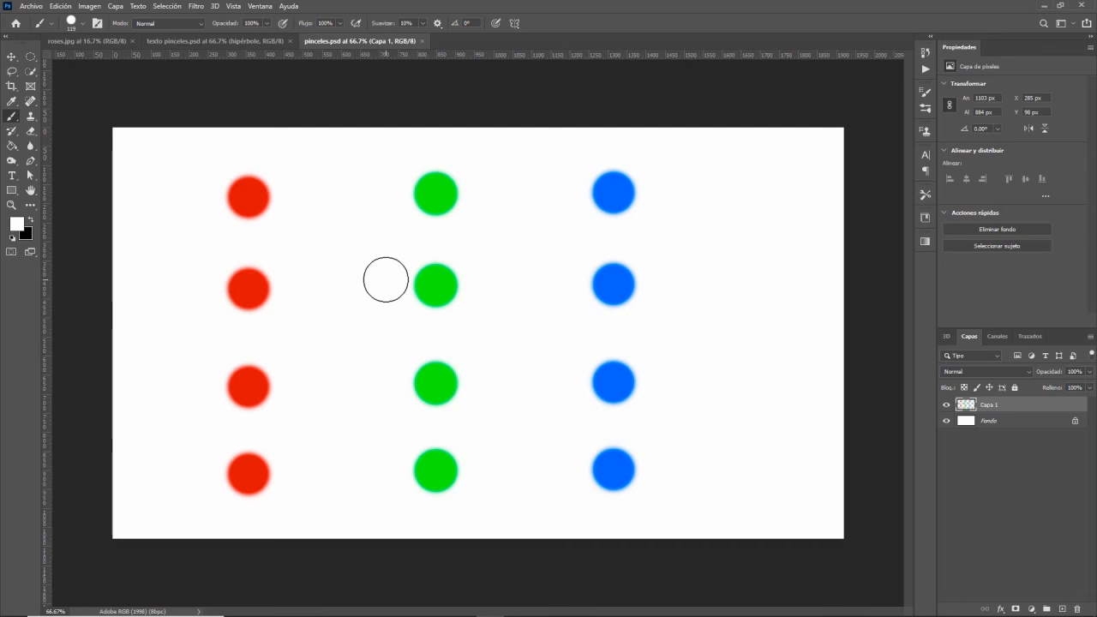
- Select the Brush tool and add a new layer above Capa 1
{"action": "right_click", "coordinate": [10, 120]}
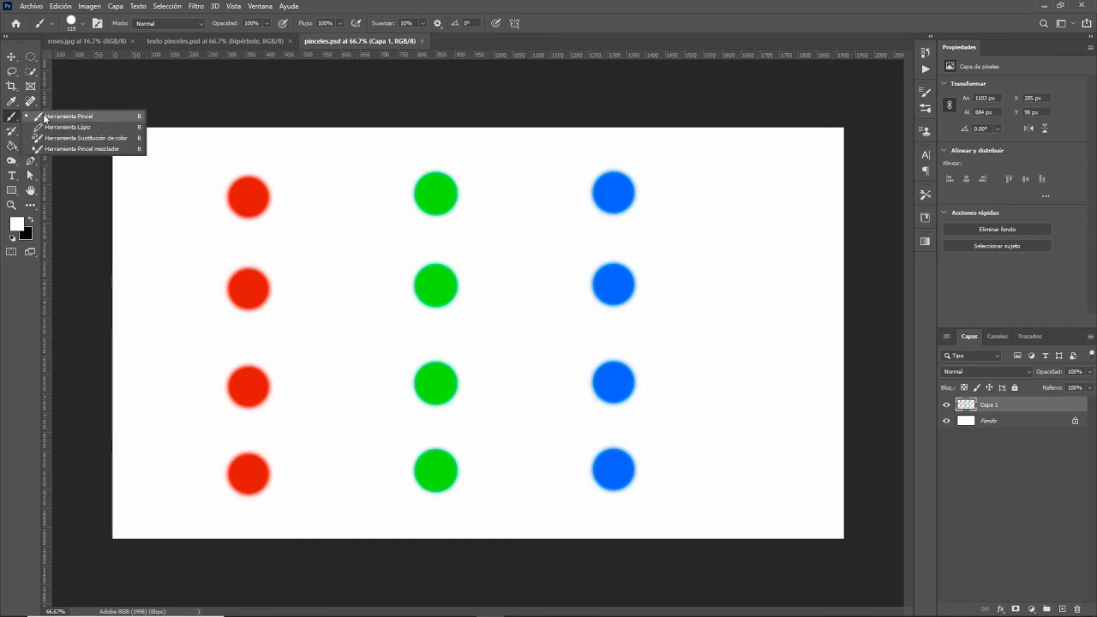
{"action": "left_click", "coordinate": [44, 118]}
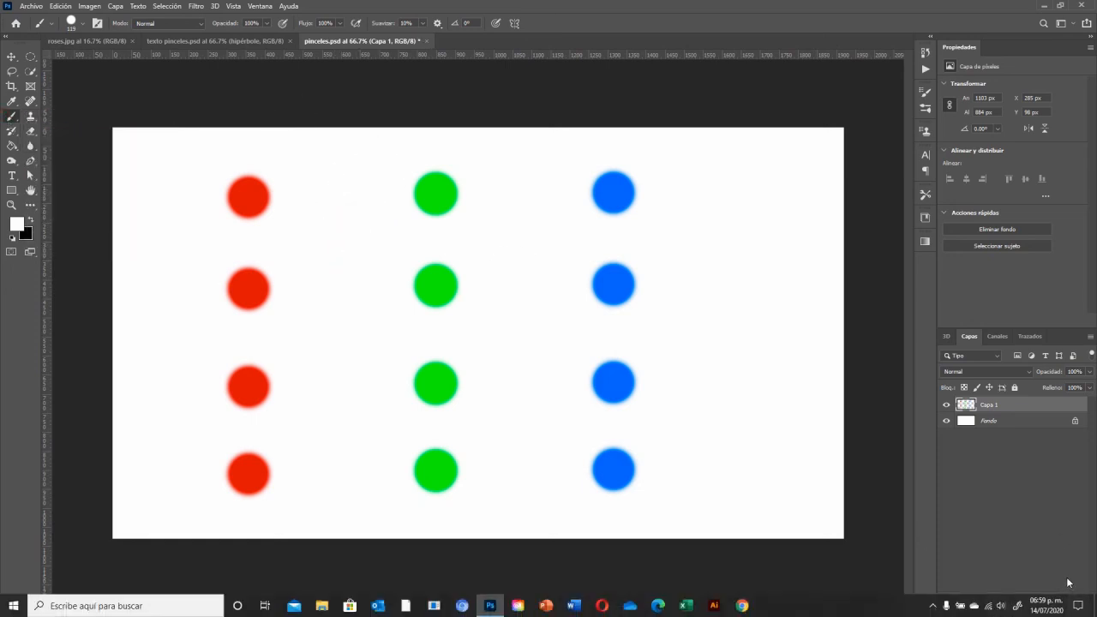
{"action": "left_click", "coordinate": [1062, 609]}
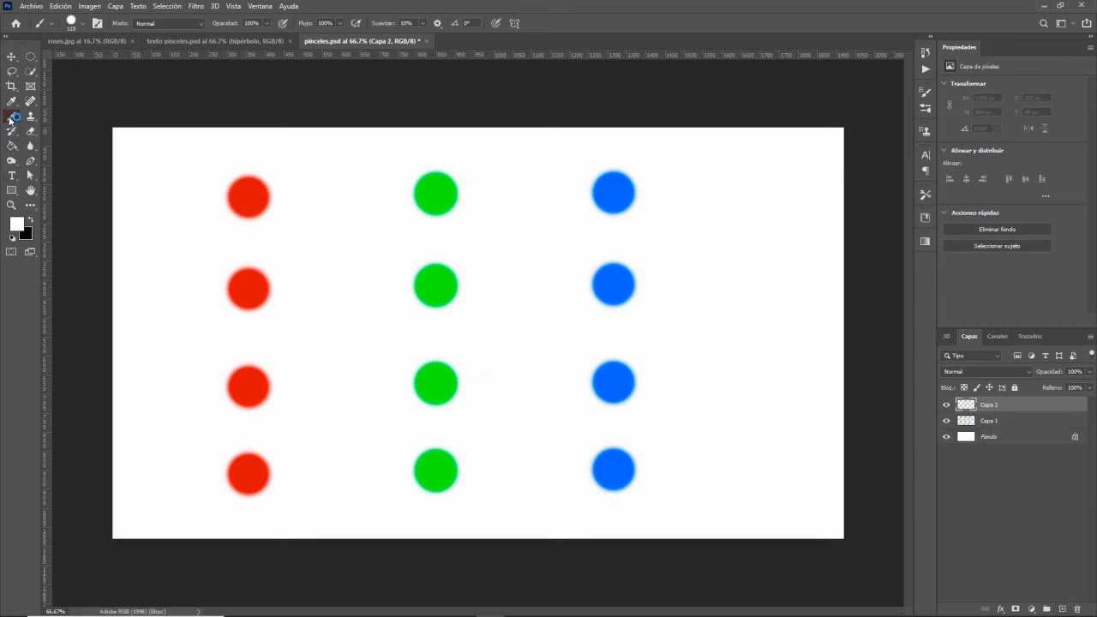
- Set the foreground color to a saturated blue, #183fe7, and return to the Brush tool
{"action": "left_click", "coordinate": [22, 224]}
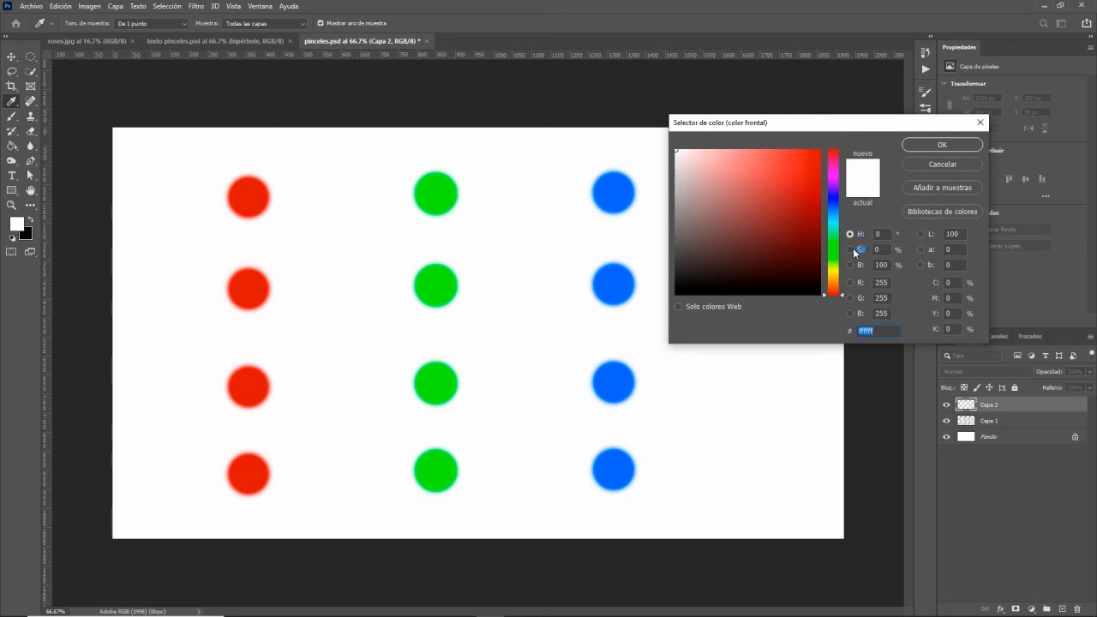
{"action": "mouse_move", "coordinate": [834, 216]}
{"action": "left_mouse_down"}
{"action": "mouse_move", "coordinate": [834, 192]}
{"action": "mouse_move", "coordinate": [835, 201]}
{"action": "left_mouse_up"}
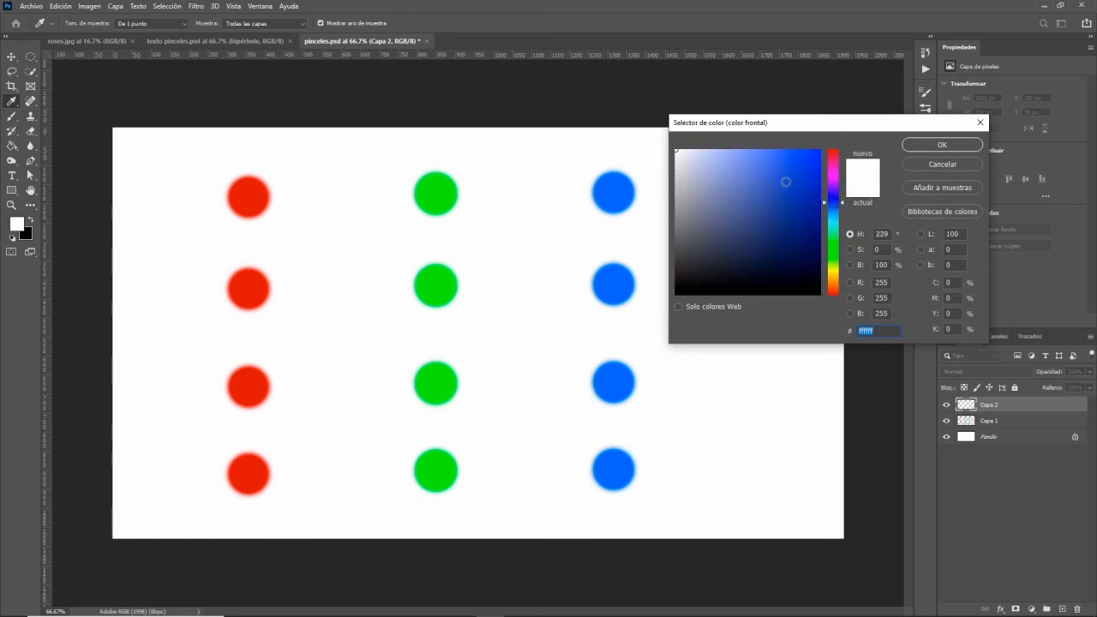
{"action": "left_click", "coordinate": [805, 163]}
{"action": "left_click", "coordinate": [941, 145]}
{"action": "key", "text": "b"}
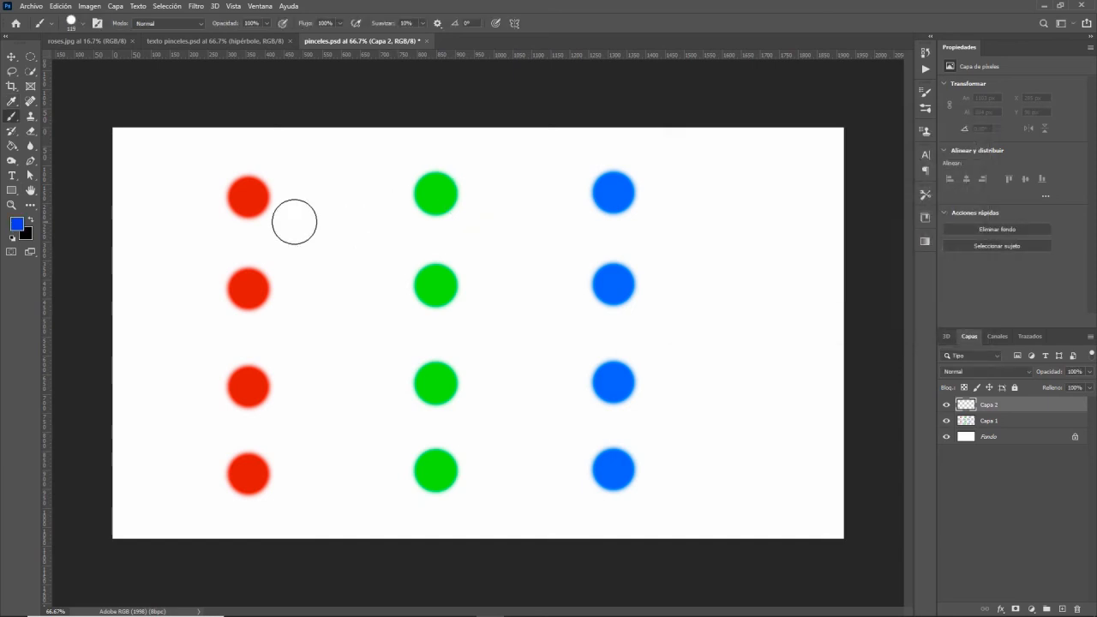
- Try freehand blue brush strokes across the colored dots on the new layer, then undo them
{"action": "mouse_move", "coordinate": [154, 184]}
{"action": "left_mouse_down"}
{"action": "mouse_move", "coordinate": [247, 232]}
{"action": "mouse_move", "coordinate": [615, 275]}
{"action": "mouse_move", "coordinate": [431, 385]}
{"action": "mouse_move", "coordinate": [715, 422]}
{"action": "left_mouse_up"}
{"action": "mouse_move", "coordinate": [506, 406]}
{"action": "left_mouse_down"}
{"action": "mouse_move", "coordinate": [363, 422]}
{"action": "mouse_move", "coordinate": [458, 480]}
{"action": "mouse_move", "coordinate": [578, 438]}
{"action": "mouse_move", "coordinate": [578, 490]}
{"action": "mouse_move", "coordinate": [491, 486]}
{"action": "left_mouse_up"}
{"action": "key", "text": "ctrl+z"}
{"action": "mouse_move", "coordinate": [296, 233]}
{"action": "left_mouse_down"}
{"action": "mouse_move", "coordinate": [318, 236]}
{"action": "mouse_move", "coordinate": [305, 223]}
{"action": "mouse_move", "coordinate": [325, 231]}
{"action": "mouse_move", "coordinate": [289, 215]}
{"action": "mouse_move", "coordinate": [289, 193]}
{"action": "left_mouse_up"}
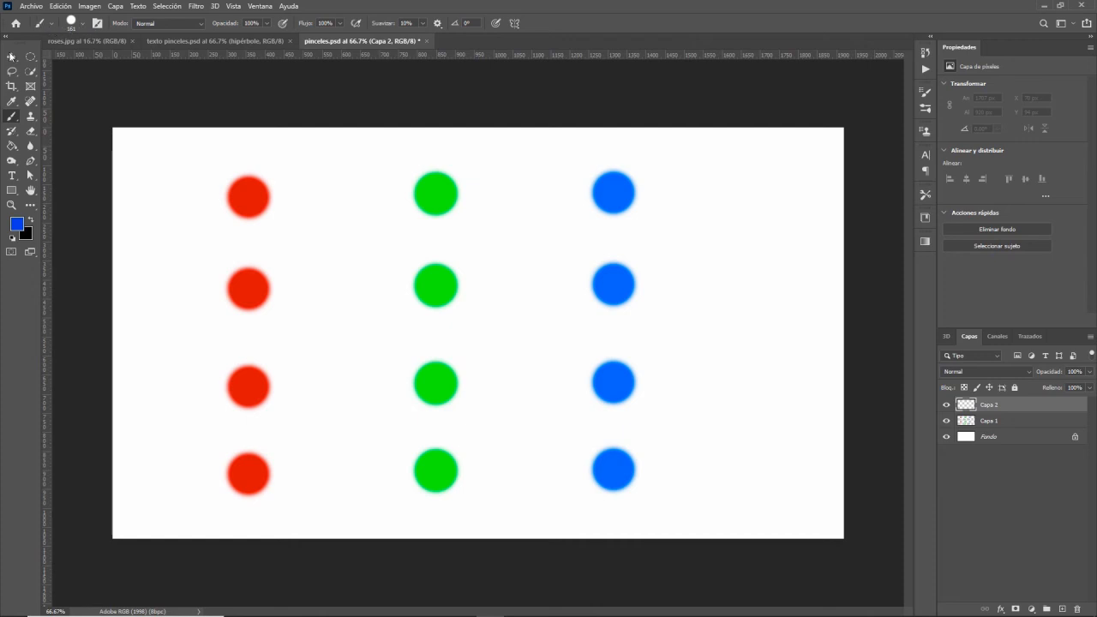
- Set the brush size to 122 px and choose the hard round preset with 100% hardness
{"action": "left_click", "coordinate": [84, 23]}
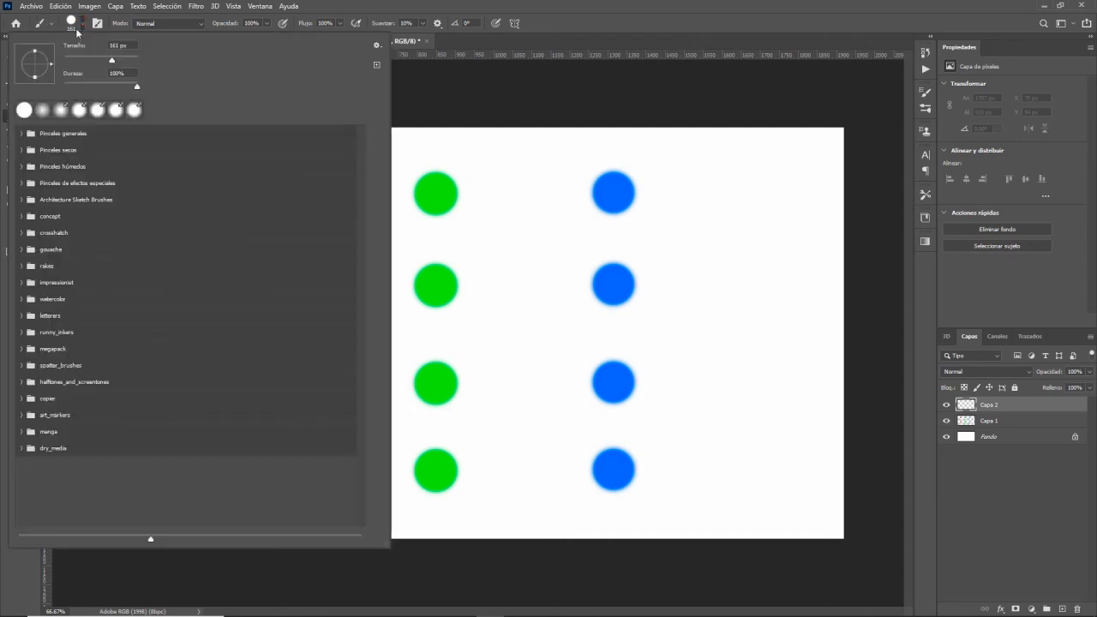
{"action": "left_click", "coordinate": [105, 61]}
{"action": "key", "text": "Tab"}
{"action": "left_click_drag", "start_coordinate": [34, 49], "coordinate": [50, 61]}
{"action": "mouse_move", "coordinate": [53, 61]}
{"action": "left_mouse_down"}
{"action": "mouse_move", "coordinate": [51, 70]}
{"action": "mouse_move", "coordinate": [36, 24]}
{"action": "left_mouse_up"}
{"action": "left_click", "coordinate": [24, 109]}
{"action": "left_click", "coordinate": [531, 91]}
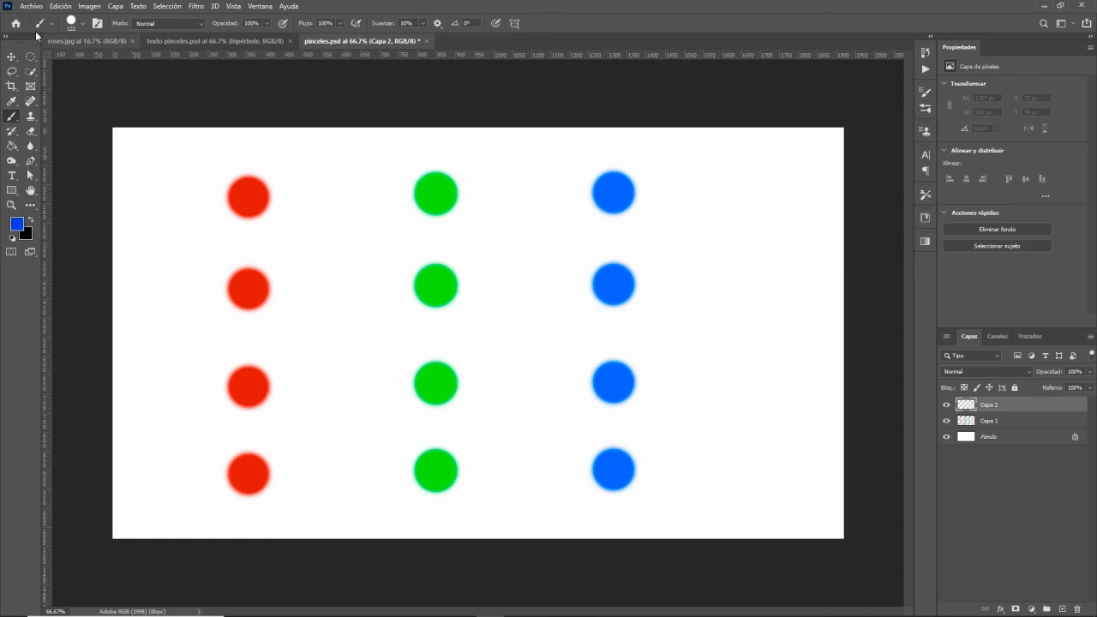
- Open and dismiss the on-canvas brush presets, then adjust the brush diameter and hardness interactively on the canvas
{"action": "right_click", "coordinate": [340, 267]}
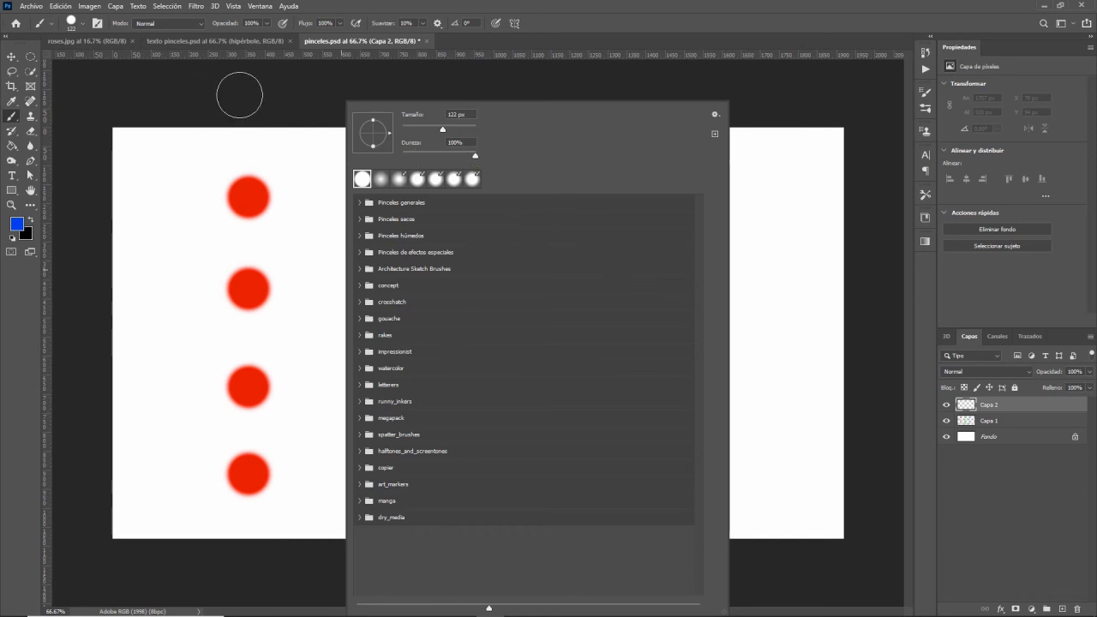
{"action": "left_click", "coordinate": [239, 95]}
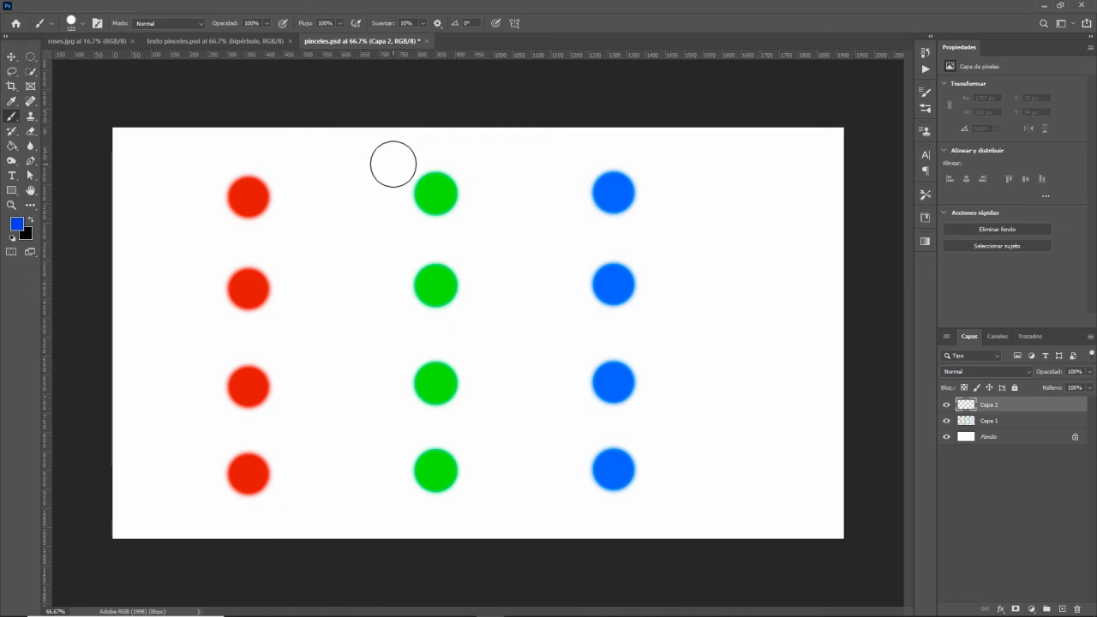
{"action": "right_click", "coordinate": [363, 228], "text": "alt"}
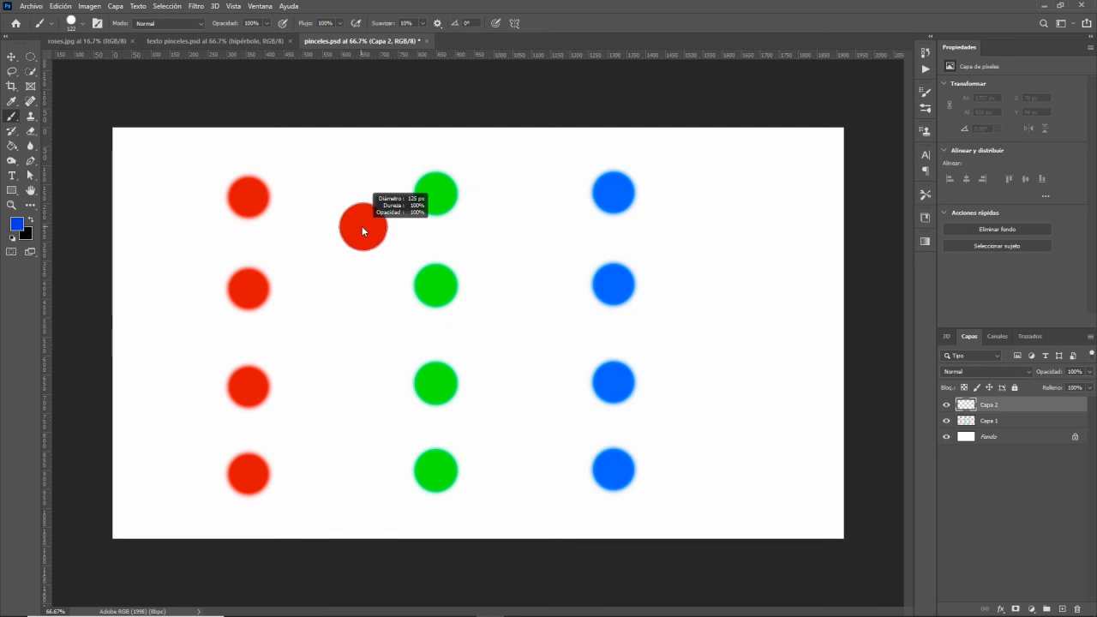
{"action": "mouse_move", "coordinate": [362, 225]}
{"action": "left_mouse_down"}
{"action": "mouse_move", "coordinate": [421, 213]}
{"action": "mouse_move", "coordinate": [377, 214]}
{"action": "mouse_move", "coordinate": [395, 216]}
{"action": "mouse_move", "coordinate": [379, 230]}
{"action": "mouse_move", "coordinate": [420, 217]}
{"action": "mouse_move", "coordinate": [369, 221]}
{"action": "mouse_move", "coordinate": [384, 228]}
{"action": "mouse_move", "coordinate": [389, 374]}
{"action": "mouse_move", "coordinate": [361, 74]}
{"action": "mouse_move", "coordinate": [362, 242]}
{"action": "mouse_move", "coordinate": [353, 151]}
{"action": "mouse_move", "coordinate": [358, 70]}
{"action": "mouse_move", "coordinate": [371, 250]}
{"action": "mouse_move", "coordinate": [374, 86]}
{"action": "mouse_move", "coordinate": [356, 247]}
{"action": "mouse_move", "coordinate": [371, 338]}
{"action": "mouse_move", "coordinate": [346, 325]}
{"action": "mouse_move", "coordinate": [356, 335]}
{"action": "mouse_move", "coordinate": [345, 325]}
{"action": "mouse_move", "coordinate": [344, 345]}
{"action": "left_mouse_up"}
{"action": "left_click_drag", "start_coordinate": [344, 345], "coordinate": [342, 337]}
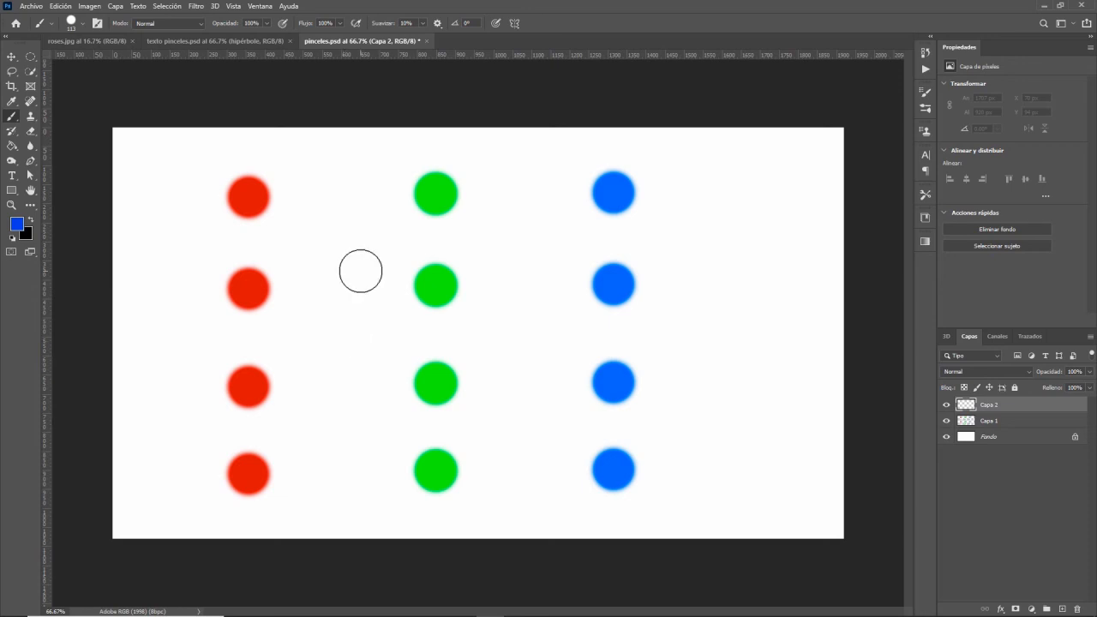
- Switch to the Mixer Brush and try a blue blending stroke across the upper dots, then undo it
{"action": "left_click", "coordinate": [12, 119]}
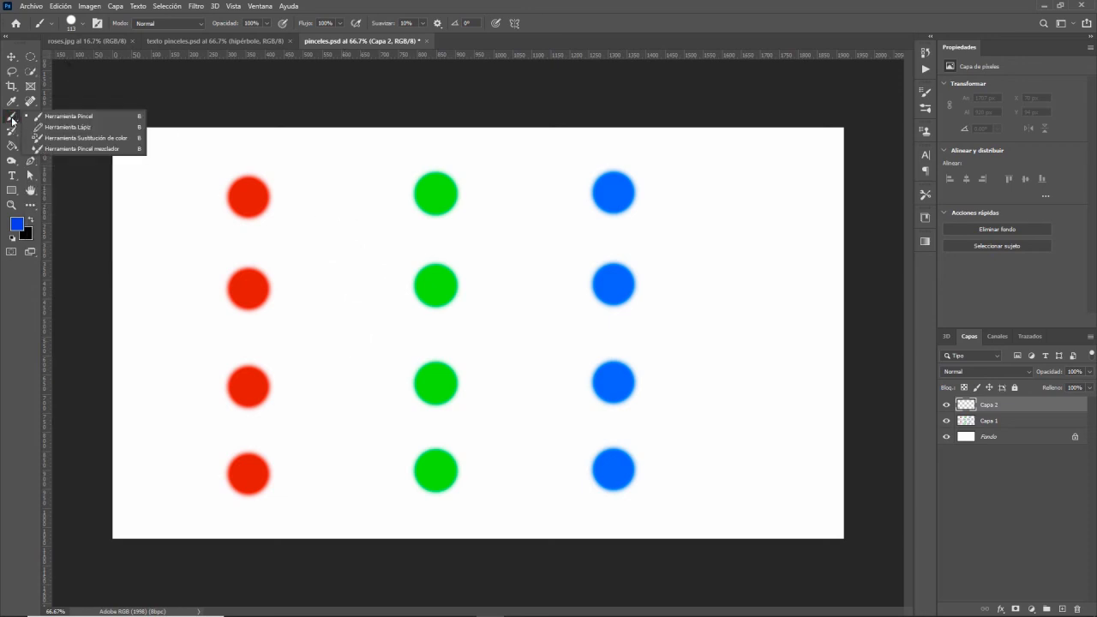
{"action": "left_click", "coordinate": [79, 149]}
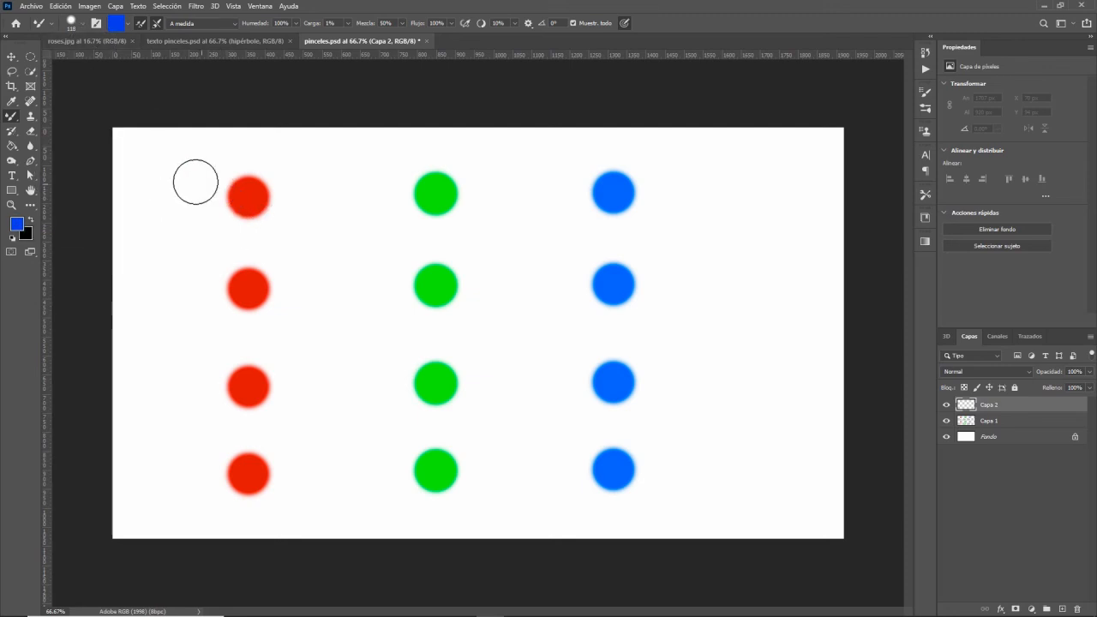
{"action": "mouse_move", "coordinate": [191, 188]}
{"action": "left_mouse_down"}
{"action": "mouse_move", "coordinate": [266, 202]}
{"action": "mouse_move", "coordinate": [333, 192]}
{"action": "mouse_move", "coordinate": [439, 225]}
{"action": "mouse_move", "coordinate": [429, 269]}
{"action": "mouse_move", "coordinate": [487, 365]}
{"action": "mouse_move", "coordinate": [662, 335]}
{"action": "mouse_move", "coordinate": [577, 313]}
{"action": "mouse_move", "coordinate": [667, 381]}
{"action": "mouse_move", "coordinate": [480, 357]}
{"action": "mouse_move", "coordinate": [483, 289]}
{"action": "mouse_move", "coordinate": [585, 215]}
{"action": "mouse_move", "coordinate": [655, 189]}
{"action": "mouse_move", "coordinate": [529, 237]}
{"action": "mouse_move", "coordinate": [553, 320]}
{"action": "mouse_move", "coordinate": [711, 295]}
{"action": "mouse_move", "coordinate": [570, 267]}
{"action": "mouse_move", "coordinate": [591, 248]}
{"action": "mouse_move", "coordinate": [670, 239]}
{"action": "left_mouse_up"}
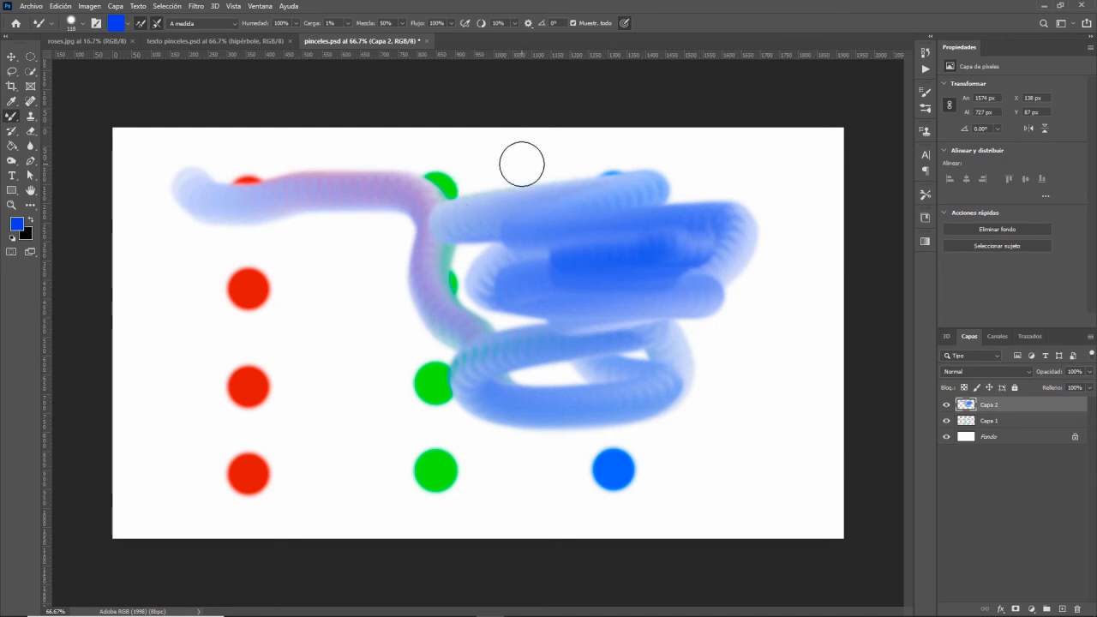
{"action": "key", "text": "ctrl+z"}
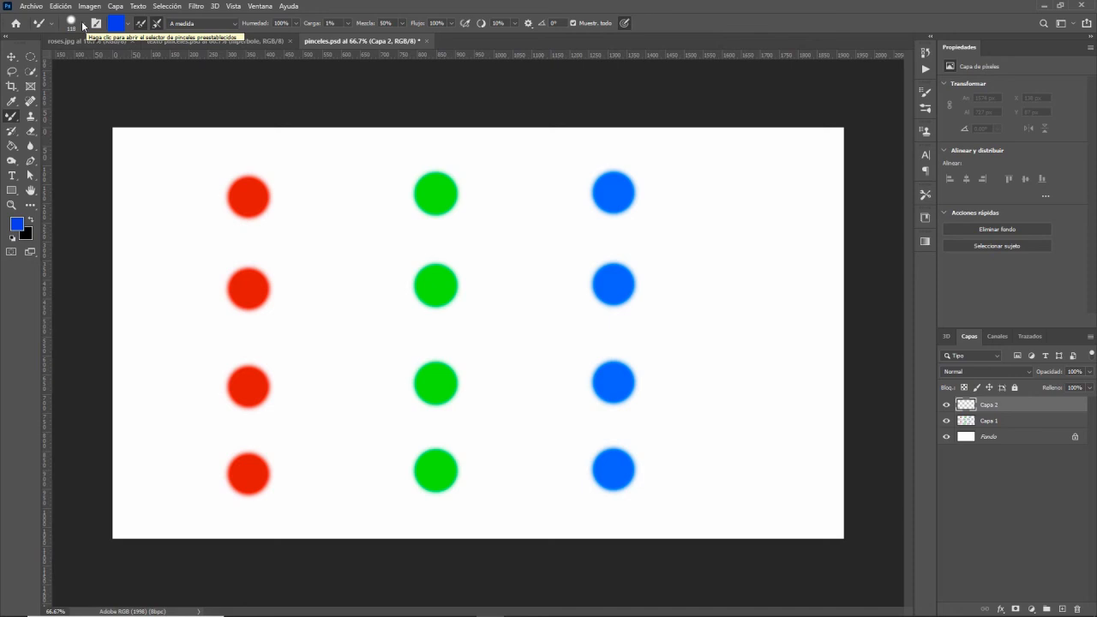
- Examine the Mixer Brush presets, the brush tip settings, the brush load options and the loaded color
{"action": "left_click", "coordinate": [82, 26]}
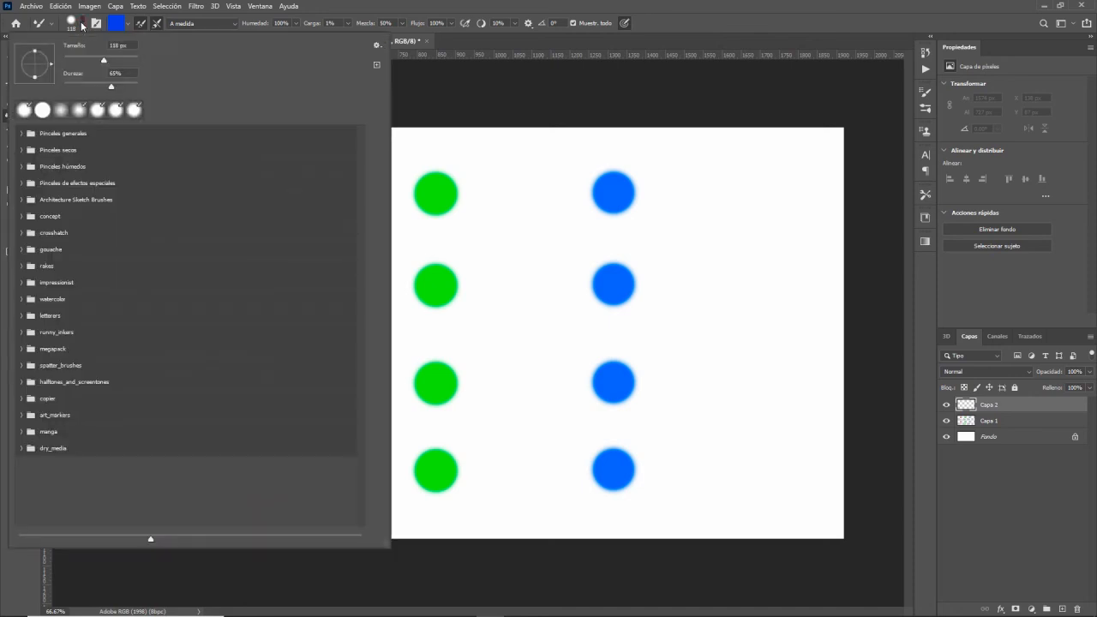
{"action": "left_click", "coordinate": [83, 26]}
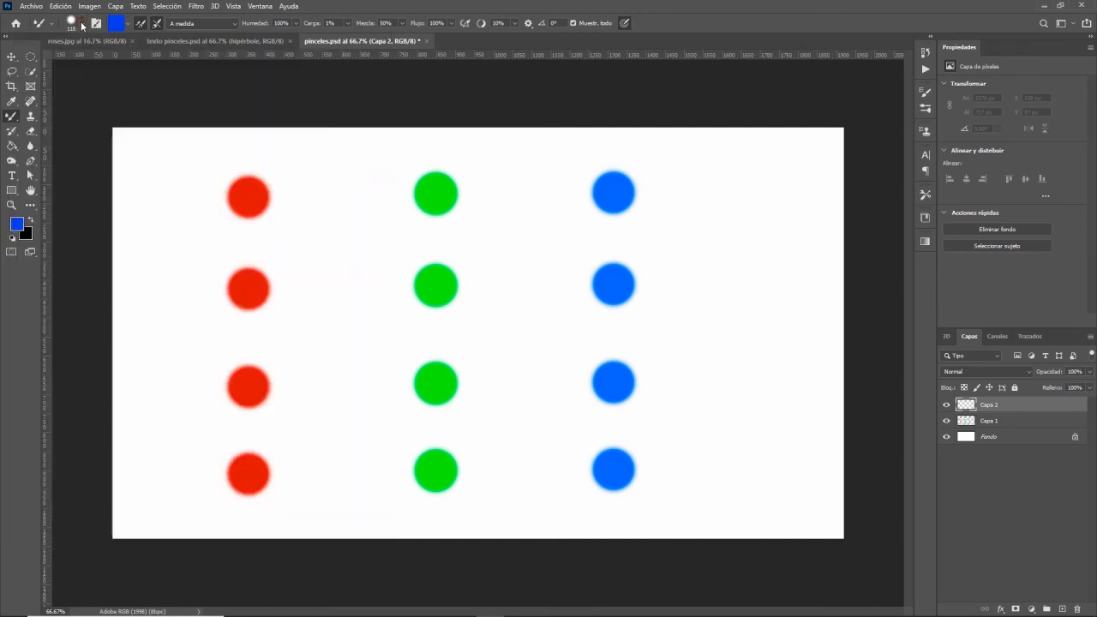
{"action": "left_click", "coordinate": [94, 26]}
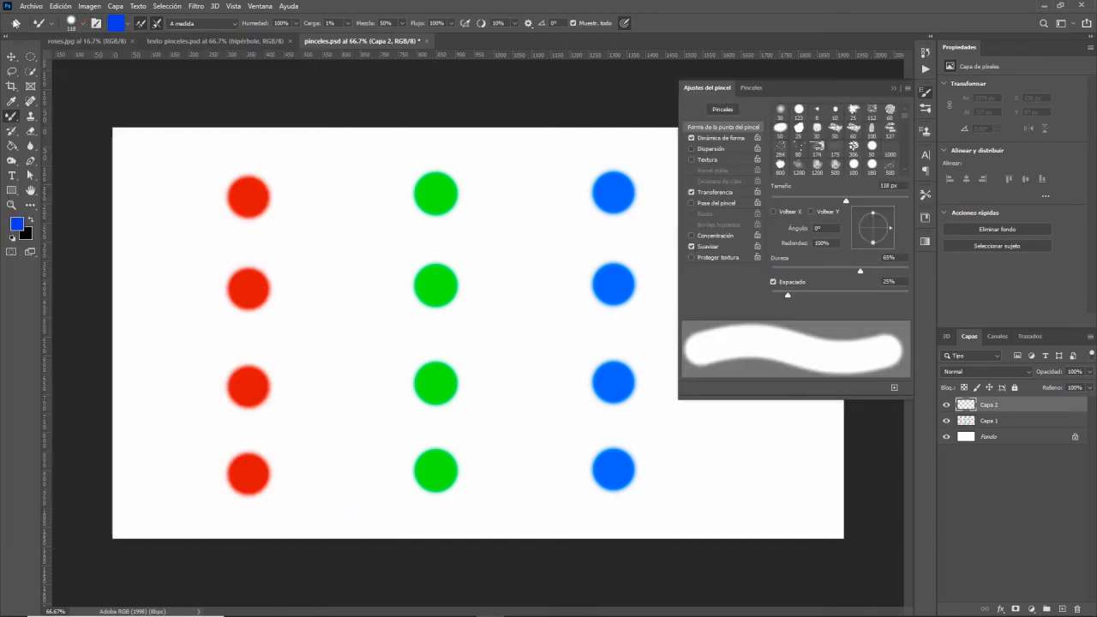
{"action": "left_click", "coordinate": [892, 89]}
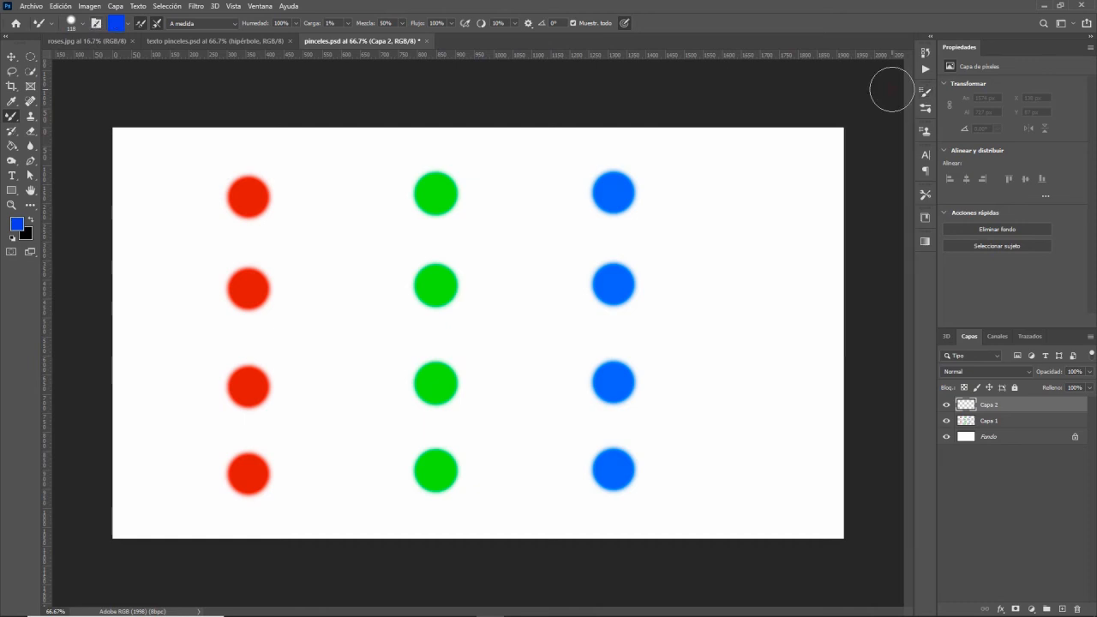
{"action": "left_click", "coordinate": [129, 25]}
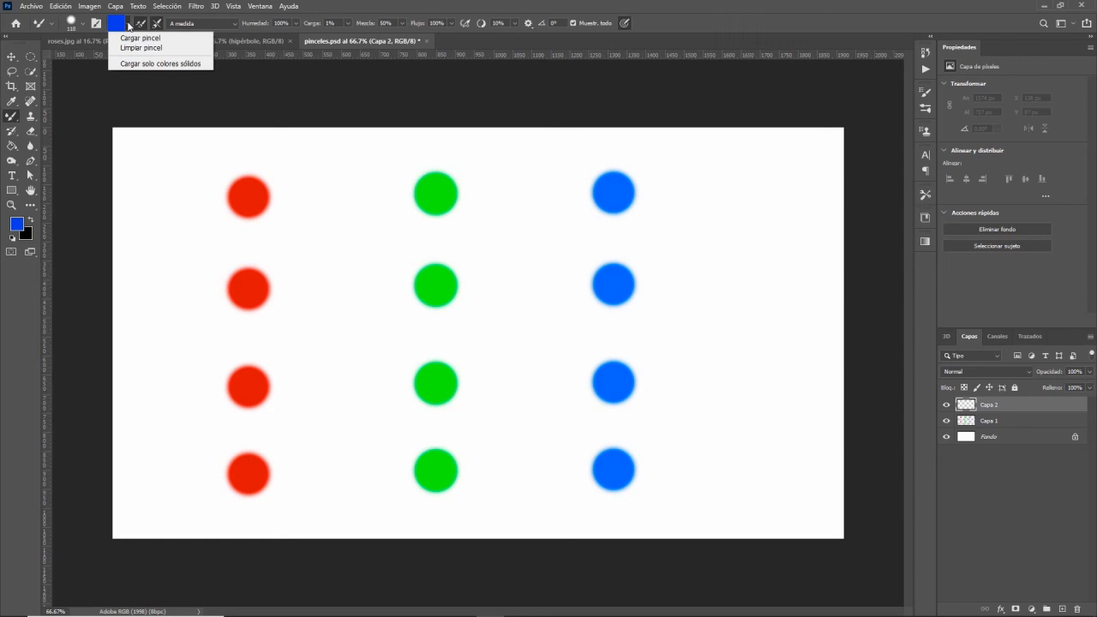
{"action": "left_click", "coordinate": [114, 27]}
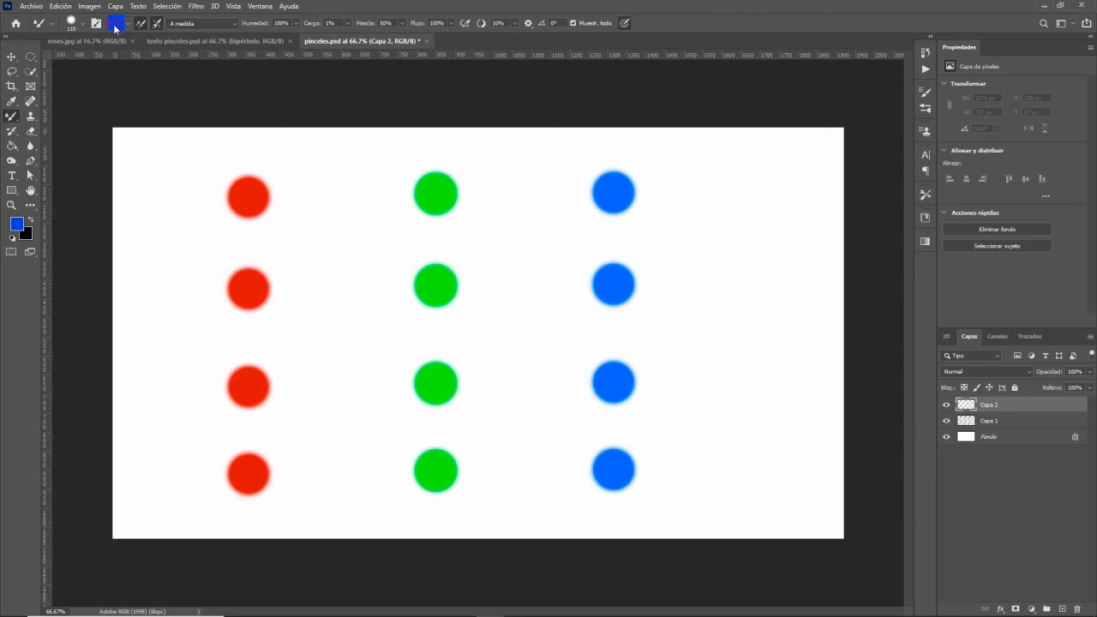
{"action": "left_click", "coordinate": [115, 27]}
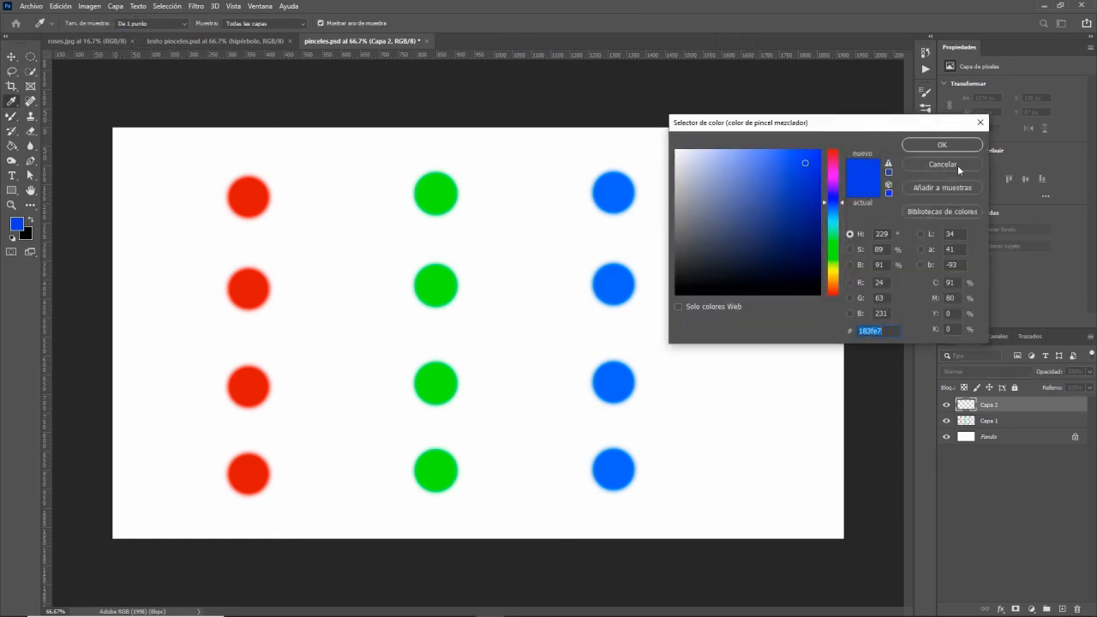
{"action": "left_click", "coordinate": [943, 145]}
{"action": "left_click", "coordinate": [129, 26]}
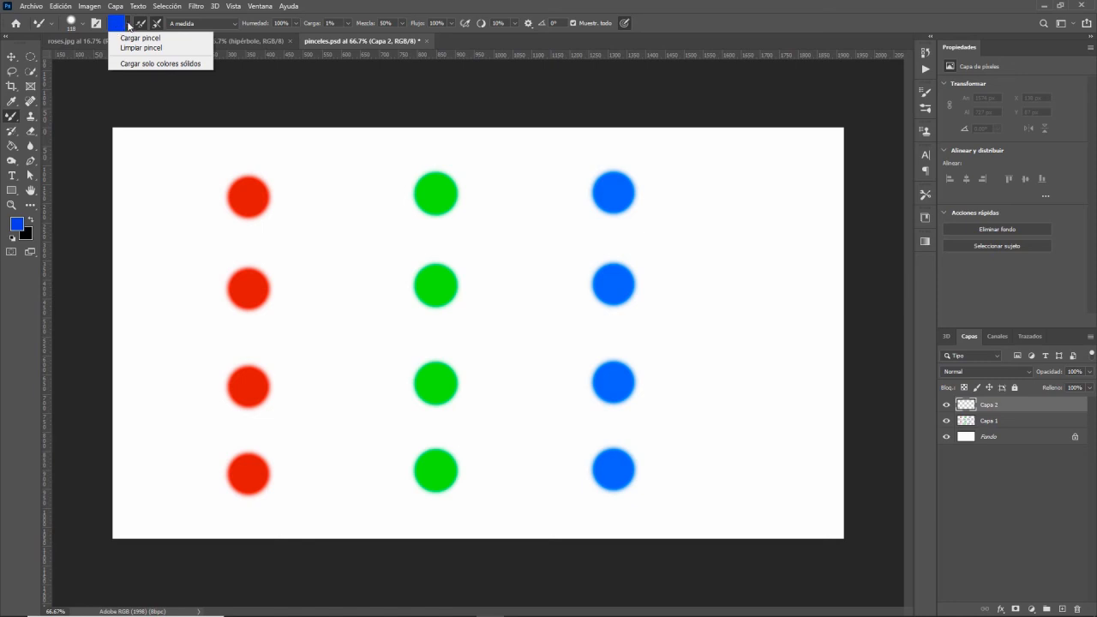
{"action": "left_click", "coordinate": [130, 25]}
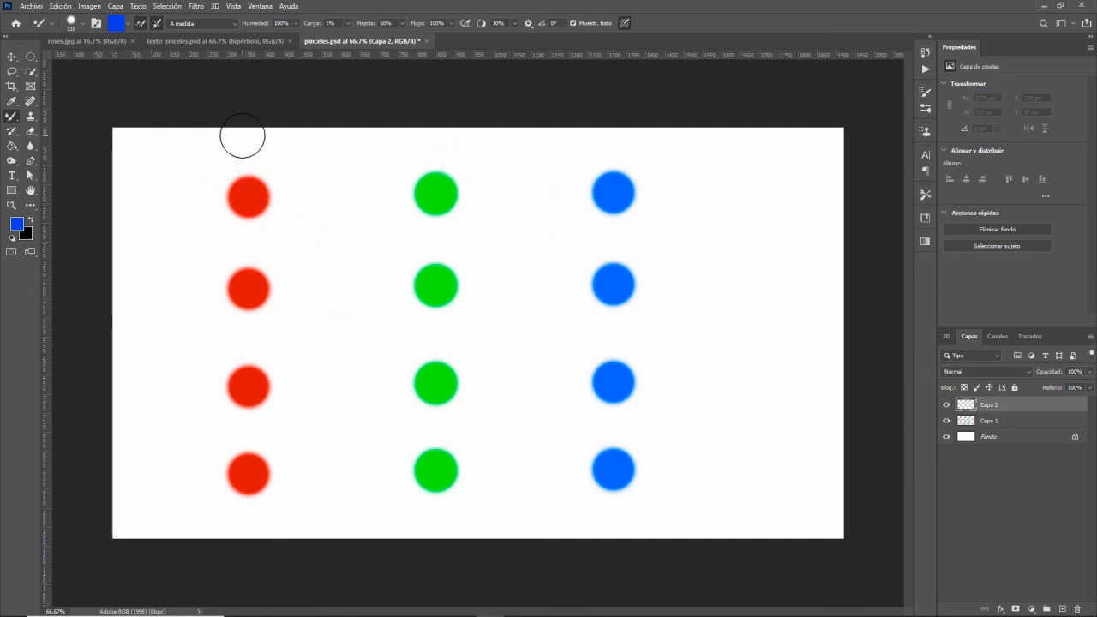
- Try a long blue Mixer Brush stroke through the red, green and blue dots, then undo it
{"action": "left_click", "coordinate": [181, 184]}
{"action": "mouse_move", "coordinate": [185, 188]}
{"action": "left_mouse_down"}
{"action": "mouse_move", "coordinate": [610, 192]}
{"action": "mouse_move", "coordinate": [614, 471]}
{"action": "mouse_move", "coordinate": [418, 471]}
{"action": "mouse_move", "coordinate": [433, 390]}
{"action": "mouse_move", "coordinate": [431, 272]}
{"action": "mouse_move", "coordinate": [266, 277]}
{"action": "mouse_move", "coordinate": [245, 292]}
{"action": "mouse_move", "coordinate": [248, 433]}
{"action": "mouse_move", "coordinate": [337, 448]}
{"action": "mouse_move", "coordinate": [494, 330]}
{"action": "mouse_move", "coordinate": [382, 453]}
{"action": "left_mouse_up"}
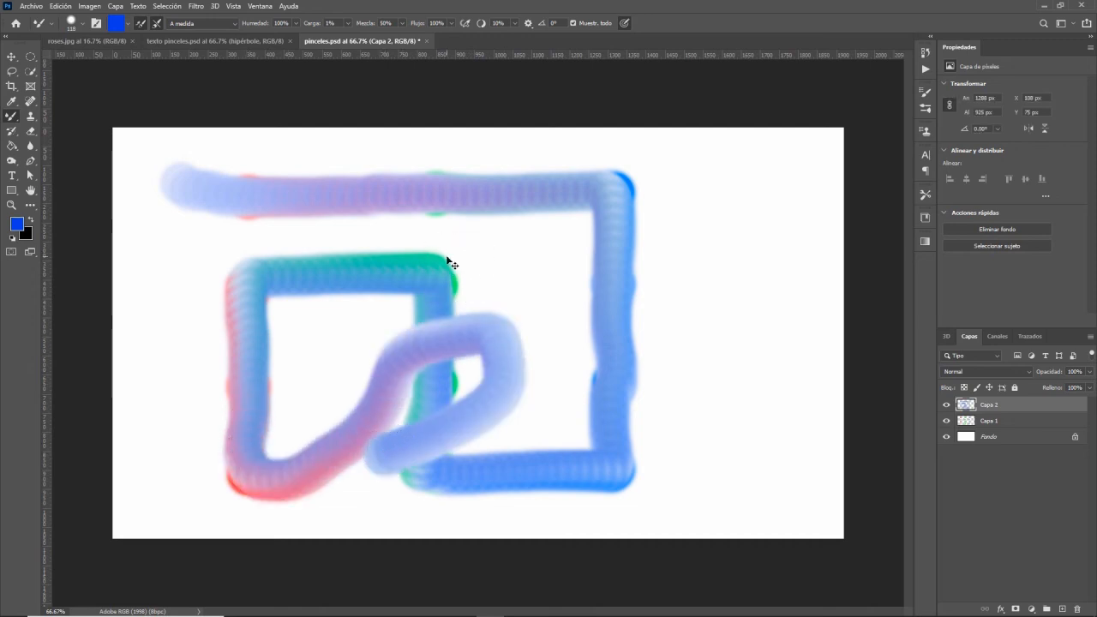
{"action": "key", "text": "ctrl+z"}
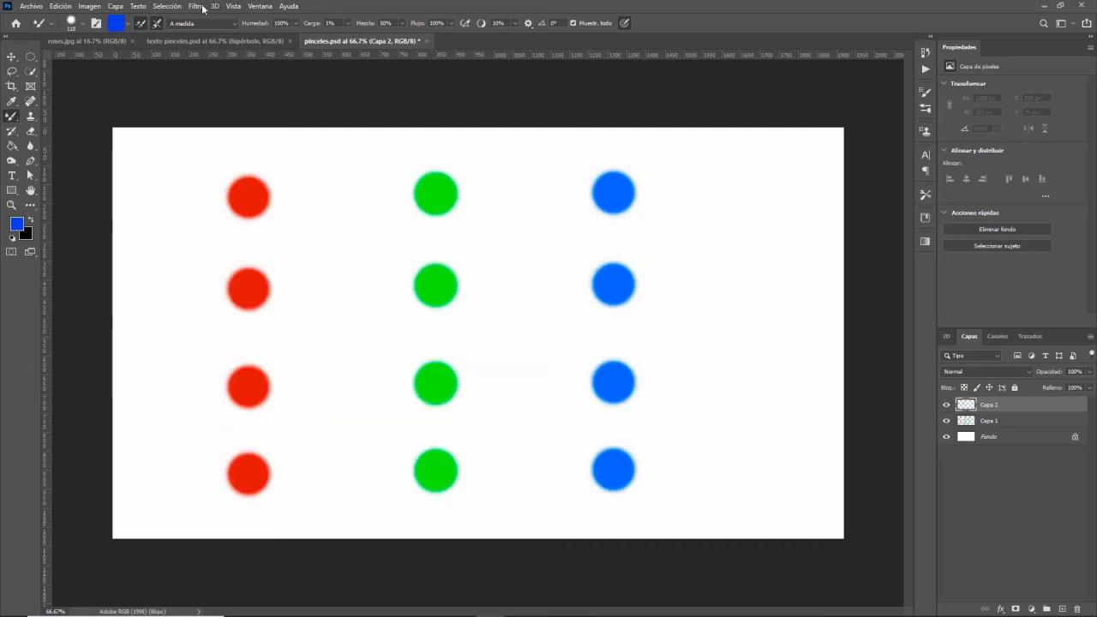
- Clean the brush and try a stroke across the upper dot rows, compare it with a blue-loaded stroke, and undo both
{"action": "left_click", "coordinate": [130, 26]}
{"action": "left_click", "coordinate": [133, 46]}
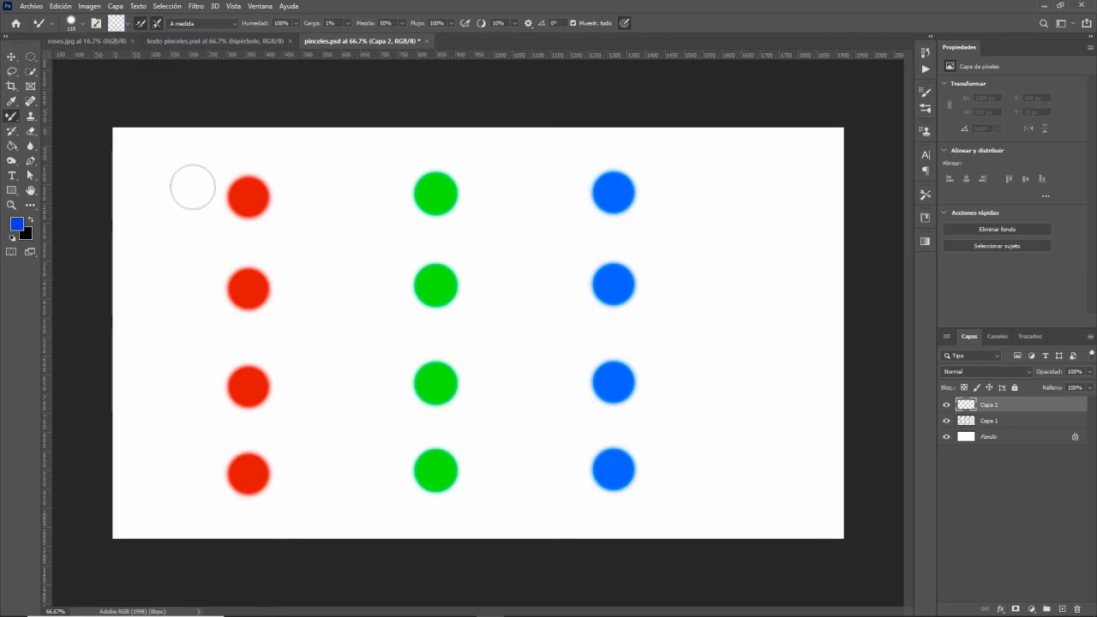
{"action": "mouse_move", "coordinate": [164, 194]}
{"action": "left_mouse_down"}
{"action": "mouse_move", "coordinate": [716, 198]}
{"action": "mouse_move", "coordinate": [733, 235]}
{"action": "mouse_move", "coordinate": [684, 262]}
{"action": "mouse_move", "coordinate": [461, 289]}
{"action": "mouse_move", "coordinate": [270, 282]}
{"action": "mouse_move", "coordinate": [205, 295]}
{"action": "mouse_move", "coordinate": [235, 382]}
{"action": "mouse_move", "coordinate": [310, 384]}
{"action": "mouse_move", "coordinate": [399, 365]}
{"action": "mouse_move", "coordinate": [449, 391]}
{"action": "mouse_move", "coordinate": [512, 342]}
{"action": "mouse_move", "coordinate": [576, 377]}
{"action": "mouse_move", "coordinate": [632, 374]}
{"action": "mouse_move", "coordinate": [597, 378]}
{"action": "left_mouse_up"}
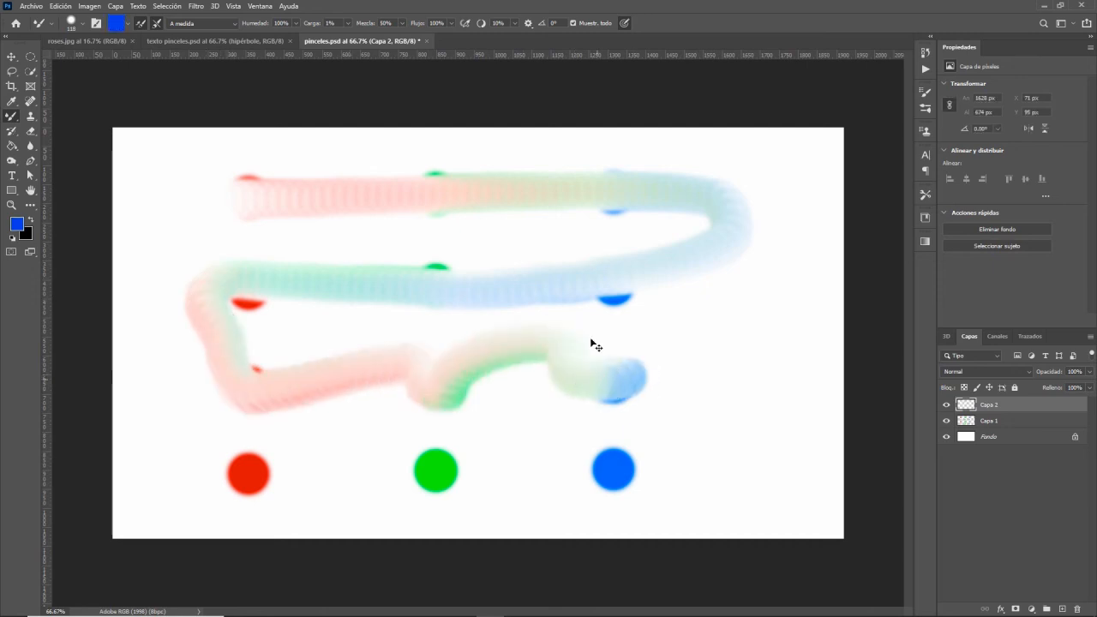
{"action": "key", "text": "ctrl+z"}
{"action": "mouse_move", "coordinate": [249, 197]}
{"action": "left_mouse_down"}
{"action": "mouse_move", "coordinate": [377, 284]}
{"action": "mouse_move", "coordinate": [426, 296]}
{"action": "mouse_move", "coordinate": [533, 241]}
{"action": "mouse_move", "coordinate": [582, 250]}
{"action": "mouse_move", "coordinate": [637, 301]}
{"action": "mouse_move", "coordinate": [725, 253]}
{"action": "mouse_move", "coordinate": [724, 236]}
{"action": "mouse_move", "coordinate": [649, 196]}
{"action": "mouse_move", "coordinate": [432, 202]}
{"action": "left_mouse_up"}
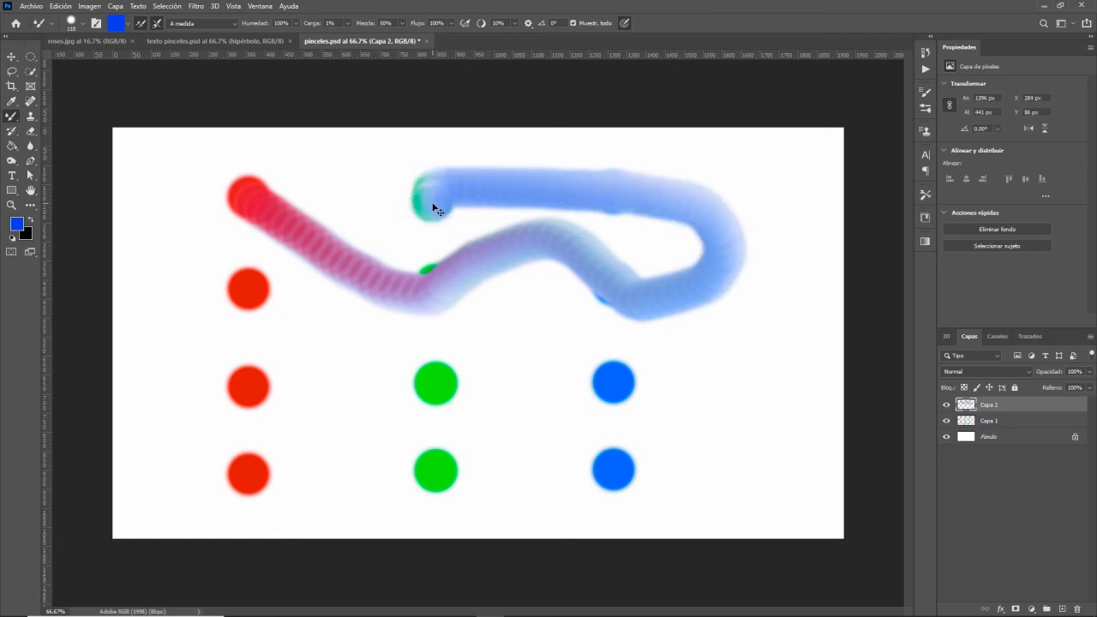
{"action": "key", "text": "ctrl+z"}
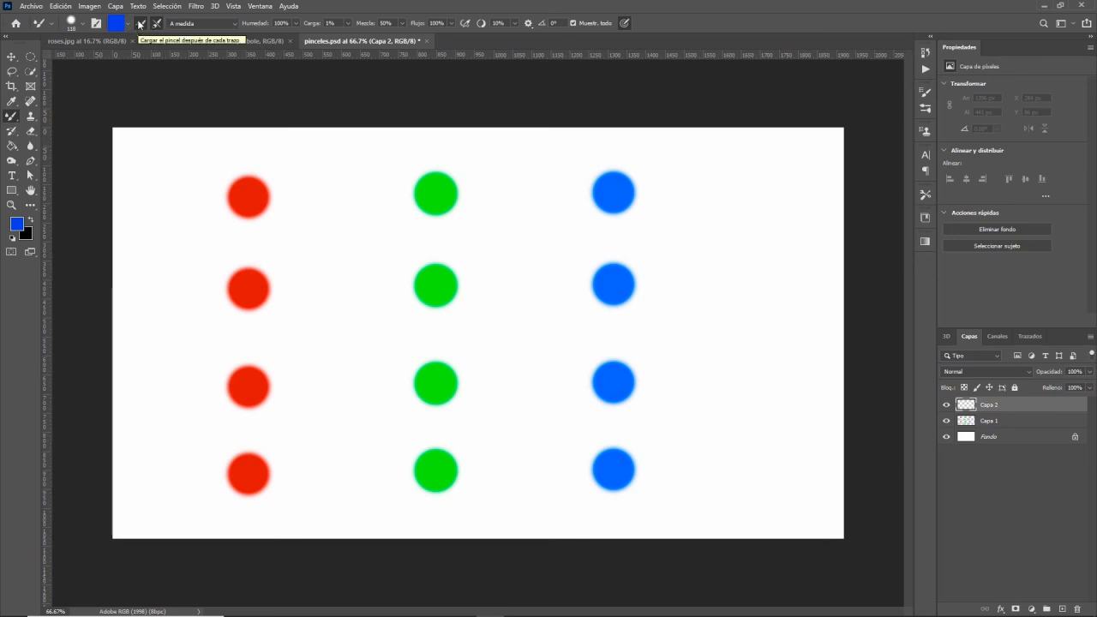
- Toggle loading the brush after each stroke off and back on, and clean the Mixer Brush
{"action": "left_click", "coordinate": [142, 24]}
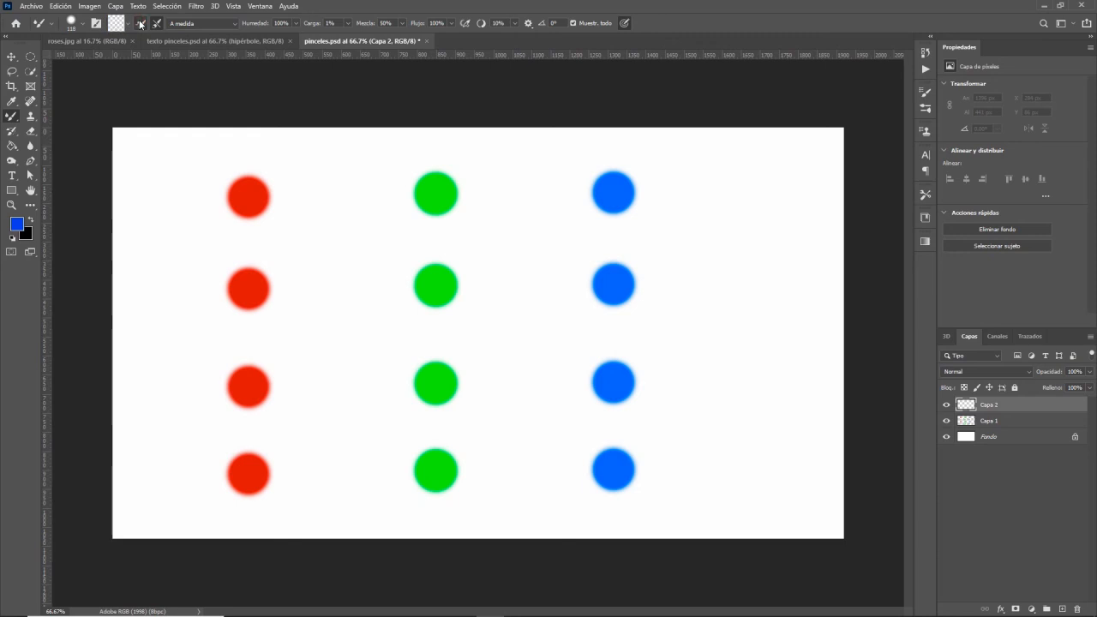
{"action": "left_click", "coordinate": [141, 25]}
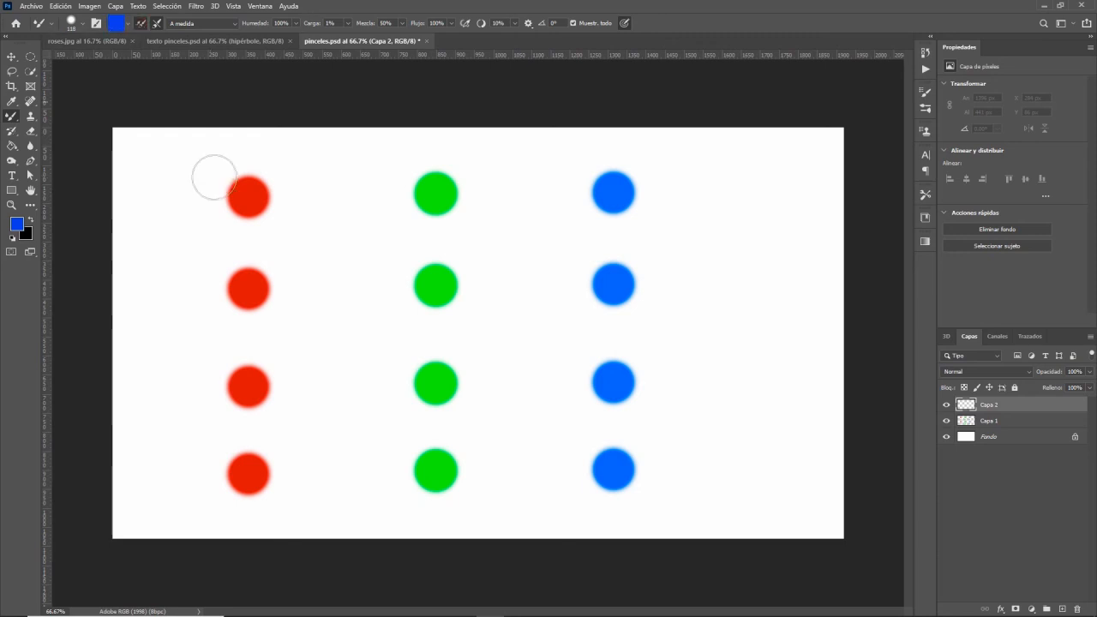
{"action": "left_click", "coordinate": [127, 23]}
{"action": "left_click", "coordinate": [139, 49]}
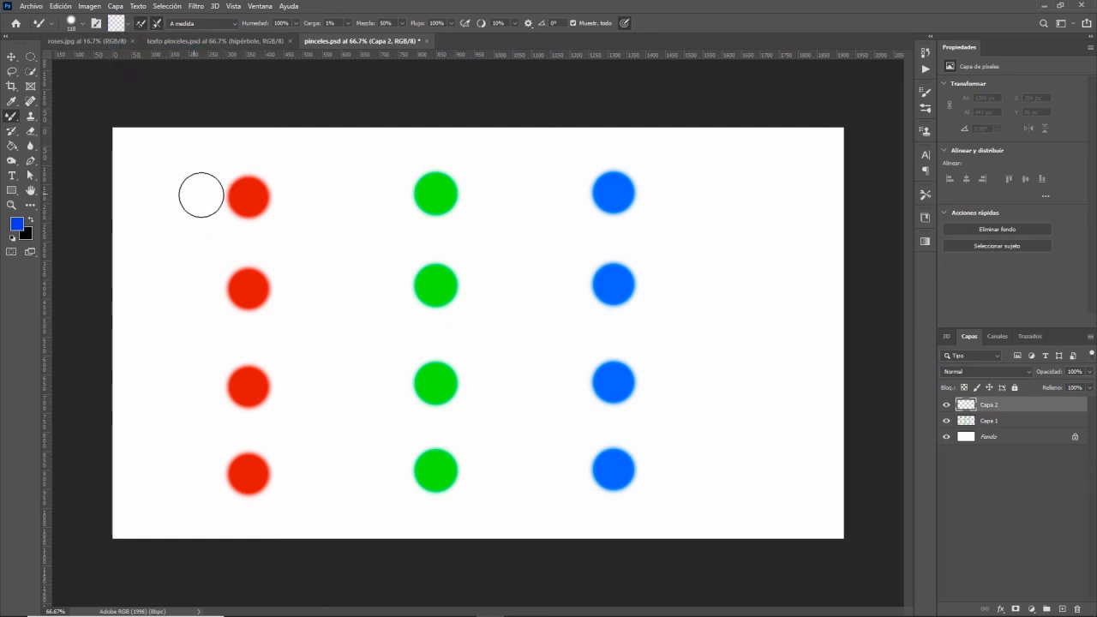
- Try a clean Mixer Brush stroke from the top red dot past the green one, undo it, and turn off loading the brush after each stroke
{"action": "left_click_drag", "start_coordinate": [187, 190], "coordinate": [502, 196]}
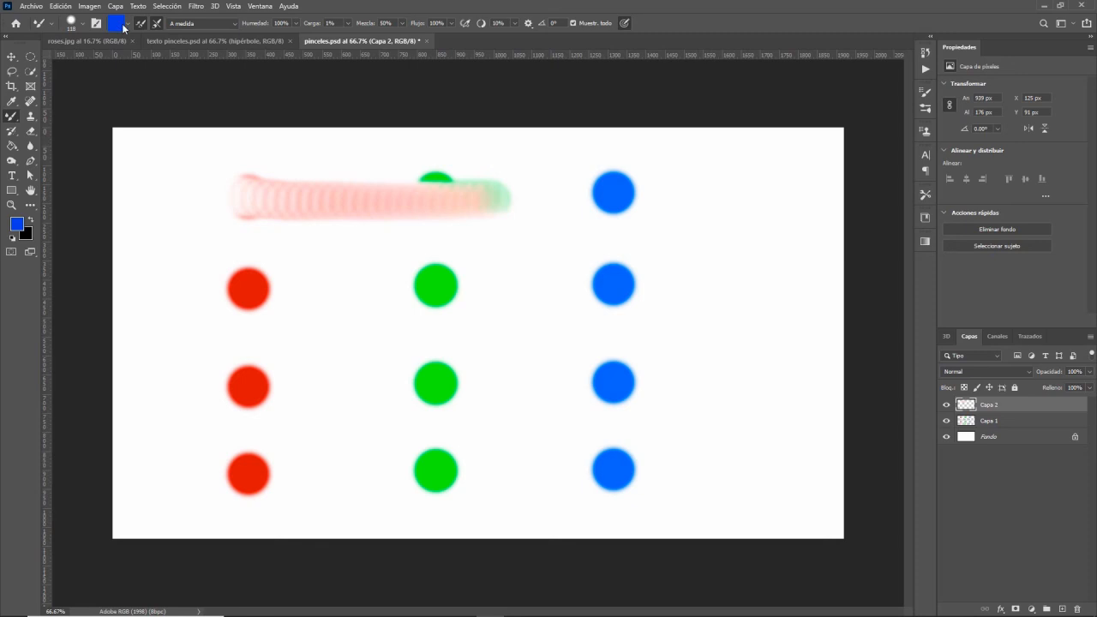
{"action": "key", "text": "ctrl+z"}
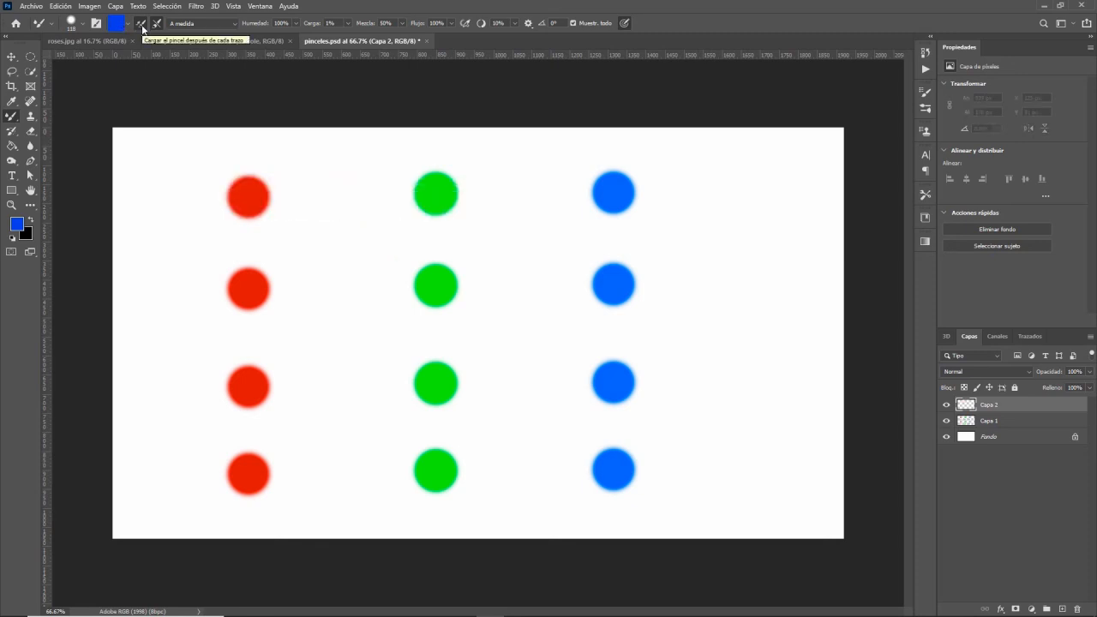
{"action": "left_click", "coordinate": [142, 25]}
- Try one stroke from the top red dot to the blue dot and another over the red dots below, and undo both
{"action": "left_click_drag", "start_coordinate": [238, 193], "coordinate": [597, 192]}
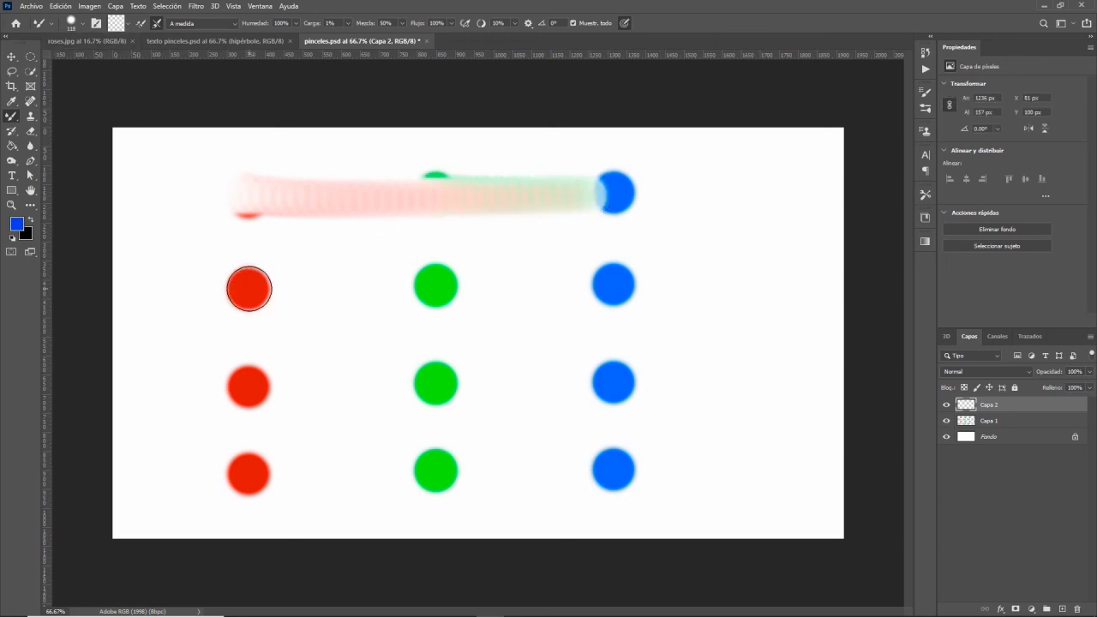
{"action": "mouse_move", "coordinate": [248, 289]}
{"action": "left_mouse_down"}
{"action": "mouse_move", "coordinate": [520, 297]}
{"action": "mouse_move", "coordinate": [374, 369]}
{"action": "mouse_move", "coordinate": [244, 388]}
{"action": "left_mouse_up"}
{"action": "key", "text": "ctrl+z"}
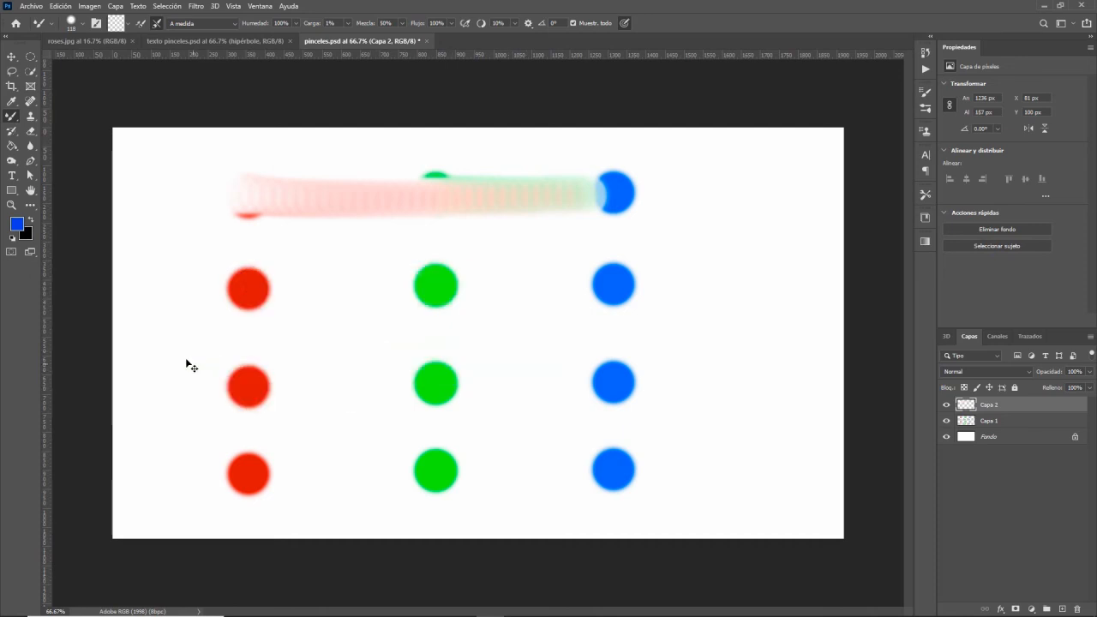
{"action": "key", "text": "ctrl+z"}
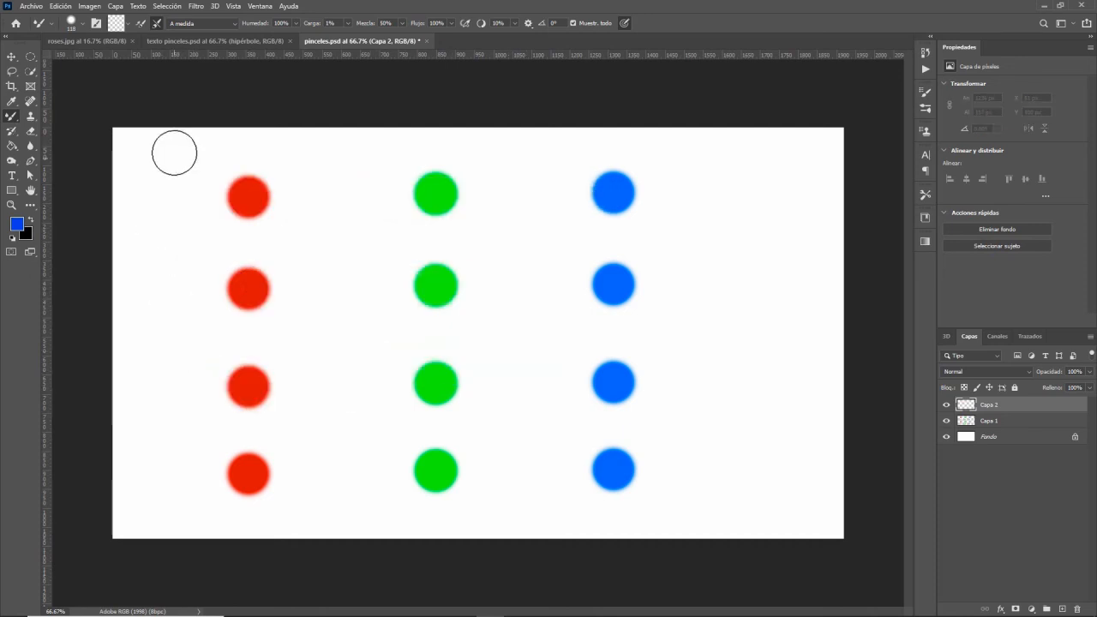
- Set the brush tip spacing to 1%
{"action": "left_click", "coordinate": [96, 24]}
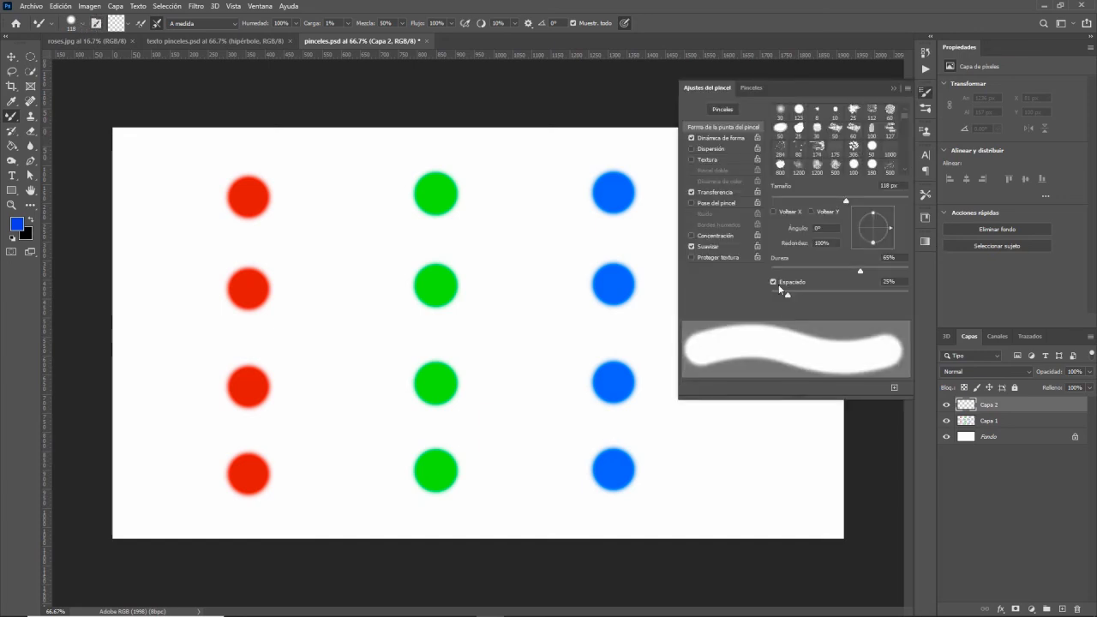
{"action": "mouse_move", "coordinate": [788, 295]}
{"action": "left_mouse_down"}
{"action": "mouse_move", "coordinate": [751, 293]}
{"action": "mouse_move", "coordinate": [793, 294]}
{"action": "mouse_move", "coordinate": [761, 293]}
{"action": "left_mouse_up"}
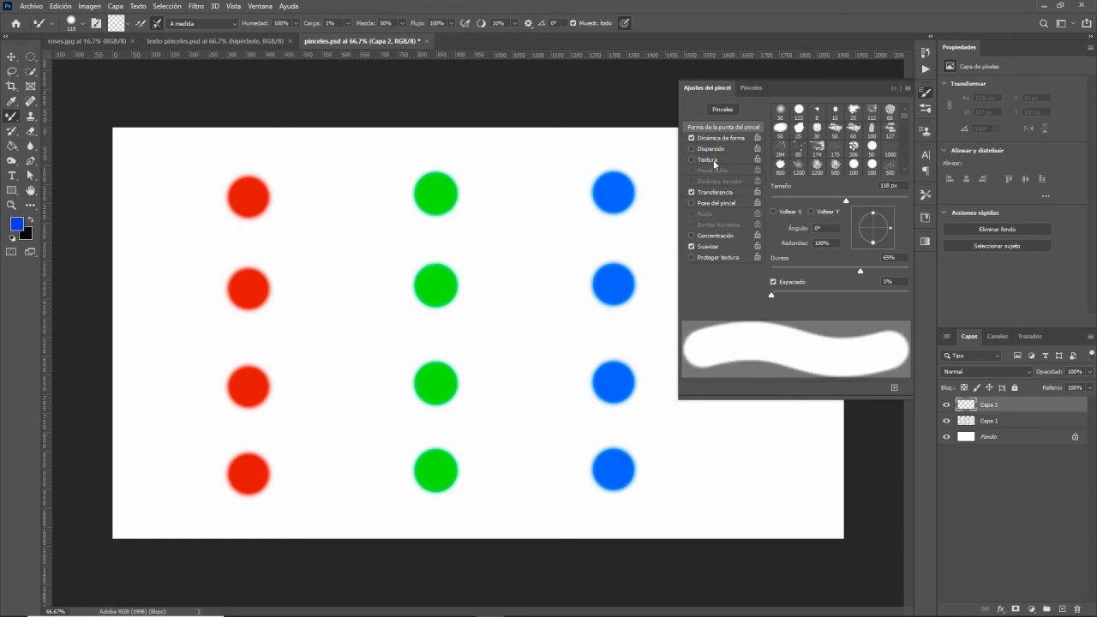
- Try several curving Mixer Brush strokes that smear the red, green and blue dots together on Capa 2, and undo them
{"action": "mouse_move", "coordinate": [248, 198]}
{"action": "left_mouse_down"}
{"action": "mouse_move", "coordinate": [431, 191]}
{"action": "mouse_move", "coordinate": [539, 208]}
{"action": "mouse_move", "coordinate": [490, 249]}
{"action": "left_mouse_up"}
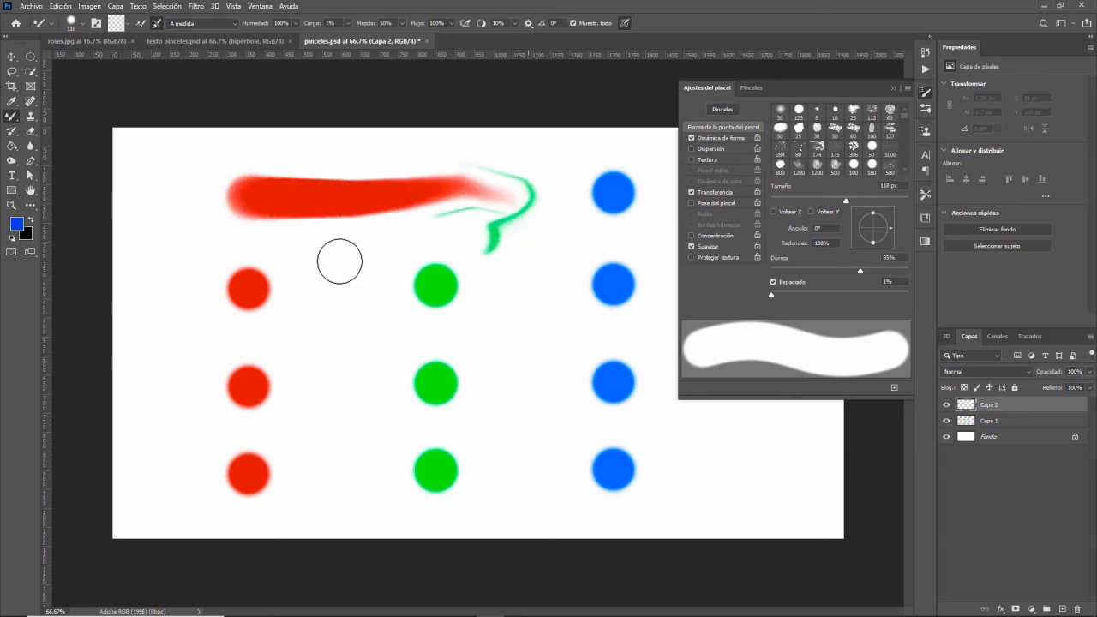
{"action": "mouse_move", "coordinate": [360, 272]}
{"action": "left_mouse_down"}
{"action": "mouse_move", "coordinate": [429, 241]}
{"action": "mouse_move", "coordinate": [446, 381]}
{"action": "mouse_move", "coordinate": [421, 406]}
{"action": "mouse_move", "coordinate": [347, 369]}
{"action": "mouse_move", "coordinate": [230, 377]}
{"action": "left_mouse_up"}
{"action": "mouse_move", "coordinate": [593, 190]}
{"action": "left_mouse_down"}
{"action": "mouse_move", "coordinate": [566, 236]}
{"action": "mouse_move", "coordinate": [472, 285]}
{"action": "mouse_move", "coordinate": [296, 284]}
{"action": "mouse_move", "coordinate": [352, 219]}
{"action": "mouse_move", "coordinate": [512, 255]}
{"action": "left_mouse_up"}
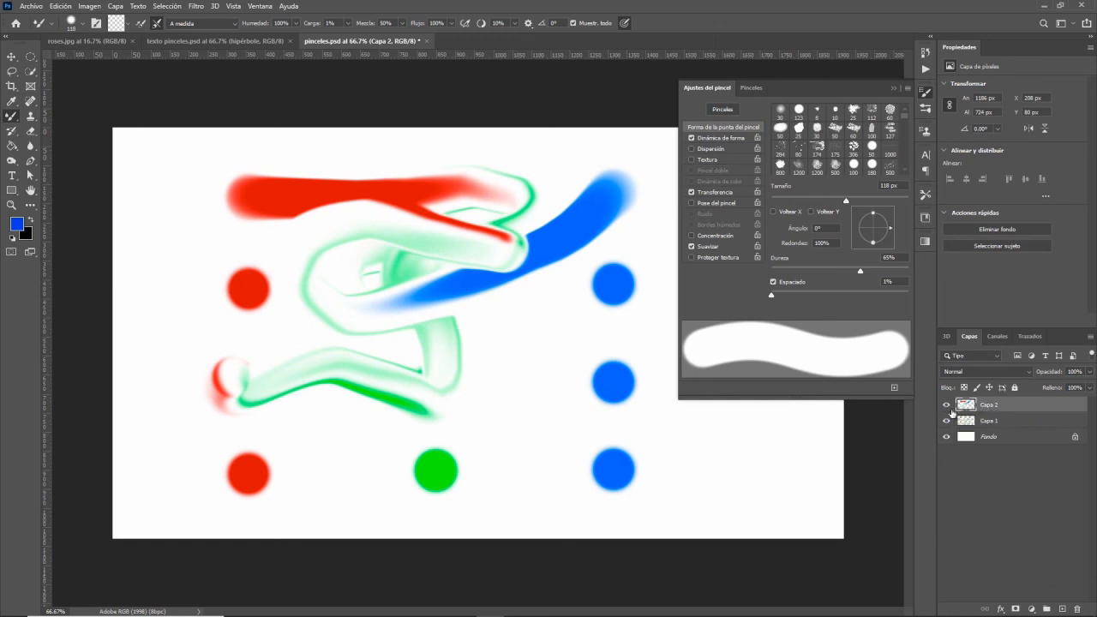
{"action": "key", "text": "ctrl+z"}
{"action": "key", "text": "ctrl+z"}
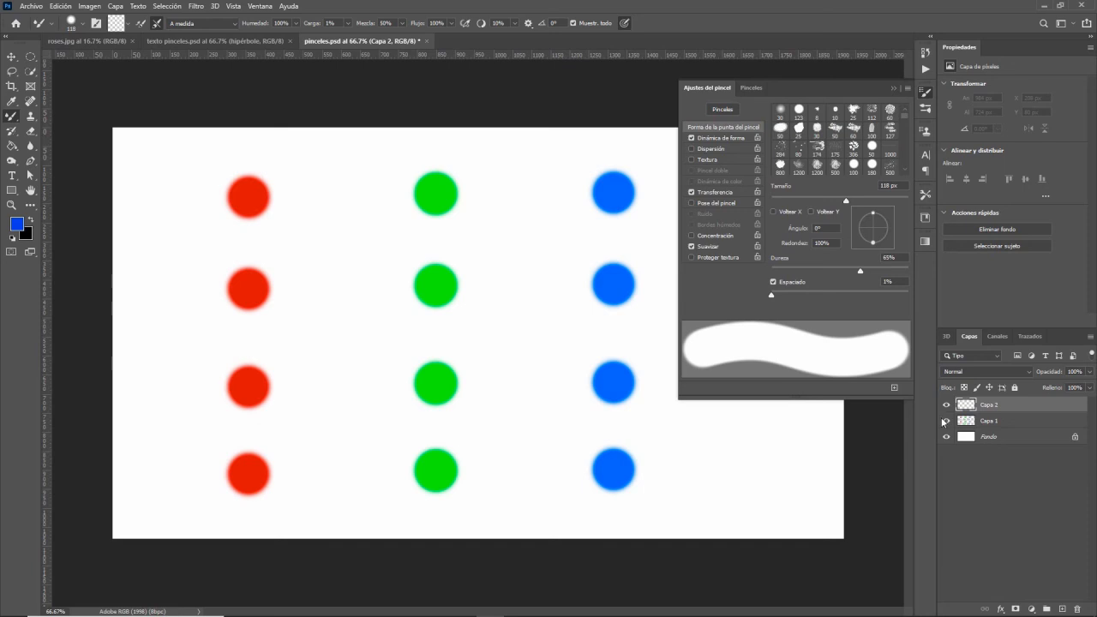
- Hide Capa 2, and toggle the visibility of Capa 1 and Fondo off and on to compare the layers' content
{"action": "left_click", "coordinate": [946, 405]}
{"action": "left_click", "coordinate": [946, 421]}
{"action": "left_click", "coordinate": [947, 421]}
{"action": "left_click", "coordinate": [947, 420]}
{"action": "left_click", "coordinate": [947, 420]}
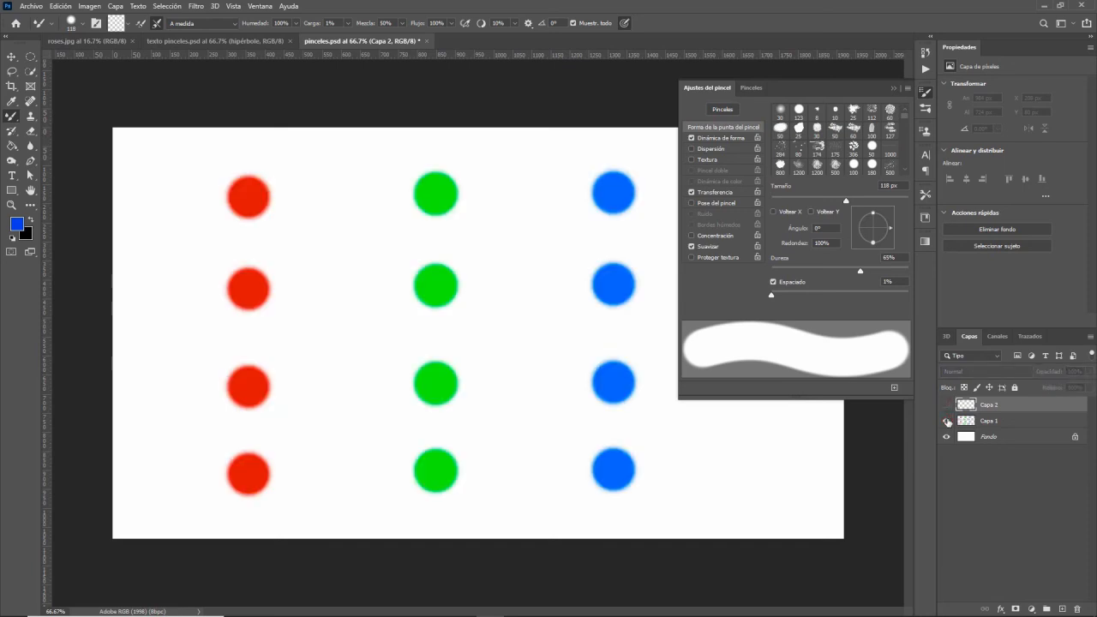
{"action": "left_click", "coordinate": [946, 437]}
{"action": "left_click", "coordinate": [946, 437]}
{"action": "left_click", "coordinate": [946, 437]}
{"action": "left_click", "coordinate": [946, 437]}
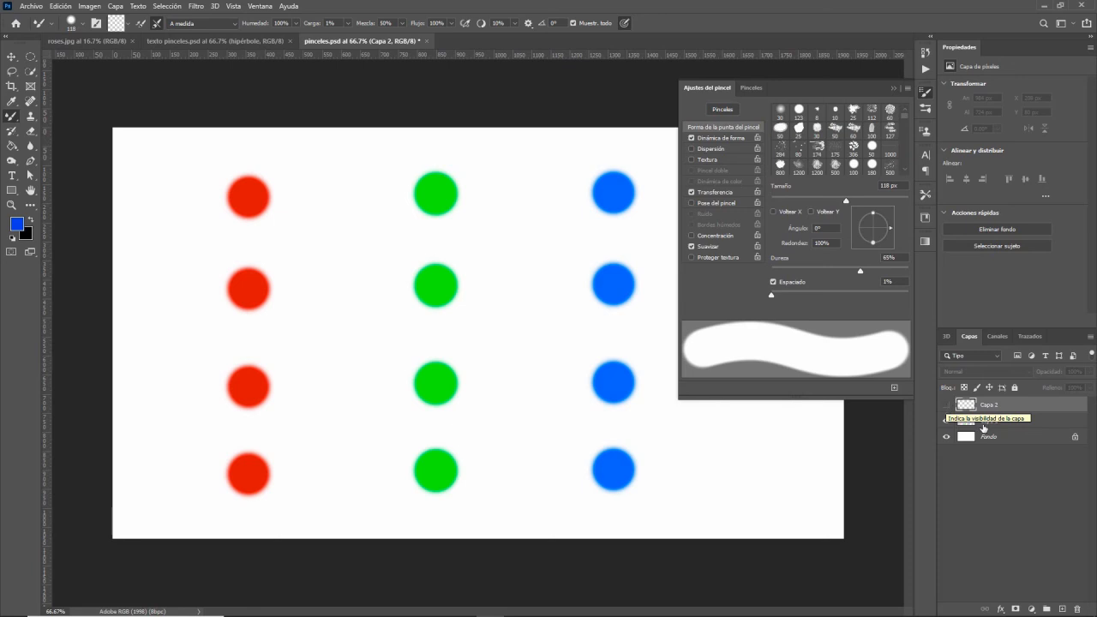
- Try a Mixer Brush stroke from the top red dot through the green dots directly on Capa 1, undo it, and reselect Capa 2
{"action": "left_click", "coordinate": [1011, 421]}
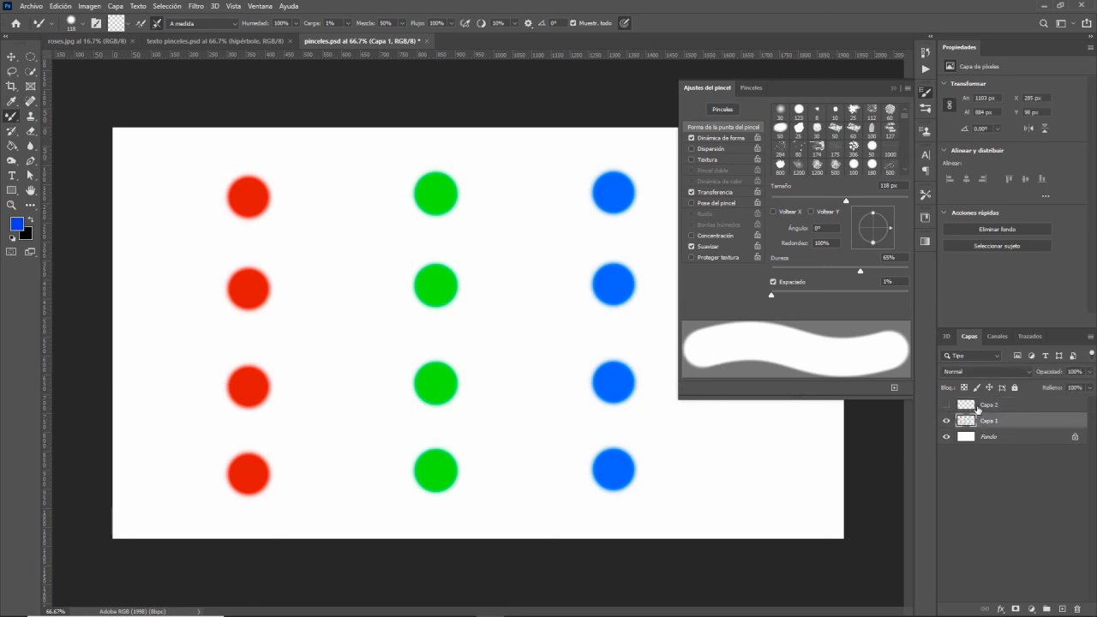
{"action": "mouse_move", "coordinate": [245, 199]}
{"action": "left_mouse_down"}
{"action": "mouse_move", "coordinate": [435, 196]}
{"action": "mouse_move", "coordinate": [359, 330]}
{"action": "mouse_move", "coordinate": [477, 200]}
{"action": "left_mouse_up"}
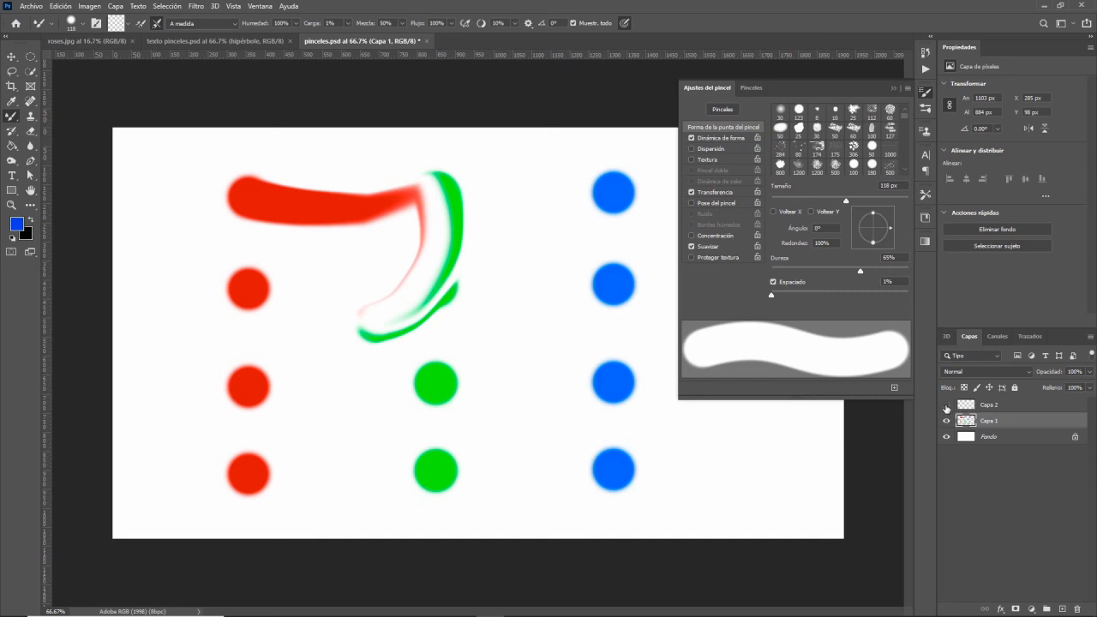
{"action": "key", "text": "ctrl+z"}
{"action": "left_click", "coordinate": [1011, 406]}
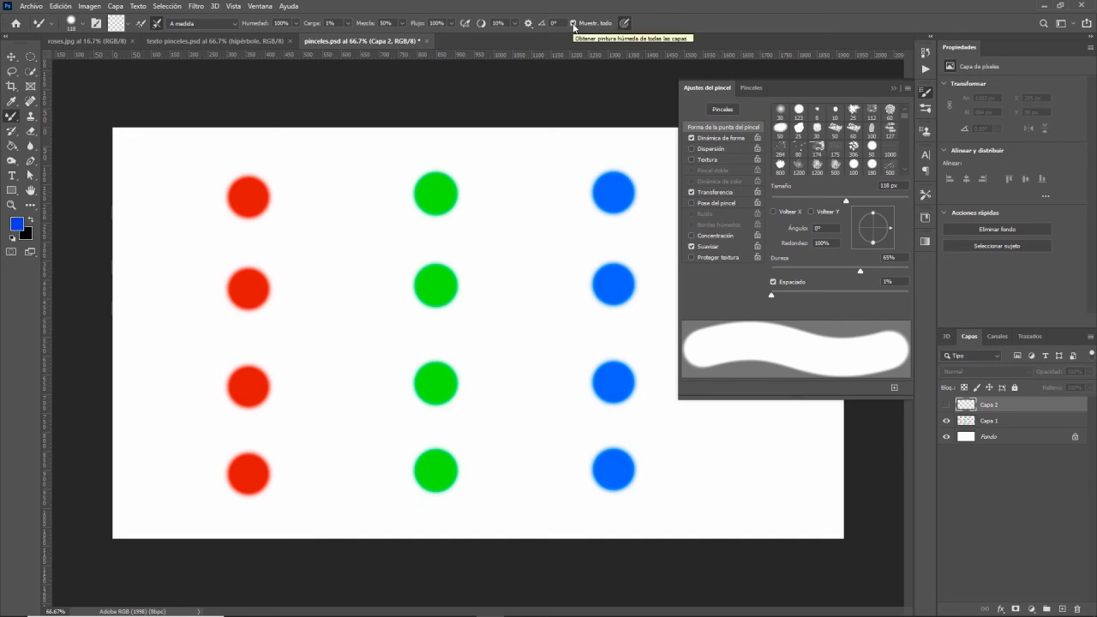
- Hide Fondo and delete the white patch between the red and green dots on Capa 1 using an elliptical selection
{"action": "left_click", "coordinate": [947, 437]}
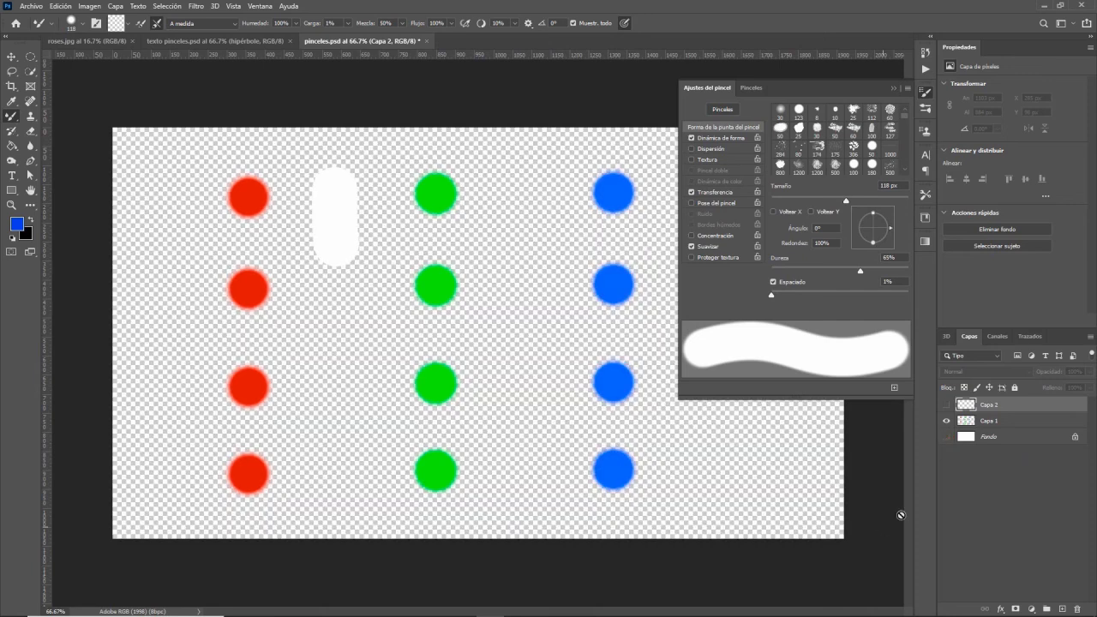
{"action": "left_click", "coordinate": [1026, 425]}
{"action": "left_click", "coordinate": [30, 56]}
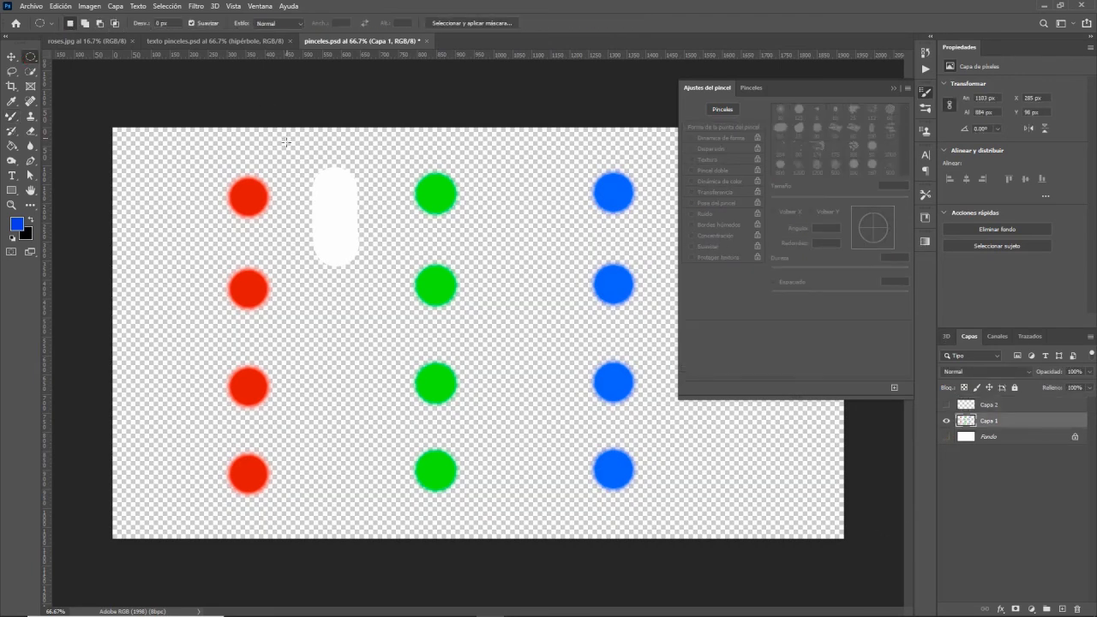
{"action": "left_click_drag", "start_coordinate": [288, 141], "coordinate": [381, 308]}
{"action": "key", "text": "Delete"}
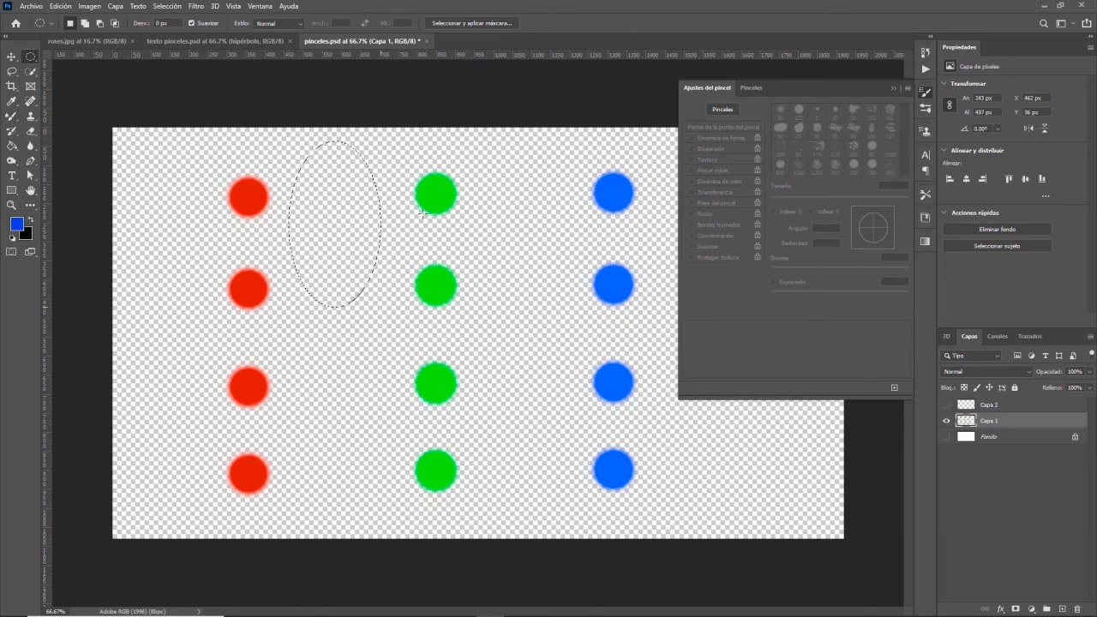
{"action": "key", "text": "ctrl+d"}
- Try a winding Mixer Brush stroke through the dots on Capa 1, undo it, and show and select Capa 2
{"action": "key", "text": "b"}
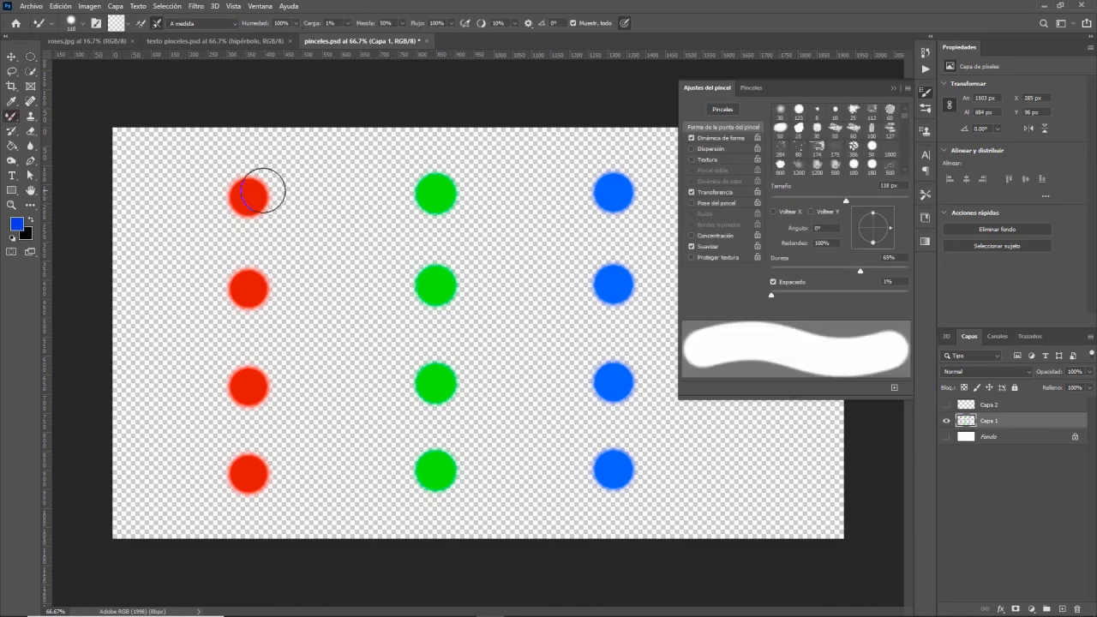
{"action": "mouse_move", "coordinate": [238, 196]}
{"action": "left_mouse_down"}
{"action": "mouse_move", "coordinate": [482, 194]}
{"action": "mouse_move", "coordinate": [466, 210]}
{"action": "mouse_move", "coordinate": [214, 286]}
{"action": "mouse_move", "coordinate": [219, 301]}
{"action": "mouse_move", "coordinate": [289, 282]}
{"action": "mouse_move", "coordinate": [273, 348]}
{"action": "mouse_move", "coordinate": [348, 357]}
{"action": "mouse_move", "coordinate": [427, 282]}
{"action": "mouse_move", "coordinate": [432, 316]}
{"action": "mouse_move", "coordinate": [416, 403]}
{"action": "mouse_move", "coordinate": [429, 409]}
{"action": "mouse_move", "coordinate": [425, 290]}
{"action": "mouse_move", "coordinate": [487, 310]}
{"action": "mouse_move", "coordinate": [542, 281]}
{"action": "mouse_move", "coordinate": [588, 301]}
{"action": "mouse_move", "coordinate": [613, 286]}
{"action": "left_mouse_up"}
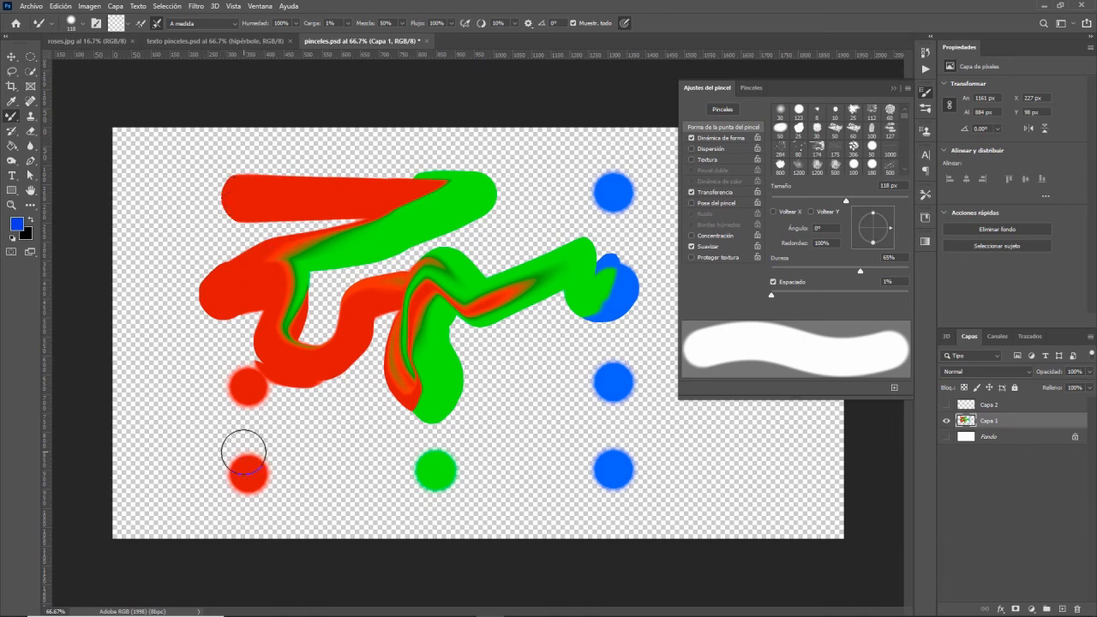
{"action": "key", "text": "ctrl+z"}
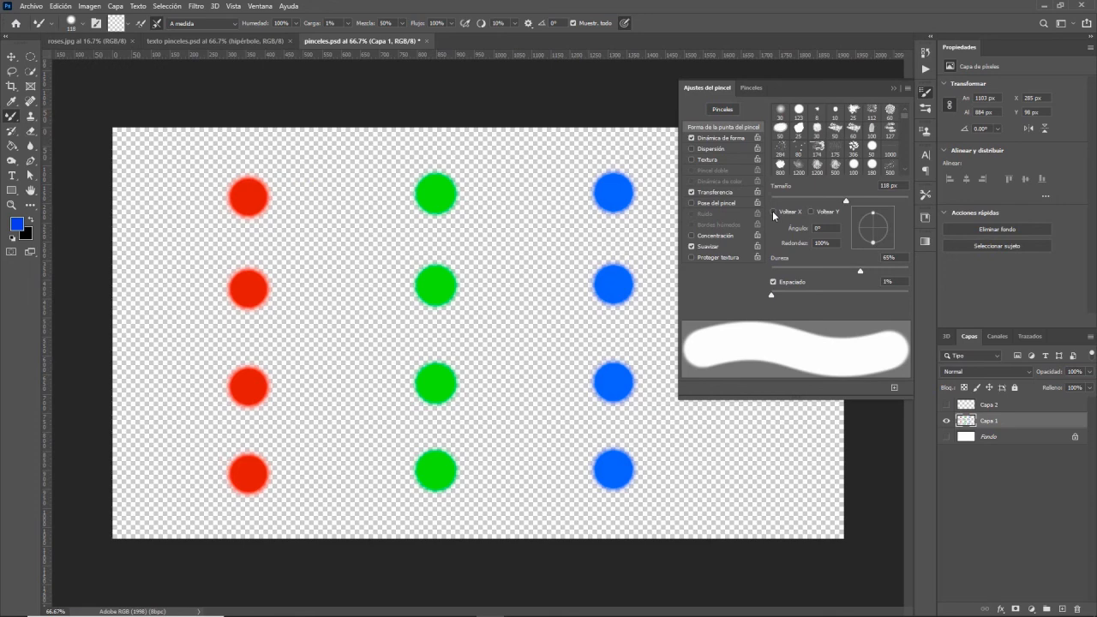
{"action": "left_click", "coordinate": [997, 404]}
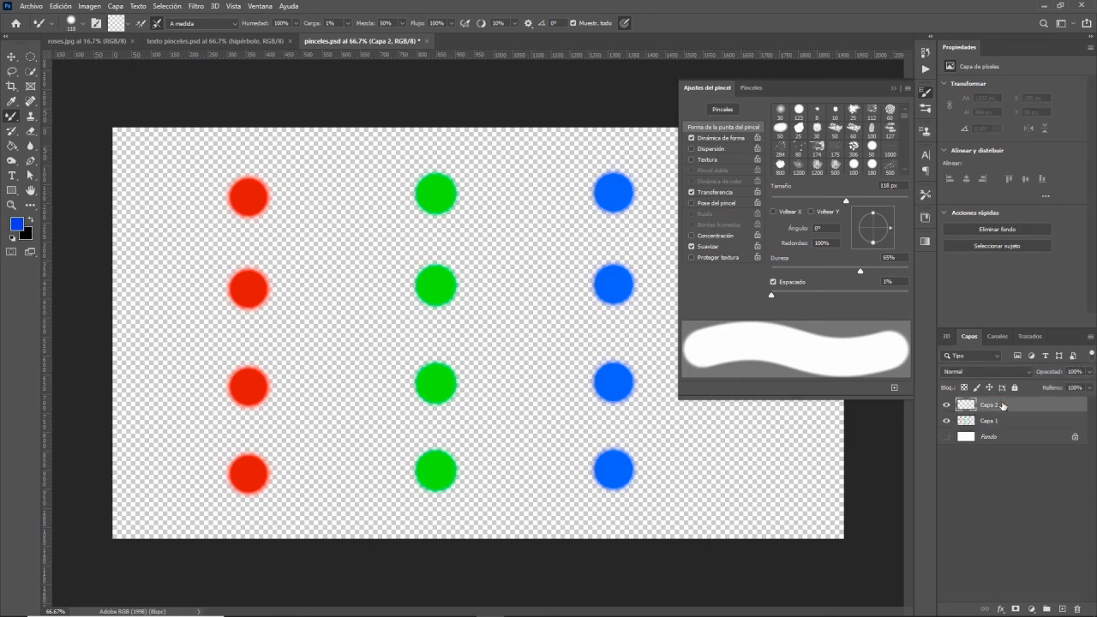
- Toggle loading the brush after each stroke on and back off, and toggle the option that cleans it after each stroke
{"action": "left_click", "coordinate": [142, 25]}
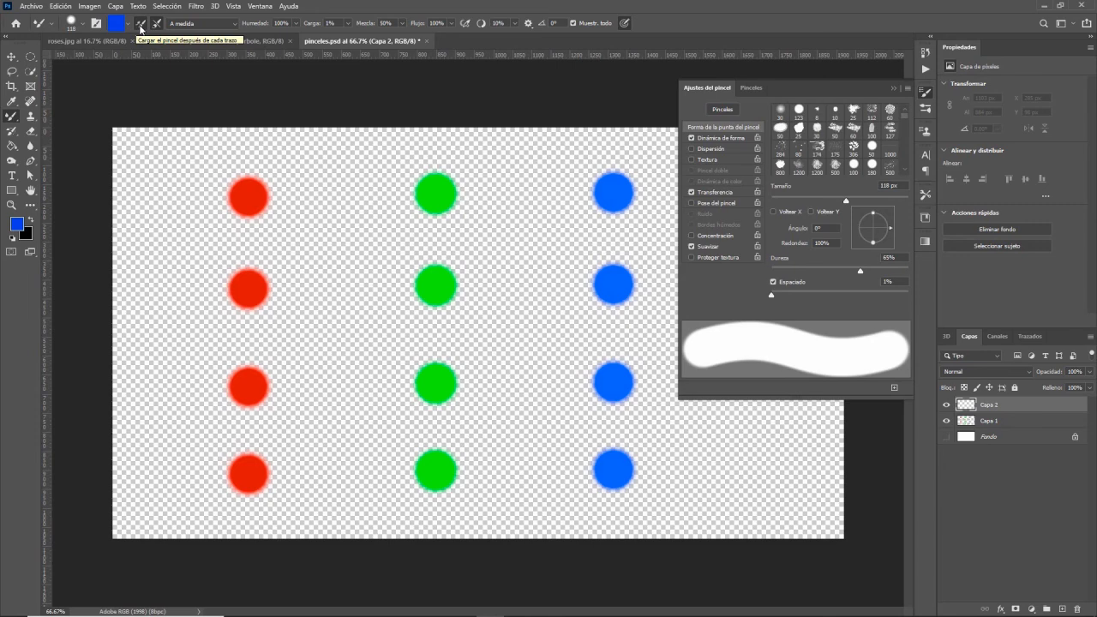
{"action": "left_click", "coordinate": [143, 27]}
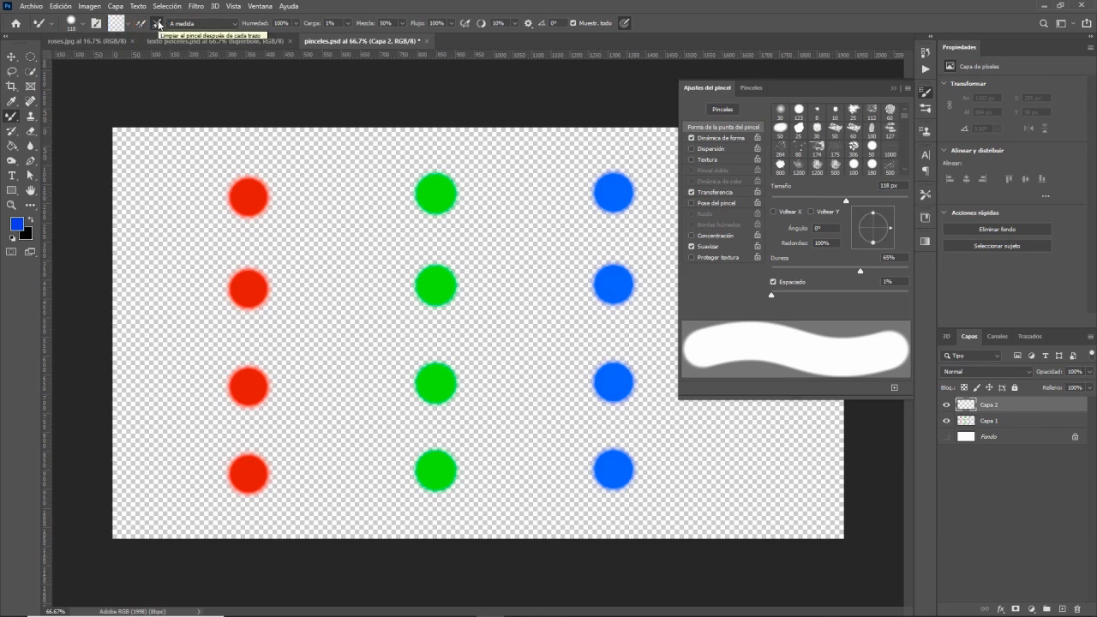
{"action": "left_click", "coordinate": [158, 26]}
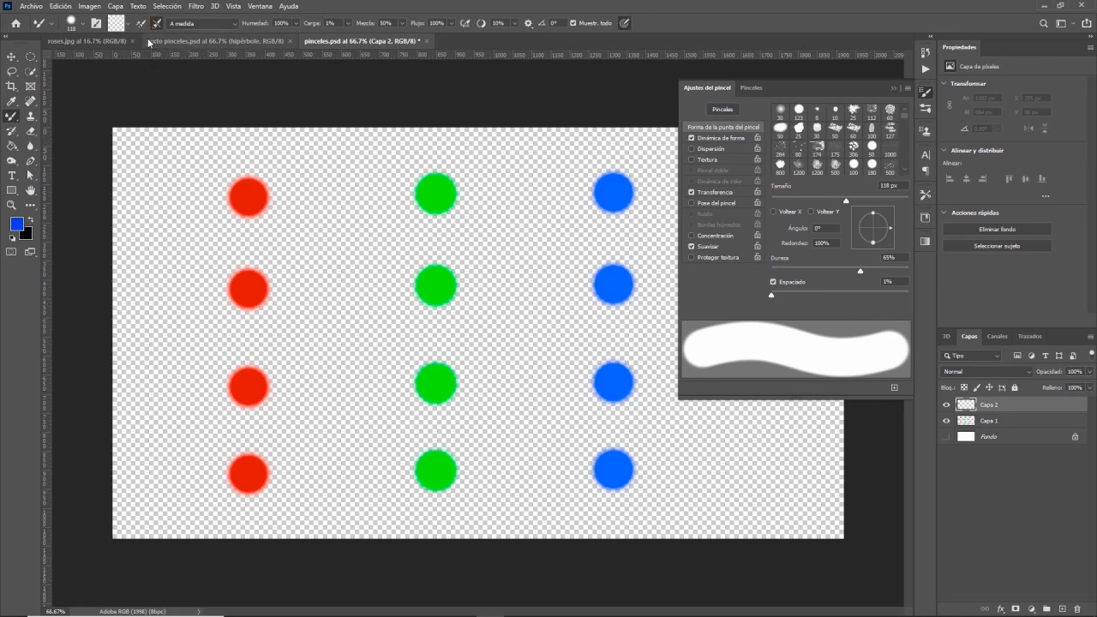
- Try winding strokes through the red, green and blue dots on Capa 2, with and without cleaning the brush after each stroke, and undo them all
{"action": "mouse_move", "coordinate": [249, 198]}
{"action": "left_mouse_down"}
{"action": "mouse_move", "coordinate": [359, 244]}
{"action": "mouse_move", "coordinate": [340, 296]}
{"action": "mouse_move", "coordinate": [385, 318]}
{"action": "mouse_move", "coordinate": [367, 352]}
{"action": "mouse_move", "coordinate": [522, 321]}
{"action": "left_mouse_up"}
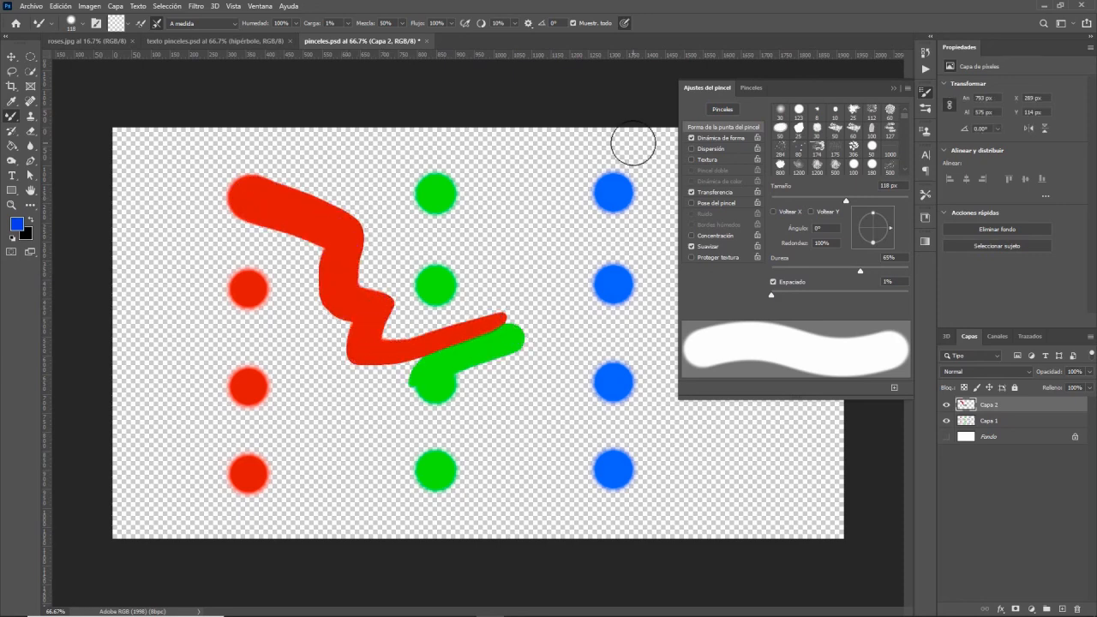
{"action": "left_click", "coordinate": [169, 257]}
{"action": "mouse_move", "coordinate": [224, 283]}
{"action": "left_mouse_down"}
{"action": "mouse_move", "coordinate": [273, 321]}
{"action": "mouse_move", "coordinate": [260, 354]}
{"action": "mouse_move", "coordinate": [236, 386]}
{"action": "mouse_move", "coordinate": [172, 391]}
{"action": "left_mouse_up"}
{"action": "mouse_move", "coordinate": [176, 297]}
{"action": "left_mouse_down"}
{"action": "mouse_move", "coordinate": [165, 168]}
{"action": "mouse_move", "coordinate": [224, 149]}
{"action": "mouse_move", "coordinate": [318, 156]}
{"action": "mouse_move", "coordinate": [361, 144]}
{"action": "mouse_move", "coordinate": [440, 183]}
{"action": "mouse_move", "coordinate": [486, 225]}
{"action": "mouse_move", "coordinate": [551, 188]}
{"action": "left_mouse_up"}
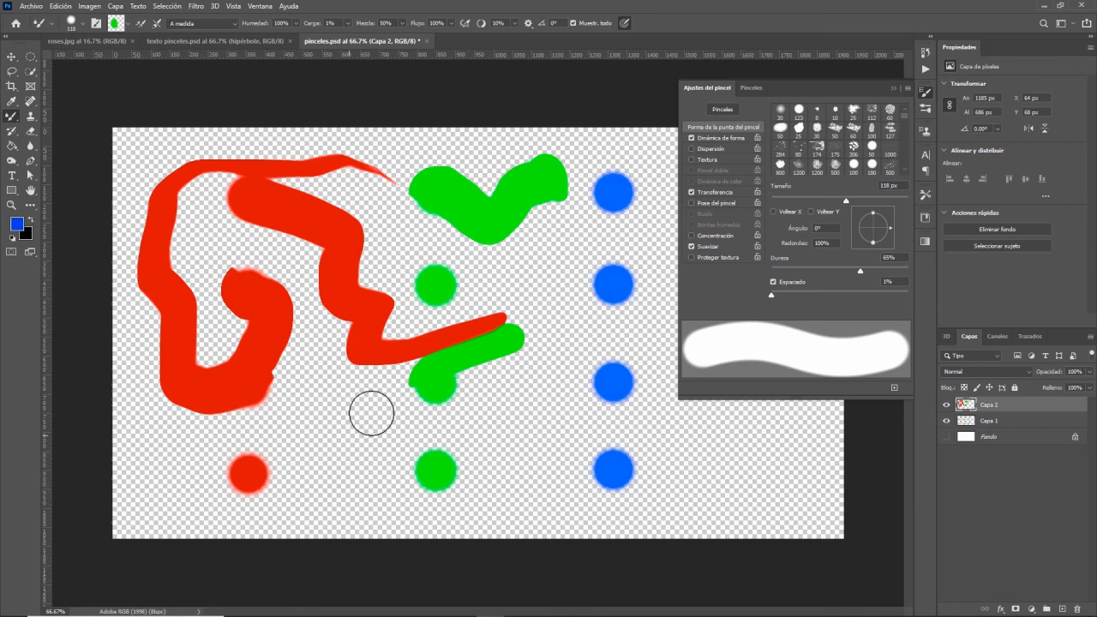
{"action": "mouse_move", "coordinate": [317, 412]}
{"action": "left_mouse_down"}
{"action": "mouse_move", "coordinate": [362, 500]}
{"action": "mouse_move", "coordinate": [373, 429]}
{"action": "mouse_move", "coordinate": [762, 423]}
{"action": "mouse_move", "coordinate": [760, 442]}
{"action": "left_mouse_up"}
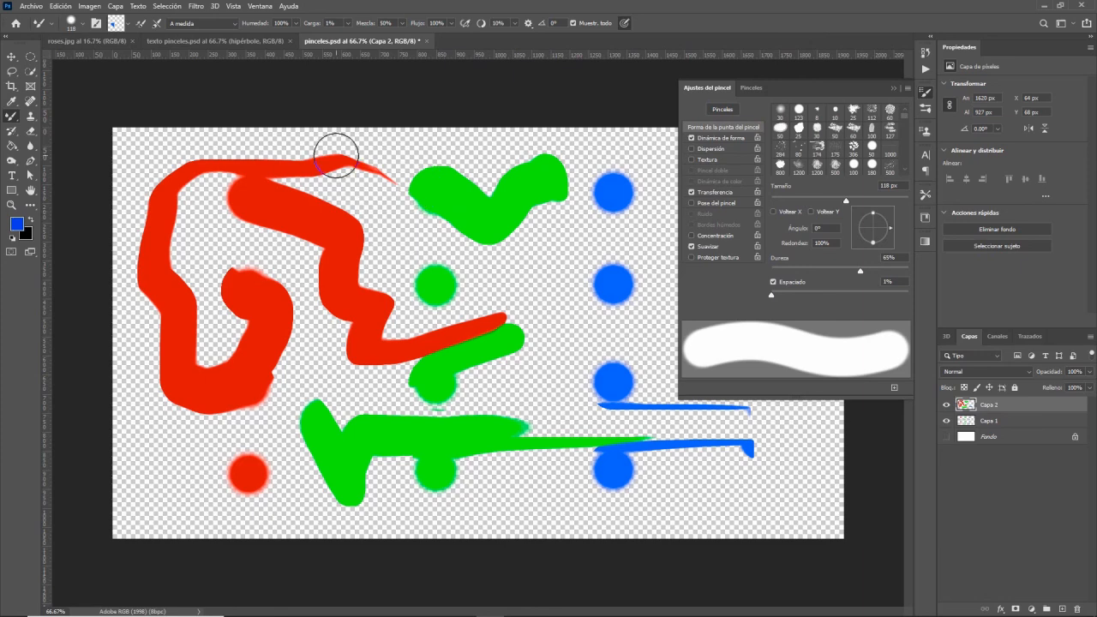
{"action": "key", "text": "ctrl+z"}
{"action": "key", "text": "ctrl+z"}
{"action": "key", "text": "ctrl+z"}
{"action": "key", "text": "ctrl+z"}
{"action": "key", "text": "ctrl+z"}
{"action": "key", "text": "ctrl+z"}
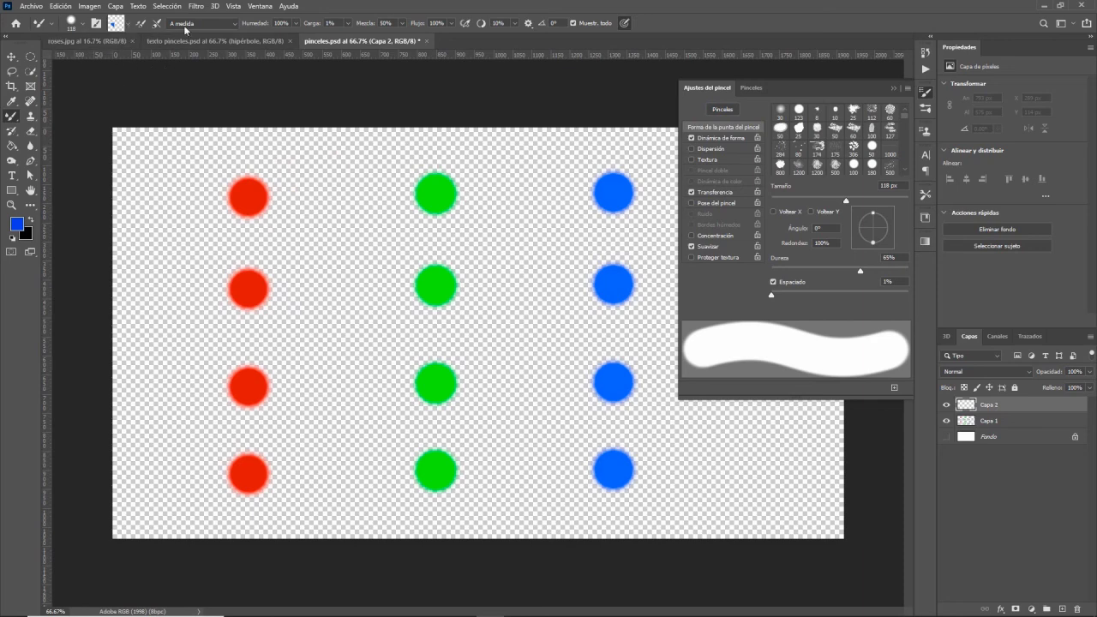
- Clean the Mixer Brush and choose the Seco preset
{"action": "left_click", "coordinate": [120, 26]}
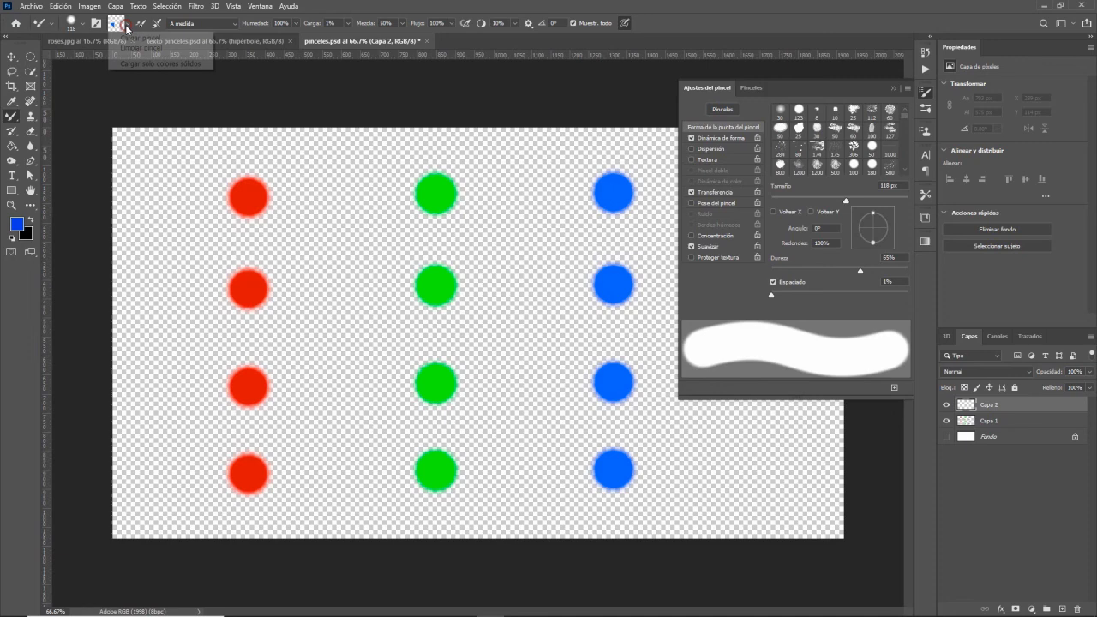
{"action": "left_click", "coordinate": [141, 48]}
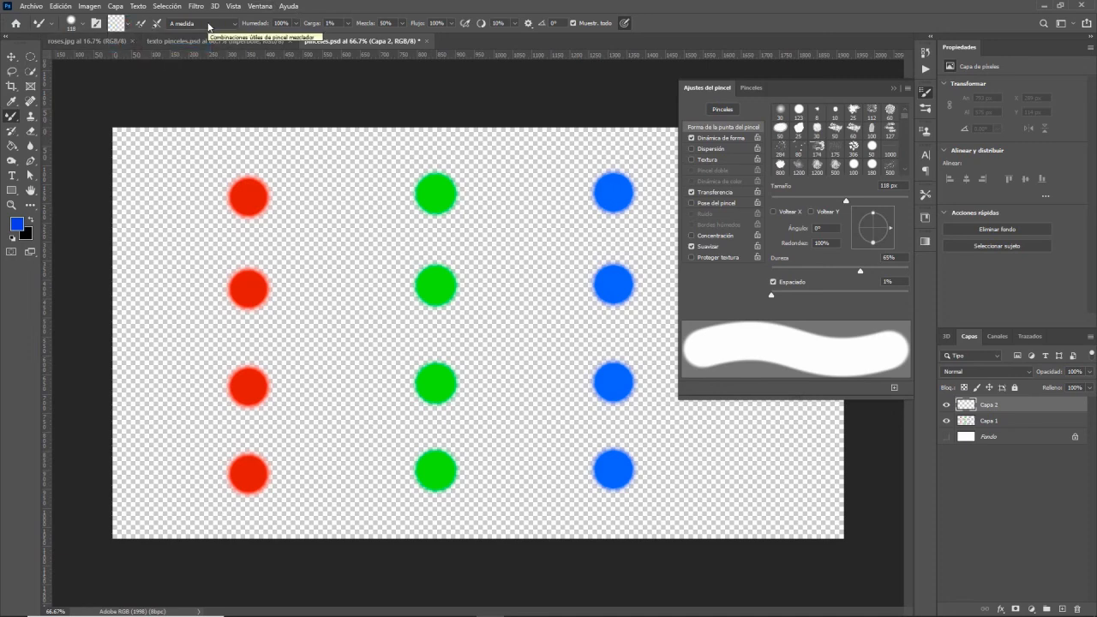
{"action": "left_click", "coordinate": [208, 24]}
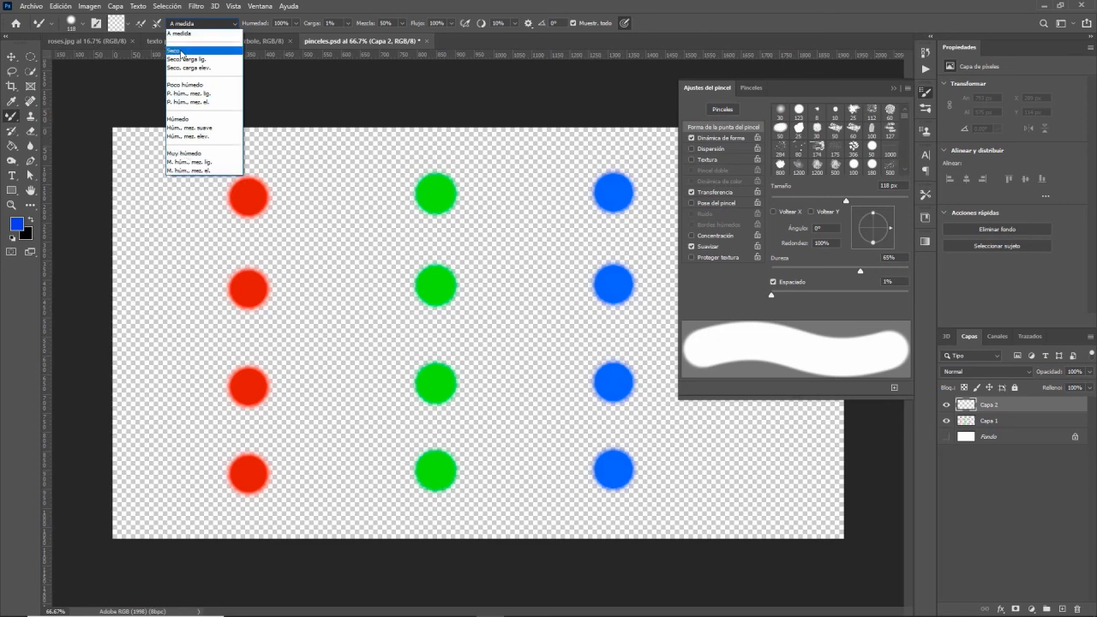
{"action": "left_click", "coordinate": [181, 51]}
- Try Seco strokes across the upper red dots to the top green dot, and undo them
{"action": "left_click_drag", "start_coordinate": [159, 202], "coordinate": [415, 198]}
{"action": "mouse_move", "coordinate": [245, 228]}
{"action": "left_mouse_down"}
{"action": "mouse_move", "coordinate": [277, 257]}
{"action": "mouse_move", "coordinate": [360, 211]}
{"action": "mouse_move", "coordinate": [208, 179]}
{"action": "mouse_move", "coordinate": [245, 208]}
{"action": "mouse_move", "coordinate": [277, 181]}
{"action": "mouse_move", "coordinate": [225, 317]}
{"action": "mouse_move", "coordinate": [283, 208]}
{"action": "mouse_move", "coordinate": [257, 287]}
{"action": "left_mouse_up"}
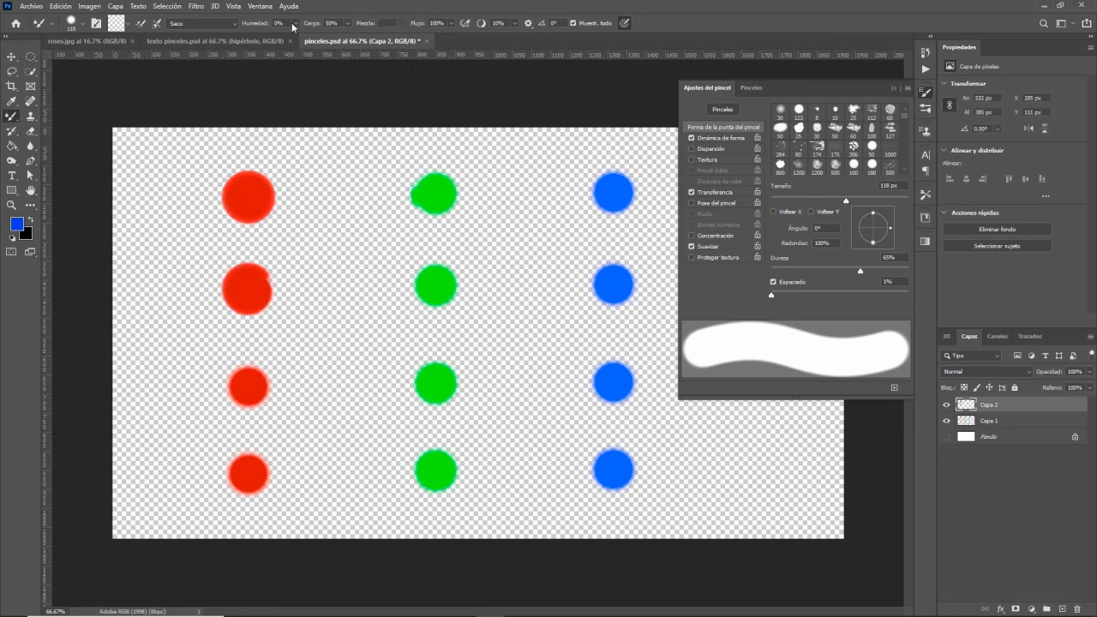
{"action": "key", "text": "ctrl+z"}
{"action": "key", "text": "ctrl+z"}
{"action": "key", "text": "ctrl+z"}
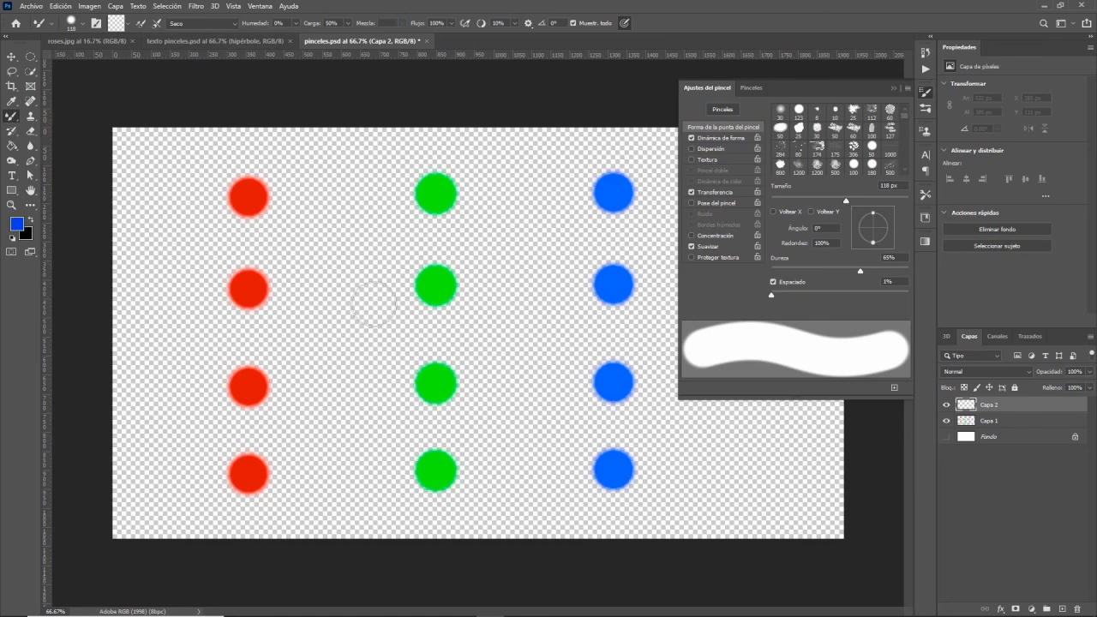
- Paint short Seco strokes over and around the top red dot on Capa 2
{"action": "left_click_drag", "start_coordinate": [258, 204], "coordinate": [261, 205]}
{"action": "mouse_move", "coordinate": [179, 181]}
{"action": "left_mouse_down"}
{"action": "mouse_move", "coordinate": [286, 214]}
{"action": "mouse_move", "coordinate": [340, 216]}
{"action": "left_mouse_up"}
{"action": "mouse_move", "coordinate": [175, 157]}
{"action": "left_mouse_down"}
{"action": "mouse_move", "coordinate": [233, 183]}
{"action": "mouse_move", "coordinate": [355, 195]}
{"action": "left_mouse_up"}
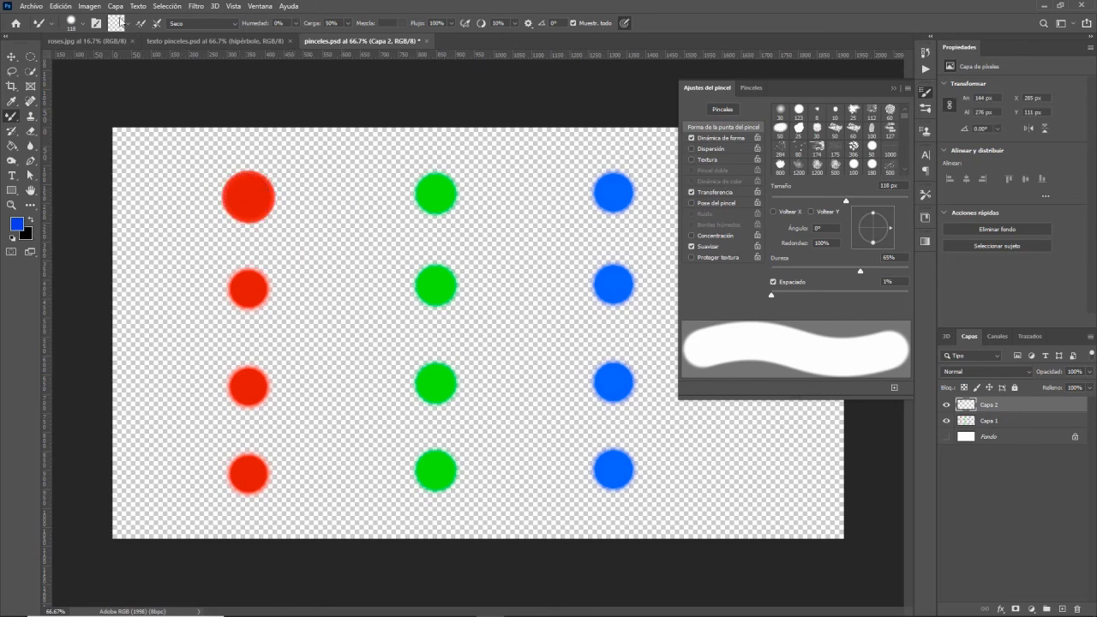
- Undo the Seco strokes around the top red dot and choose the Seco, carga lig. preset
{"action": "key", "text": "ctrl+z"}
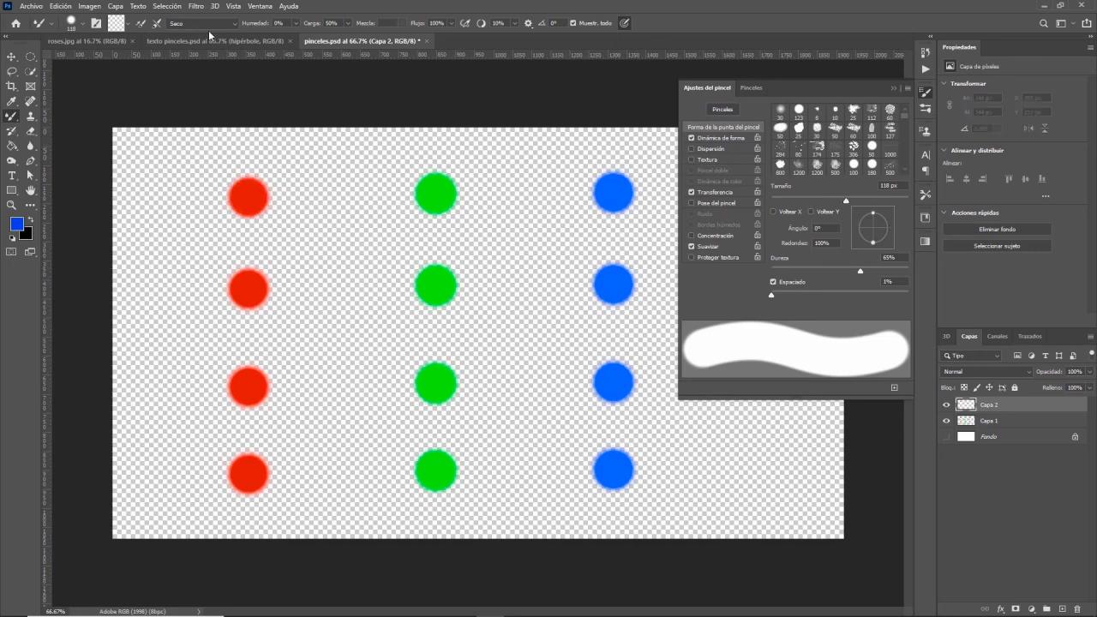
{"action": "left_click", "coordinate": [199, 23]}
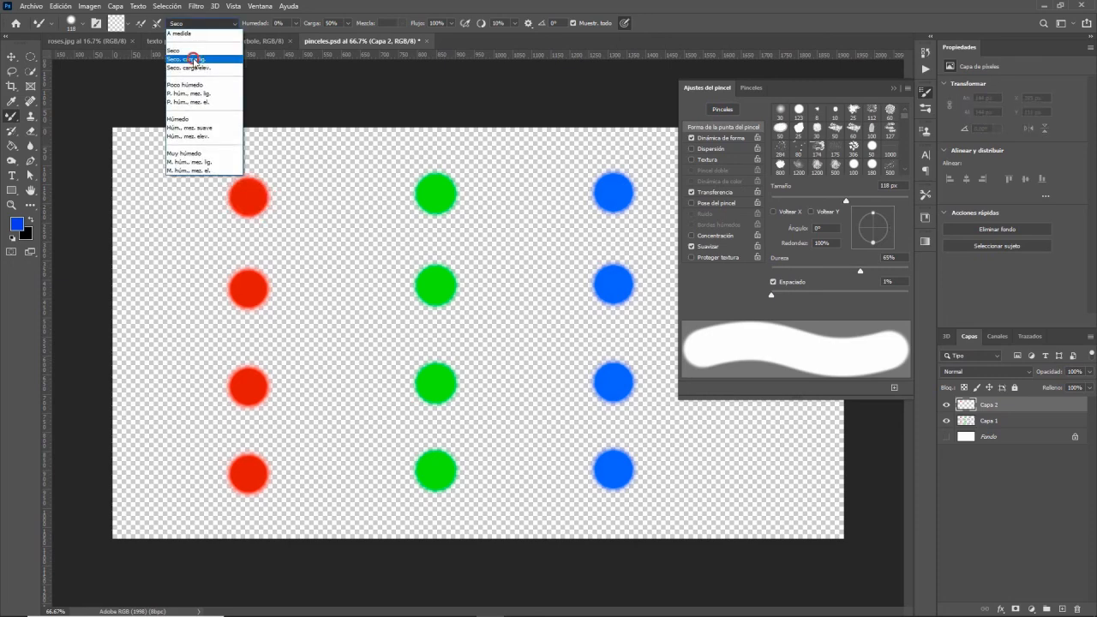
{"action": "left_click", "coordinate": [194, 59]}
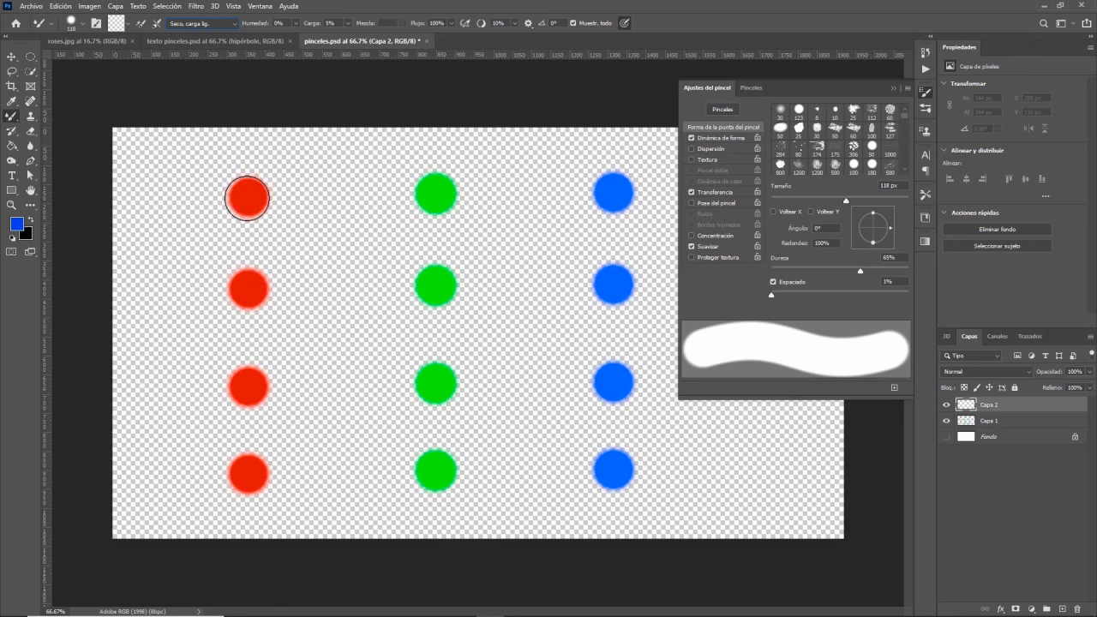
- Try Seco, carga lig. strokes over and around the top red dot on Capa 2, and undo them
{"action": "mouse_move", "coordinate": [247, 198]}
{"action": "left_mouse_down"}
{"action": "mouse_move", "coordinate": [255, 202]}
{"action": "mouse_move", "coordinate": [191, 184]}
{"action": "mouse_move", "coordinate": [243, 192]}
{"action": "mouse_move", "coordinate": [254, 157]}
{"action": "mouse_move", "coordinate": [275, 166]}
{"action": "left_mouse_up"}
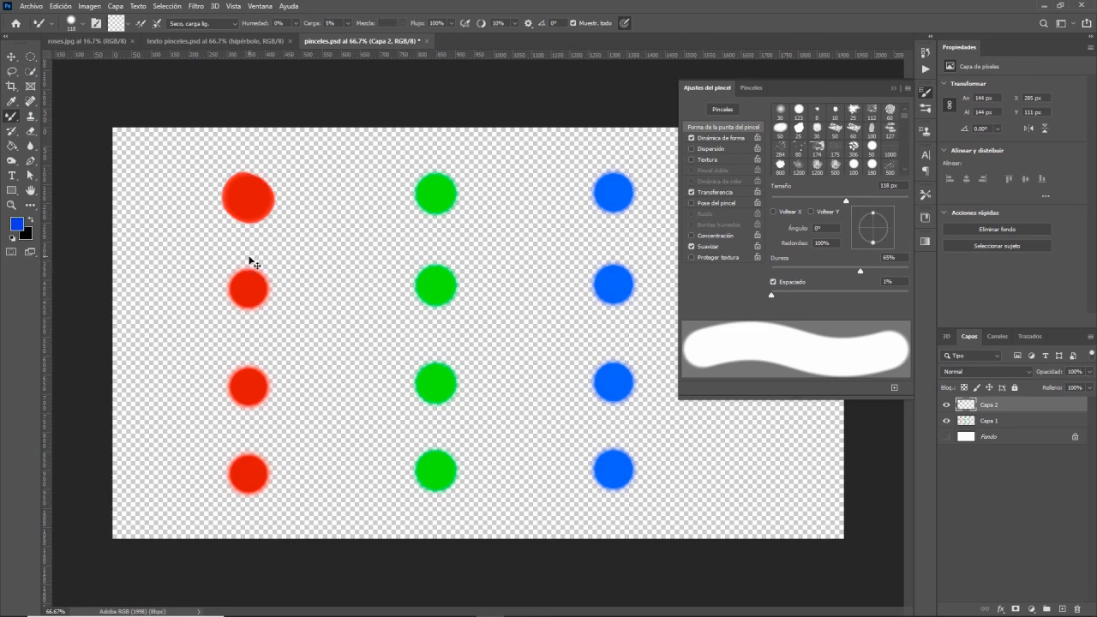
{"action": "key", "text": "ctrl+z"}
{"action": "key", "text": "ctrl+z"}
{"action": "key", "text": "ctrl+z"}
{"action": "key", "text": "ctrl+z"}
{"action": "key", "text": "ctrl+z"}
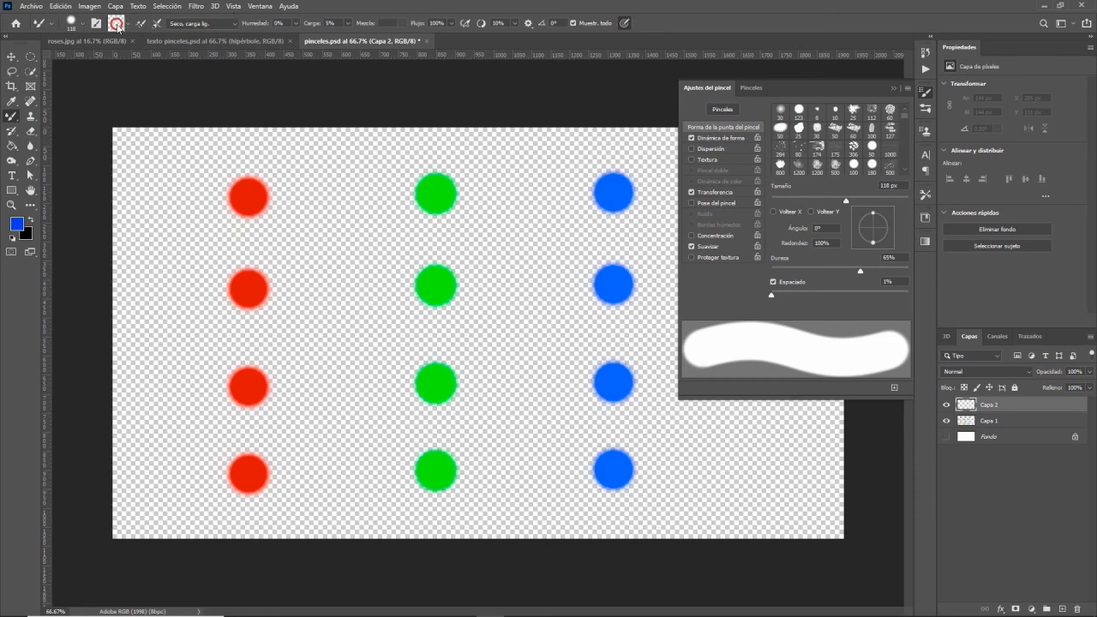
- Load the Mixer Brush with a lighter blue and paint strokes over the upper red dots on Capa 2
{"action": "left_click", "coordinate": [116, 23]}
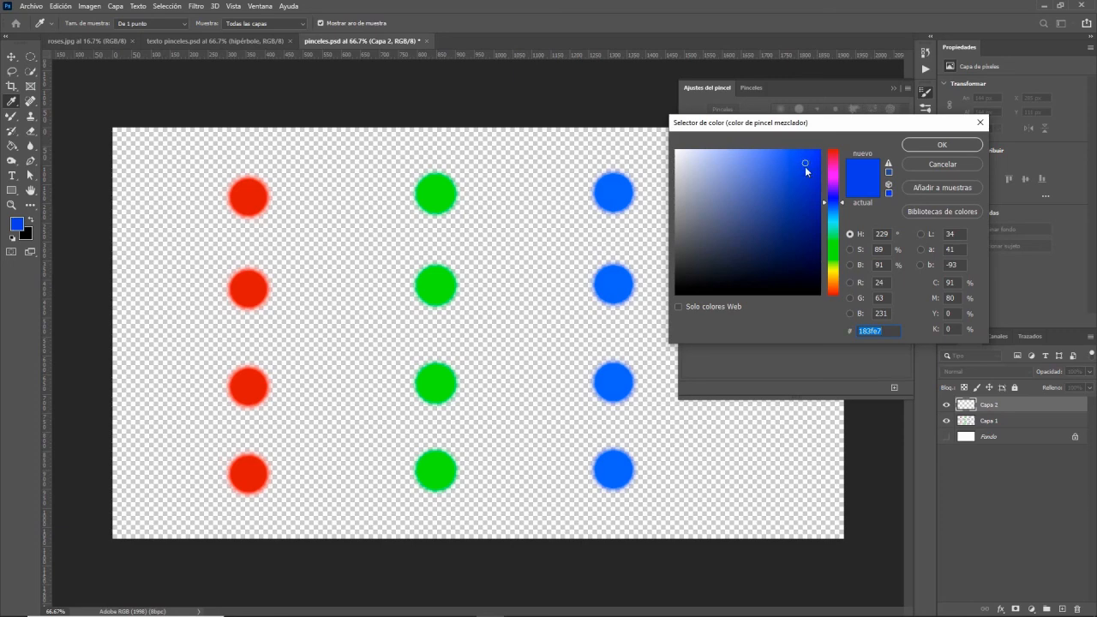
{"action": "left_click", "coordinate": [759, 159]}
{"action": "left_click", "coordinate": [940, 145]}
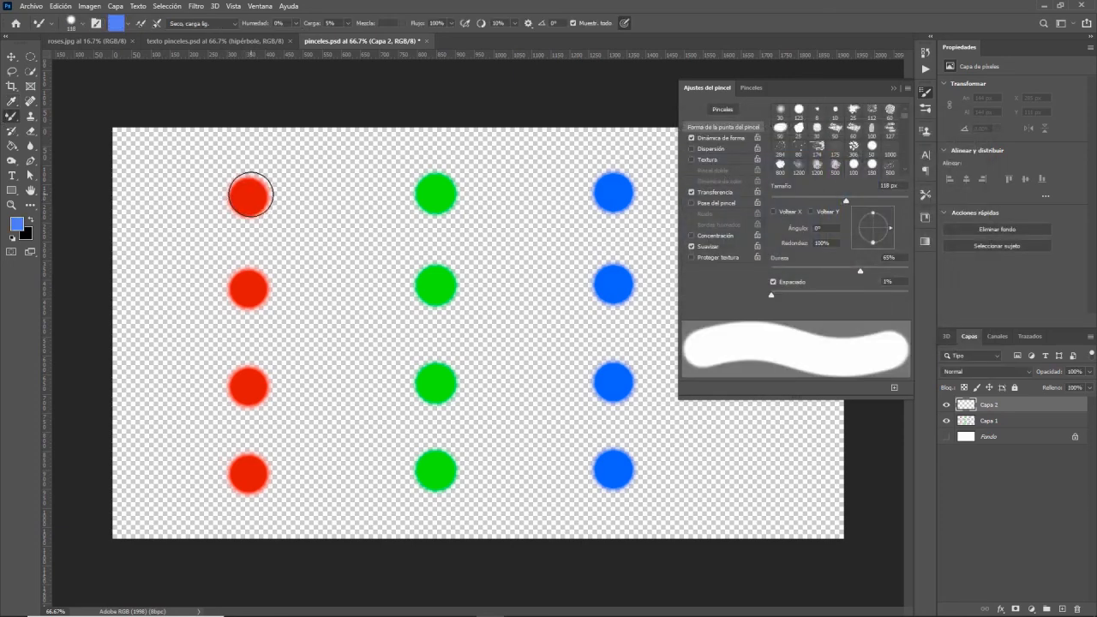
{"action": "left_click_drag", "start_coordinate": [250, 195], "coordinate": [319, 225]}
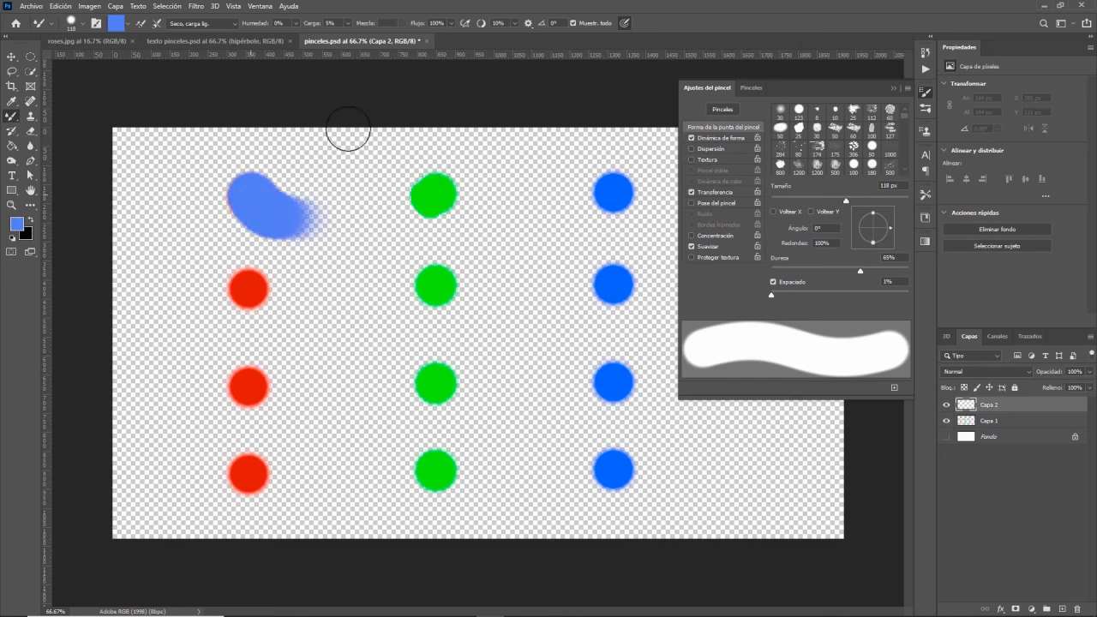
{"action": "left_click_drag", "start_coordinate": [252, 263], "coordinate": [284, 353]}
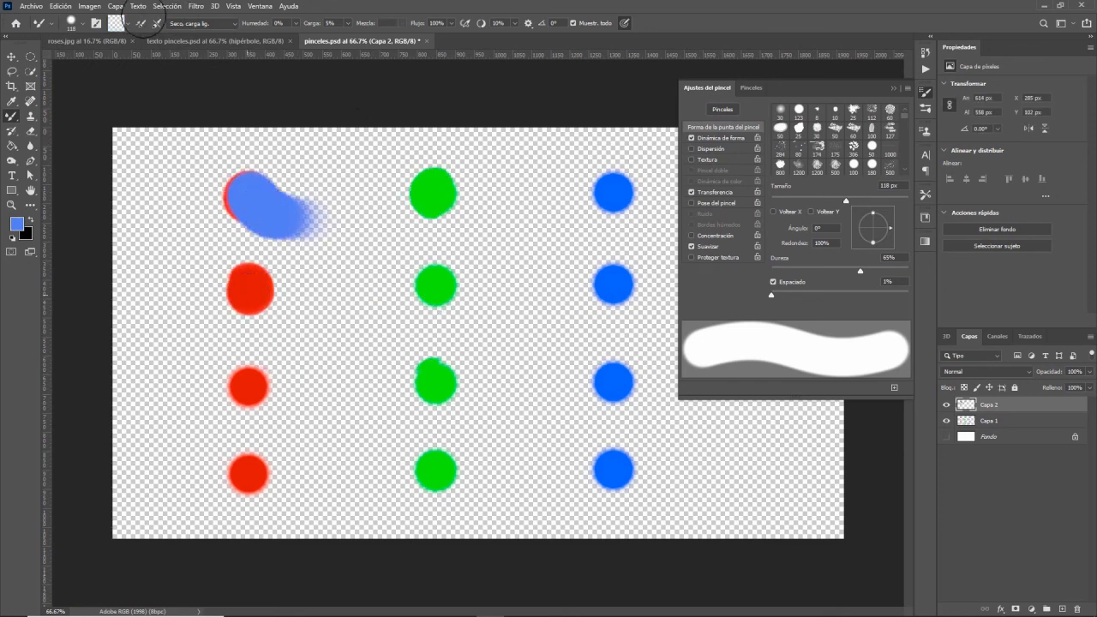
- Enable loading and cleaning the brush after each stroke, and paint blue strokes between the top red and green dots
{"action": "left_click", "coordinate": [157, 24]}
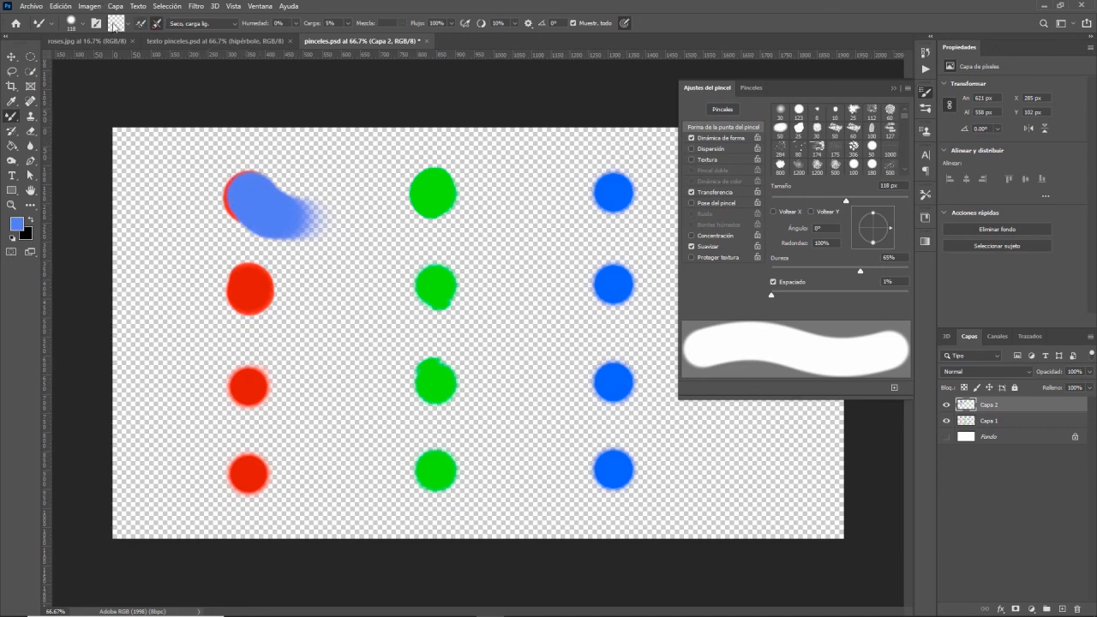
{"action": "left_click", "coordinate": [139, 24]}
{"action": "left_click_drag", "start_coordinate": [272, 204], "coordinate": [329, 255]}
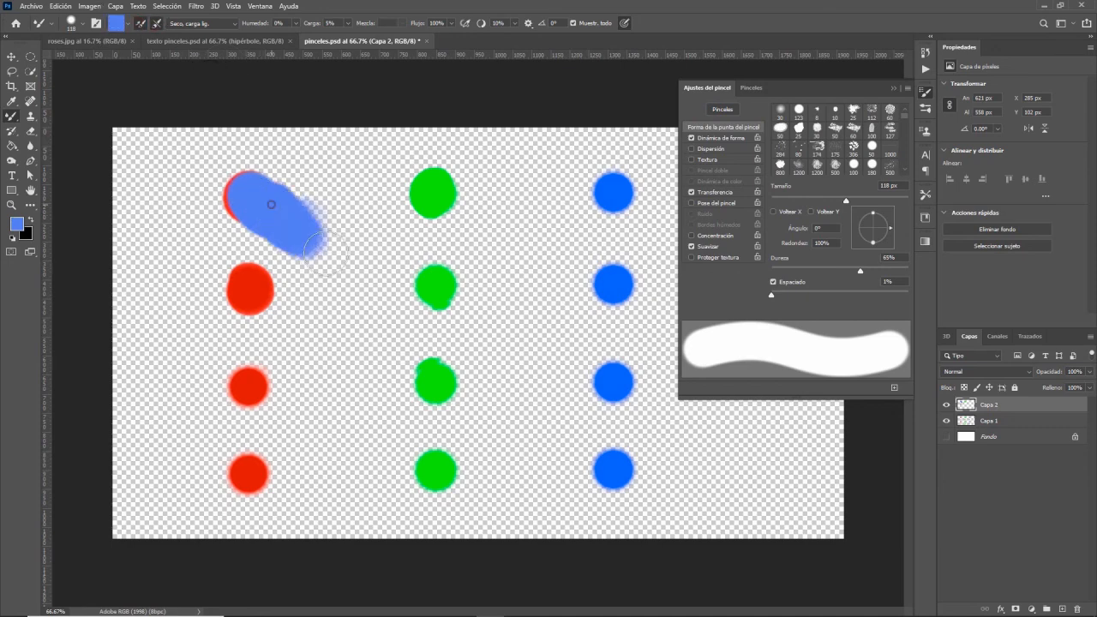
{"action": "left_click_drag", "start_coordinate": [279, 199], "coordinate": [326, 332]}
{"action": "left_click_drag", "start_coordinate": [315, 194], "coordinate": [314, 244]}
{"action": "mouse_move", "coordinate": [342, 149]}
{"action": "left_mouse_down"}
{"action": "mouse_move", "coordinate": [318, 191]}
{"action": "mouse_move", "coordinate": [303, 286]}
{"action": "mouse_move", "coordinate": [315, 293]}
{"action": "left_mouse_up"}
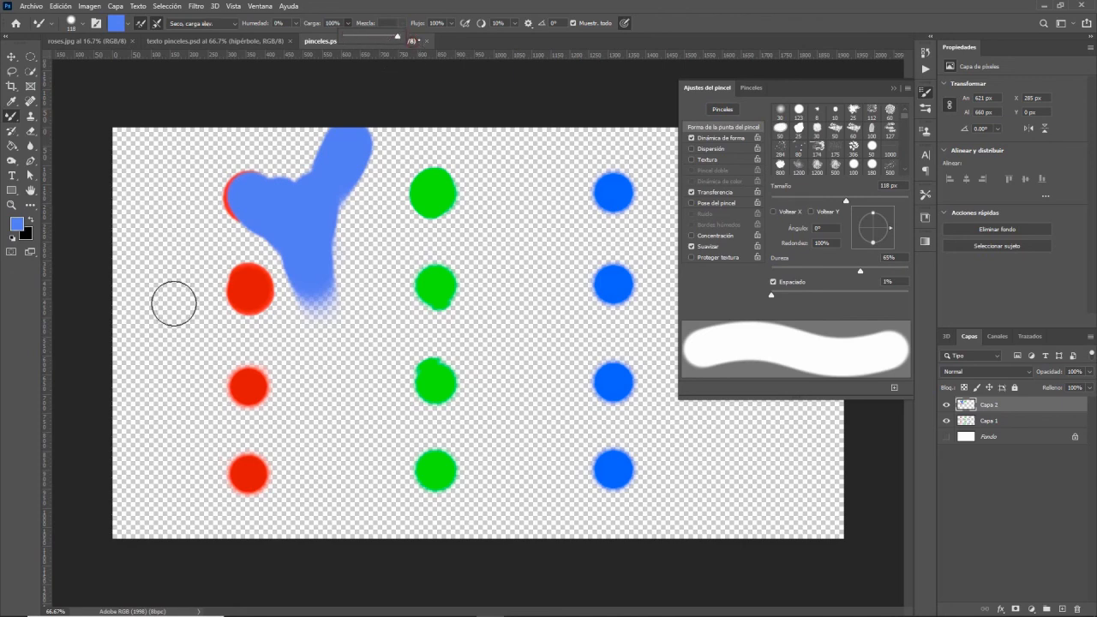
- Try long Seco, carga elev. strokes from the red dots across to the blue dots, and undo all strokes on Capa 2
{"action": "mouse_move", "coordinate": [247, 384]}
{"action": "left_mouse_down"}
{"action": "mouse_move", "coordinate": [345, 374]}
{"action": "mouse_move", "coordinate": [591, 272]}
{"action": "left_mouse_up"}
{"action": "mouse_move", "coordinate": [602, 217]}
{"action": "left_mouse_down"}
{"action": "mouse_move", "coordinate": [461, 219]}
{"action": "mouse_move", "coordinate": [390, 255]}
{"action": "mouse_move", "coordinate": [289, 338]}
{"action": "mouse_move", "coordinate": [162, 348]}
{"action": "mouse_move", "coordinate": [157, 280]}
{"action": "mouse_move", "coordinate": [197, 244]}
{"action": "mouse_move", "coordinate": [220, 328]}
{"action": "mouse_move", "coordinate": [190, 478]}
{"action": "mouse_move", "coordinate": [559, 455]}
{"action": "mouse_move", "coordinate": [640, 466]}
{"action": "mouse_move", "coordinate": [671, 493]}
{"action": "mouse_move", "coordinate": [529, 547]}
{"action": "mouse_move", "coordinate": [449, 477]}
{"action": "mouse_move", "coordinate": [497, 405]}
{"action": "mouse_move", "coordinate": [572, 337]}
{"action": "left_mouse_up"}
{"action": "key", "text": "ctrl+z"}
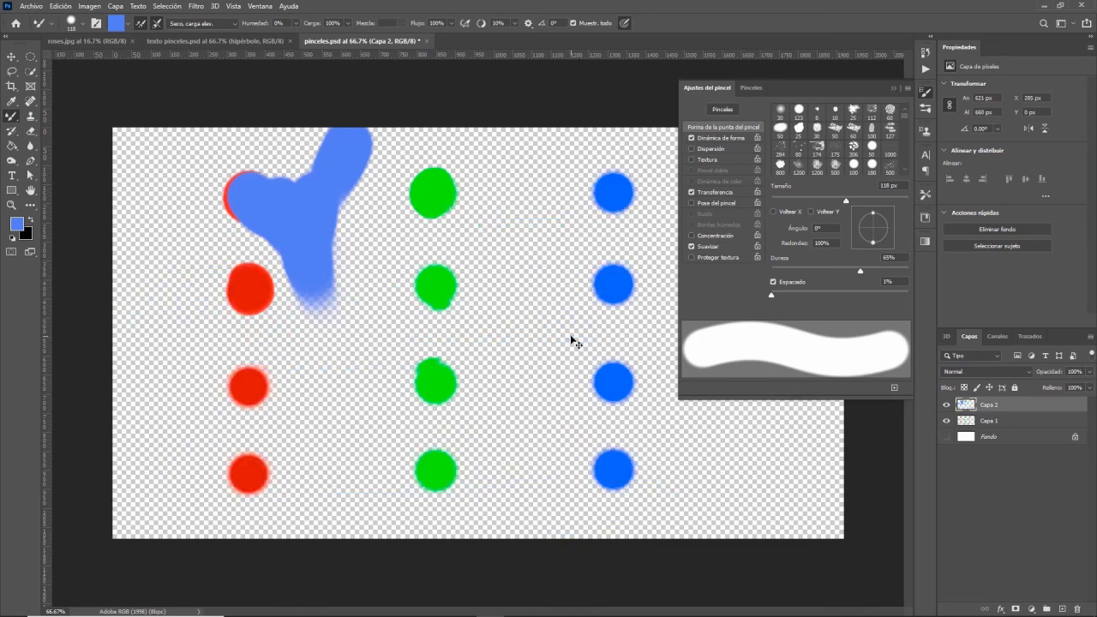
{"action": "key", "text": "ctrl+z"}
{"action": "key", "text": "ctrl+z"}
{"action": "key", "text": "ctrl+z"}
{"action": "key", "text": "ctrl+z"}
{"action": "key", "text": "ctrl+z"}
{"action": "key", "text": "ctrl+z"}
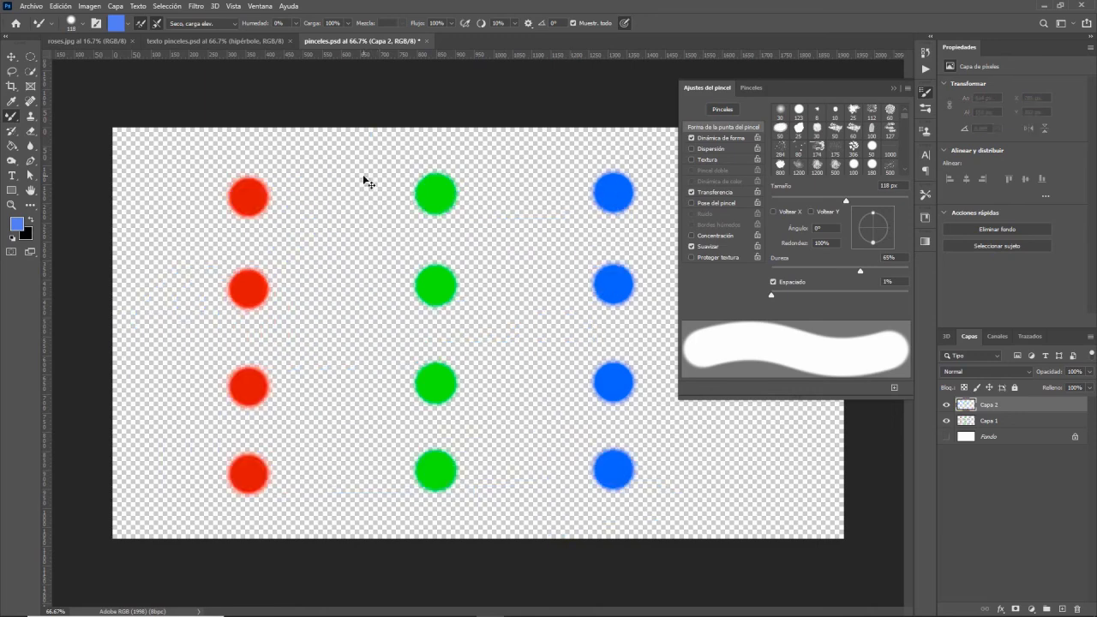
- Try blue strokes across and between the red and green dots with the brush load (Carga) at 52%, and undo them
{"action": "left_click", "coordinate": [347, 24]}
{"action": "left_click_drag", "start_coordinate": [346, 39], "coordinate": [322, 40]}
{"action": "left_click_drag", "start_coordinate": [152, 154], "coordinate": [354, 168]}
{"action": "left_click", "coordinate": [480, 164]}
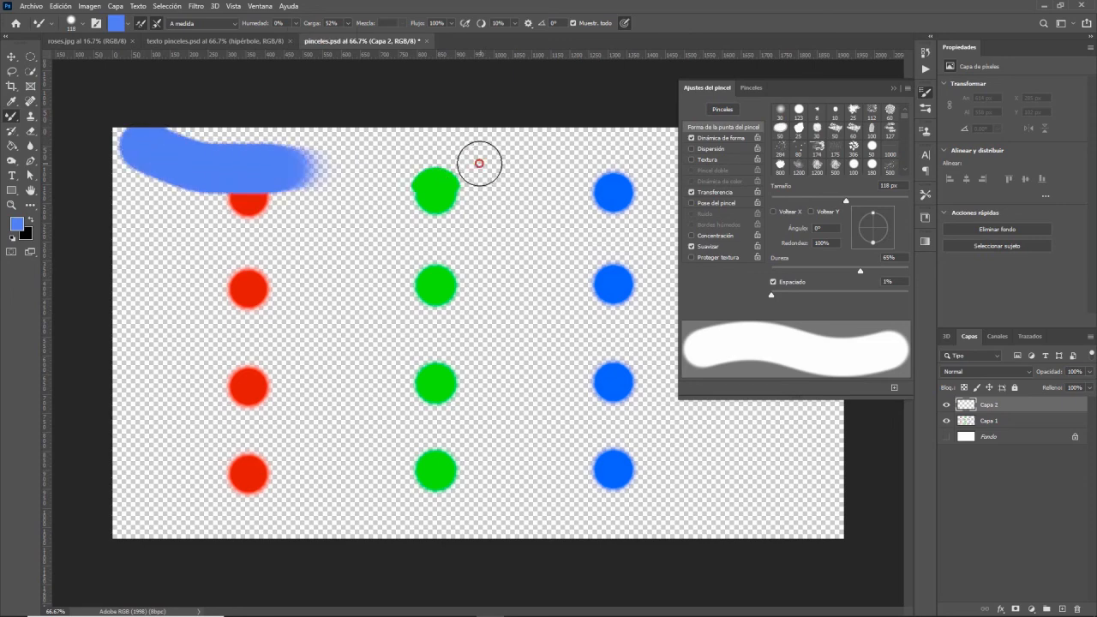
{"action": "left_click_drag", "start_coordinate": [154, 237], "coordinate": [210, 257]}
{"action": "left_click_drag", "start_coordinate": [328, 262], "coordinate": [485, 257]}
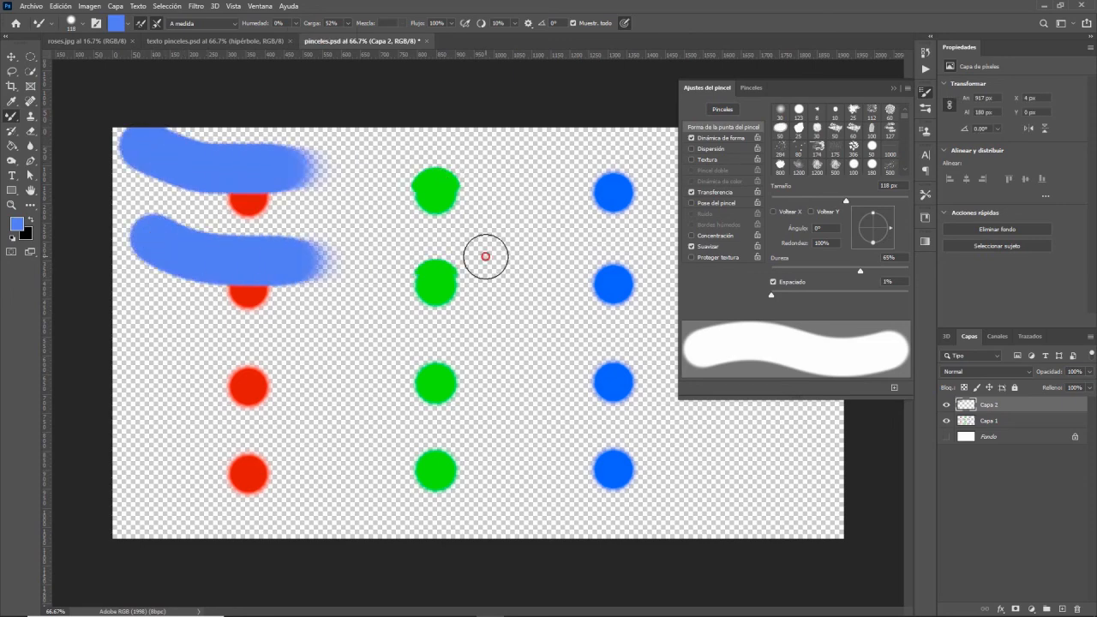
{"action": "left_click_drag", "start_coordinate": [367, 204], "coordinate": [357, 393]}
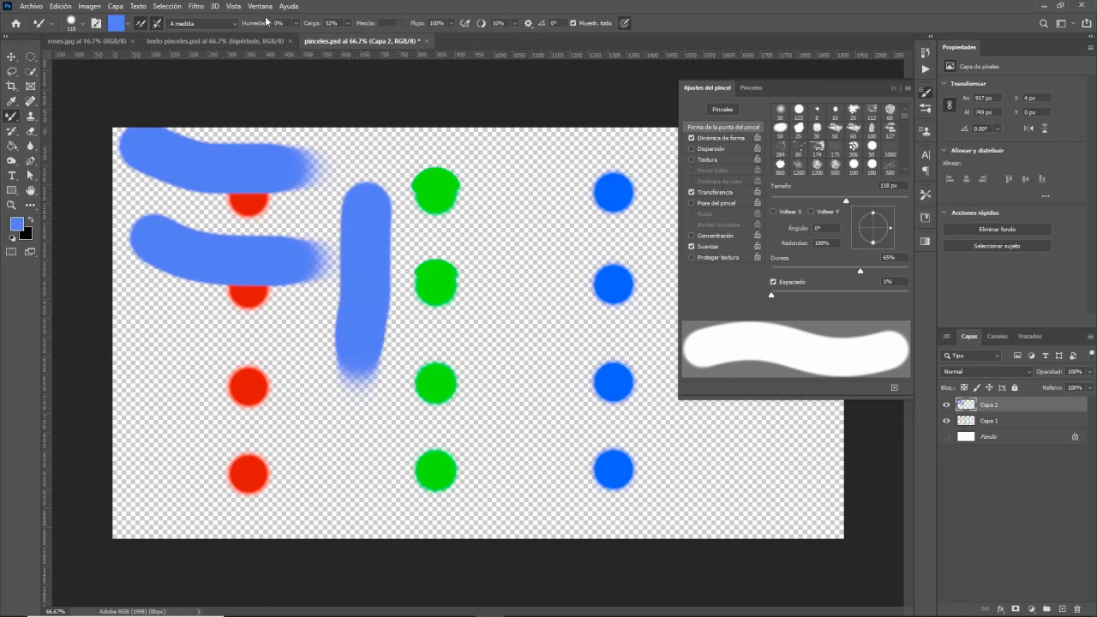
{"action": "key", "text": "ctrl+z"}
{"action": "key", "text": "ctrl+z"}
{"action": "key", "text": "ctrl+z"}
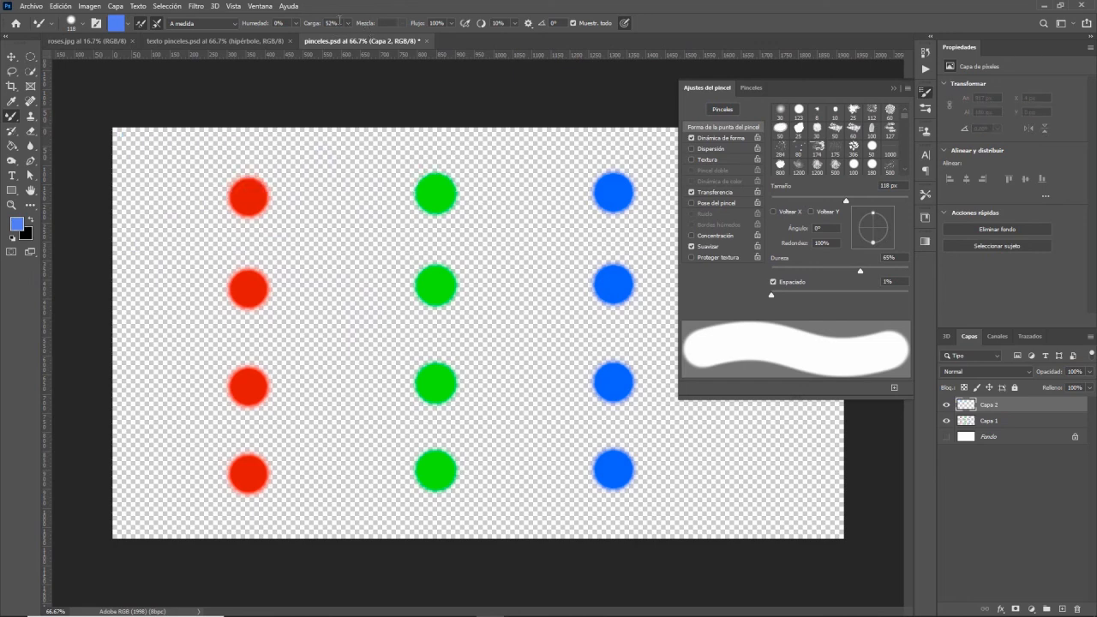
- Return the Mixer Brush to the Seco, carga elev. preset and switch it to Poco húmedo
{"action": "left_click", "coordinate": [227, 26]}
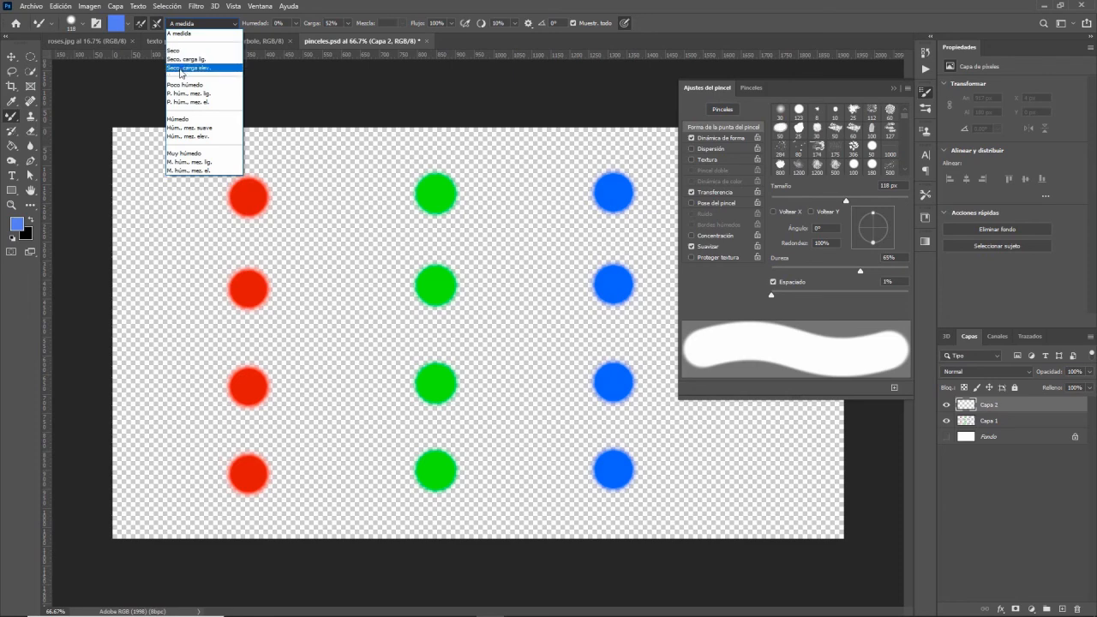
{"action": "left_click", "coordinate": [181, 67]}
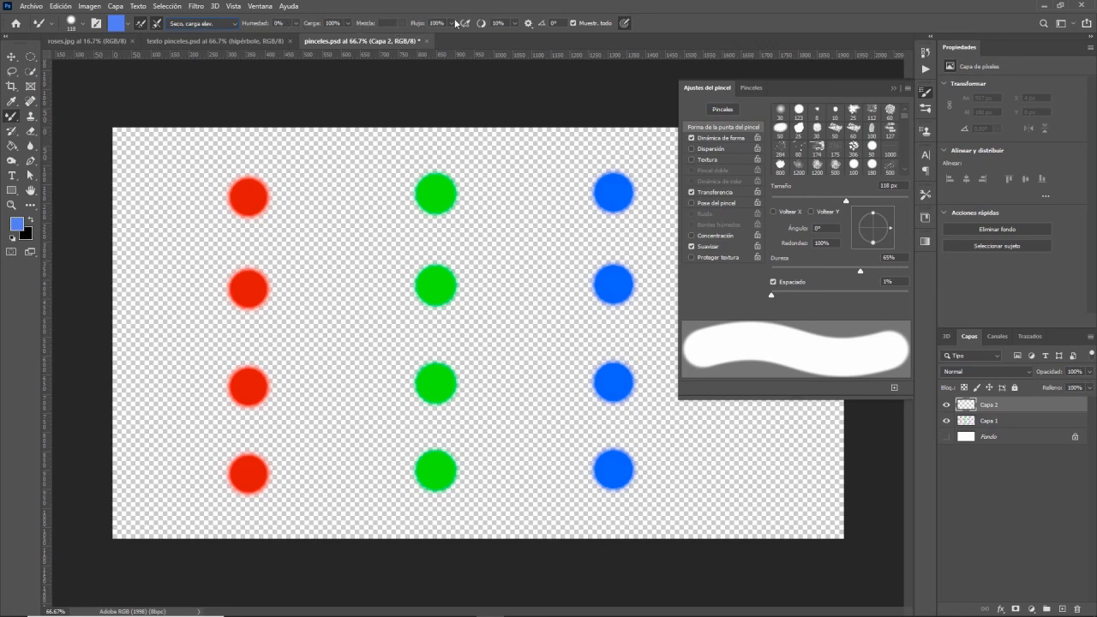
{"action": "left_click", "coordinate": [229, 23]}
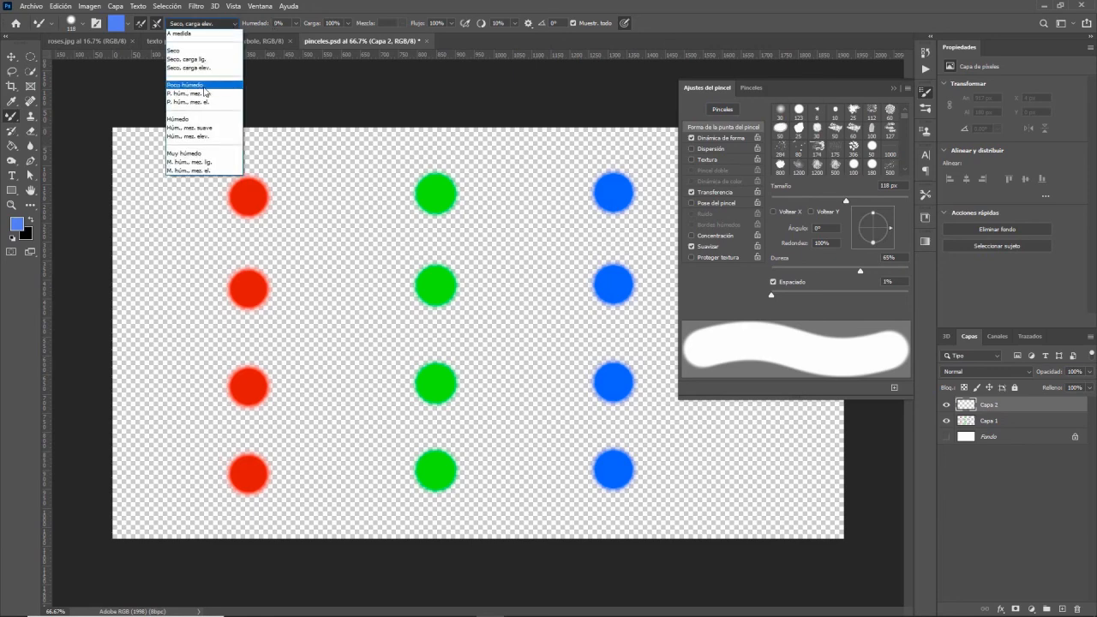
{"action": "left_click", "coordinate": [205, 92]}
- Try winding blue Poco húmedo strokes through the red, green and blue dots on Capa 2, and undo them
{"action": "mouse_move", "coordinate": [186, 181]}
{"action": "left_mouse_down"}
{"action": "mouse_move", "coordinate": [395, 198]}
{"action": "mouse_move", "coordinate": [455, 184]}
{"action": "mouse_move", "coordinate": [255, 288]}
{"action": "mouse_move", "coordinate": [254, 269]}
{"action": "mouse_move", "coordinate": [232, 387]}
{"action": "mouse_move", "coordinate": [282, 367]}
{"action": "mouse_move", "coordinate": [316, 411]}
{"action": "mouse_move", "coordinate": [360, 409]}
{"action": "left_mouse_up"}
{"action": "mouse_move", "coordinate": [467, 372]}
{"action": "left_mouse_down"}
{"action": "mouse_move", "coordinate": [429, 385]}
{"action": "mouse_move", "coordinate": [500, 318]}
{"action": "mouse_move", "coordinate": [409, 265]}
{"action": "mouse_move", "coordinate": [497, 286]}
{"action": "mouse_move", "coordinate": [619, 287]}
{"action": "mouse_move", "coordinate": [591, 283]}
{"action": "mouse_move", "coordinate": [597, 324]}
{"action": "mouse_move", "coordinate": [607, 289]}
{"action": "left_mouse_up"}
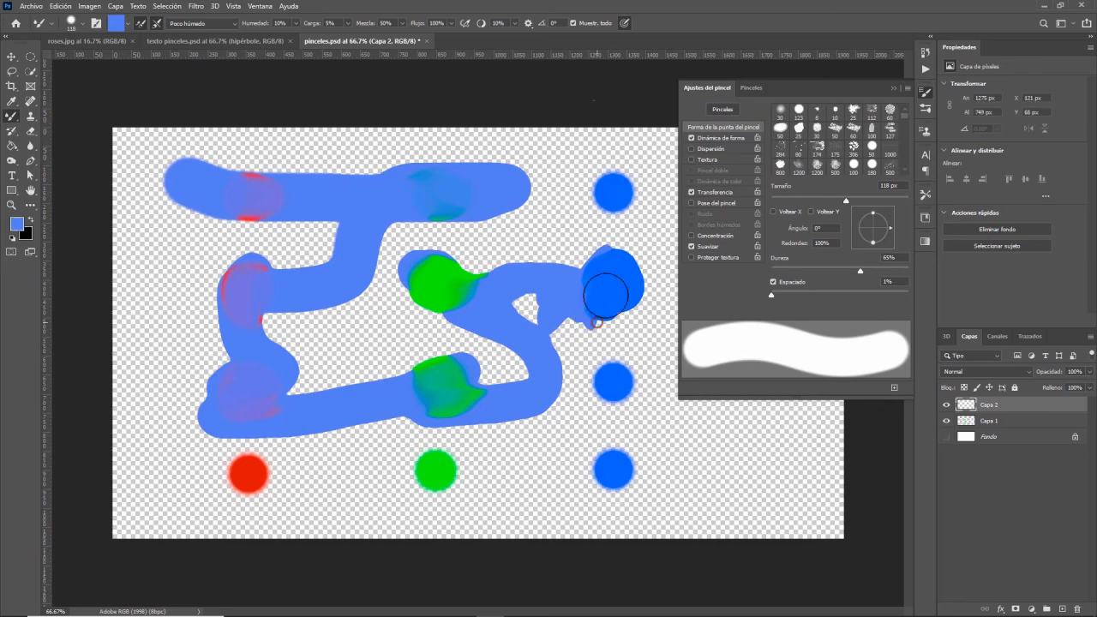
{"action": "left_click", "coordinate": [572, 23]}
{"action": "key", "text": "ctrl+z"}
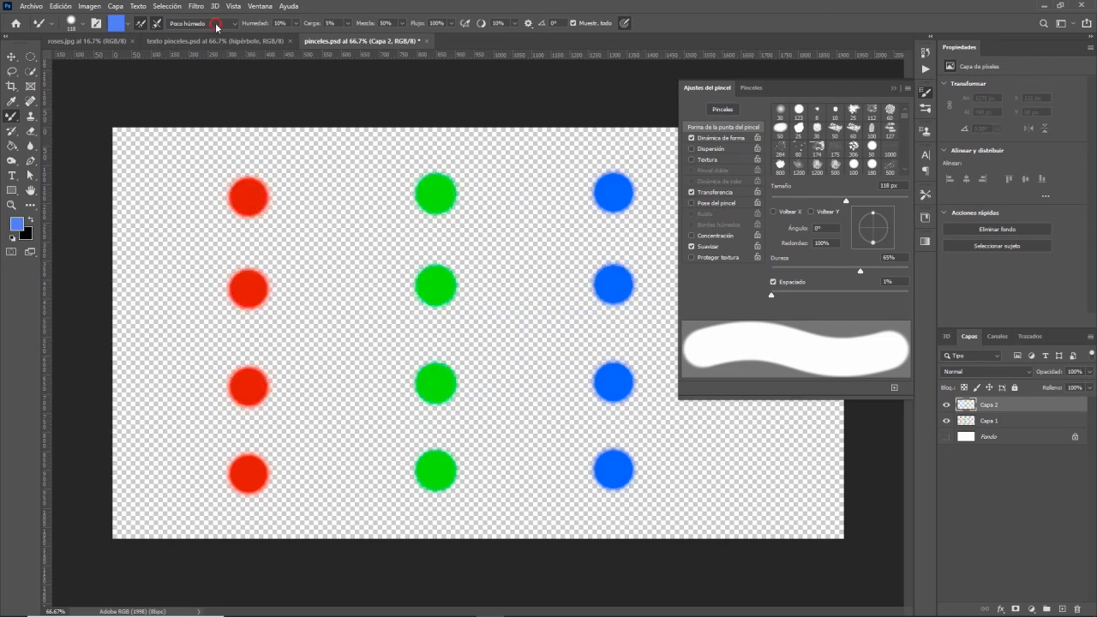
- Try the P. húm., mez. lig. preset with a blue stroke through the upper red dots, and undo it
{"action": "left_click", "coordinate": [216, 27]}
{"action": "left_click", "coordinate": [192, 93]}
{"action": "mouse_move", "coordinate": [171, 189]}
{"action": "left_mouse_down"}
{"action": "mouse_move", "coordinate": [316, 199]}
{"action": "mouse_move", "coordinate": [250, 217]}
{"action": "mouse_move", "coordinate": [222, 207]}
{"action": "mouse_move", "coordinate": [274, 310]}
{"action": "mouse_move", "coordinate": [265, 370]}
{"action": "mouse_move", "coordinate": [257, 327]}
{"action": "left_mouse_up"}
{"action": "key", "text": "ctrl+z"}
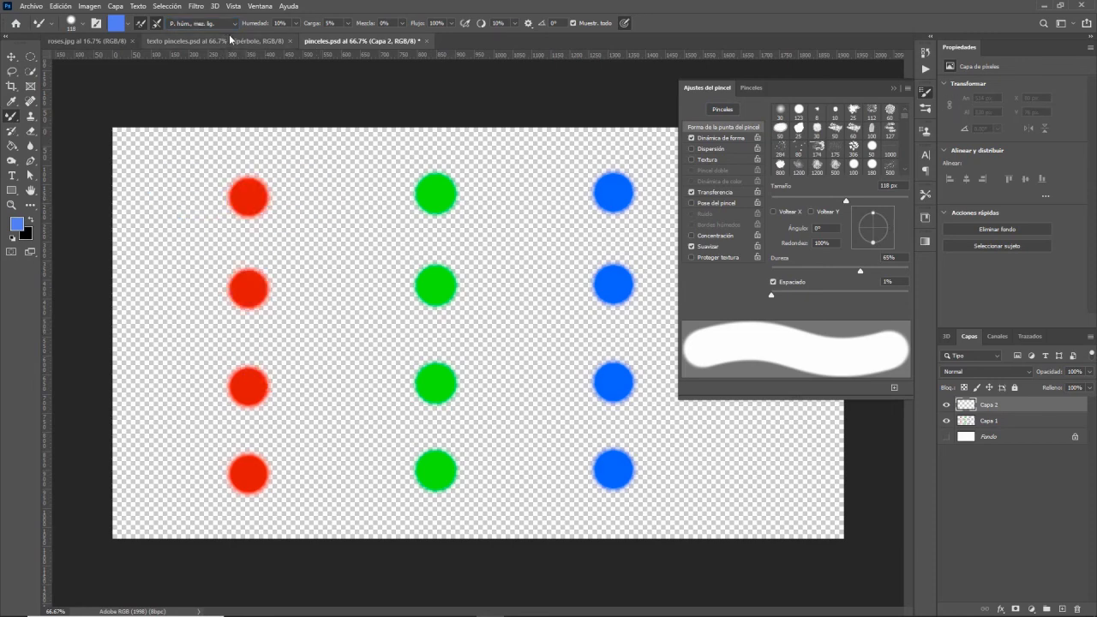
- Try the P. húm., mez. el. preset with winding blue strokes through the red and green dots, and undo them
{"action": "left_click", "coordinate": [224, 24]}
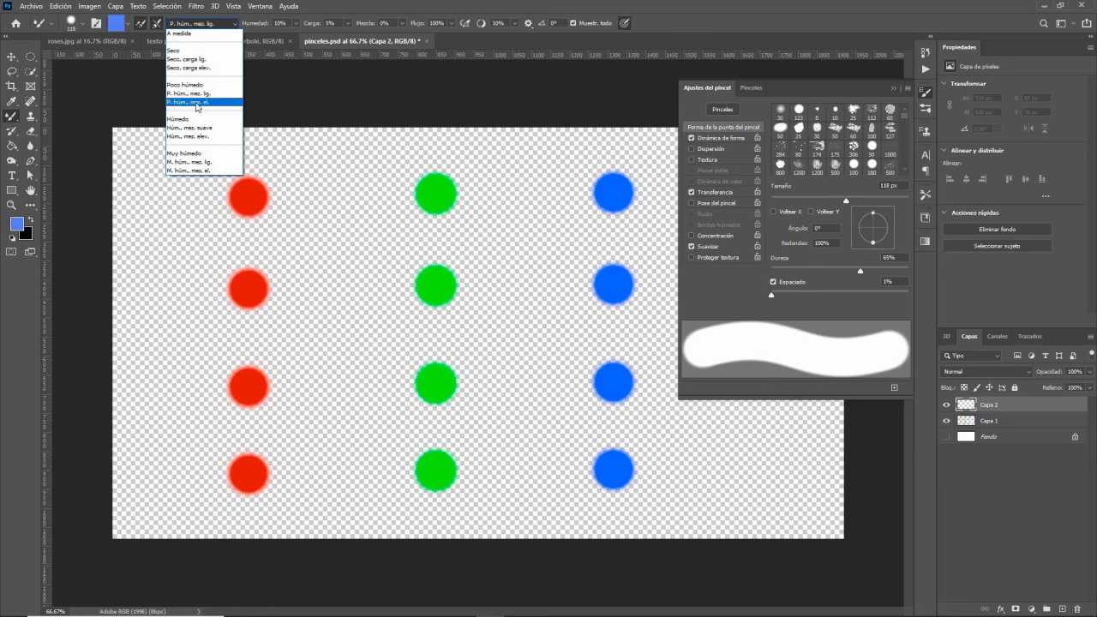
{"action": "left_click", "coordinate": [196, 104]}
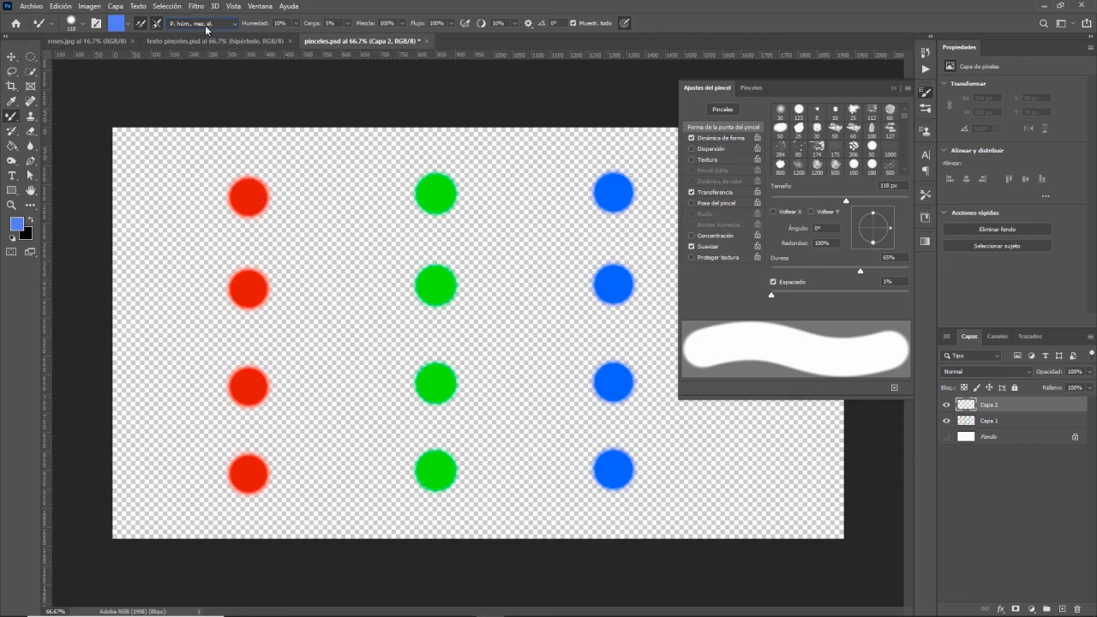
{"action": "mouse_move", "coordinate": [215, 177]}
{"action": "left_mouse_down"}
{"action": "mouse_move", "coordinate": [253, 215]}
{"action": "mouse_move", "coordinate": [260, 180]}
{"action": "mouse_move", "coordinate": [238, 189]}
{"action": "mouse_move", "coordinate": [276, 255]}
{"action": "mouse_move", "coordinate": [240, 318]}
{"action": "mouse_move", "coordinate": [250, 356]}
{"action": "mouse_move", "coordinate": [412, 276]}
{"action": "mouse_move", "coordinate": [443, 301]}
{"action": "mouse_move", "coordinate": [422, 271]}
{"action": "mouse_move", "coordinate": [436, 304]}
{"action": "mouse_move", "coordinate": [447, 179]}
{"action": "mouse_move", "coordinate": [431, 168]}
{"action": "mouse_move", "coordinate": [450, 208]}
{"action": "mouse_move", "coordinate": [322, 233]}
{"action": "mouse_move", "coordinate": [464, 179]}
{"action": "mouse_move", "coordinate": [422, 171]}
{"action": "mouse_move", "coordinate": [505, 215]}
{"action": "mouse_move", "coordinate": [452, 218]}
{"action": "mouse_move", "coordinate": [427, 192]}
{"action": "mouse_move", "coordinate": [427, 172]}
{"action": "mouse_move", "coordinate": [441, 258]}
{"action": "left_mouse_up"}
{"action": "mouse_move", "coordinate": [435, 330]}
{"action": "left_mouse_down"}
{"action": "mouse_move", "coordinate": [437, 436]}
{"action": "mouse_move", "coordinate": [436, 385]}
{"action": "mouse_move", "coordinate": [455, 365]}
{"action": "mouse_move", "coordinate": [399, 419]}
{"action": "mouse_move", "coordinate": [470, 399]}
{"action": "mouse_move", "coordinate": [402, 429]}
{"action": "mouse_move", "coordinate": [441, 368]}
{"action": "mouse_move", "coordinate": [471, 384]}
{"action": "mouse_move", "coordinate": [401, 367]}
{"action": "left_mouse_up"}
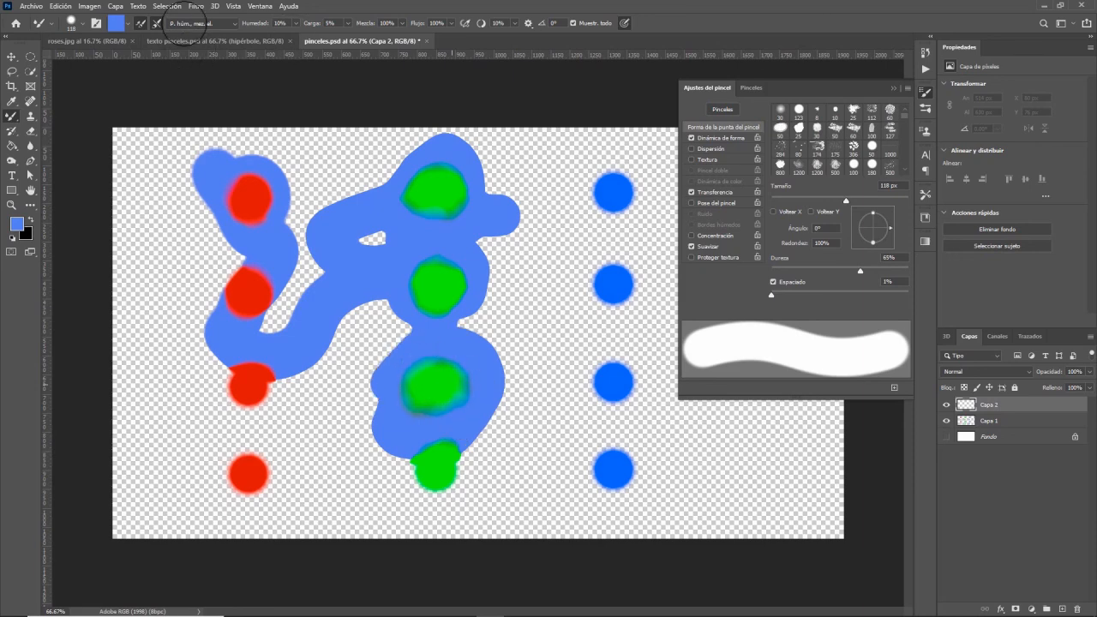
{"action": "key", "text": "ctrl+z"}
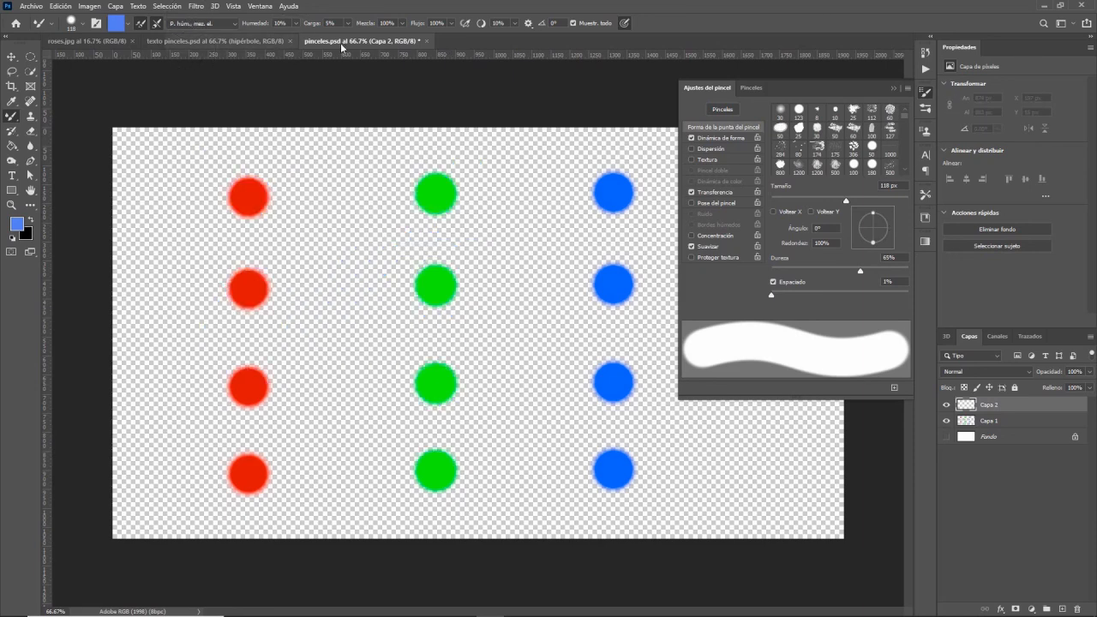
- Choose the Húmedo preset, try blue strokes over the upper red dots and the green dots, and undo the strokes
{"action": "left_click", "coordinate": [192, 25]}
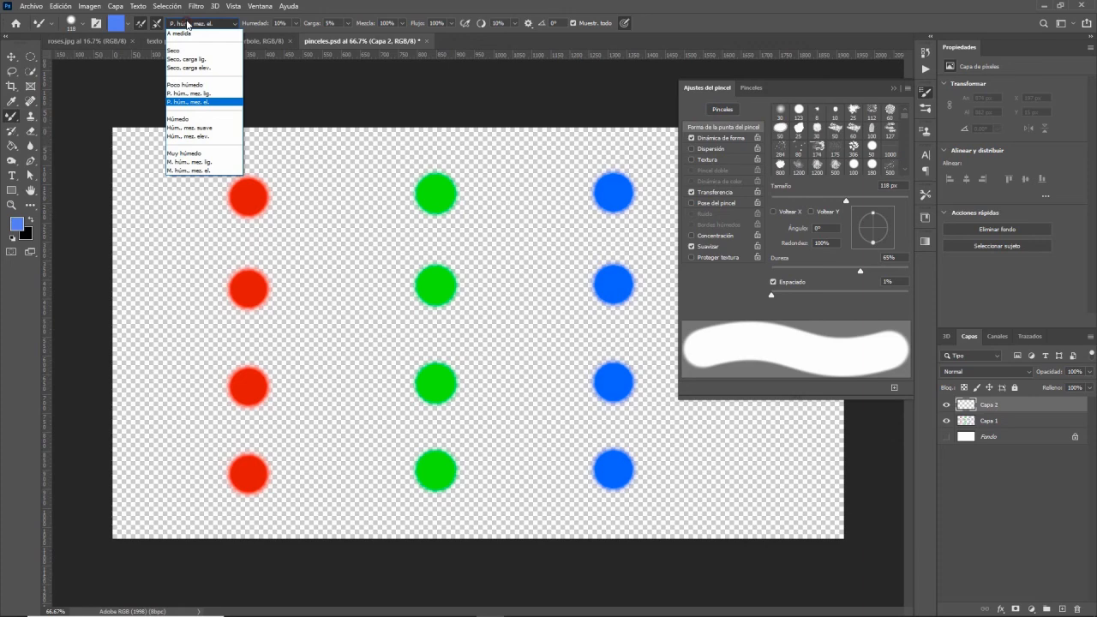
{"action": "left_click", "coordinate": [181, 119]}
{"action": "mouse_move", "coordinate": [186, 188]}
{"action": "left_mouse_down"}
{"action": "mouse_move", "coordinate": [293, 203]}
{"action": "mouse_move", "coordinate": [239, 278]}
{"action": "mouse_move", "coordinate": [237, 206]}
{"action": "mouse_move", "coordinate": [257, 190]}
{"action": "mouse_move", "coordinate": [250, 264]}
{"action": "mouse_move", "coordinate": [261, 303]}
{"action": "mouse_move", "coordinate": [390, 230]}
{"action": "mouse_move", "coordinate": [405, 200]}
{"action": "mouse_move", "coordinate": [436, 195]}
{"action": "left_mouse_up"}
{"action": "mouse_move", "coordinate": [435, 285]}
{"action": "left_mouse_down"}
{"action": "mouse_move", "coordinate": [465, 297]}
{"action": "mouse_move", "coordinate": [447, 261]}
{"action": "mouse_move", "coordinate": [426, 334]}
{"action": "mouse_move", "coordinate": [484, 295]}
{"action": "mouse_move", "coordinate": [390, 334]}
{"action": "mouse_move", "coordinate": [436, 404]}
{"action": "mouse_move", "coordinate": [418, 339]}
{"action": "left_mouse_up"}
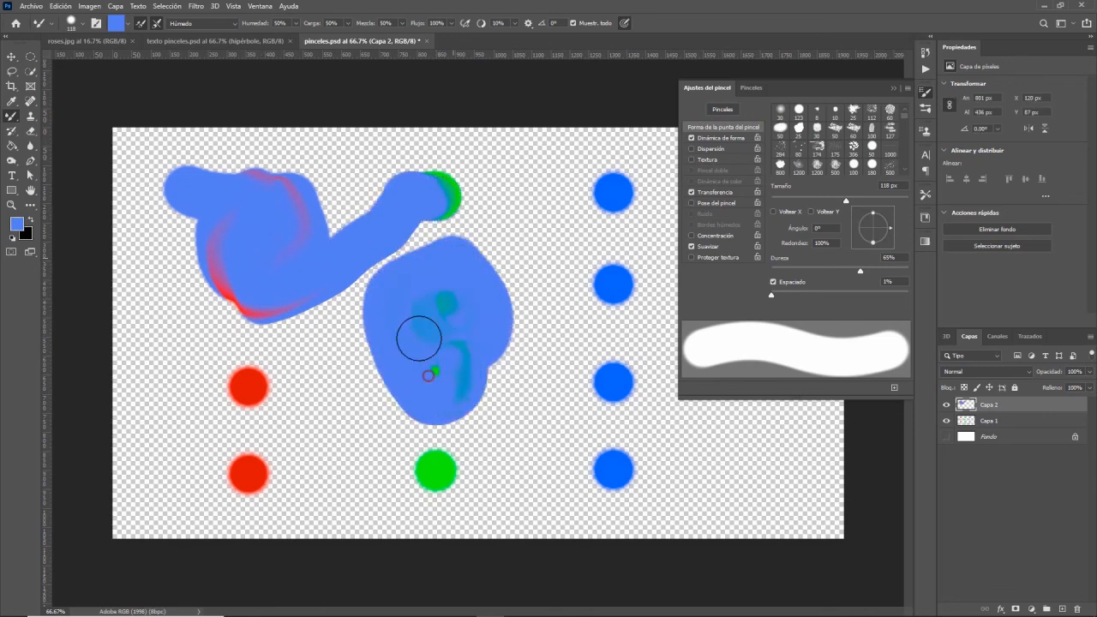
{"action": "key", "text": "ctrl+z"}
{"action": "key", "text": "ctrl+z"}
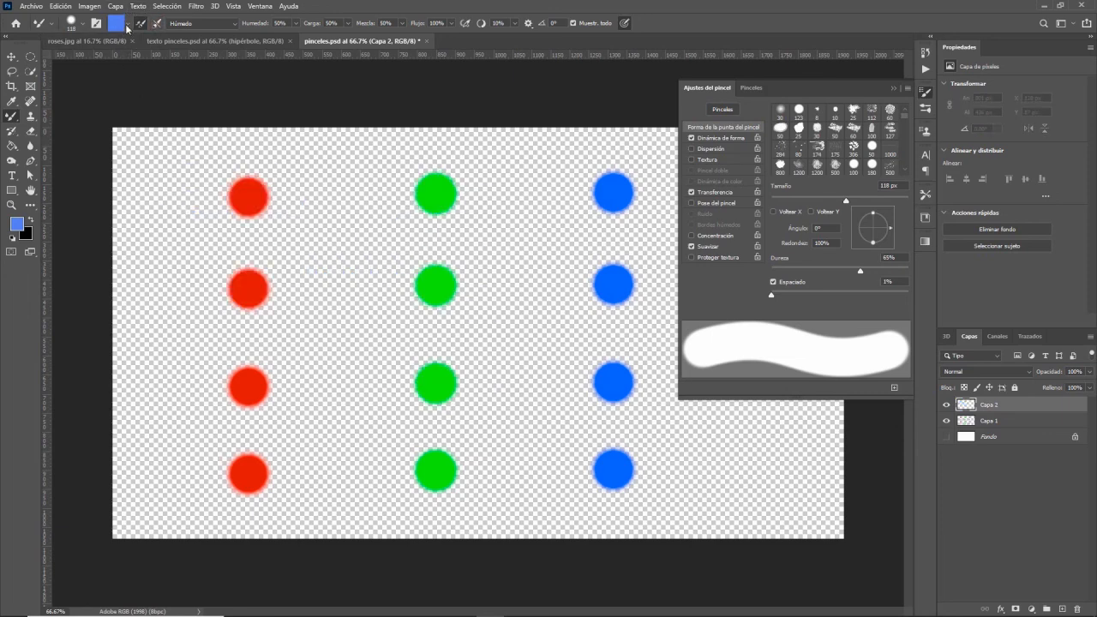
- Clean the Mixer Brush and blend the red, green and blue dots with winding Húmedo strokes on Capa 2
{"action": "left_click", "coordinate": [128, 25]}
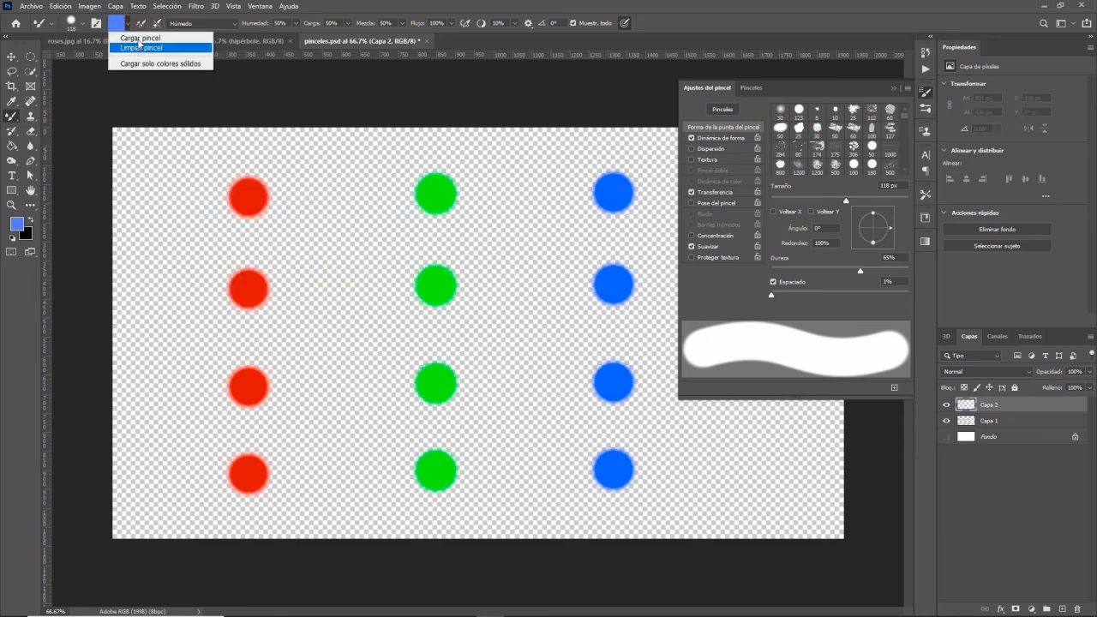
{"action": "left_click", "coordinate": [150, 47]}
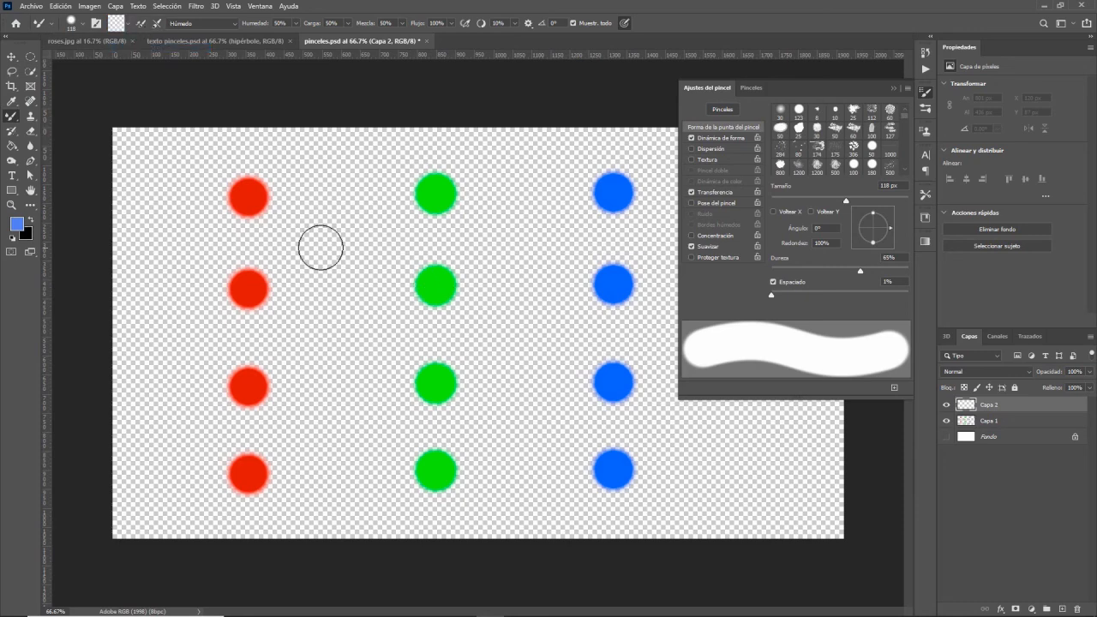
{"action": "mouse_move", "coordinate": [231, 189]}
{"action": "left_mouse_down"}
{"action": "mouse_move", "coordinate": [263, 214]}
{"action": "mouse_move", "coordinate": [260, 175]}
{"action": "mouse_move", "coordinate": [227, 197]}
{"action": "mouse_move", "coordinate": [304, 276]}
{"action": "mouse_move", "coordinate": [370, 294]}
{"action": "mouse_move", "coordinate": [329, 347]}
{"action": "left_mouse_up"}
{"action": "mouse_move", "coordinate": [233, 324]}
{"action": "left_mouse_down"}
{"action": "mouse_move", "coordinate": [279, 265]}
{"action": "mouse_move", "coordinate": [404, 261]}
{"action": "mouse_move", "coordinate": [450, 317]}
{"action": "mouse_move", "coordinate": [433, 278]}
{"action": "mouse_move", "coordinate": [474, 311]}
{"action": "mouse_move", "coordinate": [443, 268]}
{"action": "mouse_move", "coordinate": [493, 321]}
{"action": "mouse_move", "coordinate": [515, 301]}
{"action": "mouse_move", "coordinate": [634, 266]}
{"action": "mouse_move", "coordinate": [652, 279]}
{"action": "mouse_move", "coordinate": [527, 305]}
{"action": "mouse_move", "coordinate": [647, 282]}
{"action": "mouse_move", "coordinate": [510, 324]}
{"action": "left_mouse_up"}
{"action": "mouse_move", "coordinate": [427, 388]}
{"action": "left_mouse_down"}
{"action": "mouse_move", "coordinate": [376, 466]}
{"action": "mouse_move", "coordinate": [458, 483]}
{"action": "mouse_move", "coordinate": [415, 412]}
{"action": "mouse_move", "coordinate": [456, 436]}
{"action": "mouse_move", "coordinate": [520, 334]}
{"action": "mouse_move", "coordinate": [532, 238]}
{"action": "mouse_move", "coordinate": [517, 214]}
{"action": "left_mouse_up"}
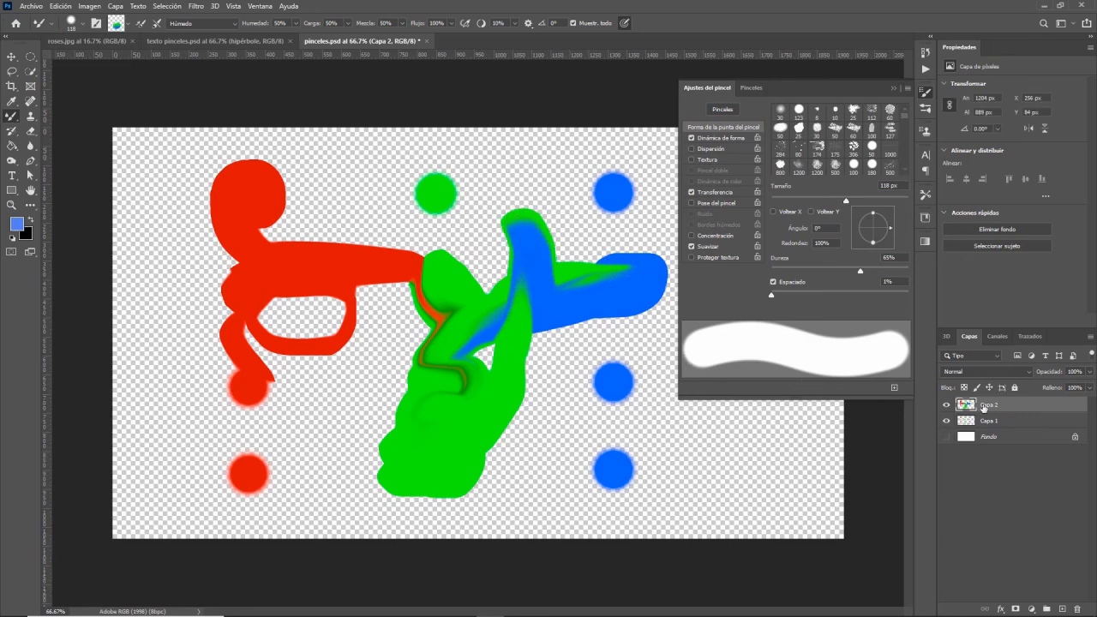
- Show the white Fondo layer behind the blended strokes
{"action": "left_click", "coordinate": [945, 437]}
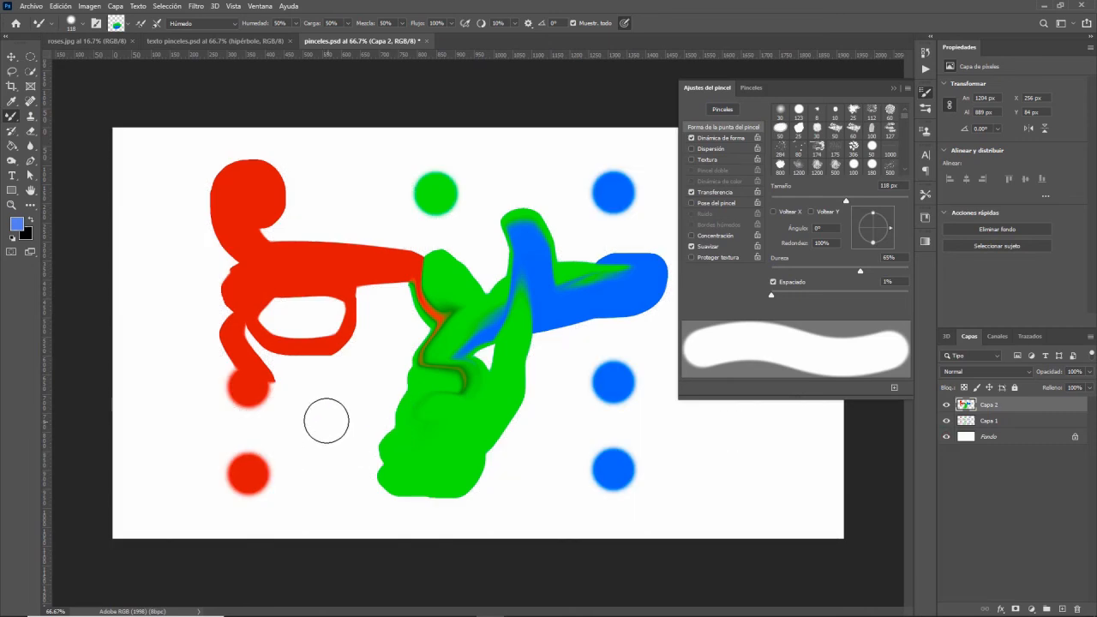
- Try Húmedo strokes through the green and blue paint over the white Fondo, and undo all the blended strokes
{"action": "mouse_move", "coordinate": [328, 424]}
{"action": "left_mouse_down"}
{"action": "mouse_move", "coordinate": [326, 434]}
{"action": "mouse_move", "coordinate": [566, 441]}
{"action": "mouse_move", "coordinate": [514, 454]}
{"action": "left_mouse_up"}
{"action": "mouse_move", "coordinate": [385, 515]}
{"action": "left_mouse_down"}
{"action": "mouse_move", "coordinate": [410, 492]}
{"action": "mouse_move", "coordinate": [556, 473]}
{"action": "mouse_move", "coordinate": [599, 377]}
{"action": "mouse_move", "coordinate": [344, 385]}
{"action": "left_mouse_up"}
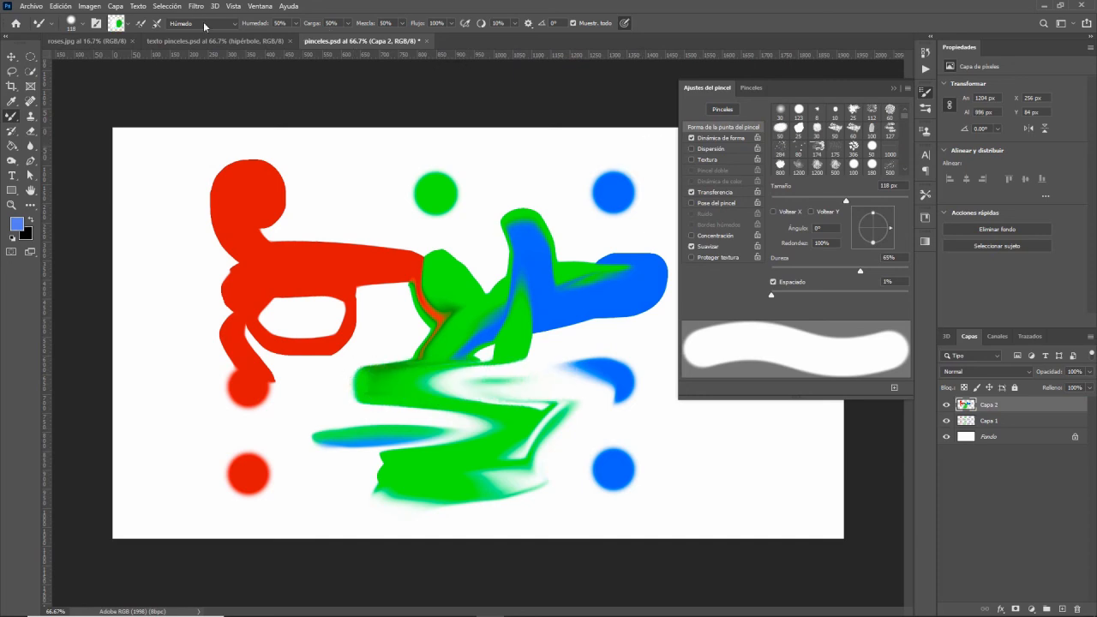
{"action": "key", "text": "ctrl+z"}
{"action": "key", "text": "ctrl+z"}
{"action": "key", "text": "ctrl+z"}
{"action": "key", "text": "ctrl+z"}
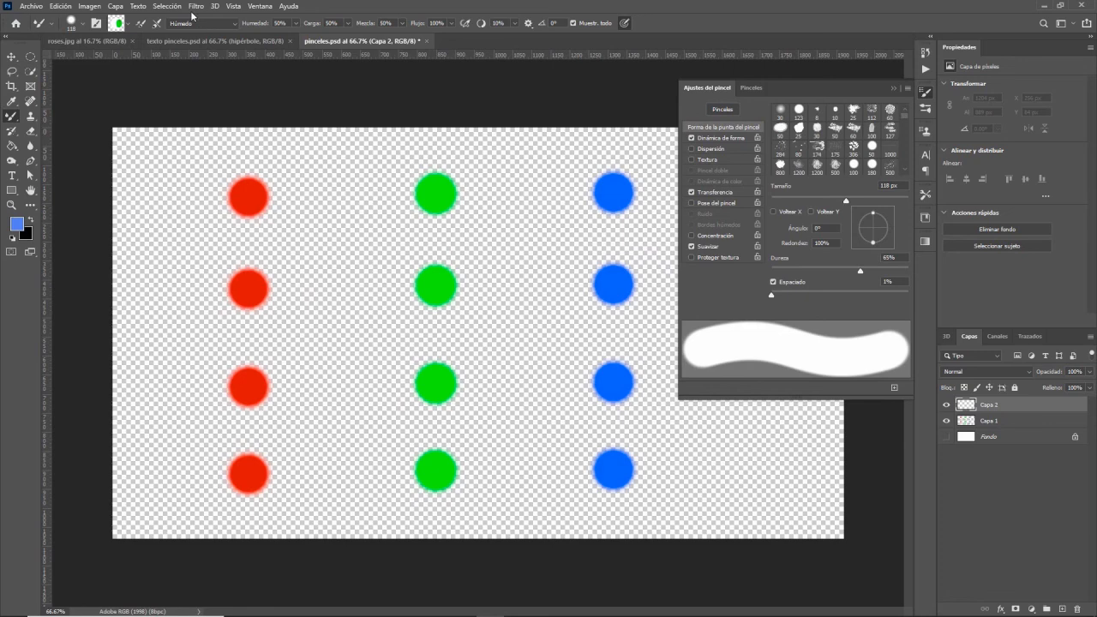
- Choose the Húm., mez. elev. preset and blend the red and green dots with winding strokes on Capa 2
{"action": "left_click", "coordinate": [204, 24]}
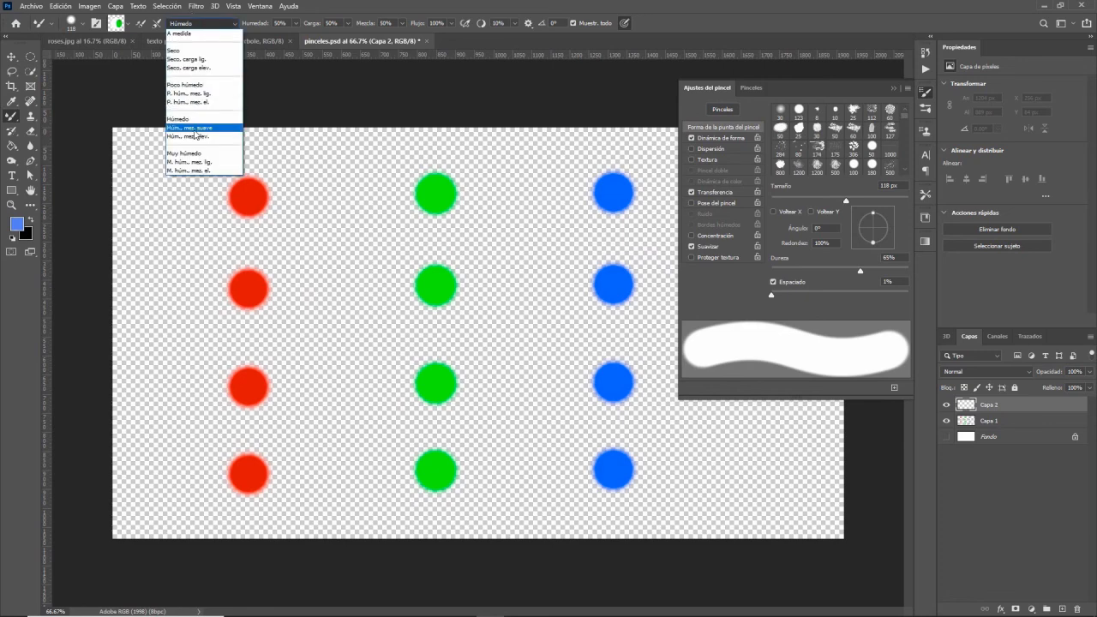
{"action": "left_click", "coordinate": [195, 136]}
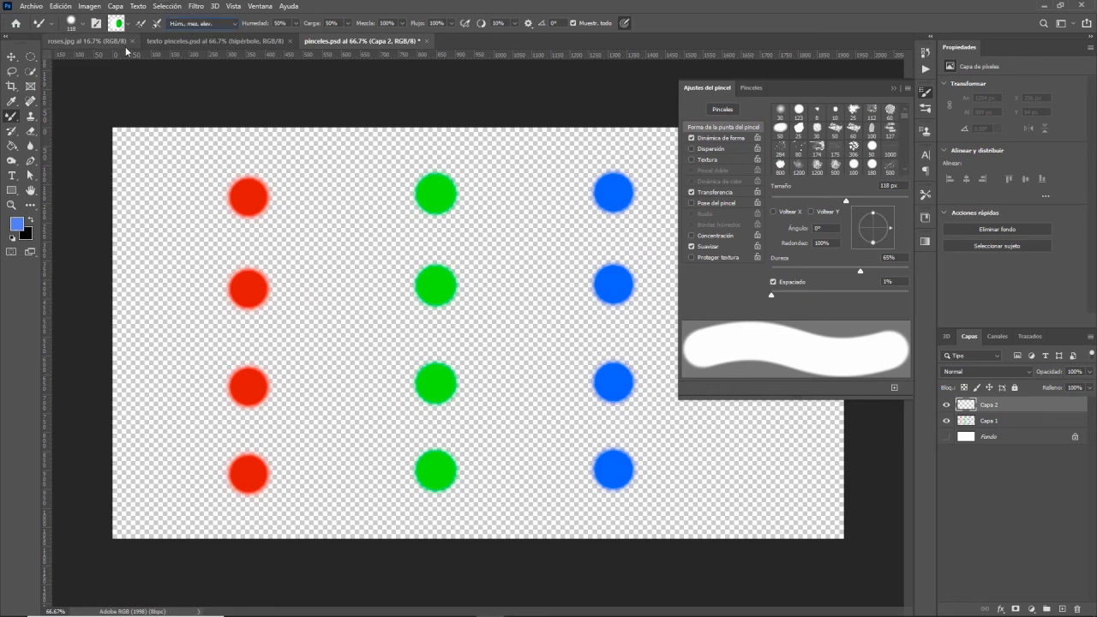
{"action": "mouse_move", "coordinate": [251, 197]}
{"action": "left_mouse_down"}
{"action": "mouse_move", "coordinate": [335, 210]}
{"action": "mouse_move", "coordinate": [379, 180]}
{"action": "left_mouse_up"}
{"action": "mouse_move", "coordinate": [433, 175]}
{"action": "left_mouse_down"}
{"action": "mouse_move", "coordinate": [448, 186]}
{"action": "mouse_move", "coordinate": [375, 262]}
{"action": "mouse_move", "coordinate": [439, 335]}
{"action": "mouse_move", "coordinate": [313, 327]}
{"action": "left_mouse_up"}
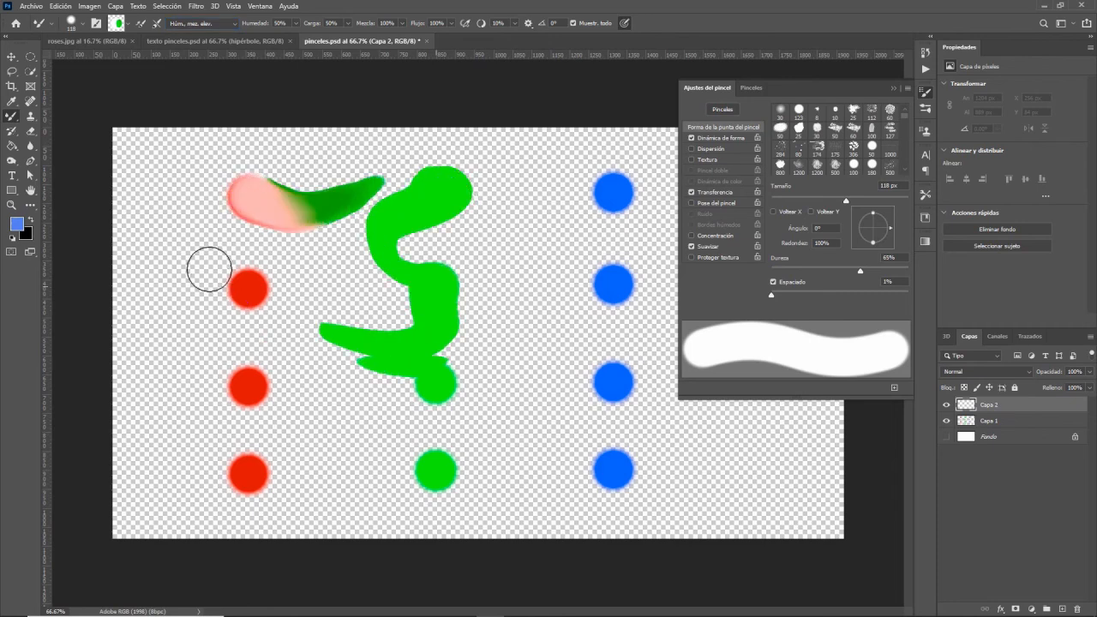
{"action": "mouse_move", "coordinate": [208, 265]}
{"action": "left_mouse_down"}
{"action": "mouse_move", "coordinate": [269, 314]}
{"action": "mouse_move", "coordinate": [299, 179]}
{"action": "mouse_move", "coordinate": [313, 172]}
{"action": "mouse_move", "coordinate": [282, 177]}
{"action": "mouse_move", "coordinate": [348, 167]}
{"action": "mouse_move", "coordinate": [352, 188]}
{"action": "mouse_move", "coordinate": [396, 168]}
{"action": "left_mouse_up"}
{"action": "left_click_drag", "start_coordinate": [482, 159], "coordinate": [481, 160]}
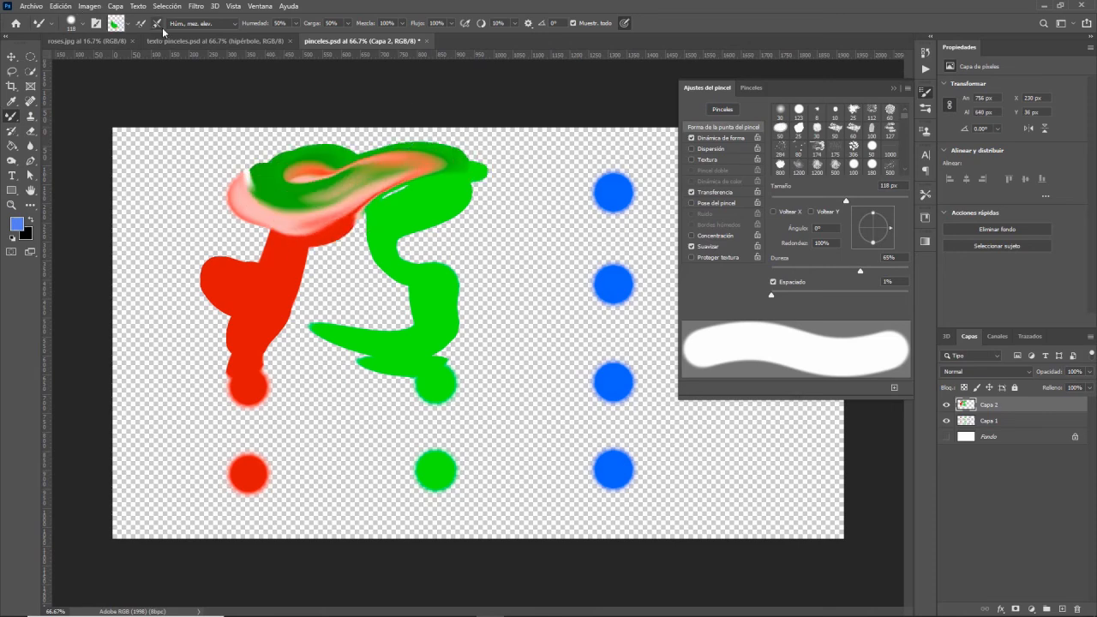
- Try further strokes from the green paint toward the blue dots, and undo all the Húm., mez. elev. strokes
{"action": "mouse_move", "coordinate": [395, 223]}
{"action": "left_mouse_down"}
{"action": "mouse_move", "coordinate": [532, 270]}
{"action": "mouse_move", "coordinate": [540, 313]}
{"action": "mouse_move", "coordinate": [524, 384]}
{"action": "left_mouse_up"}
{"action": "left_click", "coordinate": [581, 399]}
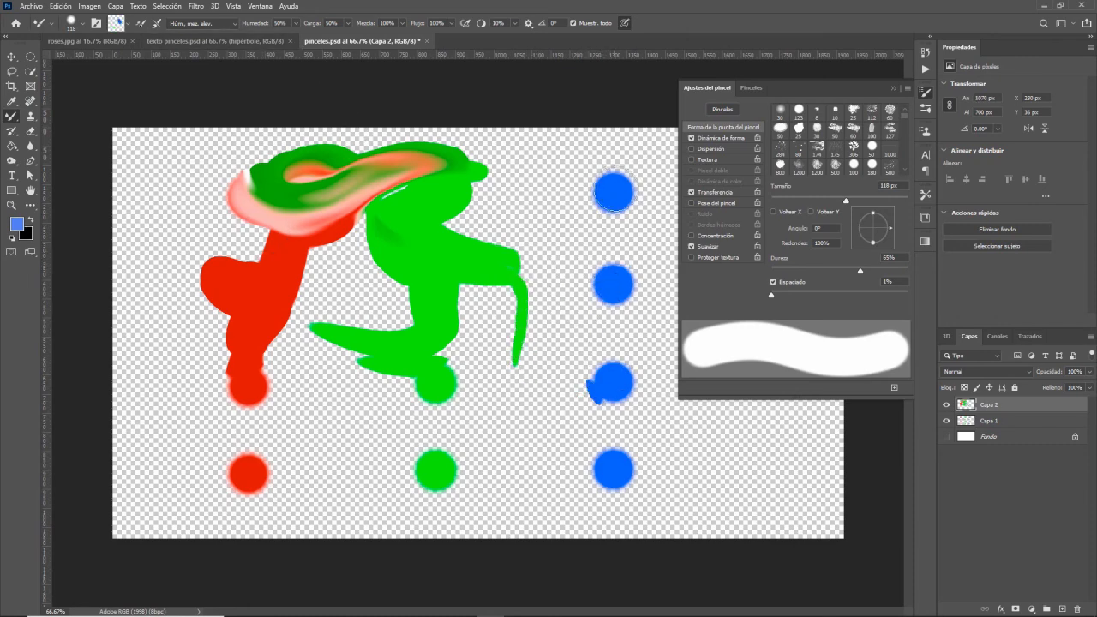
{"action": "left_click_drag", "start_coordinate": [419, 239], "coordinate": [417, 336]}
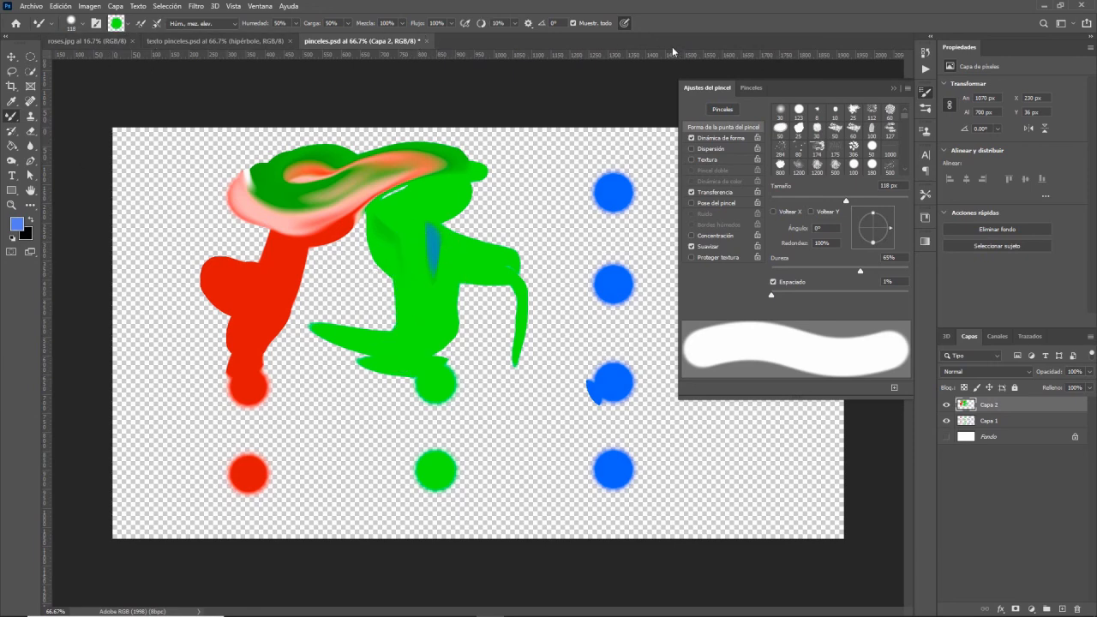
{"action": "key", "text": "ctrl+z"}
{"action": "key", "text": "ctrl+z"}
{"action": "key", "text": "ctrl+z"}
{"action": "key", "text": "ctrl+z"}
{"action": "key", "text": "ctrl+z"}
{"action": "key", "text": "ctrl+z"}
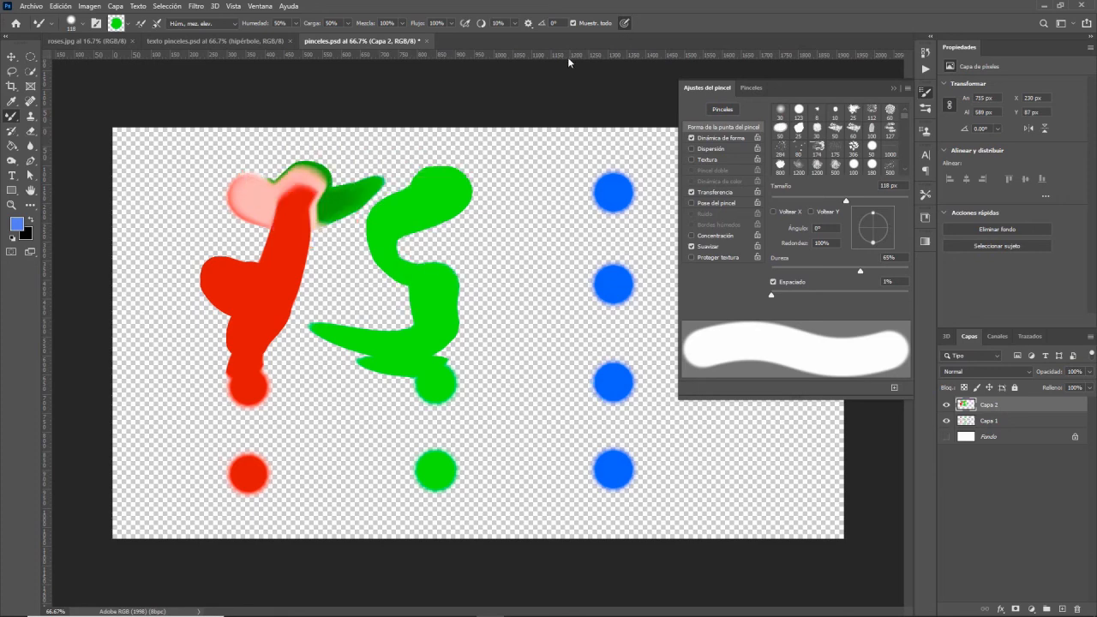
- Choose the M. húm., mez. el. preset and clean the Mixer Brush
{"action": "left_click", "coordinate": [233, 23]}
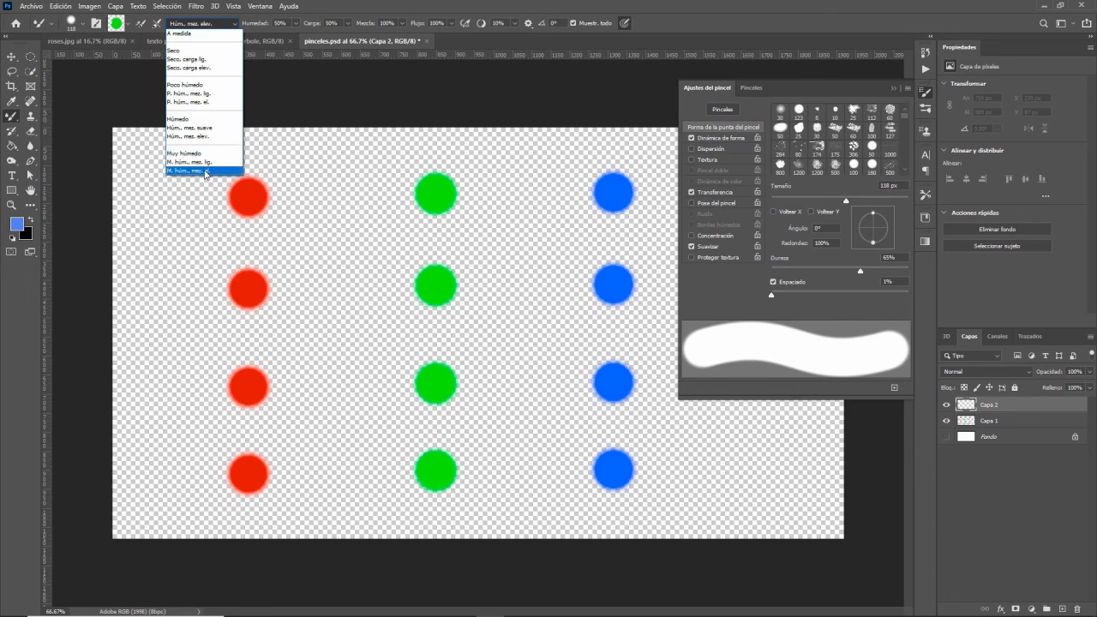
{"action": "left_click", "coordinate": [206, 170]}
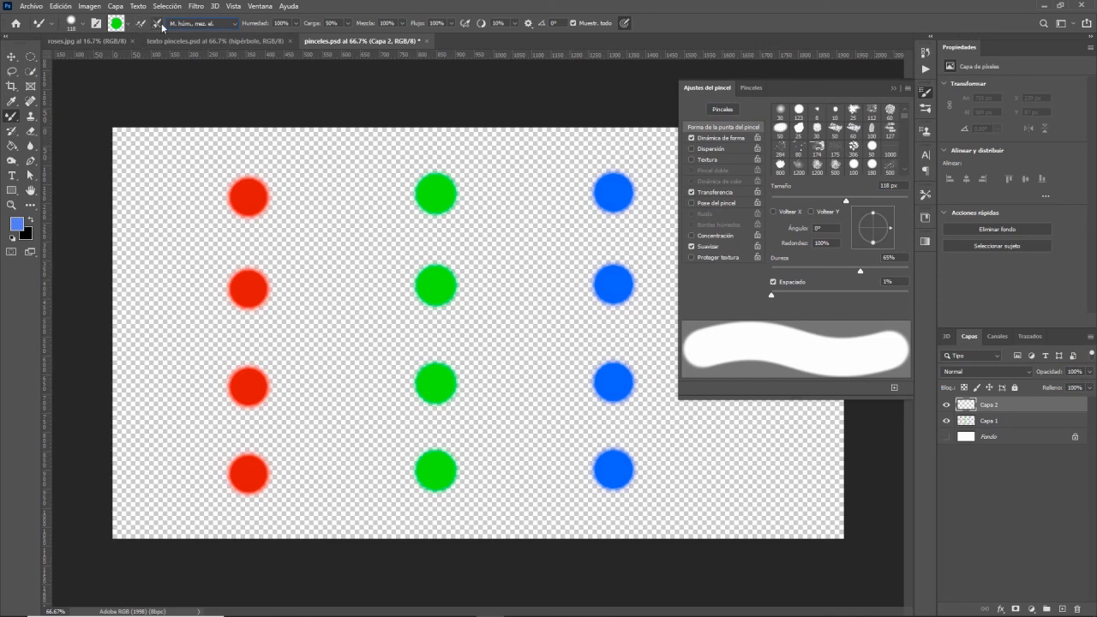
{"action": "left_click", "coordinate": [128, 24]}
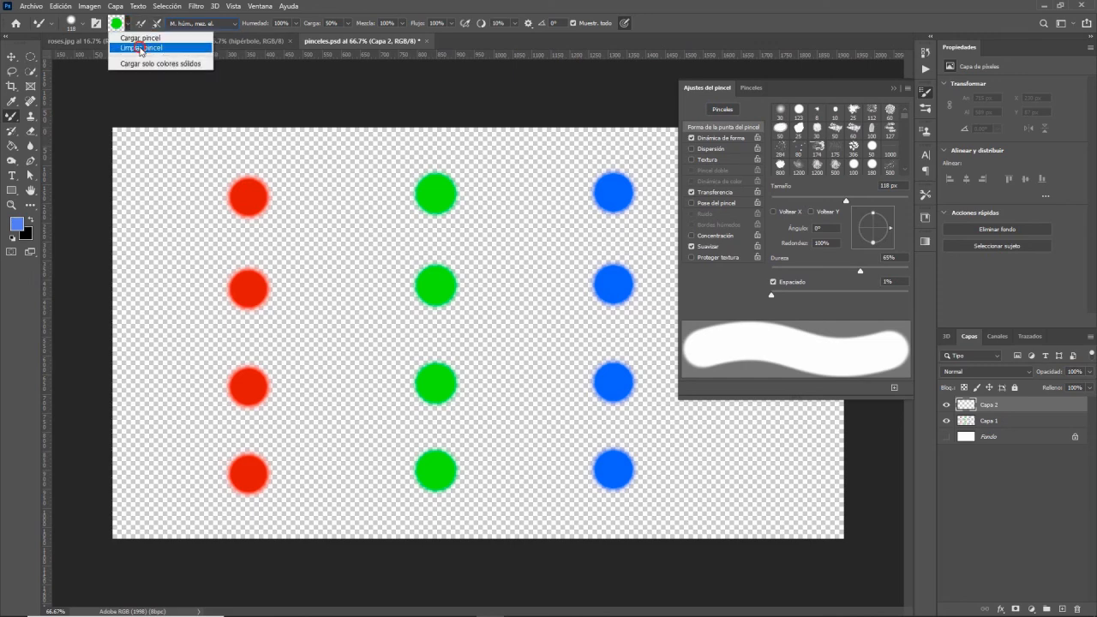
{"action": "left_click", "coordinate": [141, 42]}
- Try very wet blending strokes through the upper red, green and blue dots, and undo them
{"action": "mouse_move", "coordinate": [409, 228]}
{"action": "left_mouse_down"}
{"action": "mouse_move", "coordinate": [421, 284]}
{"action": "mouse_move", "coordinate": [439, 199]}
{"action": "mouse_move", "coordinate": [449, 268]}
{"action": "mouse_move", "coordinate": [431, 214]}
{"action": "mouse_move", "coordinate": [423, 227]}
{"action": "mouse_move", "coordinate": [389, 221]}
{"action": "mouse_move", "coordinate": [443, 228]}
{"action": "mouse_move", "coordinate": [393, 244]}
{"action": "mouse_move", "coordinate": [450, 250]}
{"action": "left_mouse_up"}
{"action": "mouse_move", "coordinate": [300, 221]}
{"action": "left_mouse_down"}
{"action": "mouse_move", "coordinate": [418, 236]}
{"action": "mouse_move", "coordinate": [378, 250]}
{"action": "mouse_move", "coordinate": [433, 273]}
{"action": "mouse_move", "coordinate": [441, 343]}
{"action": "mouse_move", "coordinate": [429, 346]}
{"action": "mouse_move", "coordinate": [462, 367]}
{"action": "mouse_move", "coordinate": [436, 325]}
{"action": "mouse_move", "coordinate": [434, 353]}
{"action": "mouse_move", "coordinate": [463, 347]}
{"action": "left_mouse_up"}
{"action": "mouse_move", "coordinate": [614, 283]}
{"action": "left_mouse_down"}
{"action": "mouse_move", "coordinate": [593, 252]}
{"action": "mouse_move", "coordinate": [617, 282]}
{"action": "mouse_move", "coordinate": [548, 236]}
{"action": "left_mouse_up"}
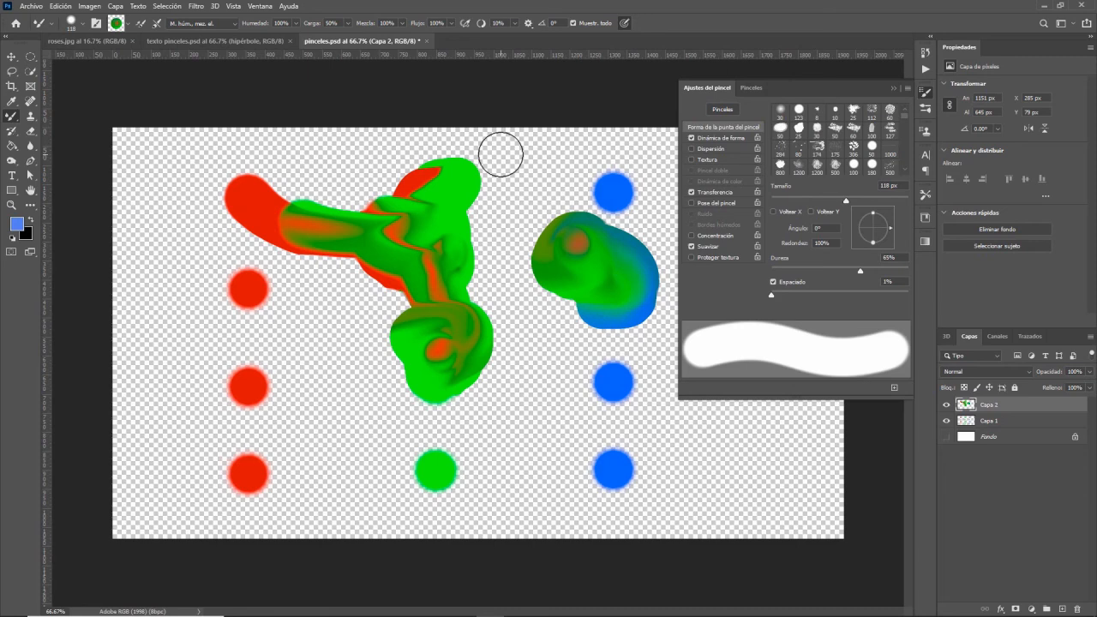
{"action": "key", "text": "ctrl+z"}
{"action": "key", "text": "ctrl+z"}
{"action": "key", "text": "ctrl+z"}
{"action": "key", "text": "ctrl+z"}
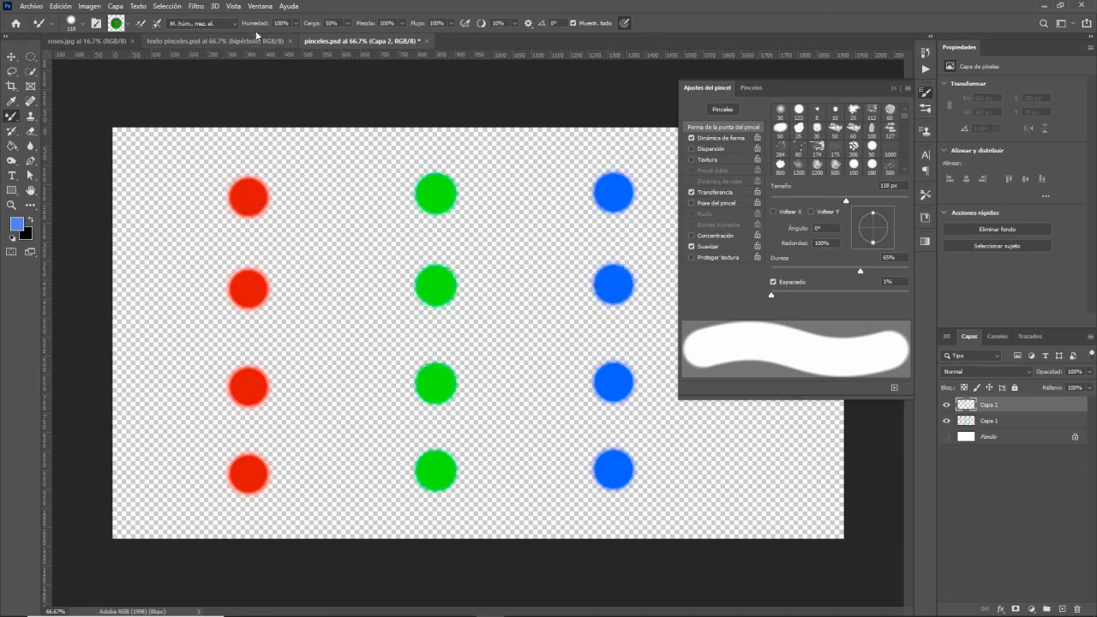
- Choose the Húmedo preset and turn on pen pressure control for the brush size
{"action": "left_click", "coordinate": [206, 24]}
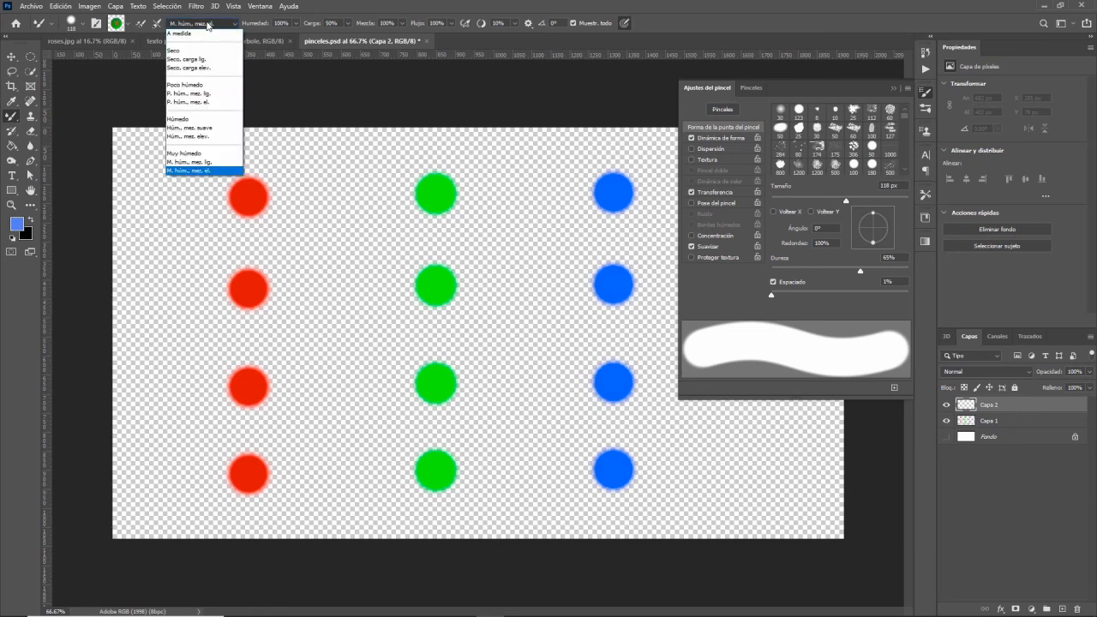
{"action": "left_click", "coordinate": [215, 120]}
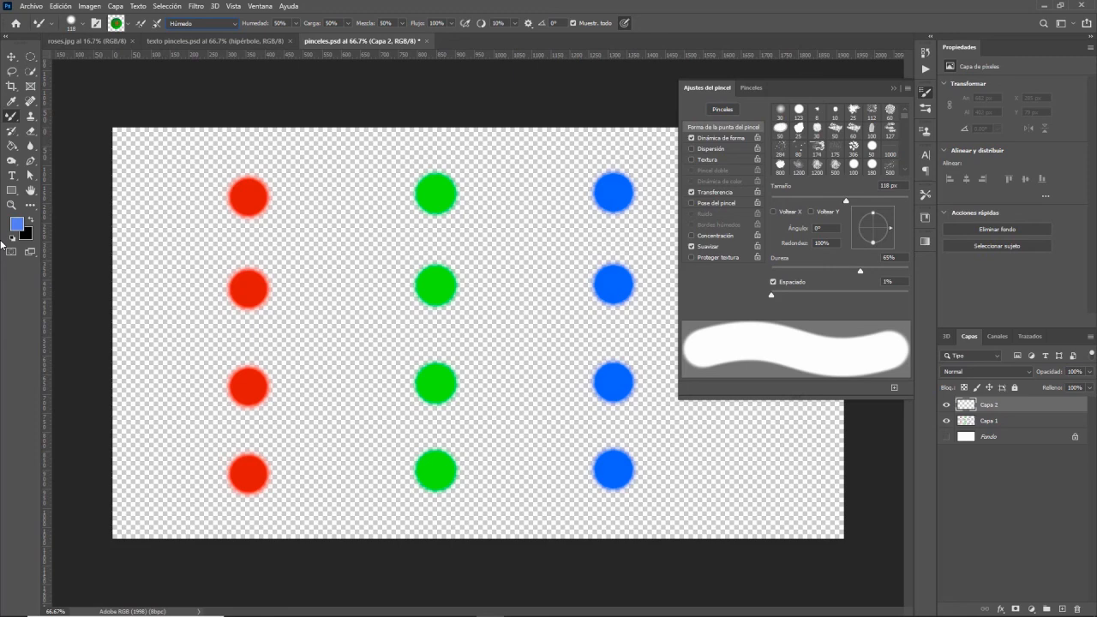
{"action": "left_click", "coordinate": [626, 23]}
{"action": "left_click", "coordinate": [625, 23]}
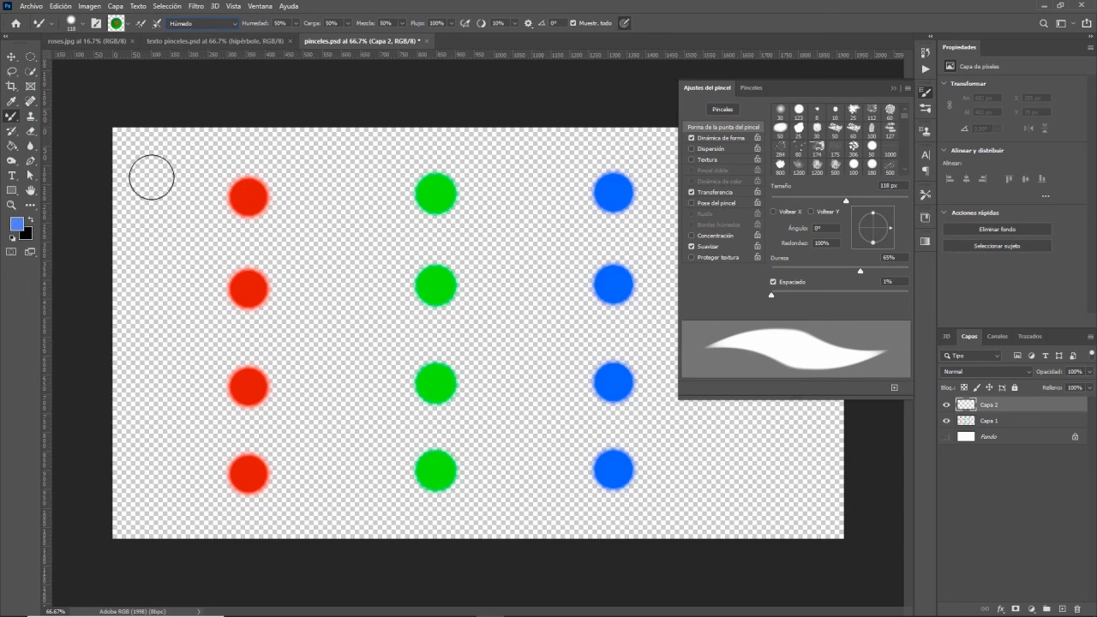
- Blend the red and green dots on Capa 2 with pressure-sensitive strokes of varying thickness
{"action": "mouse_move", "coordinate": [160, 169]}
{"action": "left_mouse_down"}
{"action": "mouse_move", "coordinate": [164, 443]}
{"action": "mouse_move", "coordinate": [177, 512]}
{"action": "mouse_move", "coordinate": [237, 514]}
{"action": "mouse_move", "coordinate": [357, 392]}
{"action": "mouse_move", "coordinate": [348, 364]}
{"action": "left_mouse_up"}
{"action": "left_click", "coordinate": [419, 254]}
{"action": "mouse_move", "coordinate": [286, 285]}
{"action": "left_mouse_down"}
{"action": "mouse_move", "coordinate": [340, 210]}
{"action": "mouse_move", "coordinate": [360, 274]}
{"action": "left_mouse_up"}
{"action": "mouse_move", "coordinate": [377, 338]}
{"action": "left_mouse_down"}
{"action": "mouse_move", "coordinate": [471, 311]}
{"action": "mouse_move", "coordinate": [410, 384]}
{"action": "mouse_move", "coordinate": [367, 397]}
{"action": "left_mouse_up"}
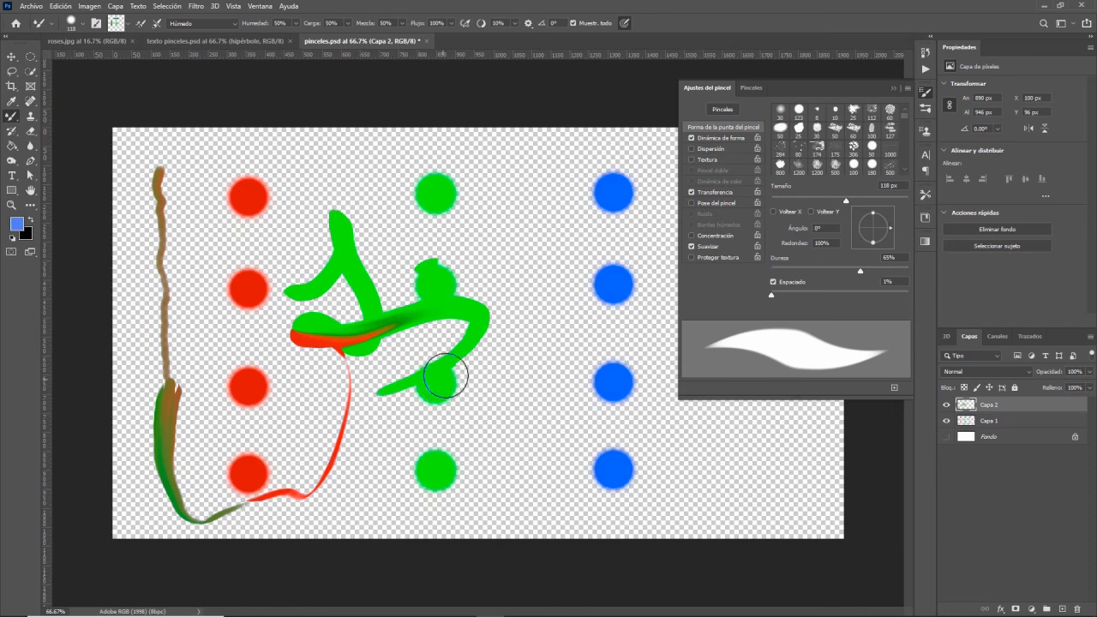
{"action": "left_click_drag", "start_coordinate": [445, 377], "coordinate": [450, 450]}
{"action": "mouse_move", "coordinate": [535, 333]}
{"action": "left_mouse_down"}
{"action": "mouse_move", "coordinate": [427, 344]}
{"action": "mouse_move", "coordinate": [403, 363]}
{"action": "left_mouse_up"}
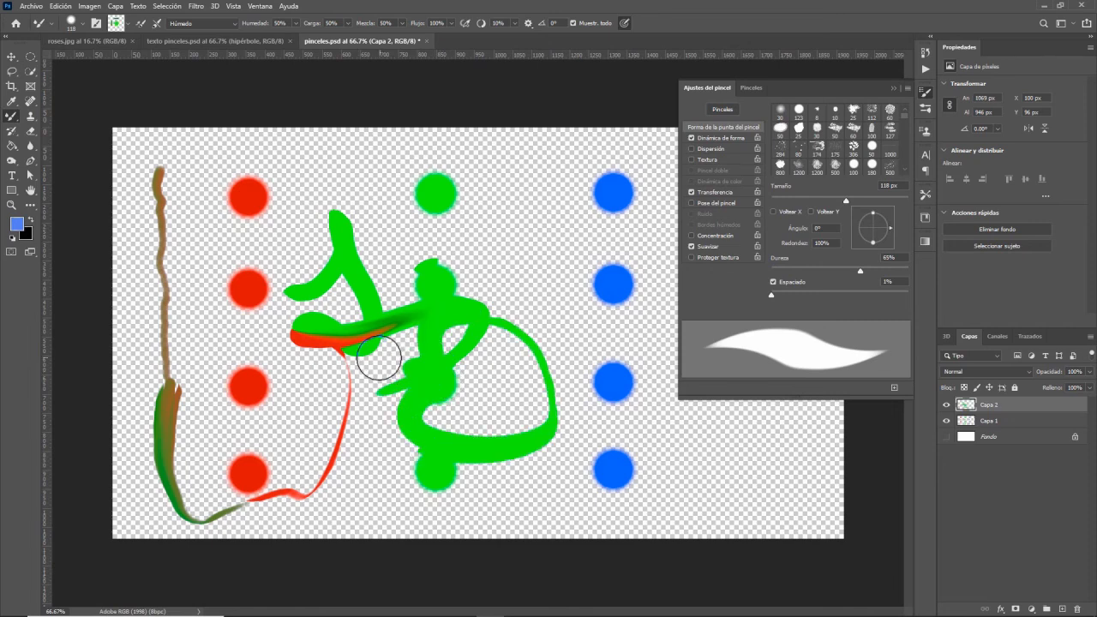
{"action": "mouse_move", "coordinate": [201, 180]}
{"action": "left_mouse_down"}
{"action": "mouse_move", "coordinate": [284, 199]}
{"action": "mouse_move", "coordinate": [198, 254]}
{"action": "mouse_move", "coordinate": [254, 166]}
{"action": "mouse_move", "coordinate": [227, 339]}
{"action": "mouse_move", "coordinate": [244, 386]}
{"action": "left_mouse_up"}
{"action": "left_click_drag", "start_coordinate": [168, 377], "coordinate": [171, 403]}
{"action": "mouse_move", "coordinate": [184, 448]}
{"action": "left_mouse_down"}
{"action": "mouse_move", "coordinate": [278, 372]}
{"action": "mouse_move", "coordinate": [315, 385]}
{"action": "mouse_move", "coordinate": [368, 309]}
{"action": "mouse_move", "coordinate": [347, 298]}
{"action": "mouse_move", "coordinate": [449, 293]}
{"action": "mouse_move", "coordinate": [471, 376]}
{"action": "mouse_move", "coordinate": [342, 431]}
{"action": "mouse_move", "coordinate": [317, 420]}
{"action": "left_mouse_up"}
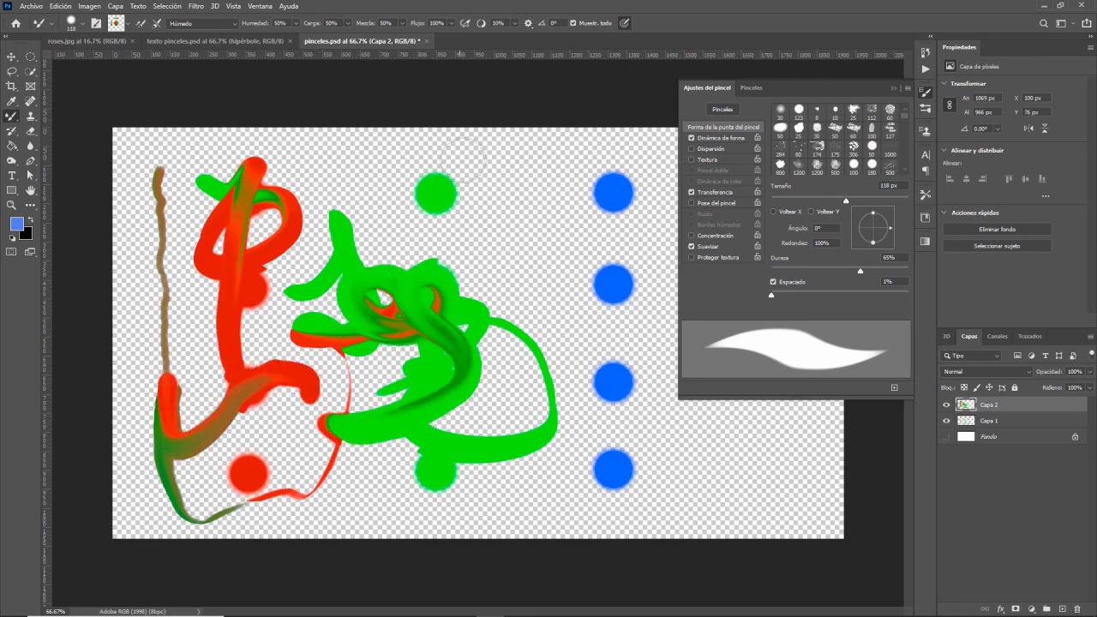
- Turn on cleaning the brush after each stroke and blend the red, green and blue paint with separate strokes
{"action": "left_click", "coordinate": [157, 23]}
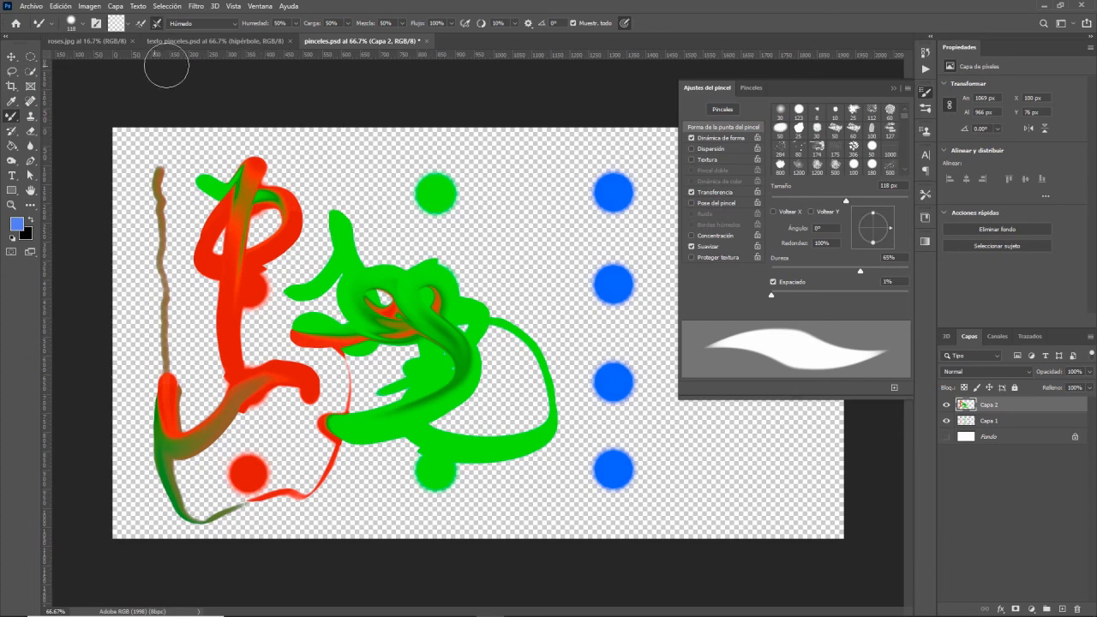
{"action": "mouse_move", "coordinate": [441, 267]}
{"action": "left_mouse_down"}
{"action": "mouse_move", "coordinate": [284, 318]}
{"action": "mouse_move", "coordinate": [403, 302]}
{"action": "mouse_move", "coordinate": [341, 329]}
{"action": "mouse_move", "coordinate": [413, 314]}
{"action": "mouse_move", "coordinate": [384, 321]}
{"action": "mouse_move", "coordinate": [425, 294]}
{"action": "mouse_move", "coordinate": [407, 291]}
{"action": "mouse_move", "coordinate": [436, 245]}
{"action": "left_mouse_up"}
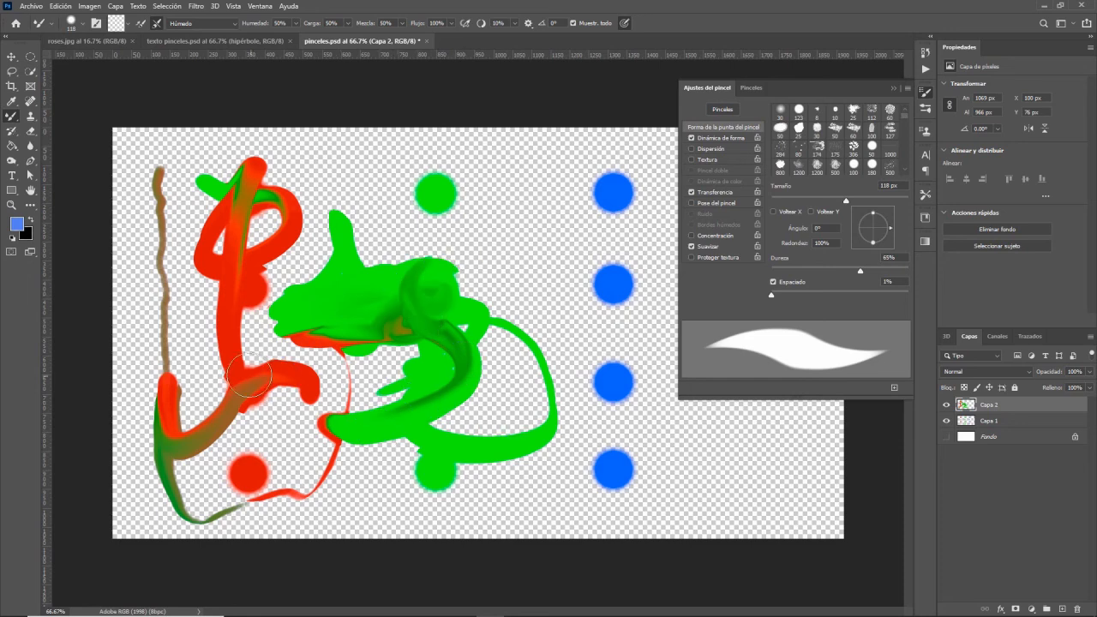
{"action": "left_click_drag", "start_coordinate": [248, 374], "coordinate": [389, 370]}
{"action": "mouse_move", "coordinate": [610, 389]}
{"action": "left_mouse_down"}
{"action": "mouse_move", "coordinate": [630, 398]}
{"action": "mouse_move", "coordinate": [621, 377]}
{"action": "mouse_move", "coordinate": [634, 224]}
{"action": "left_mouse_up"}
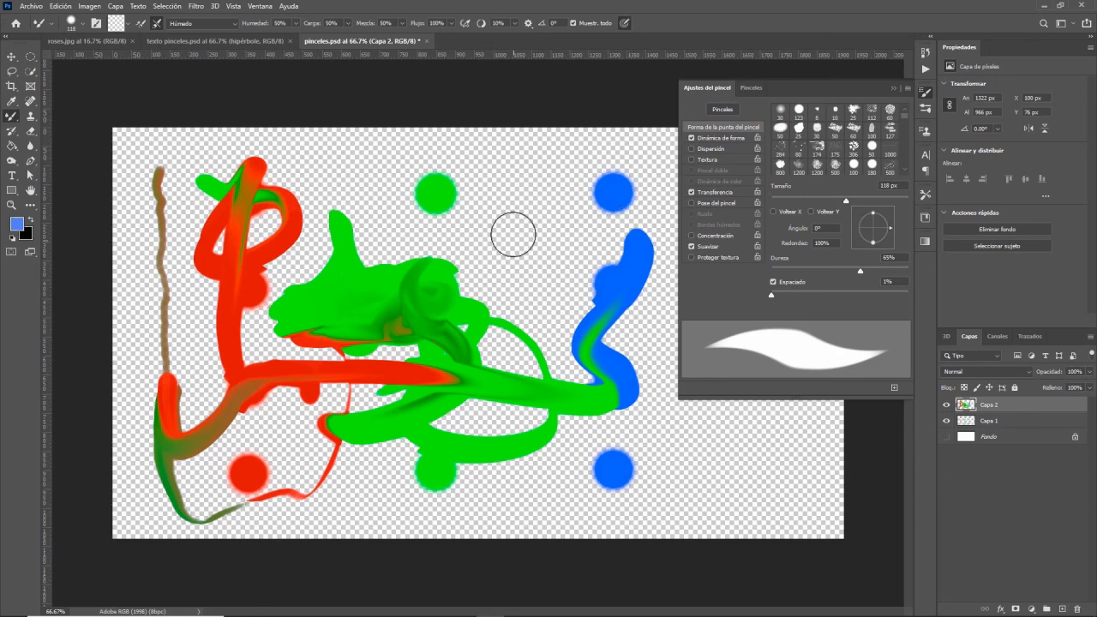
- Turn off pen pressure control for size and spread the upper green dot with a full-width stroke
{"action": "left_click", "coordinate": [624, 23]}
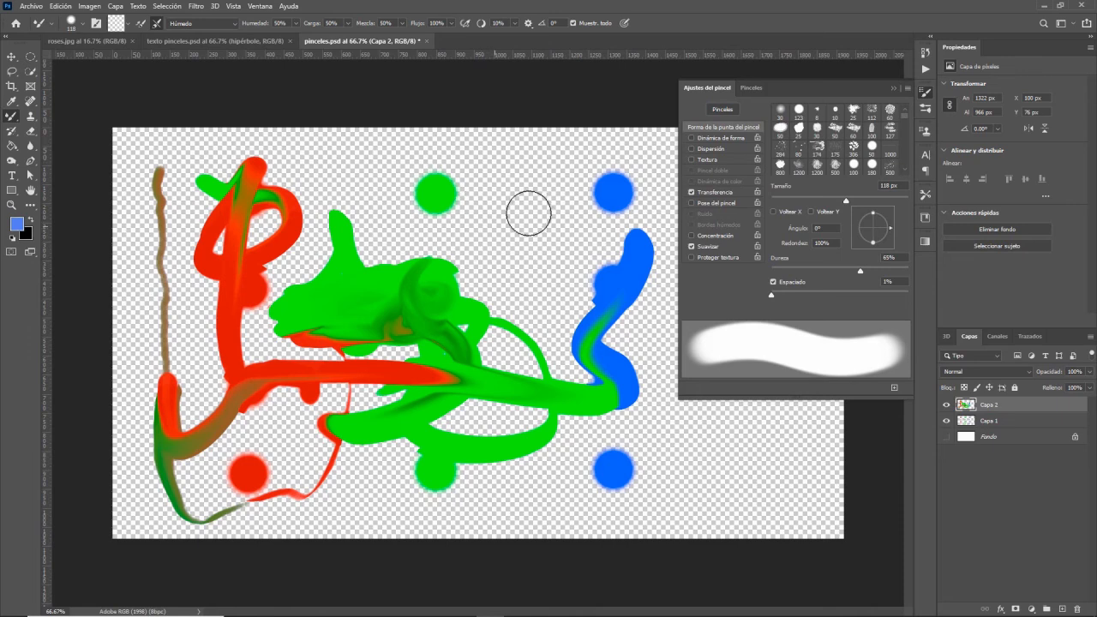
{"action": "mouse_move", "coordinate": [355, 215]}
{"action": "left_mouse_down"}
{"action": "mouse_move", "coordinate": [403, 249]}
{"action": "mouse_move", "coordinate": [304, 248]}
{"action": "mouse_move", "coordinate": [434, 217]}
{"action": "left_mouse_up"}
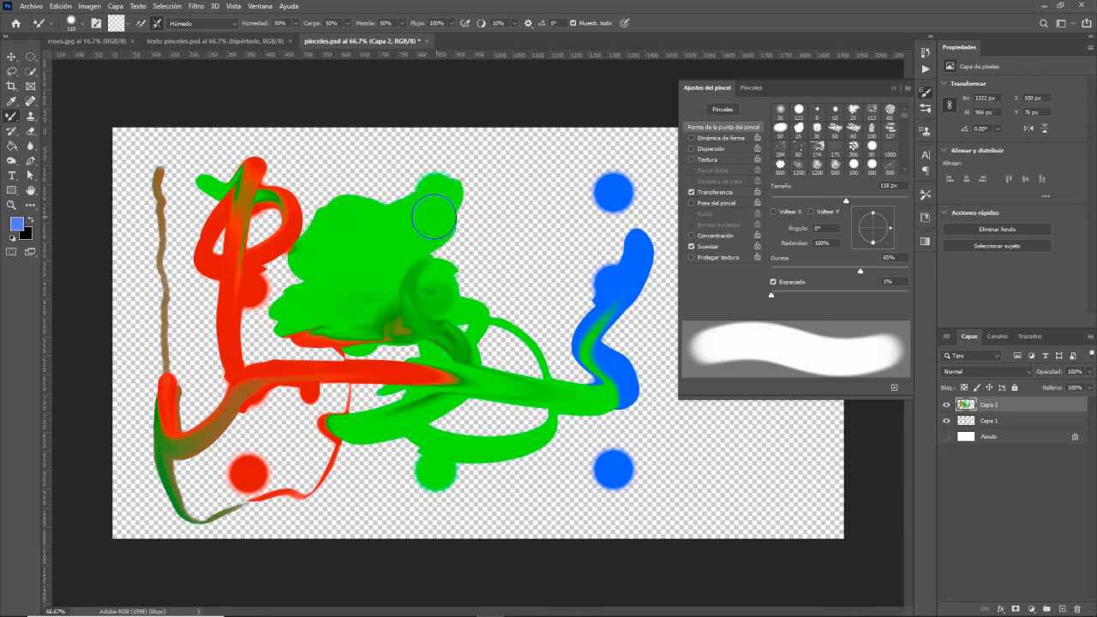
- Confirm 647eee as the Mixer Brush color, turn on loading after each stroke and paint a winding blue stroke down past the blue dots
{"action": "left_click", "coordinate": [127, 23]}
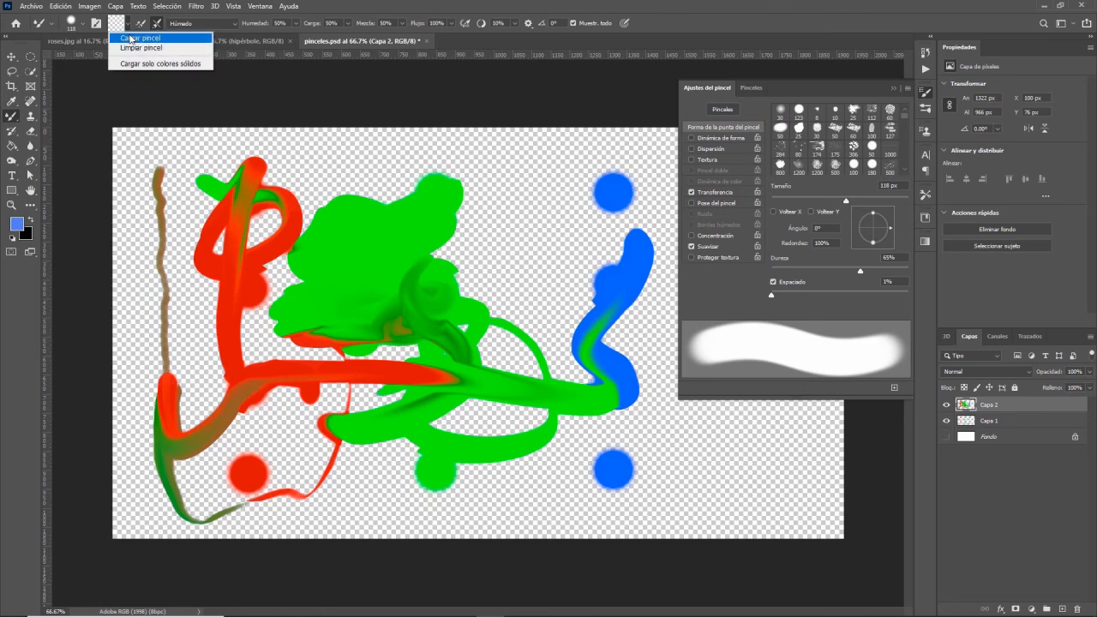
{"action": "left_click", "coordinate": [119, 24]}
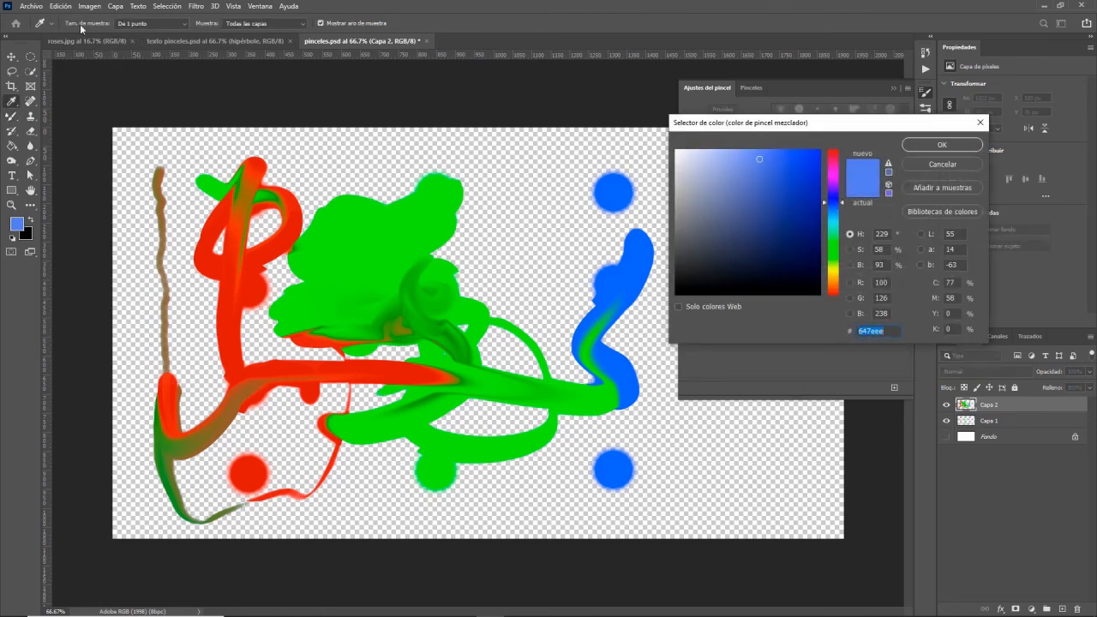
{"action": "left_click", "coordinate": [925, 148]}
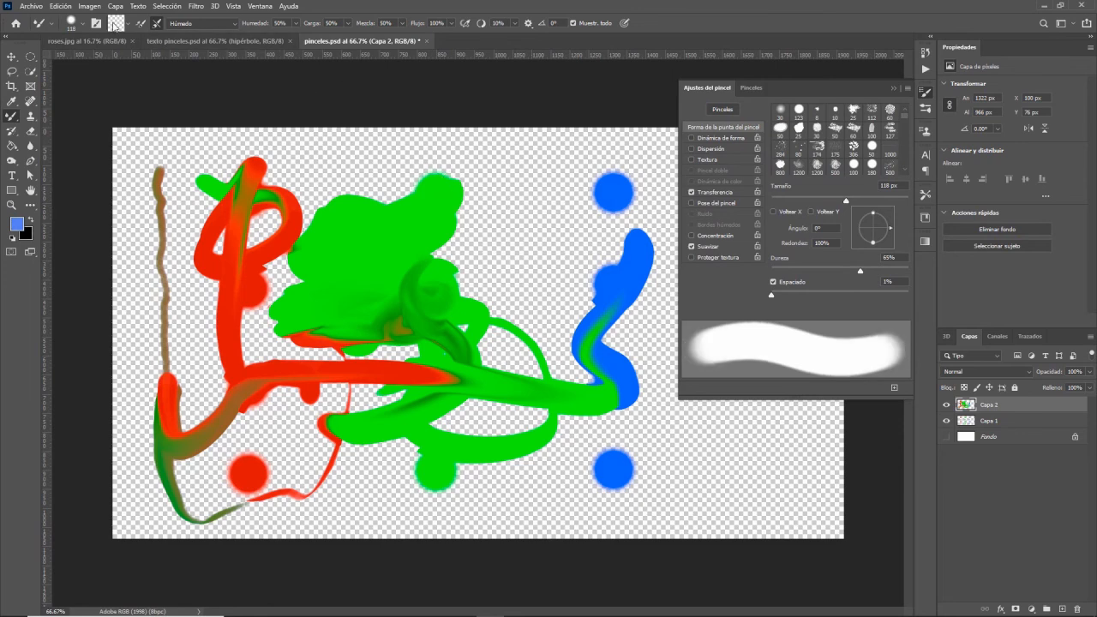
{"action": "left_click", "coordinate": [139, 24]}
{"action": "mouse_move", "coordinate": [499, 171]}
{"action": "left_mouse_down"}
{"action": "mouse_move", "coordinate": [569, 275]}
{"action": "mouse_move", "coordinate": [587, 358]}
{"action": "mouse_move", "coordinate": [629, 446]}
{"action": "mouse_move", "coordinate": [698, 459]}
{"action": "mouse_move", "coordinate": [730, 510]}
{"action": "left_mouse_up"}
- Sweep blue strokes with pen pressure size back on across the mixed paint, and clear the contents of Capa 2
{"action": "left_click", "coordinate": [623, 23]}
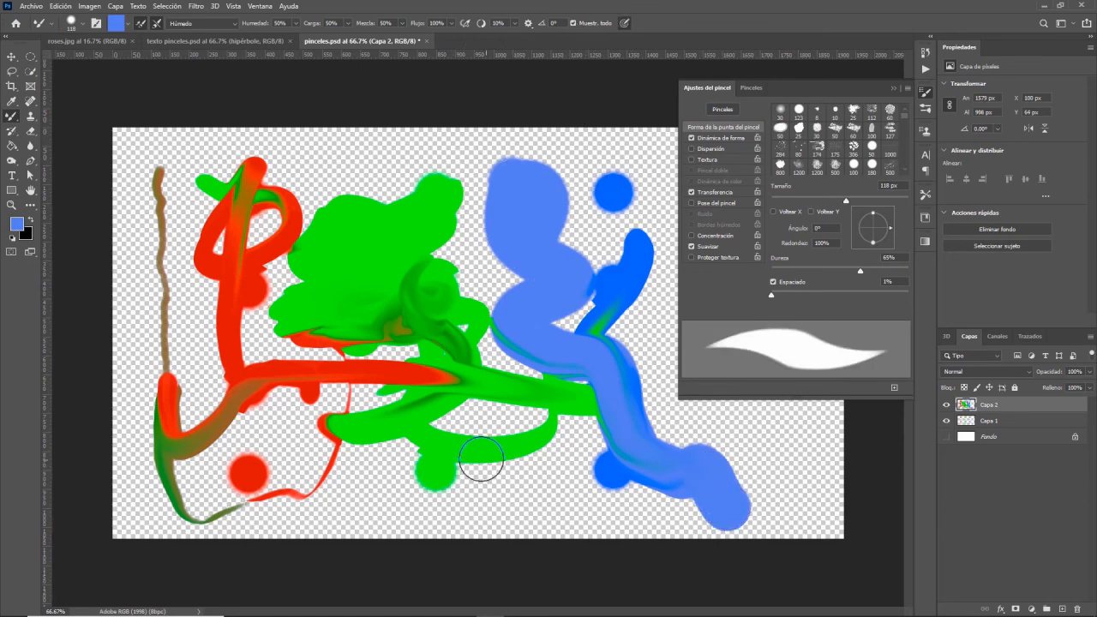
{"action": "mouse_move", "coordinate": [347, 497]}
{"action": "left_mouse_down"}
{"action": "mouse_move", "coordinate": [469, 519]}
{"action": "mouse_move", "coordinate": [580, 465]}
{"action": "mouse_move", "coordinate": [518, 394]}
{"action": "mouse_move", "coordinate": [634, 231]}
{"action": "left_mouse_up"}
{"action": "mouse_move", "coordinate": [614, 181]}
{"action": "left_mouse_down"}
{"action": "mouse_move", "coordinate": [545, 156]}
{"action": "mouse_move", "coordinate": [358, 171]}
{"action": "mouse_move", "coordinate": [168, 161]}
{"action": "mouse_move", "coordinate": [127, 233]}
{"action": "mouse_move", "coordinate": [195, 290]}
{"action": "left_mouse_up"}
{"action": "left_click_drag", "start_coordinate": [339, 340], "coordinate": [416, 424]}
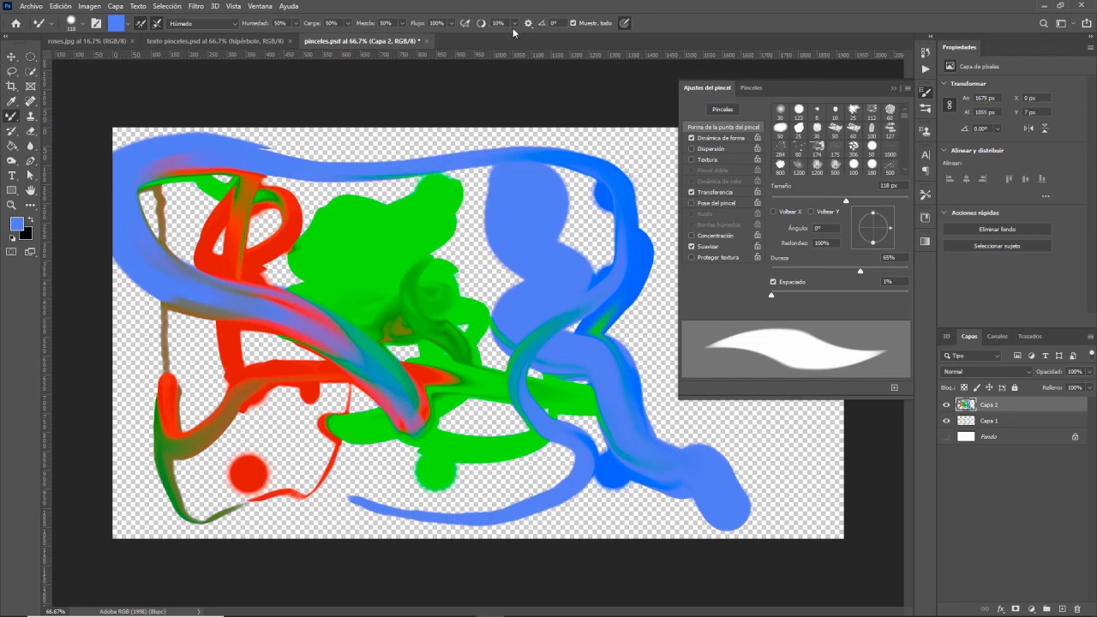
{"action": "left_click_drag", "start_coordinate": [654, 139], "coordinate": [427, 221]}
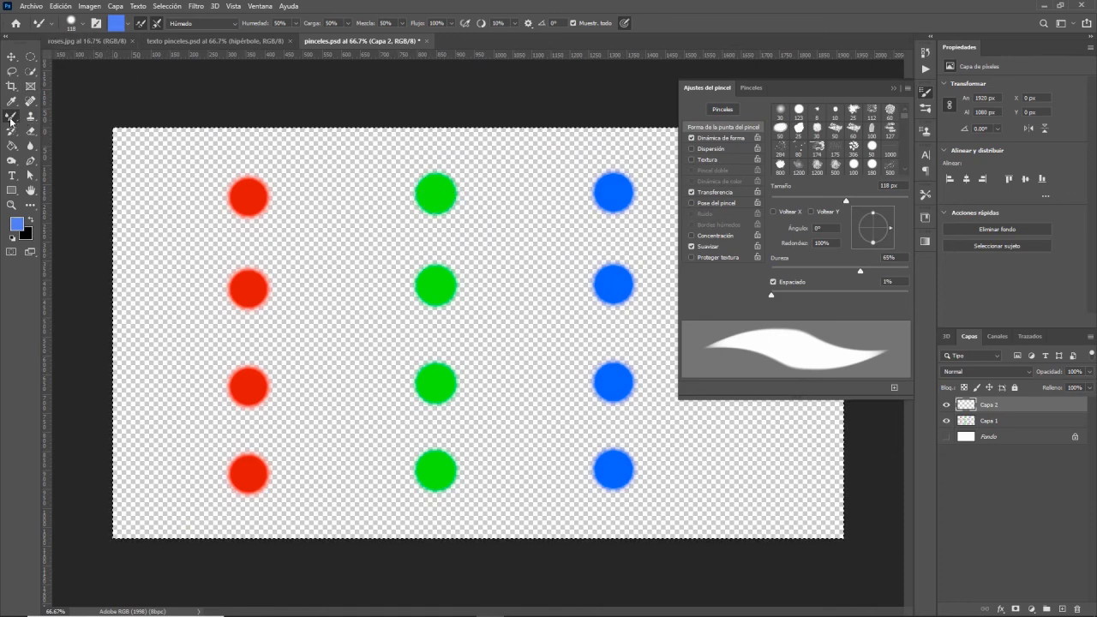
- Choose the Lápiz definido definitivo KYLE brush from the Pinceles secos group and check the brush preset options
{"action": "left_click", "coordinate": [82, 24]}
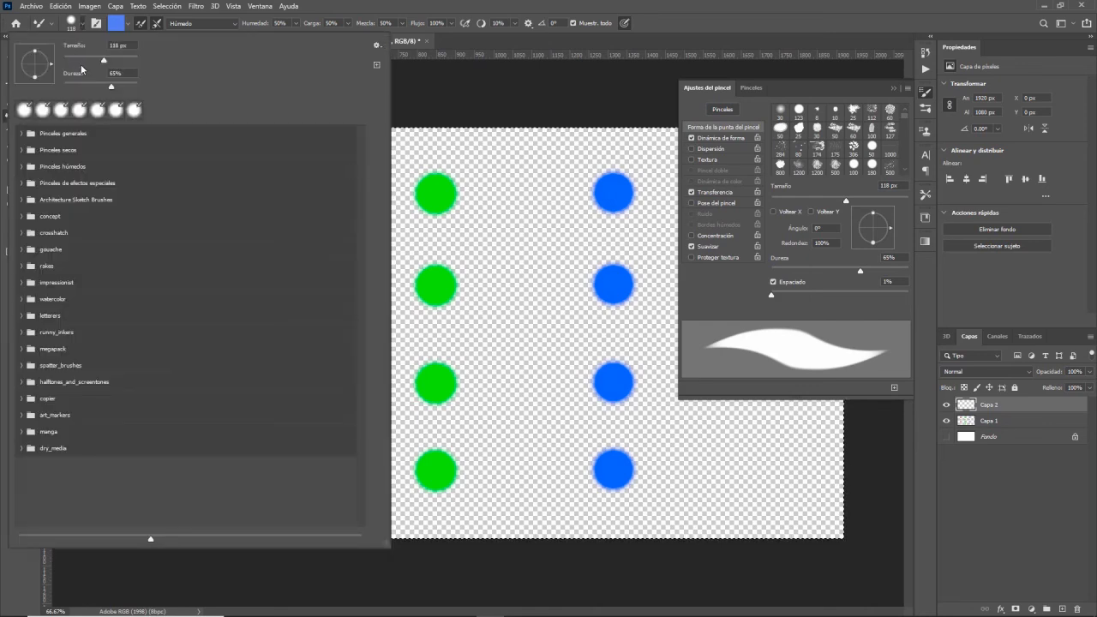
{"action": "left_click", "coordinate": [19, 137]}
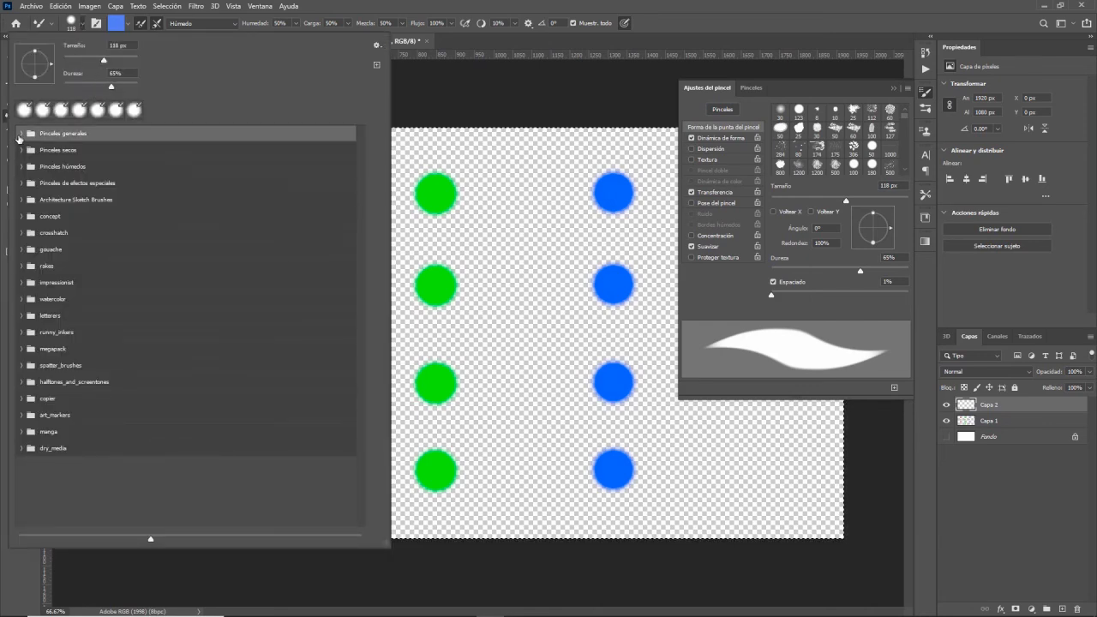
{"action": "left_click", "coordinate": [22, 136]}
{"action": "left_click", "coordinate": [21, 136]}
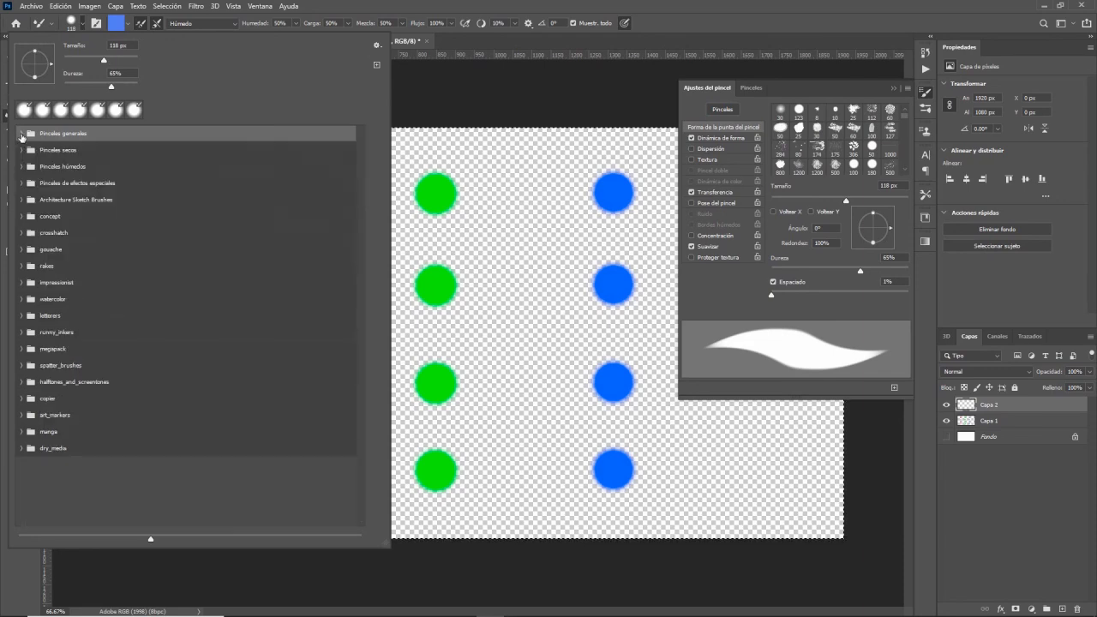
{"action": "left_click", "coordinate": [21, 150]}
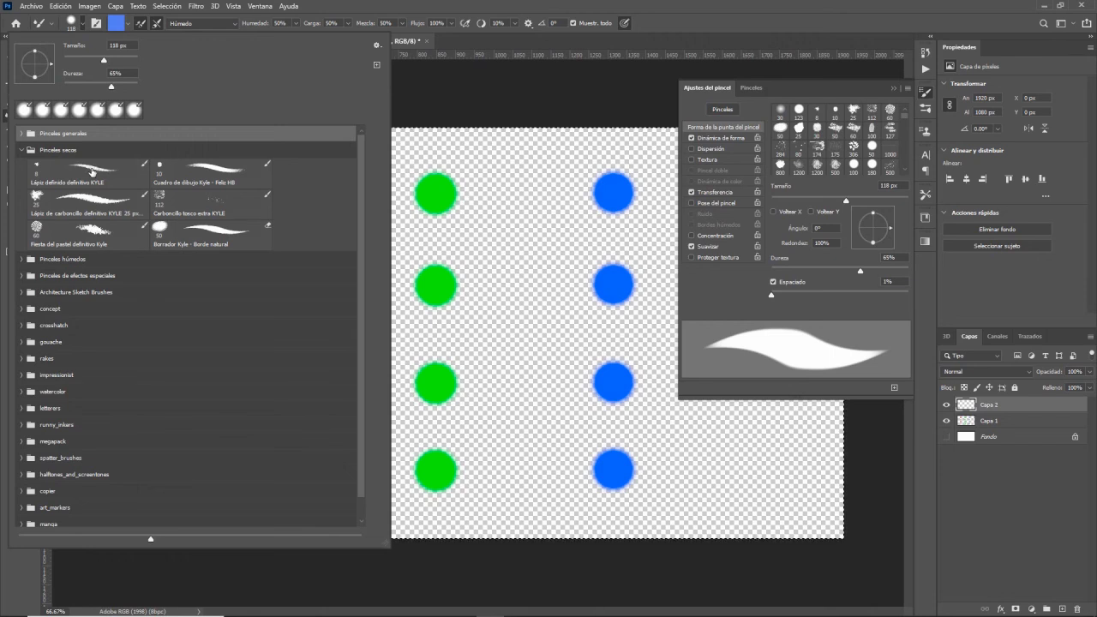
{"action": "left_click", "coordinate": [93, 171]}
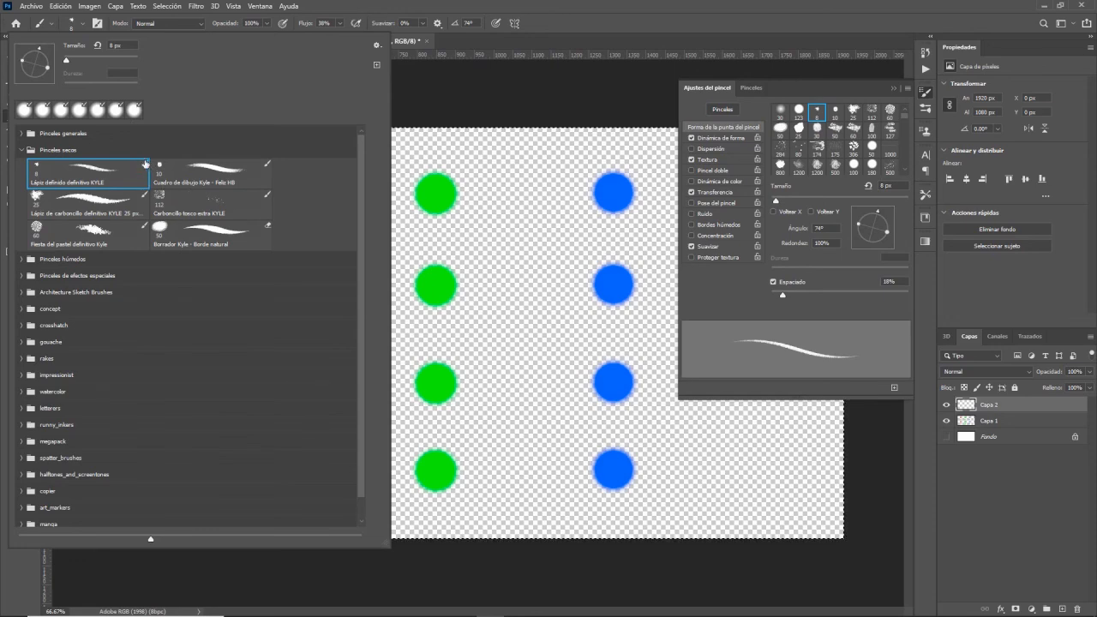
{"action": "left_click", "coordinate": [377, 45]}
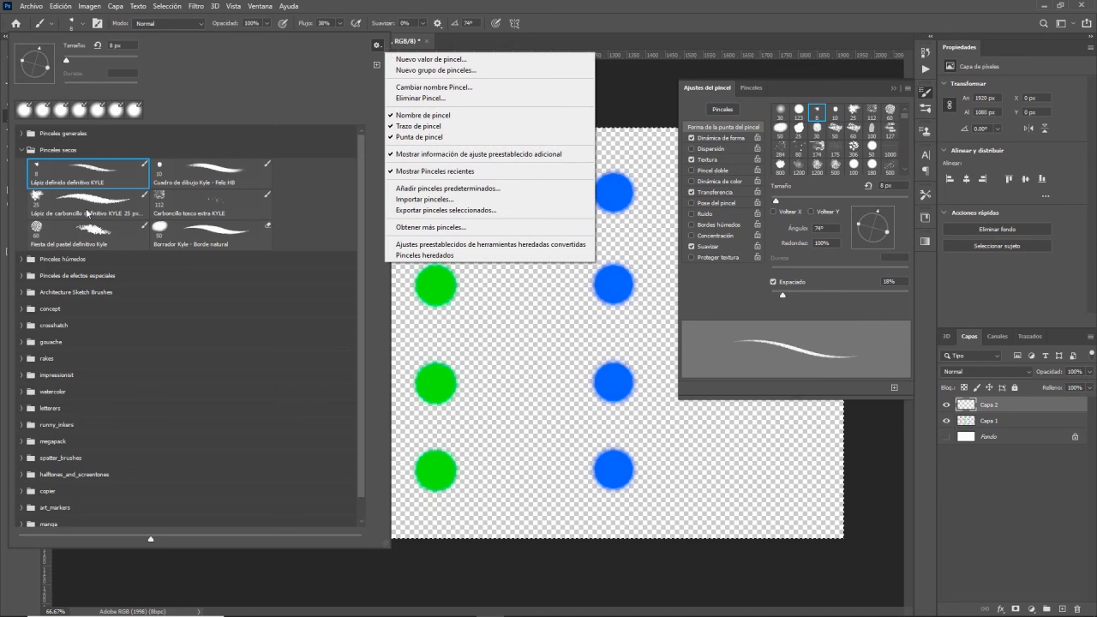
- Choose the Óleo húmedo flex redondo real Kyle brush from Pinceles húmedos and paint blue loops and curves across the dots on Capa 2
{"action": "left_click", "coordinate": [23, 150]}
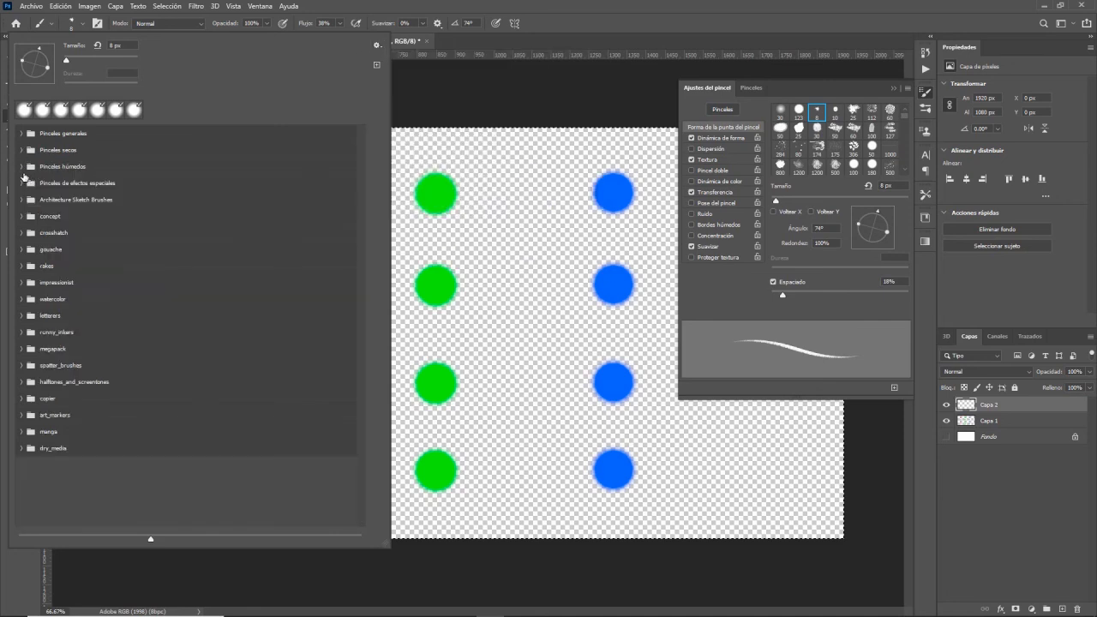
{"action": "left_click", "coordinate": [22, 167]}
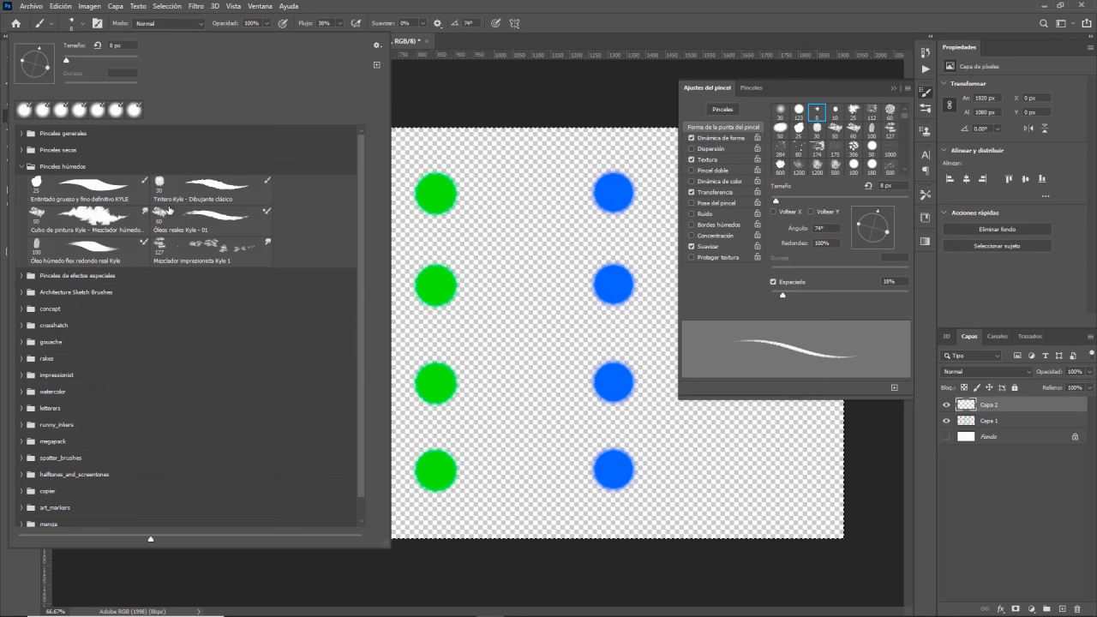
{"action": "left_click", "coordinate": [91, 249]}
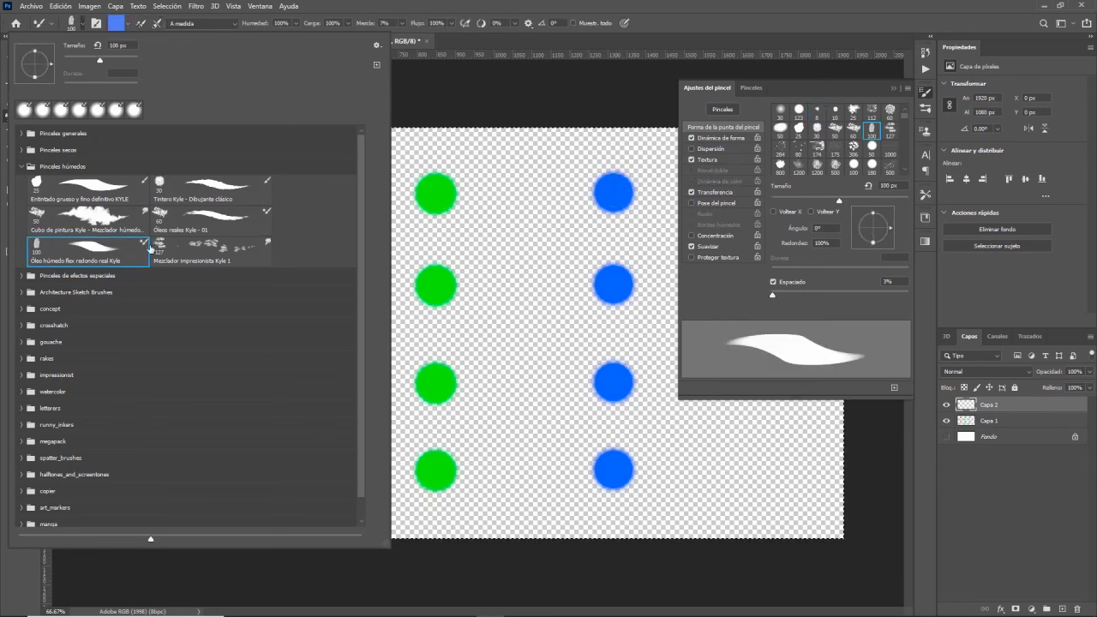
{"action": "left_click_drag", "start_coordinate": [649, 153], "coordinate": [519, 217]}
{"action": "mouse_move", "coordinate": [522, 251]}
{"action": "left_mouse_down"}
{"action": "mouse_move", "coordinate": [478, 243]}
{"action": "mouse_move", "coordinate": [356, 268]}
{"action": "mouse_move", "coordinate": [283, 211]}
{"action": "mouse_move", "coordinate": [315, 206]}
{"action": "mouse_move", "coordinate": [387, 235]}
{"action": "left_mouse_up"}
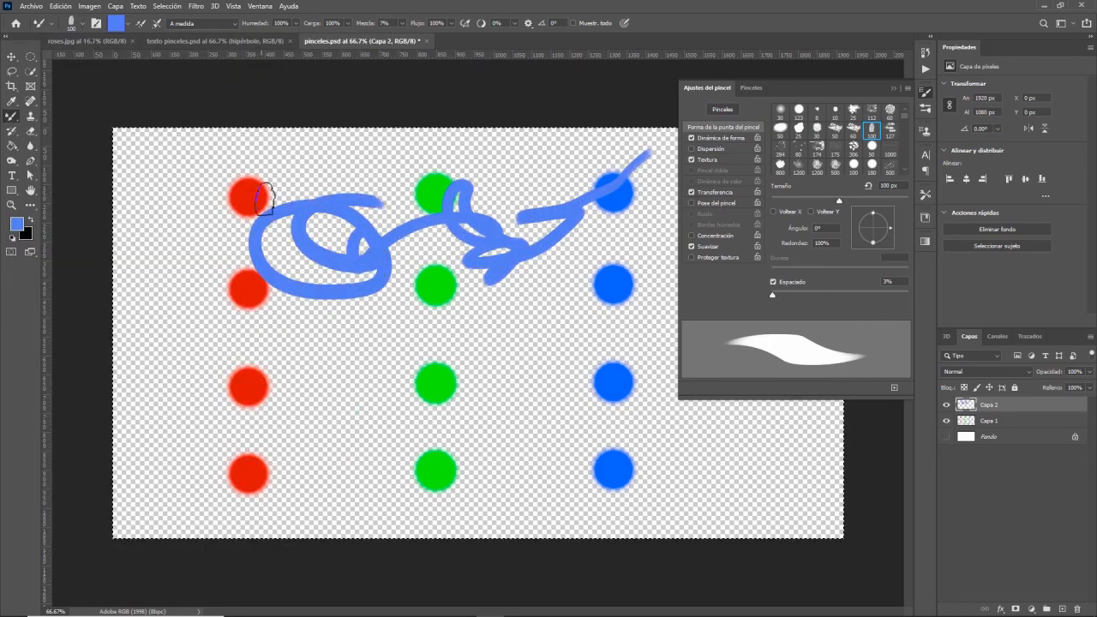
{"action": "mouse_move", "coordinate": [240, 377]}
{"action": "left_mouse_down"}
{"action": "mouse_move", "coordinate": [313, 352]}
{"action": "mouse_move", "coordinate": [337, 390]}
{"action": "left_mouse_up"}
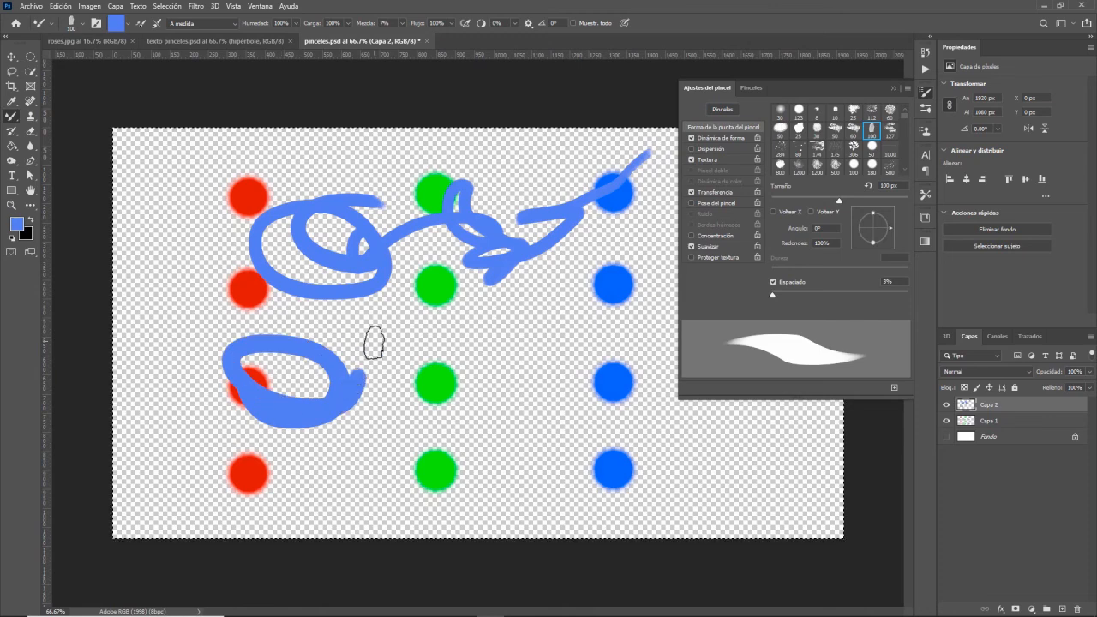
{"action": "left_click_drag", "start_coordinate": [370, 339], "coordinate": [469, 306]}
{"action": "mouse_move", "coordinate": [306, 314]}
{"action": "left_mouse_down"}
{"action": "mouse_move", "coordinate": [454, 386]}
{"action": "mouse_move", "coordinate": [371, 325]}
{"action": "left_mouse_up"}
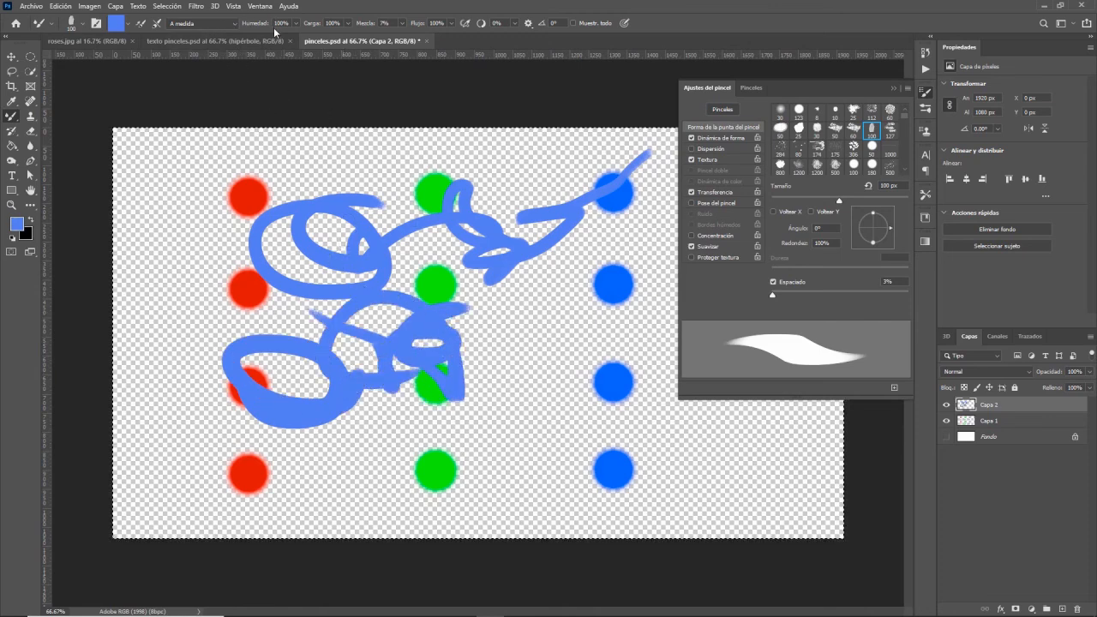
{"action": "mouse_move", "coordinate": [182, 227]}
{"action": "left_mouse_down"}
{"action": "mouse_move", "coordinate": [249, 233]}
{"action": "mouse_move", "coordinate": [304, 221]}
{"action": "mouse_move", "coordinate": [257, 215]}
{"action": "left_mouse_up"}
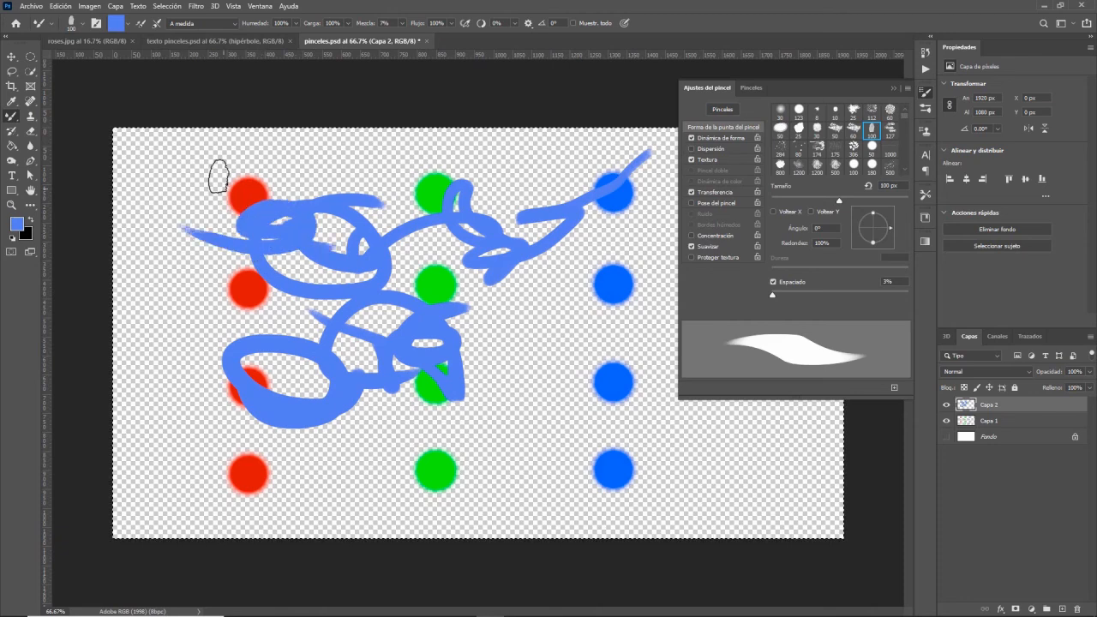
{"action": "left_click_drag", "start_coordinate": [207, 154], "coordinate": [276, 167]}
{"action": "mouse_move", "coordinate": [351, 193]}
{"action": "left_mouse_down"}
{"action": "mouse_move", "coordinate": [424, 171]}
{"action": "mouse_move", "coordinate": [586, 182]}
{"action": "left_mouse_up"}
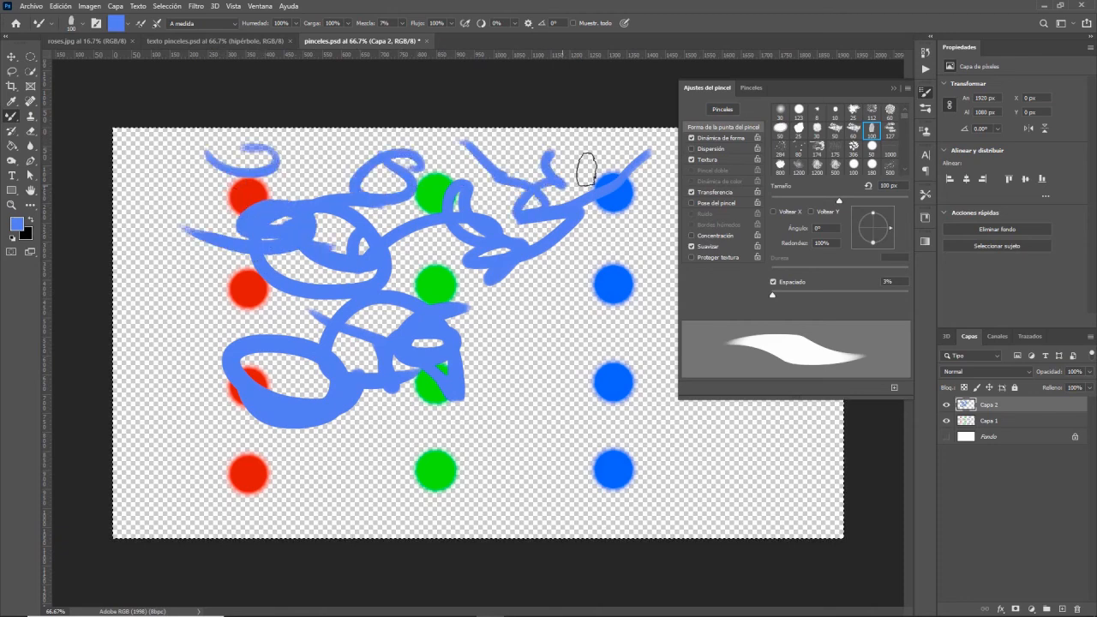
- Apply the P. húm., mez. el. wetness preset and paint a zigzag stroke over the second red dot
{"action": "left_click", "coordinate": [233, 24]}
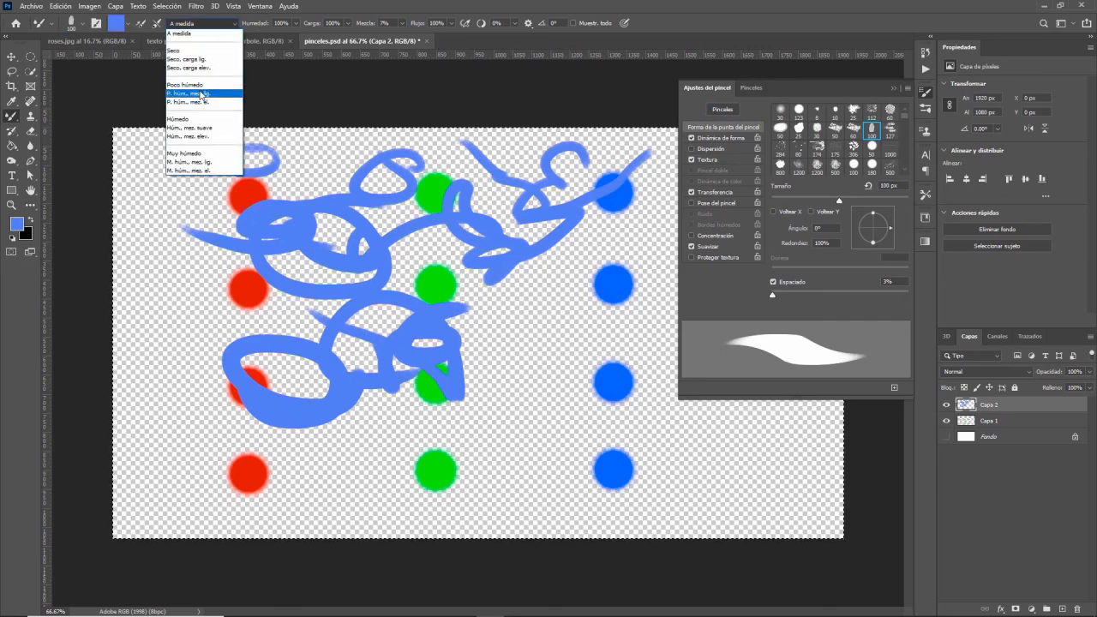
{"action": "left_click", "coordinate": [199, 102]}
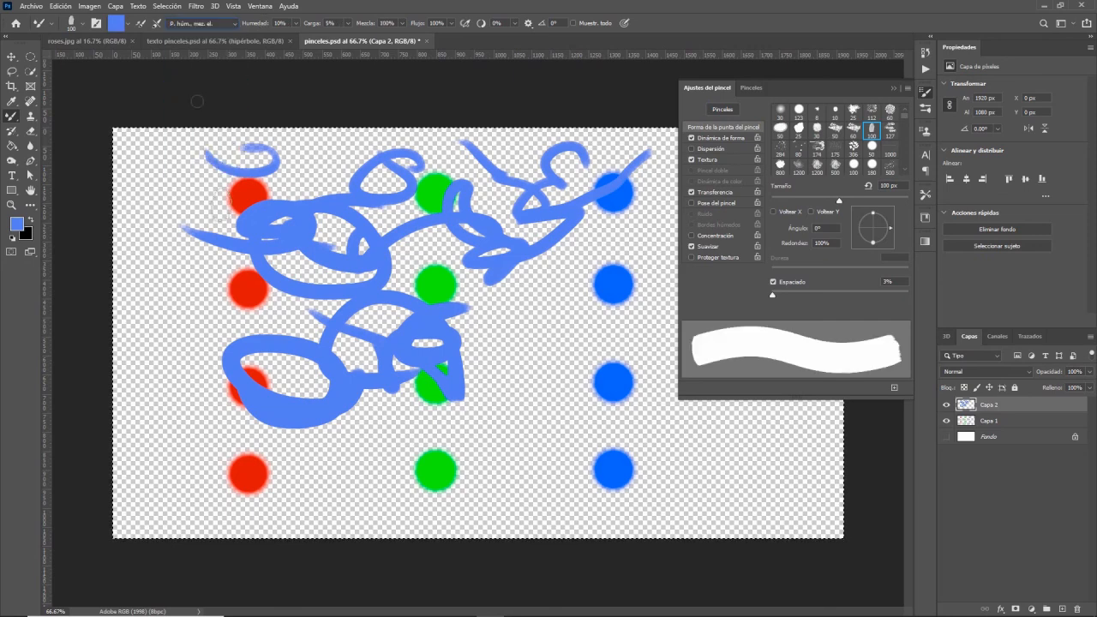
{"action": "mouse_move", "coordinate": [250, 306]}
{"action": "left_mouse_down"}
{"action": "mouse_move", "coordinate": [263, 240]}
{"action": "mouse_move", "coordinate": [351, 270]}
{"action": "mouse_move", "coordinate": [265, 245]}
{"action": "mouse_move", "coordinate": [278, 302]}
{"action": "mouse_move", "coordinate": [231, 321]}
{"action": "left_mouse_up"}
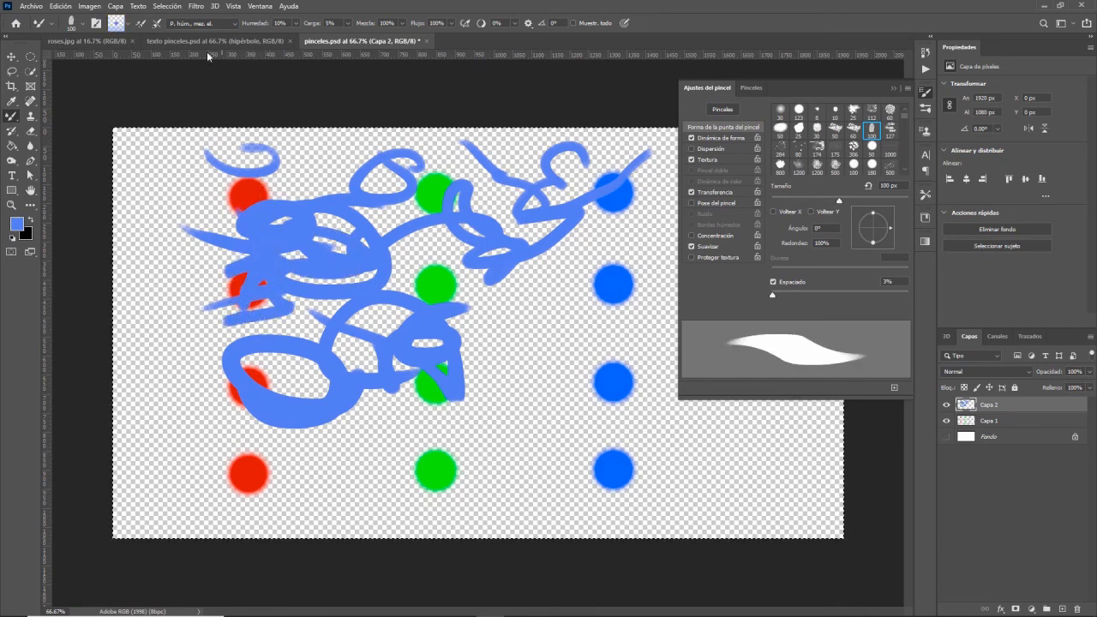
- Turn on cleaning and loading after each stroke, testing each with strokes around the lower green and blue dots
{"action": "left_click", "coordinate": [158, 24]}
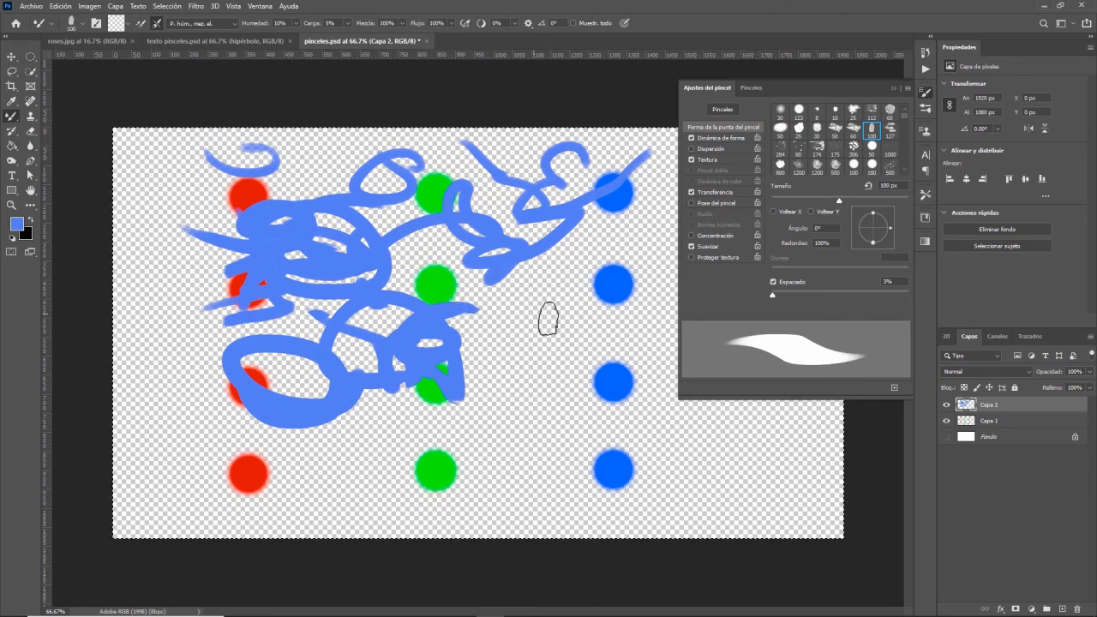
{"action": "left_click_drag", "start_coordinate": [461, 295], "coordinate": [491, 304]}
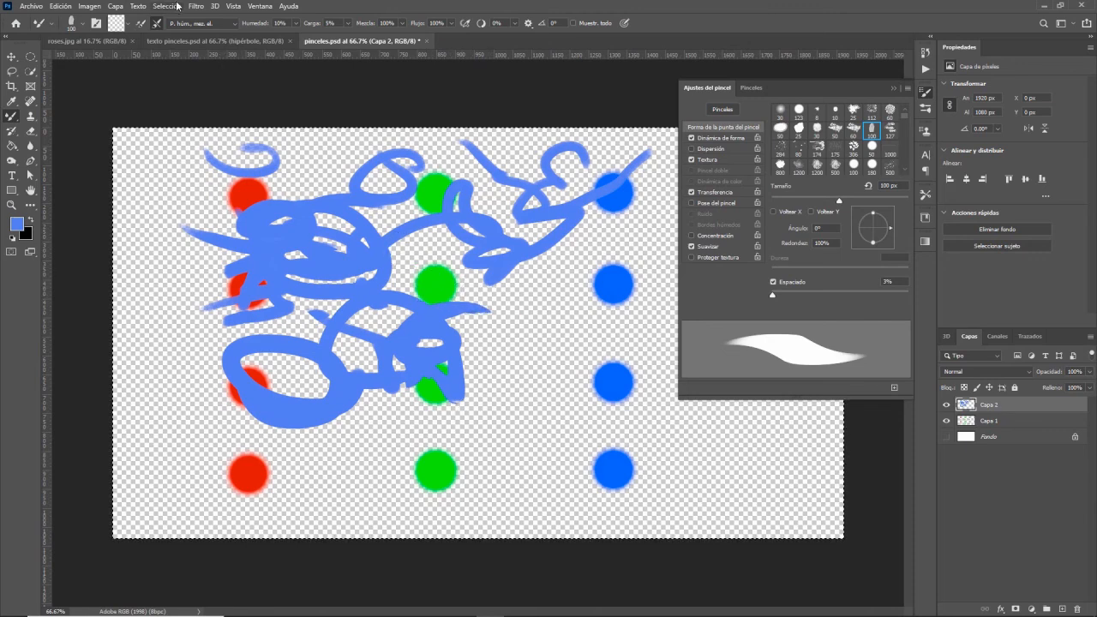
{"action": "left_click", "coordinate": [142, 23]}
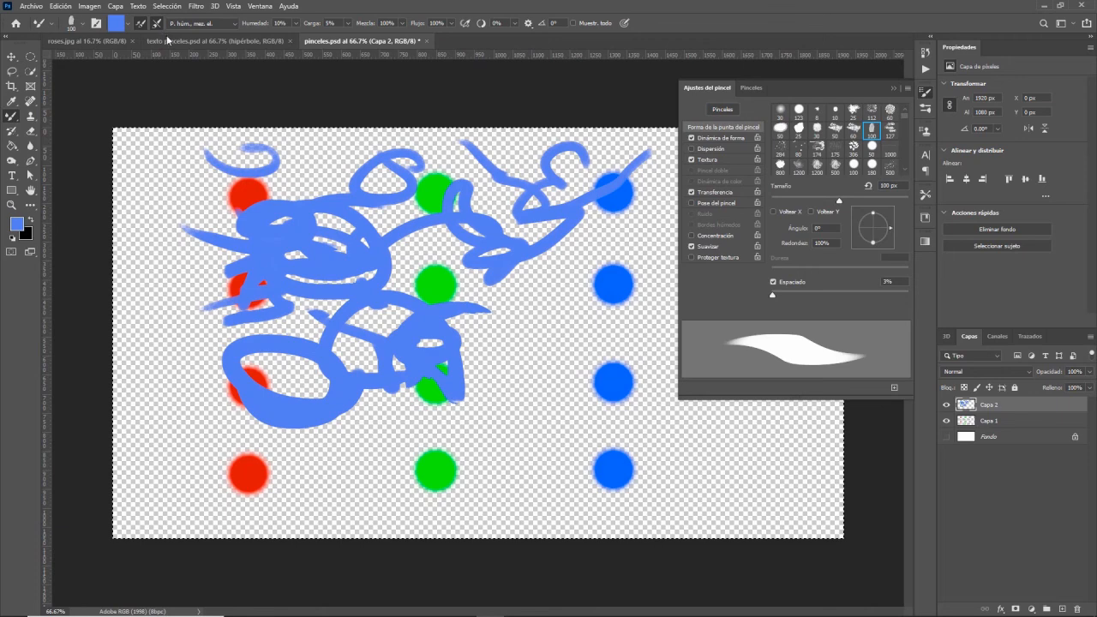
{"action": "mouse_move", "coordinate": [449, 343]}
{"action": "left_mouse_down"}
{"action": "mouse_move", "coordinate": [507, 349]}
{"action": "mouse_move", "coordinate": [604, 467]}
{"action": "mouse_move", "coordinate": [403, 466]}
{"action": "mouse_move", "coordinate": [462, 478]}
{"action": "mouse_move", "coordinate": [435, 484]}
{"action": "mouse_move", "coordinate": [446, 458]}
{"action": "left_mouse_up"}
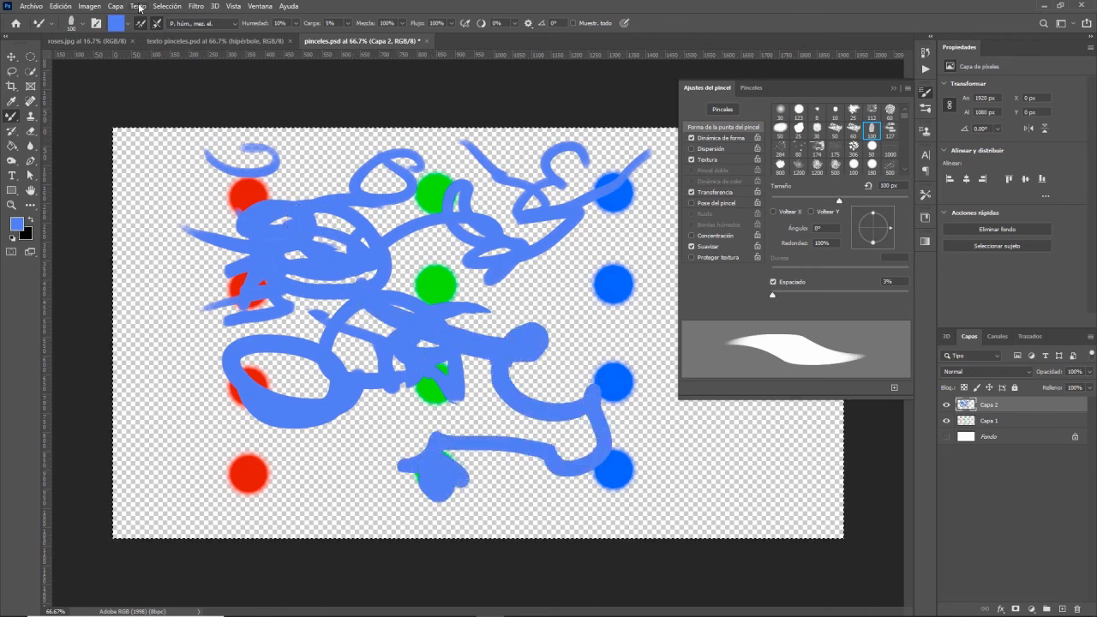
- Apply the Húmedo preset, paint over the red dots from the lowest one upward, and turn off cleaning after each stroke
{"action": "left_click", "coordinate": [203, 24]}
{"action": "left_click", "coordinate": [184, 119]}
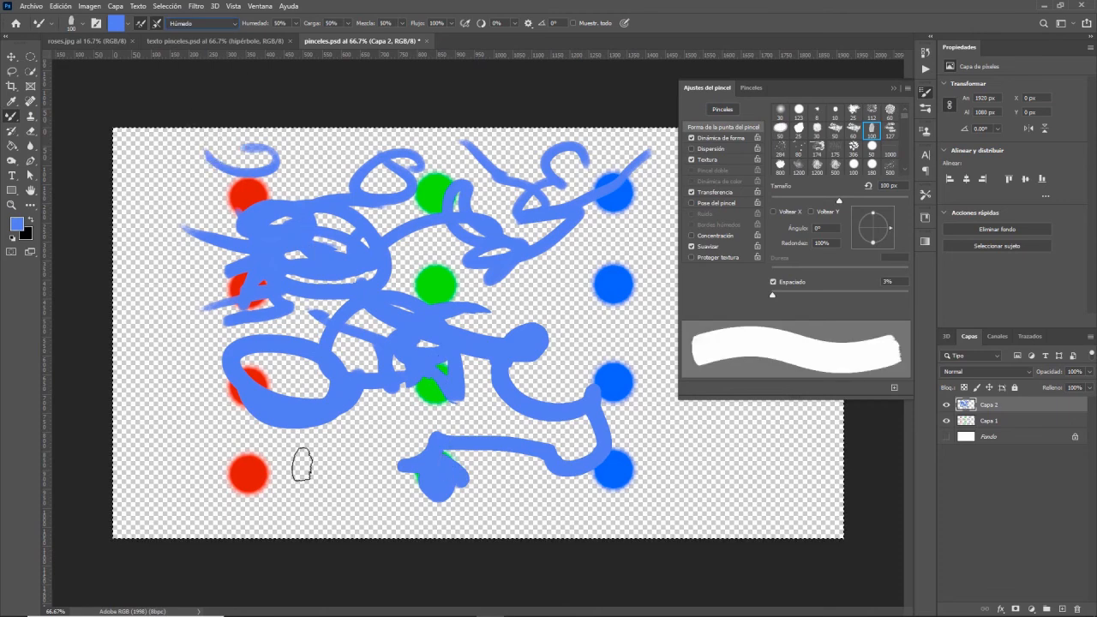
{"action": "mouse_move", "coordinate": [252, 463]}
{"action": "left_mouse_down"}
{"action": "mouse_move", "coordinate": [278, 480]}
{"action": "mouse_move", "coordinate": [248, 513]}
{"action": "mouse_move", "coordinate": [249, 434]}
{"action": "mouse_move", "coordinate": [237, 410]}
{"action": "mouse_move", "coordinate": [245, 291]}
{"action": "left_mouse_up"}
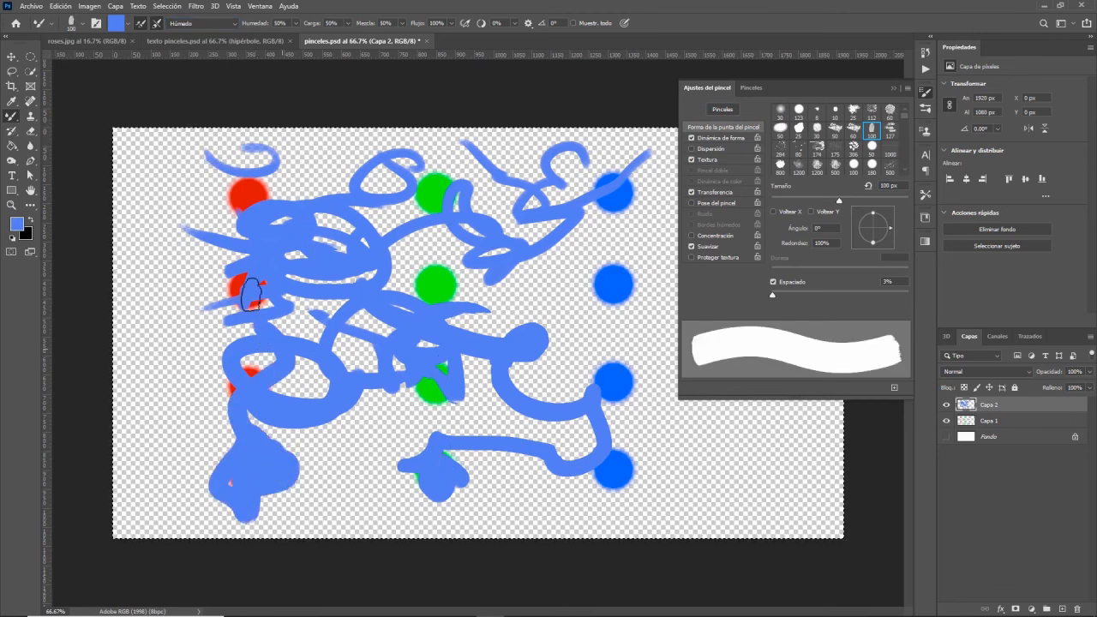
{"action": "left_click", "coordinate": [156, 23]}
- Paint leaf clusters with the Pinceles de concepto Kyle - Combinación brush from Pinceles de efectos especiales, and remove all the paint from Capa 2
{"action": "left_click", "coordinate": [85, 25]}
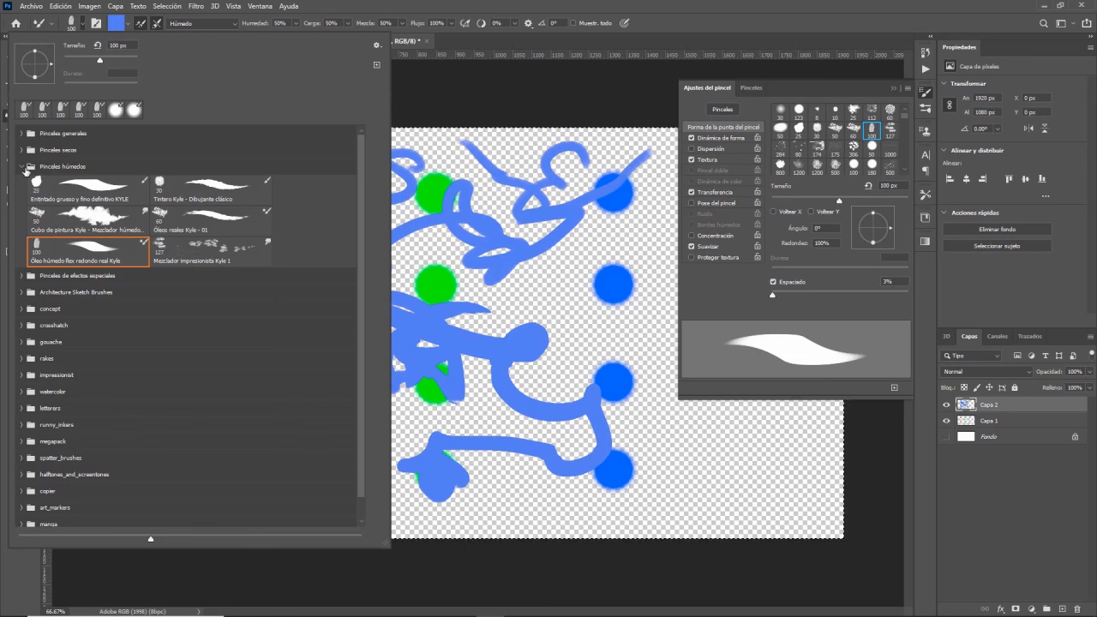
{"action": "left_click", "coordinate": [22, 168]}
{"action": "left_click", "coordinate": [21, 184]}
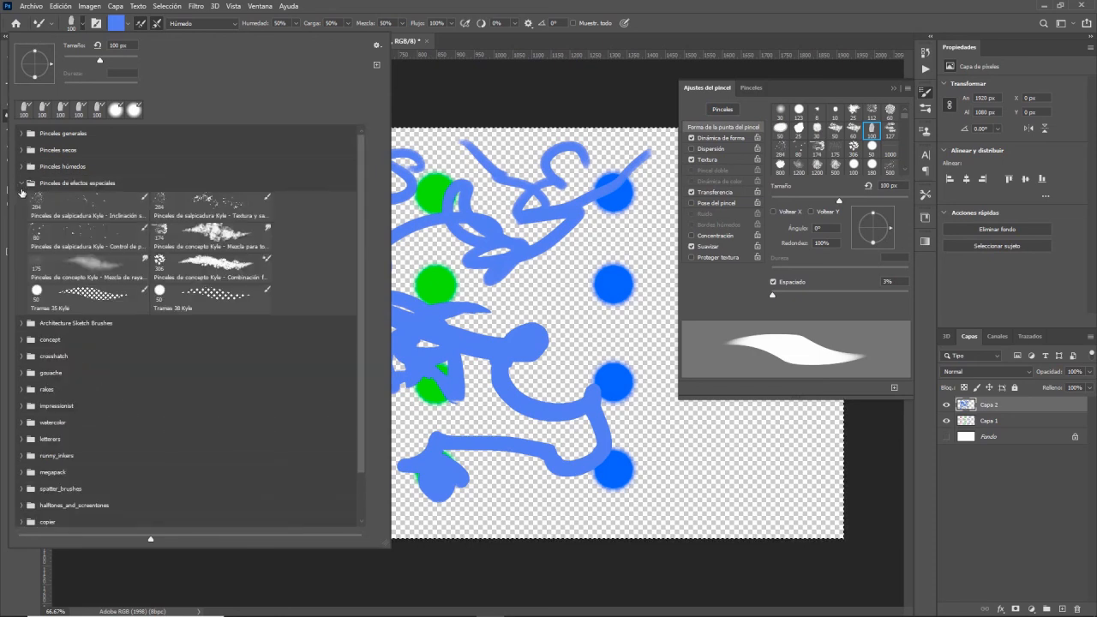
{"action": "left_click", "coordinate": [233, 263]}
{"action": "left_click_drag", "start_coordinate": [555, 290], "coordinate": [514, 278]}
{"action": "mouse_move", "coordinate": [441, 304]}
{"action": "left_mouse_down"}
{"action": "mouse_move", "coordinate": [308, 377]}
{"action": "mouse_move", "coordinate": [283, 197]}
{"action": "mouse_move", "coordinate": [411, 249]}
{"action": "left_mouse_up"}
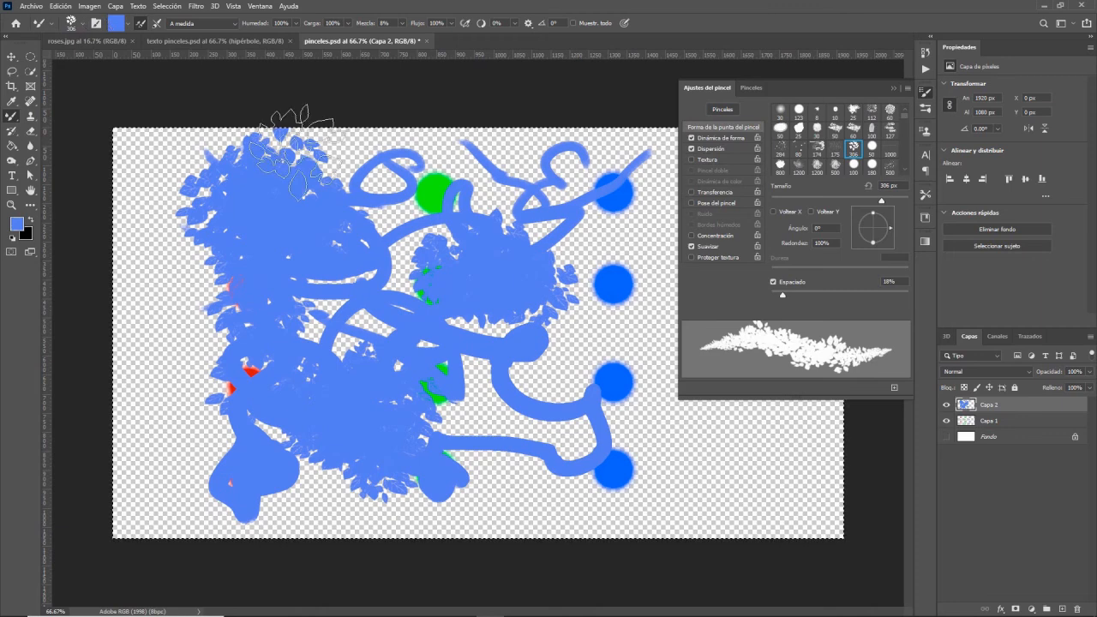
{"action": "key", "text": "ctrl+z"}
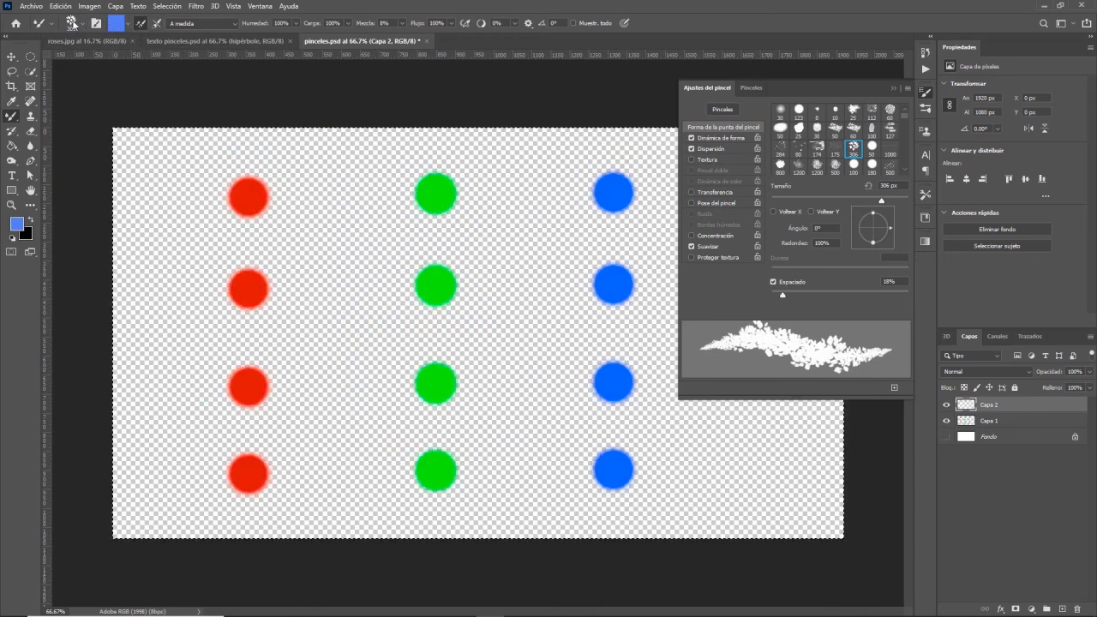
- Choose the Circular definido brush from the Pinceles generales group and collapse the group again
{"action": "left_click", "coordinate": [74, 24]}
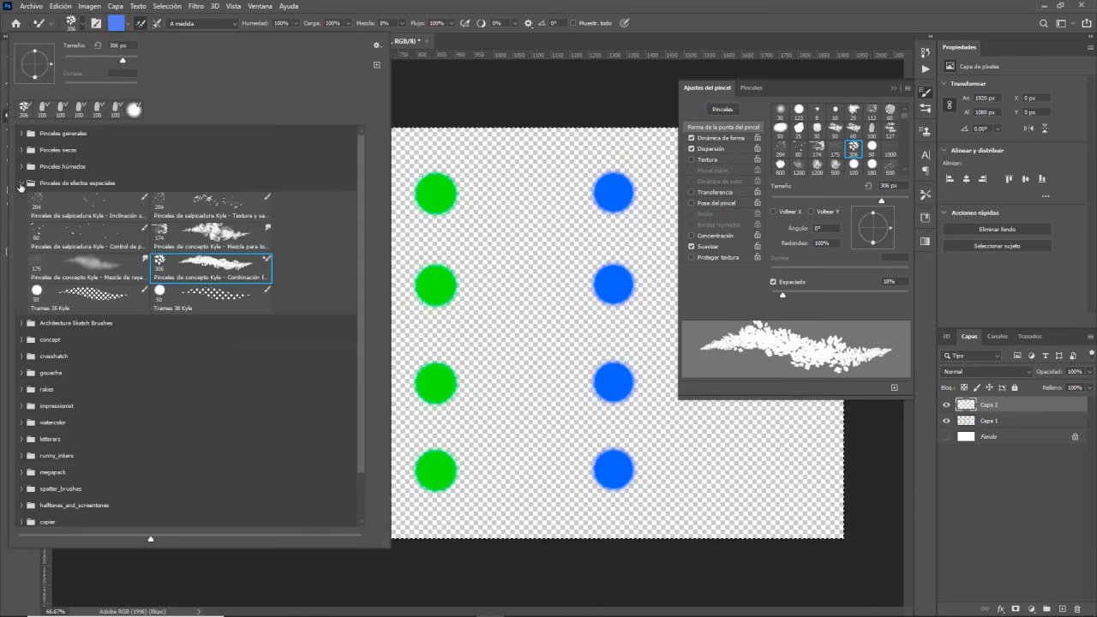
{"action": "left_click", "coordinate": [20, 184]}
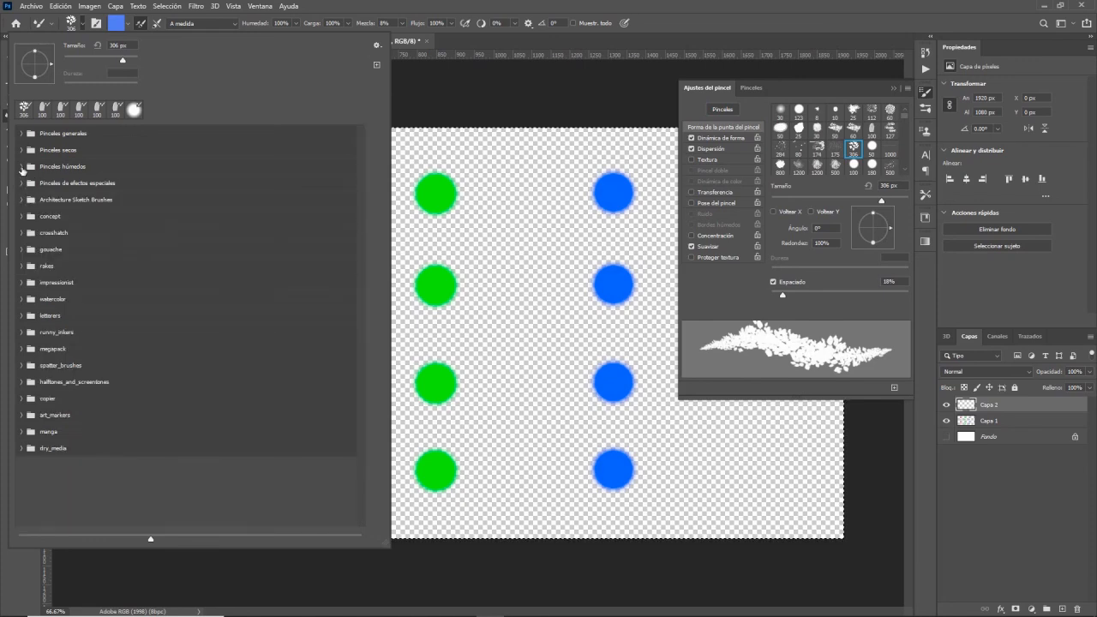
{"action": "left_click", "coordinate": [21, 167]}
{"action": "left_click", "coordinate": [22, 167]}
{"action": "left_click", "coordinate": [21, 135]}
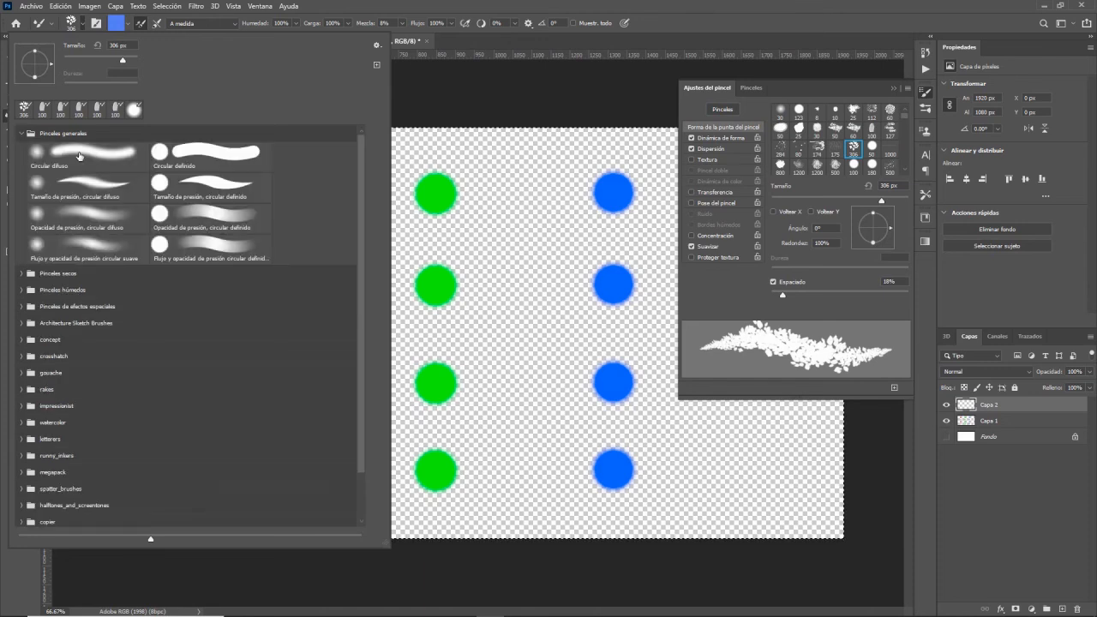
{"action": "left_click", "coordinate": [202, 154]}
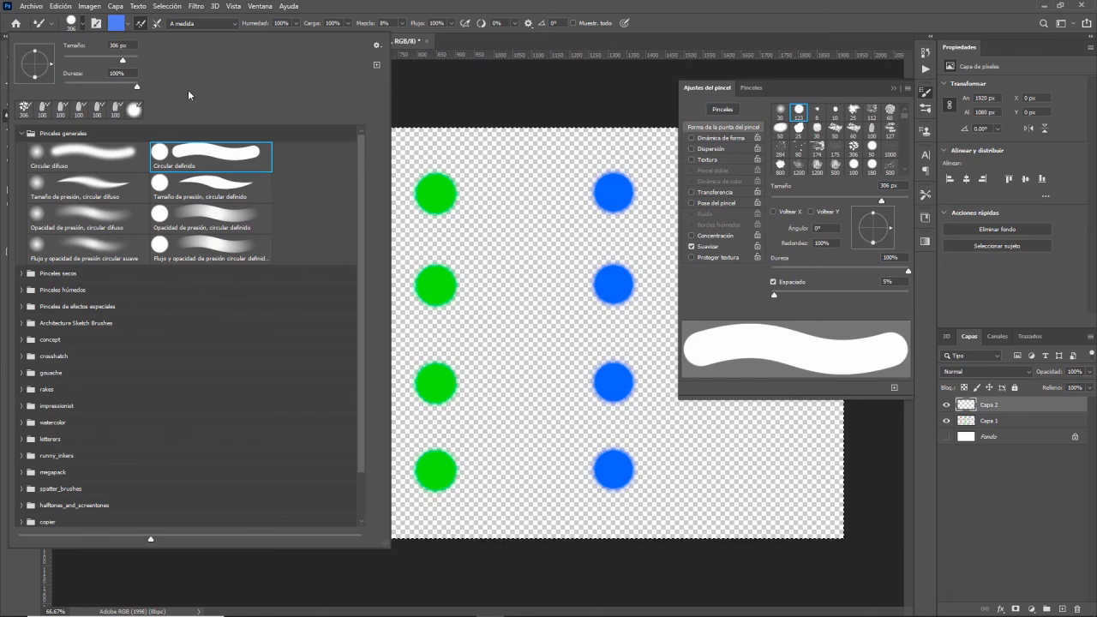
{"action": "left_click", "coordinate": [21, 134]}
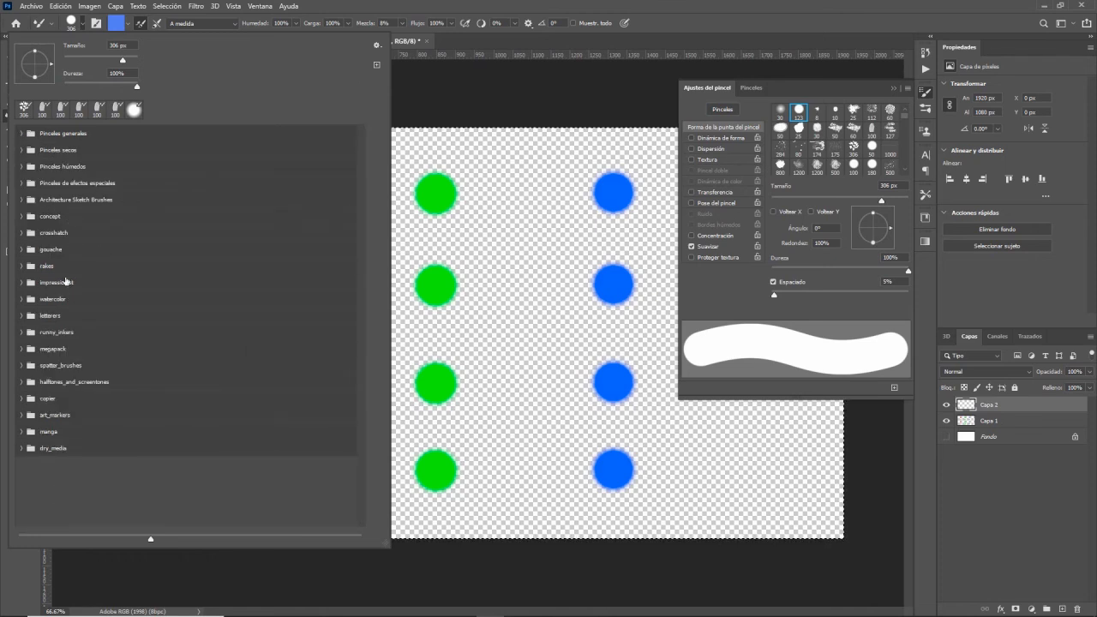
- Restore the Pinceles heredados set to the brush preset list
{"action": "left_click", "coordinate": [379, 45]}
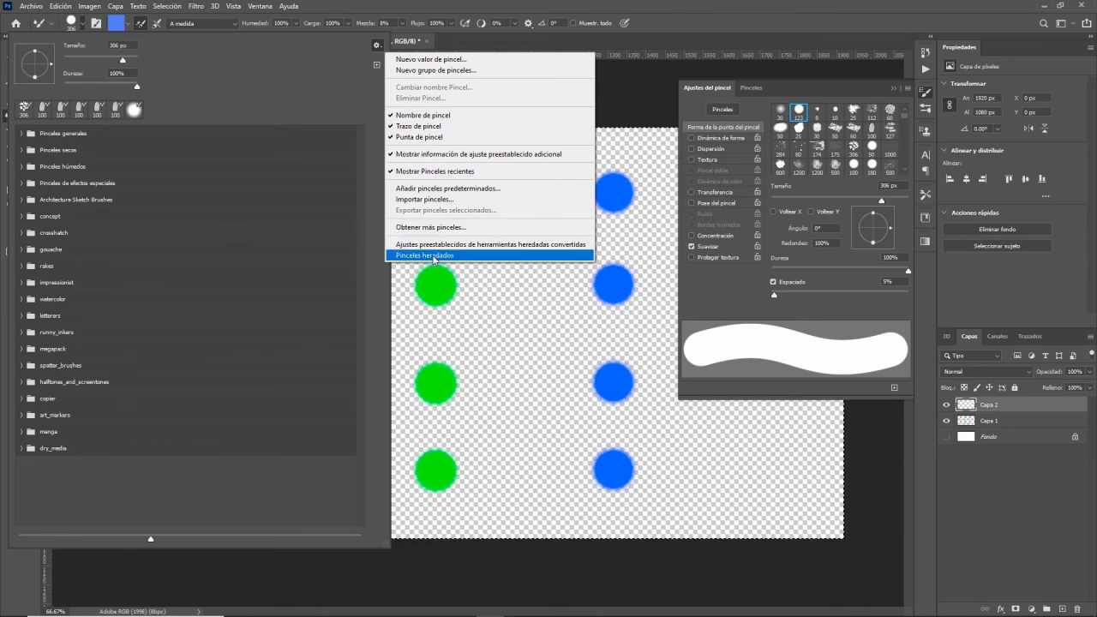
{"action": "left_click", "coordinate": [434, 257]}
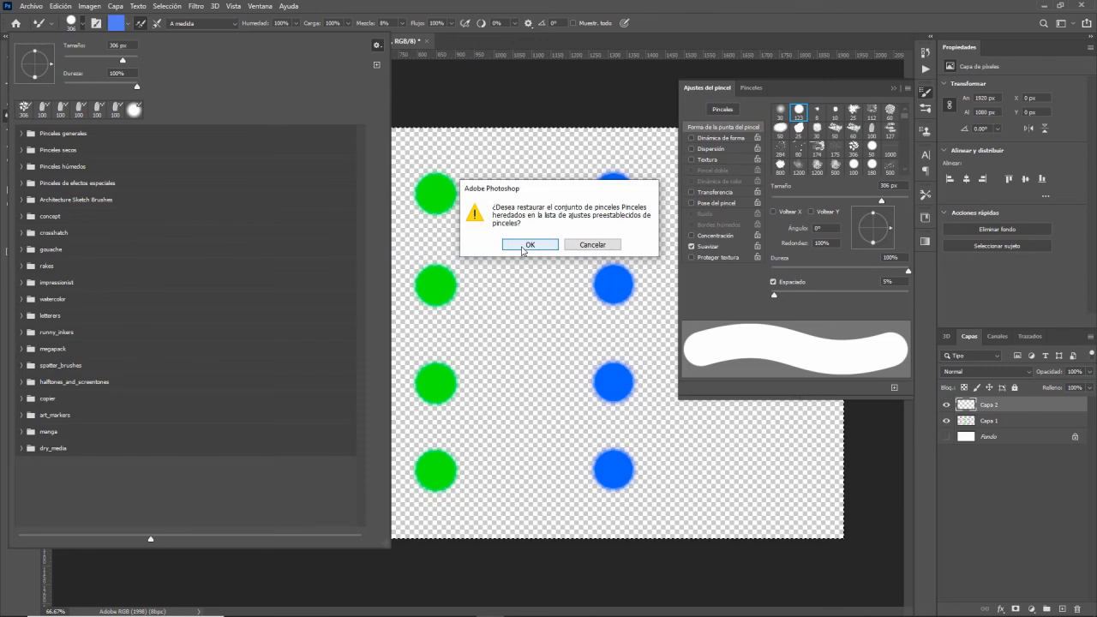
{"action": "left_click", "coordinate": [530, 245]}
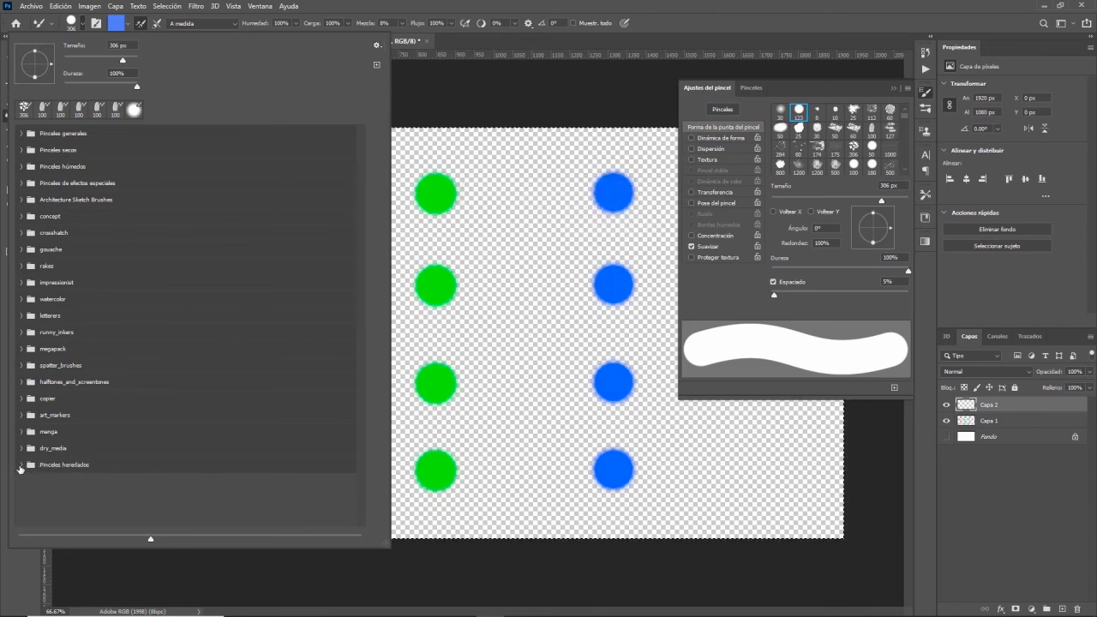
- Choose the Pocas cerdas, ángulo plano brush from Pinceles heredados > Pinceles predeterminados and scribble blue across the middle of the canvas
{"action": "left_click", "coordinate": [21, 466]}
{"action": "left_click_drag", "start_coordinate": [360, 147], "coordinate": [353, 295]}
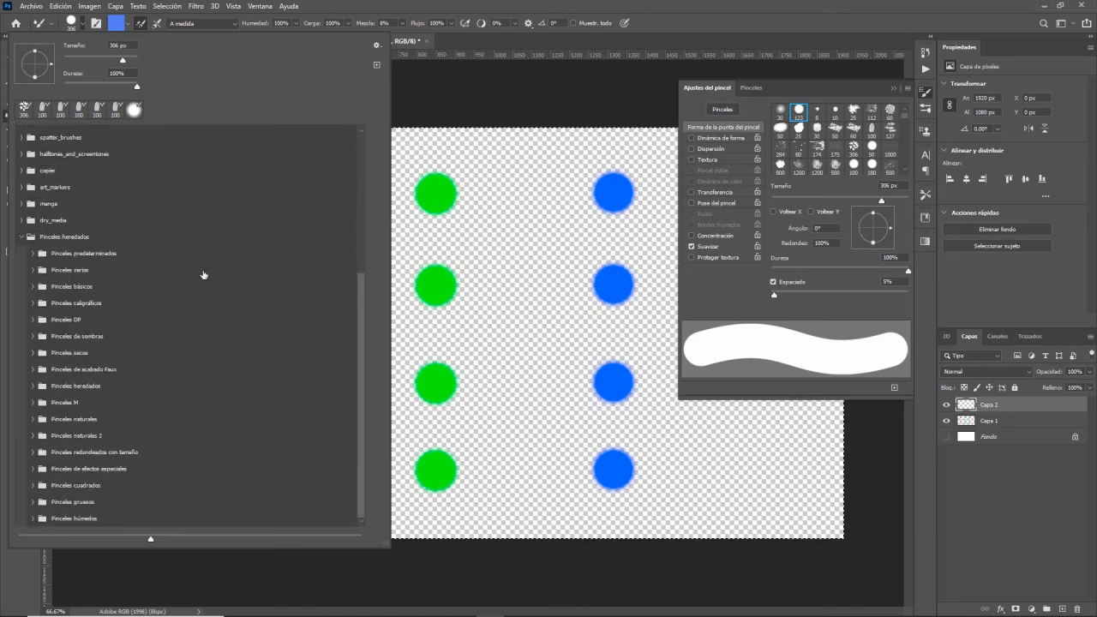
{"action": "left_click", "coordinate": [33, 253]}
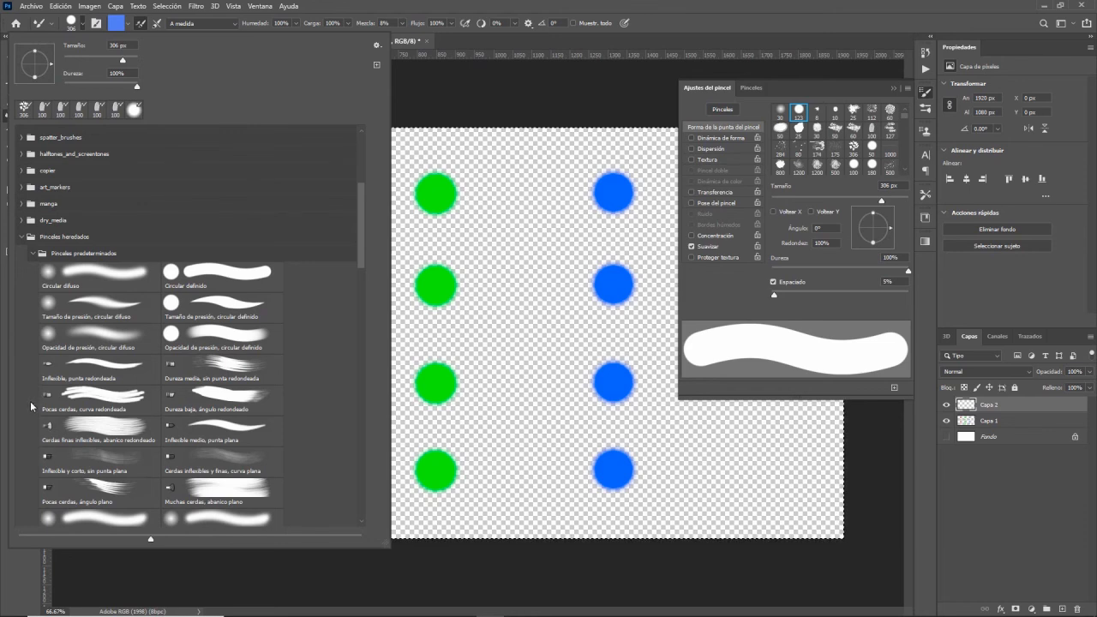
{"action": "left_click", "coordinate": [88, 490]}
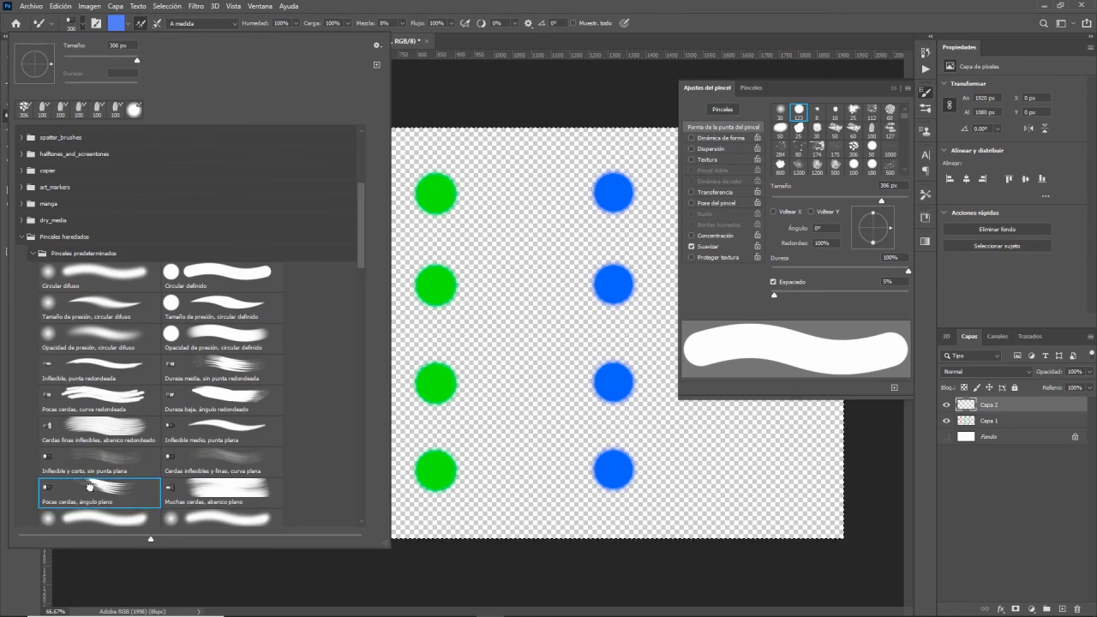
{"action": "left_click", "coordinate": [435, 377]}
{"action": "mouse_move", "coordinate": [429, 367]}
{"action": "left_mouse_down"}
{"action": "mouse_move", "coordinate": [318, 283]}
{"action": "mouse_move", "coordinate": [345, 270]}
{"action": "mouse_move", "coordinate": [461, 358]}
{"action": "mouse_move", "coordinate": [334, 300]}
{"action": "left_mouse_up"}
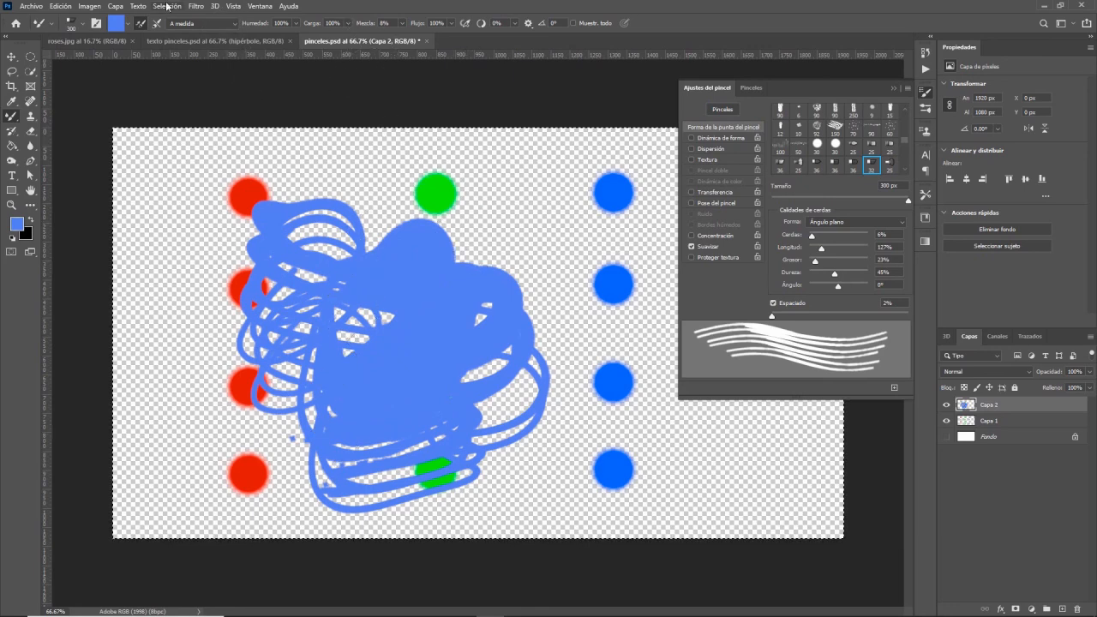
- Apply the Húmedo preset and paint blue bristle strokes over the two upper red dots
{"action": "left_click", "coordinate": [128, 24]}
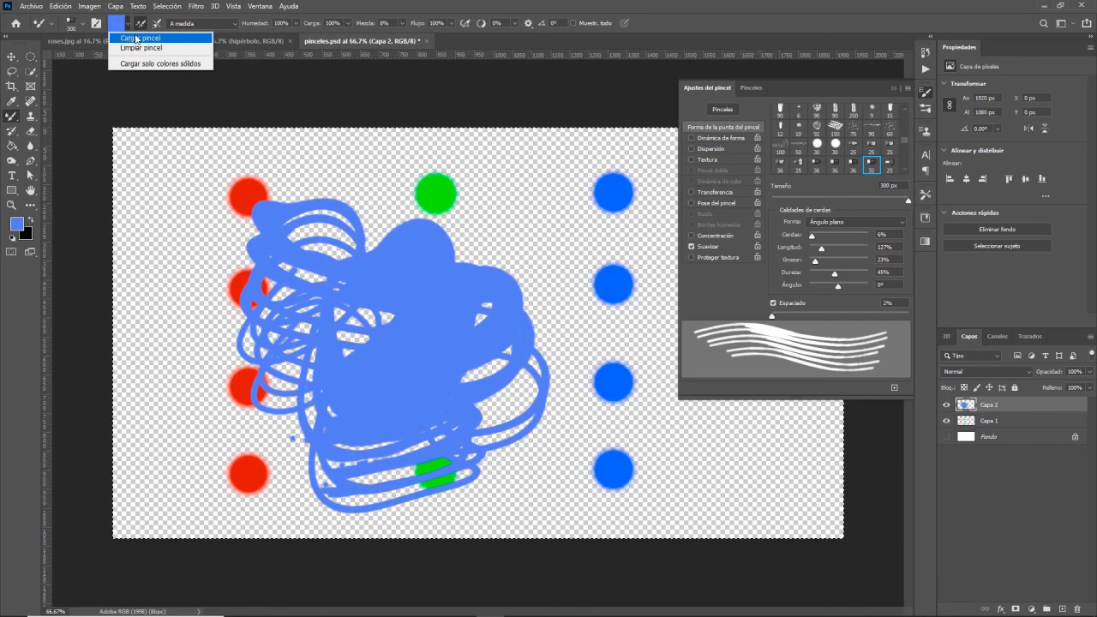
{"action": "left_click", "coordinate": [199, 24]}
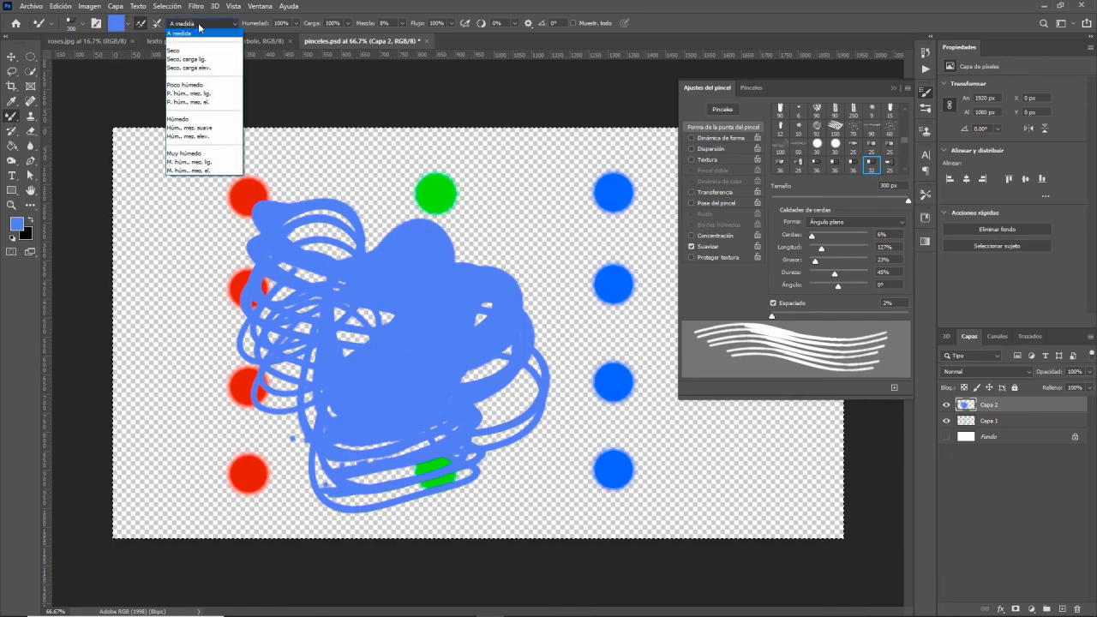
{"action": "left_click", "coordinate": [196, 119]}
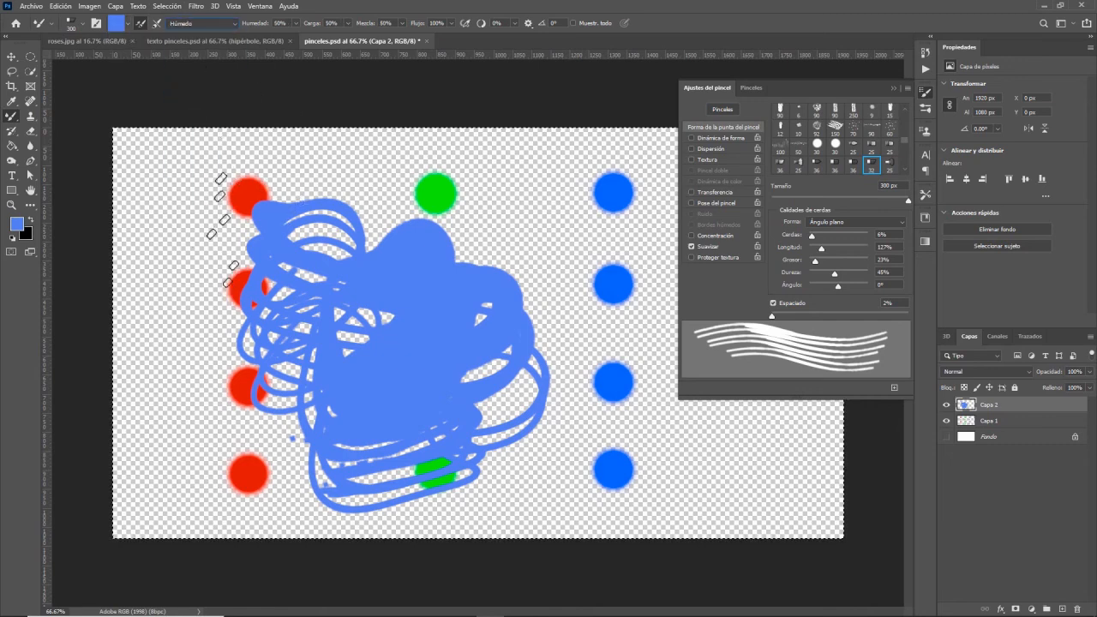
{"action": "left_click_drag", "start_coordinate": [228, 227], "coordinate": [266, 223]}
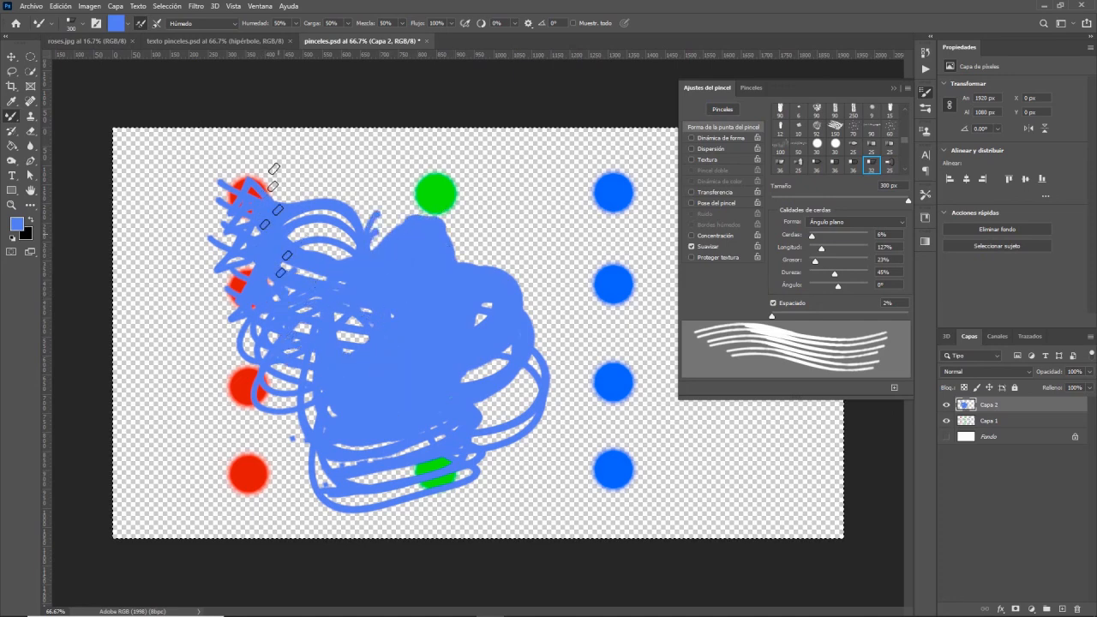
- Clean the brush, turn off loading after each stroke, and smear the blue paint from the top green dot toward the blue dots
{"action": "left_click", "coordinate": [127, 24]}
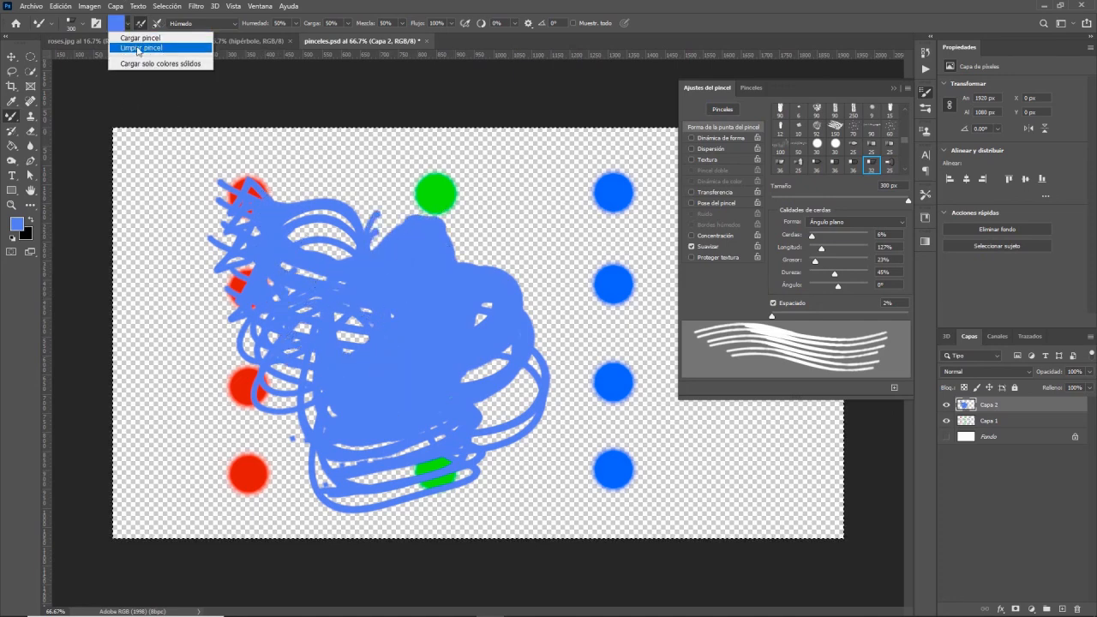
{"action": "left_click", "coordinate": [138, 49]}
{"action": "left_click", "coordinate": [142, 24]}
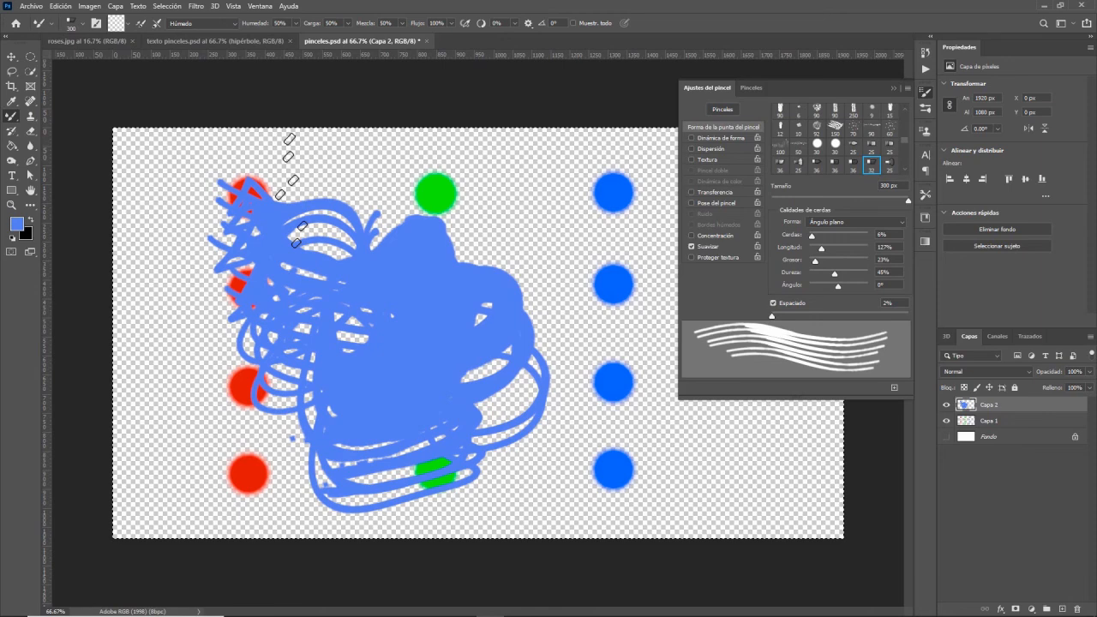
{"action": "mouse_move", "coordinate": [451, 207]}
{"action": "left_mouse_down"}
{"action": "mouse_move", "coordinate": [453, 283]}
{"action": "mouse_move", "coordinate": [654, 310]}
{"action": "mouse_move", "coordinate": [539, 356]}
{"action": "mouse_move", "coordinate": [442, 333]}
{"action": "mouse_move", "coordinate": [512, 369]}
{"action": "left_mouse_up"}
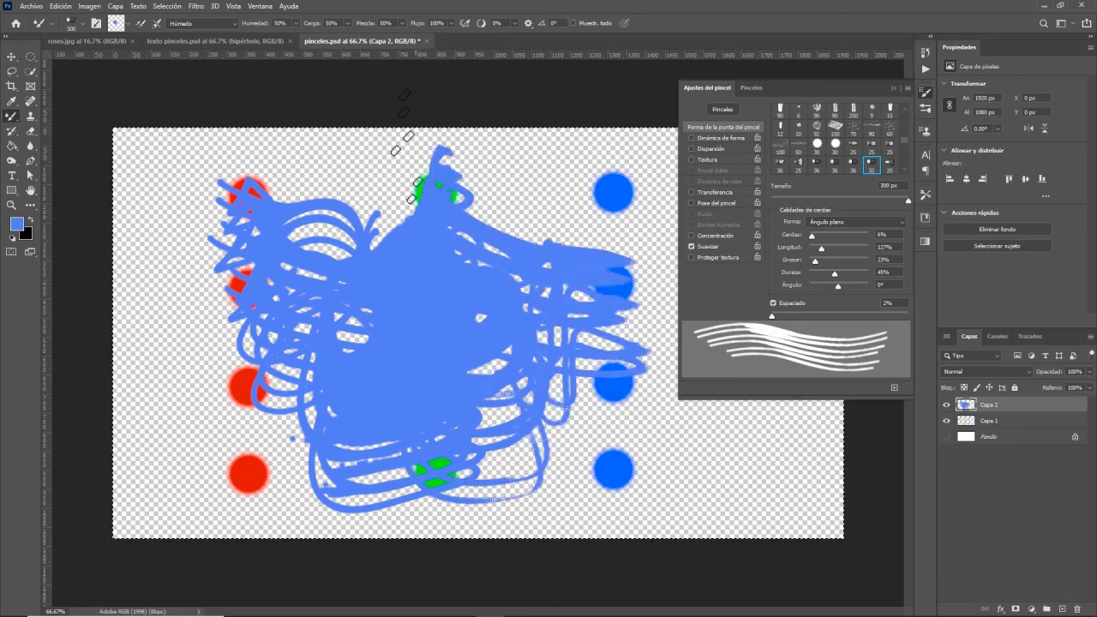
- Set the foreground color to red, e50101
{"action": "left_click", "coordinate": [14, 225]}
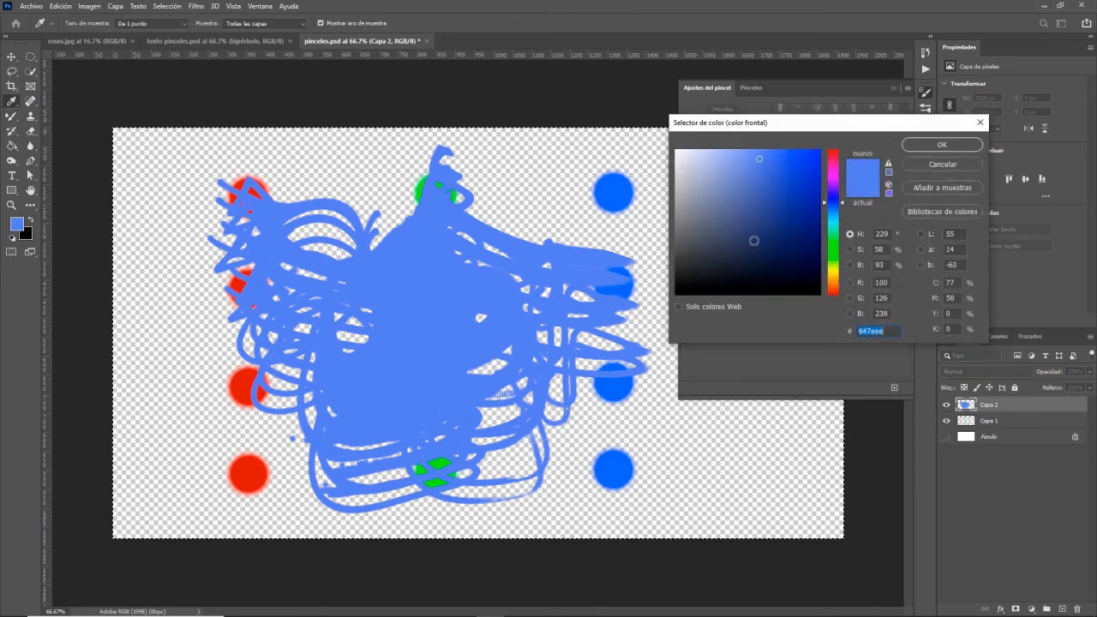
{"action": "left_click_drag", "start_coordinate": [838, 174], "coordinate": [840, 150]}
{"action": "left_click", "coordinate": [818, 161]}
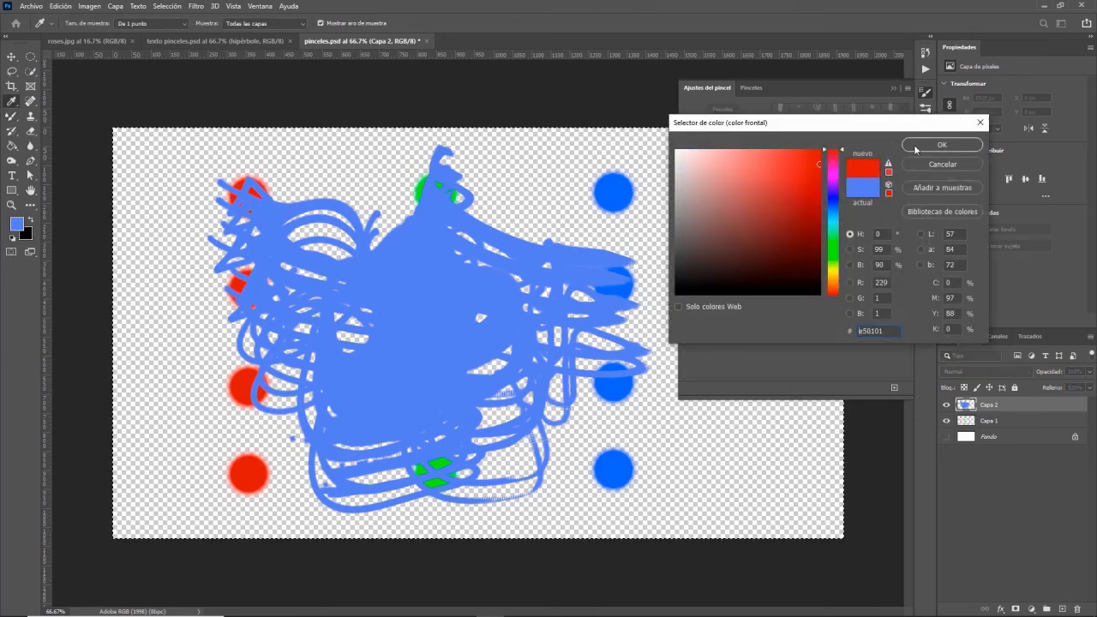
{"action": "left_click", "coordinate": [941, 145]}
- Paint long red strokes across the blue scribble to mix the colors, and clear all the paint from Capa 2
{"action": "mouse_move", "coordinate": [490, 248]}
{"action": "left_mouse_down"}
{"action": "mouse_move", "coordinate": [272, 377]}
{"action": "mouse_move", "coordinate": [340, 359]}
{"action": "mouse_move", "coordinate": [429, 225]}
{"action": "mouse_move", "coordinate": [588, 448]}
{"action": "mouse_move", "coordinate": [463, 429]}
{"action": "left_mouse_up"}
{"action": "mouse_move", "coordinate": [398, 377]}
{"action": "left_mouse_down"}
{"action": "mouse_move", "coordinate": [578, 349]}
{"action": "mouse_move", "coordinate": [352, 286]}
{"action": "mouse_move", "coordinate": [300, 255]}
{"action": "mouse_move", "coordinate": [259, 246]}
{"action": "mouse_move", "coordinate": [291, 264]}
{"action": "mouse_move", "coordinate": [229, 276]}
{"action": "mouse_move", "coordinate": [371, 304]}
{"action": "mouse_move", "coordinate": [190, 252]}
{"action": "mouse_move", "coordinate": [318, 294]}
{"action": "mouse_move", "coordinate": [370, 421]}
{"action": "mouse_move", "coordinate": [588, 393]}
{"action": "mouse_move", "coordinate": [712, 429]}
{"action": "mouse_move", "coordinate": [711, 484]}
{"action": "left_mouse_up"}
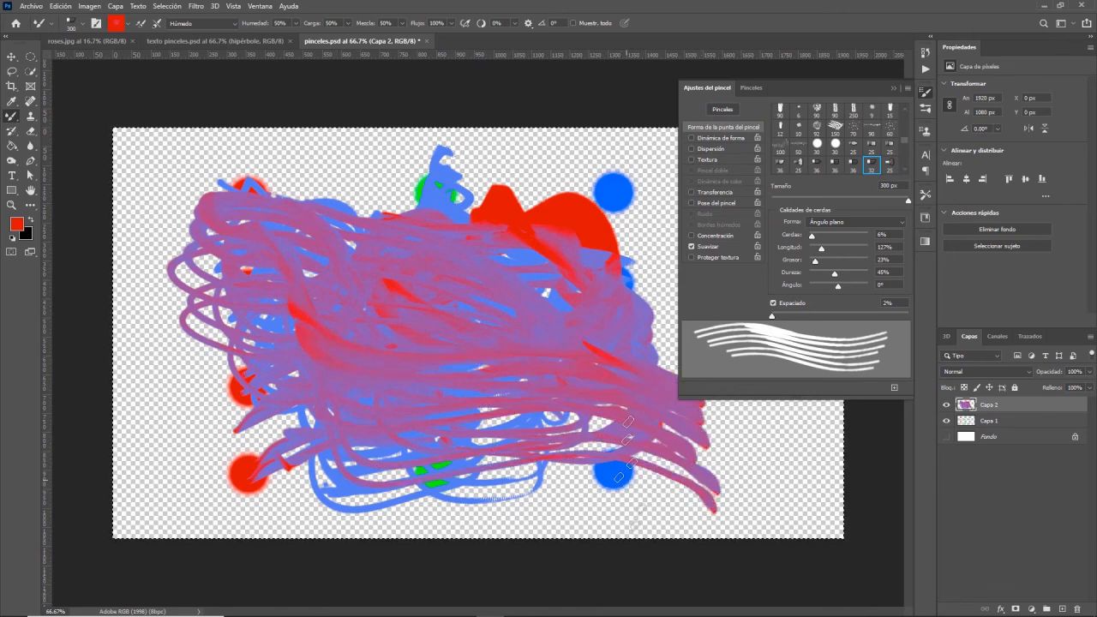
{"action": "mouse_move", "coordinate": [339, 171]}
{"action": "left_mouse_down"}
{"action": "mouse_move", "coordinate": [411, 274]}
{"action": "mouse_move", "coordinate": [441, 544]}
{"action": "left_mouse_up"}
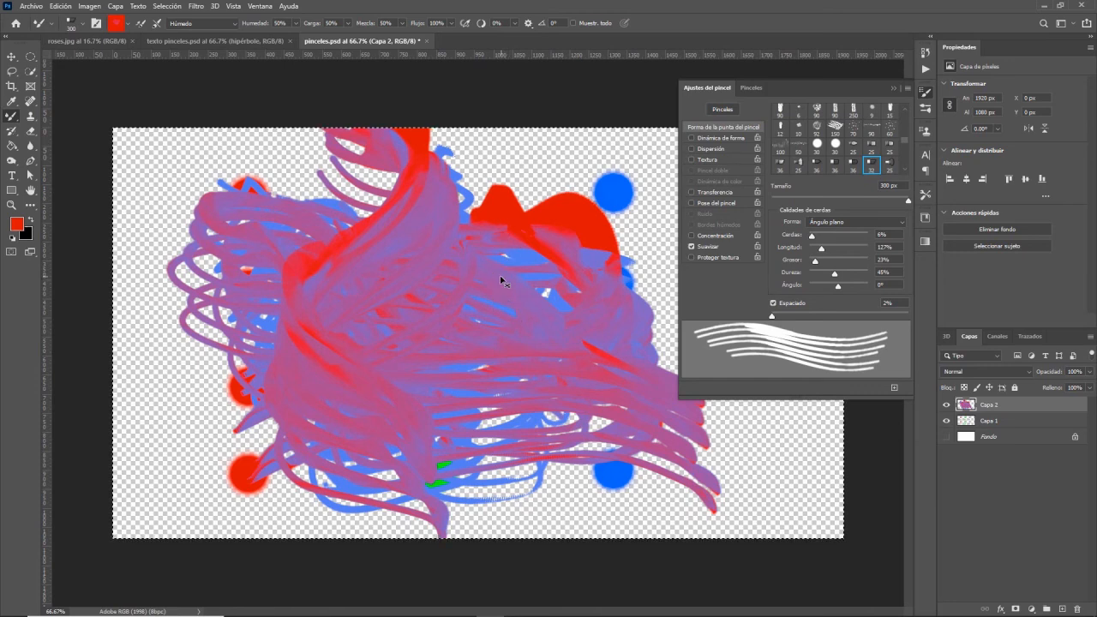
{"action": "key", "text": "Delete"}
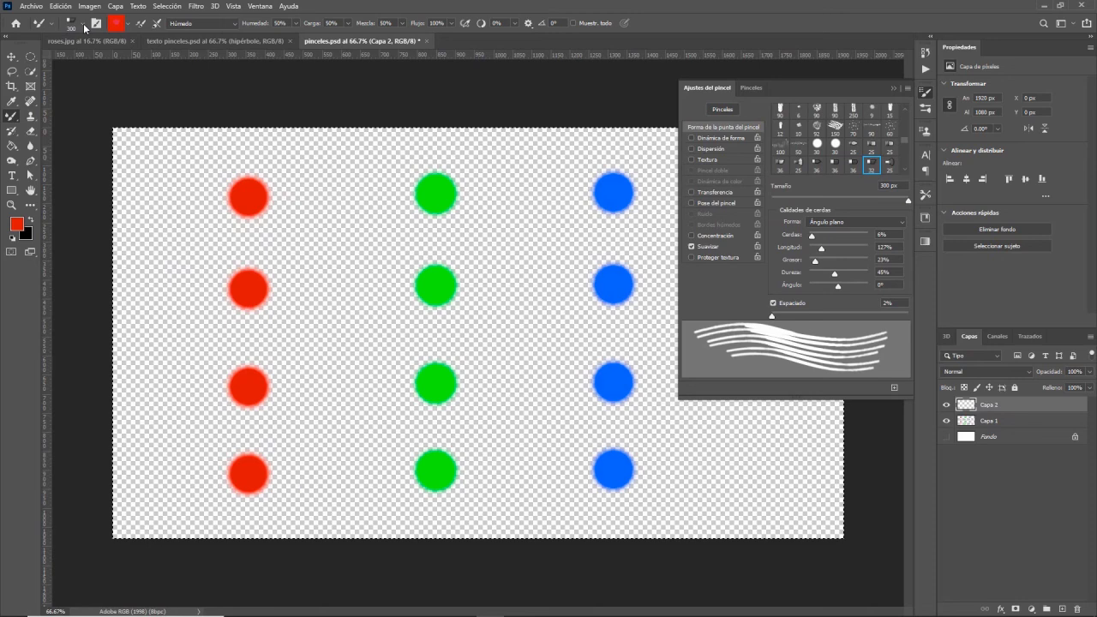
- Paint red strokes across the dots with the Cerdas inflexibles y finas, curva plana brush, and show the Fondo layer behind them
{"action": "left_click", "coordinate": [83, 25]}
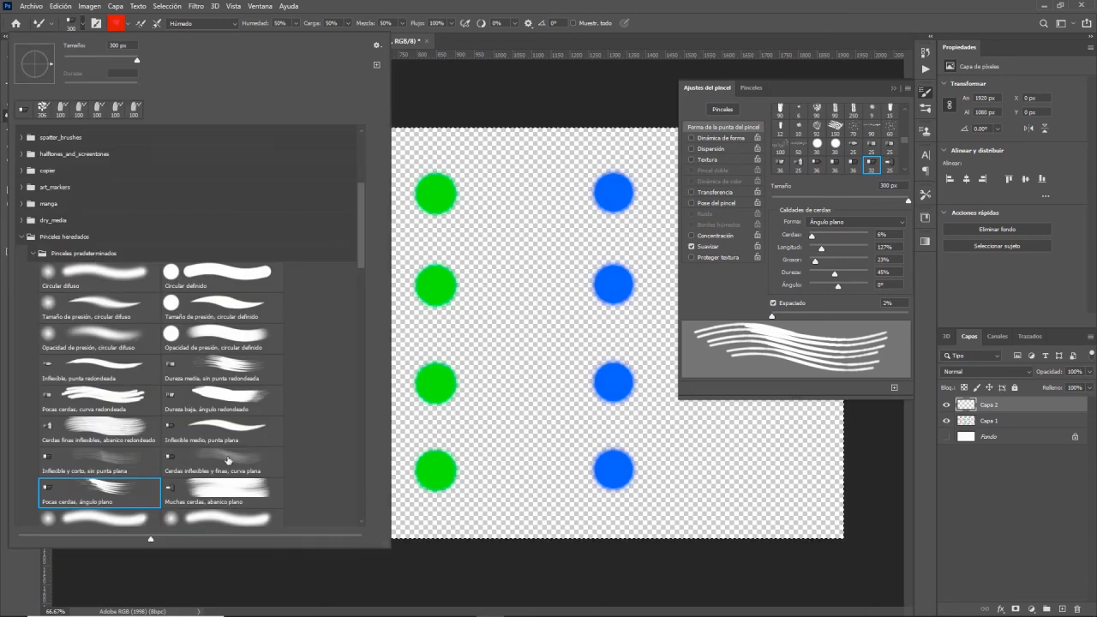
{"action": "left_click", "coordinate": [222, 458]}
{"action": "mouse_move", "coordinate": [480, 359]}
{"action": "left_mouse_down"}
{"action": "mouse_move", "coordinate": [531, 316]}
{"action": "mouse_move", "coordinate": [426, 399]}
{"action": "mouse_move", "coordinate": [442, 359]}
{"action": "mouse_move", "coordinate": [363, 355]}
{"action": "mouse_move", "coordinate": [220, 257]}
{"action": "mouse_move", "coordinate": [191, 265]}
{"action": "left_mouse_up"}
{"action": "mouse_move", "coordinate": [306, 197]}
{"action": "left_mouse_down"}
{"action": "mouse_move", "coordinate": [367, 325]}
{"action": "mouse_move", "coordinate": [384, 201]}
{"action": "left_mouse_up"}
{"action": "key", "text": "alt"}
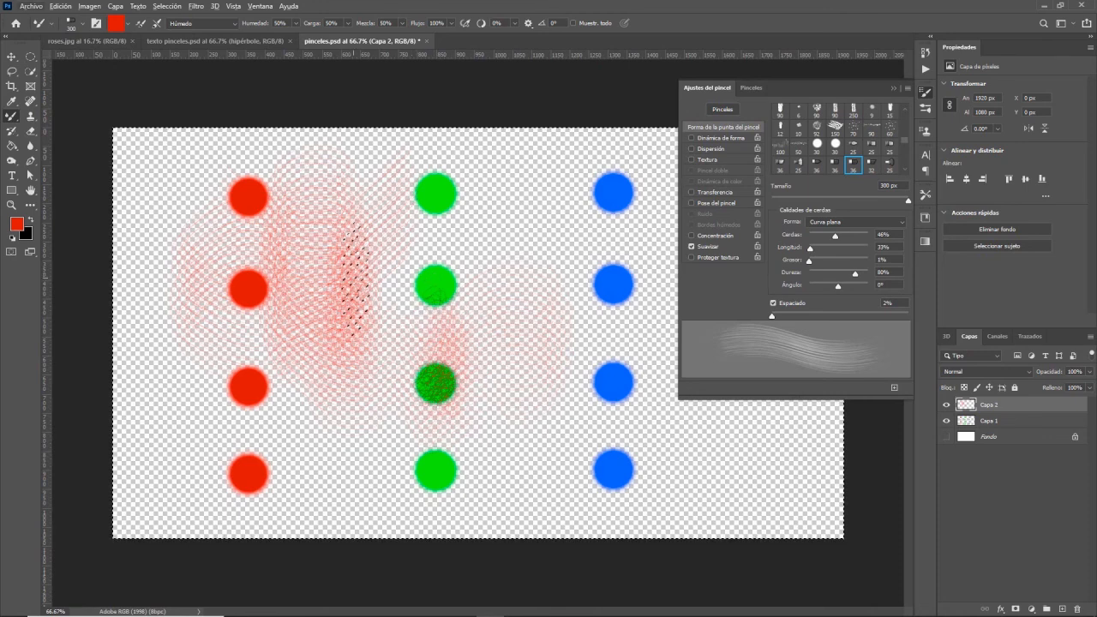
{"action": "right_click", "coordinate": [352, 280], "text": "alt"}
{"action": "mouse_move", "coordinate": [486, 229]}
{"action": "left_mouse_down"}
{"action": "mouse_move", "coordinate": [626, 259]}
{"action": "mouse_move", "coordinate": [483, 261]}
{"action": "mouse_move", "coordinate": [680, 246]}
{"action": "mouse_move", "coordinate": [434, 272]}
{"action": "mouse_move", "coordinate": [543, 308]}
{"action": "mouse_move", "coordinate": [318, 337]}
{"action": "mouse_move", "coordinate": [396, 440]}
{"action": "mouse_move", "coordinate": [421, 337]}
{"action": "mouse_move", "coordinate": [499, 394]}
{"action": "left_mouse_up"}
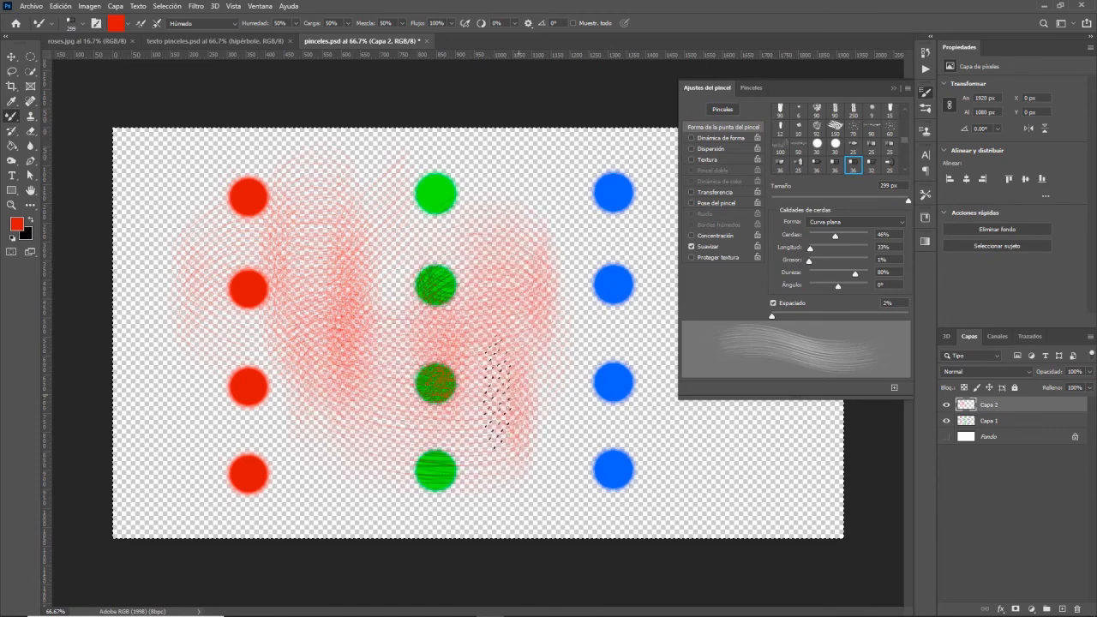
{"action": "left_click", "coordinate": [946, 437]}
{"action": "mouse_move", "coordinate": [566, 282]}
{"action": "left_mouse_down"}
{"action": "mouse_move", "coordinate": [643, 381]}
{"action": "mouse_move", "coordinate": [582, 420]}
{"action": "mouse_move", "coordinate": [531, 432]}
{"action": "left_mouse_up"}
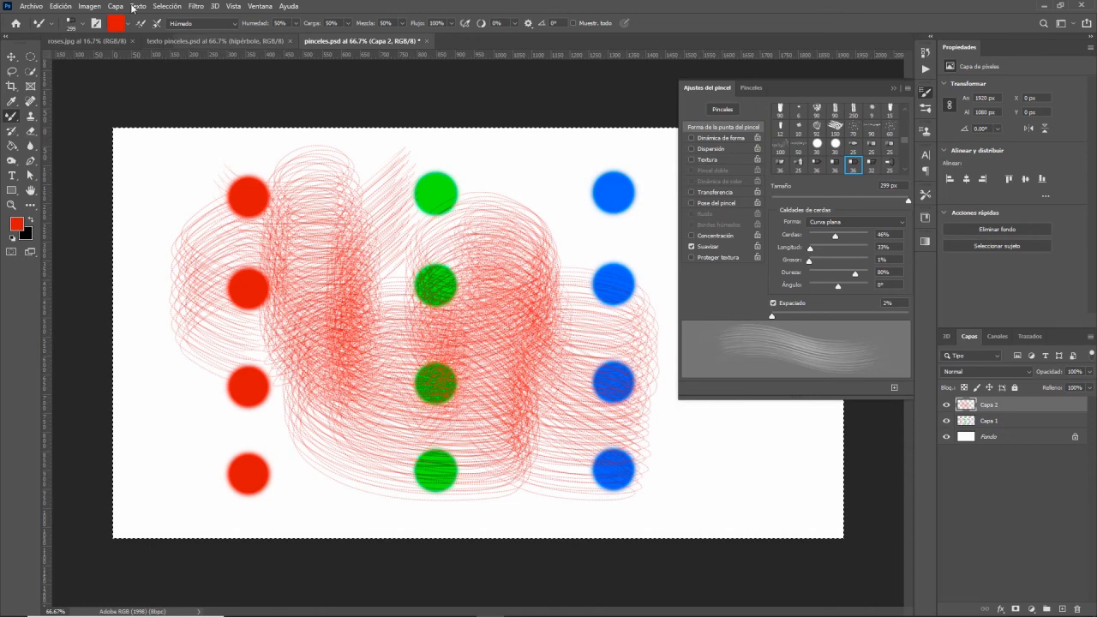
- Choose the Muchas cerdas, abanico plano brush and cover most of the dots with broad red strokes
{"action": "left_click", "coordinate": [82, 23]}
{"action": "left_click", "coordinate": [212, 496]}
{"action": "mouse_move", "coordinate": [578, 317]}
{"action": "left_mouse_down"}
{"action": "mouse_move", "coordinate": [608, 323]}
{"action": "mouse_move", "coordinate": [612, 355]}
{"action": "left_mouse_up"}
{"action": "mouse_move", "coordinate": [190, 274]}
{"action": "left_mouse_down"}
{"action": "mouse_move", "coordinate": [218, 296]}
{"action": "mouse_move", "coordinate": [448, 343]}
{"action": "left_mouse_up"}
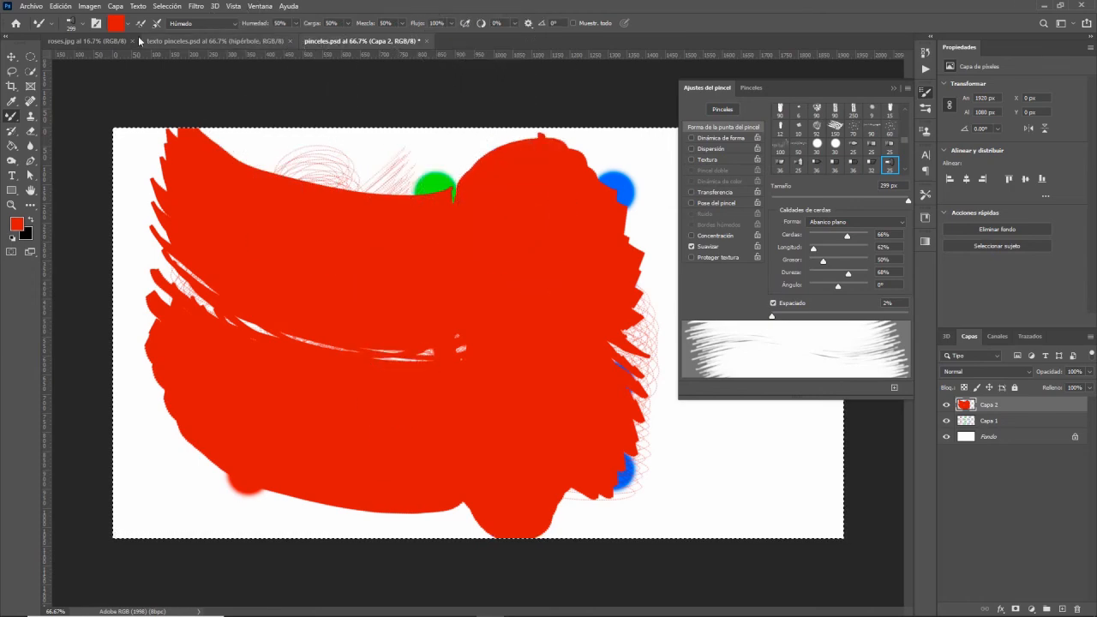
- Add a new layer to roses.jpg and choose the Pocas cerdas, ángulo plano brush
{"action": "left_click", "coordinate": [63, 41]}
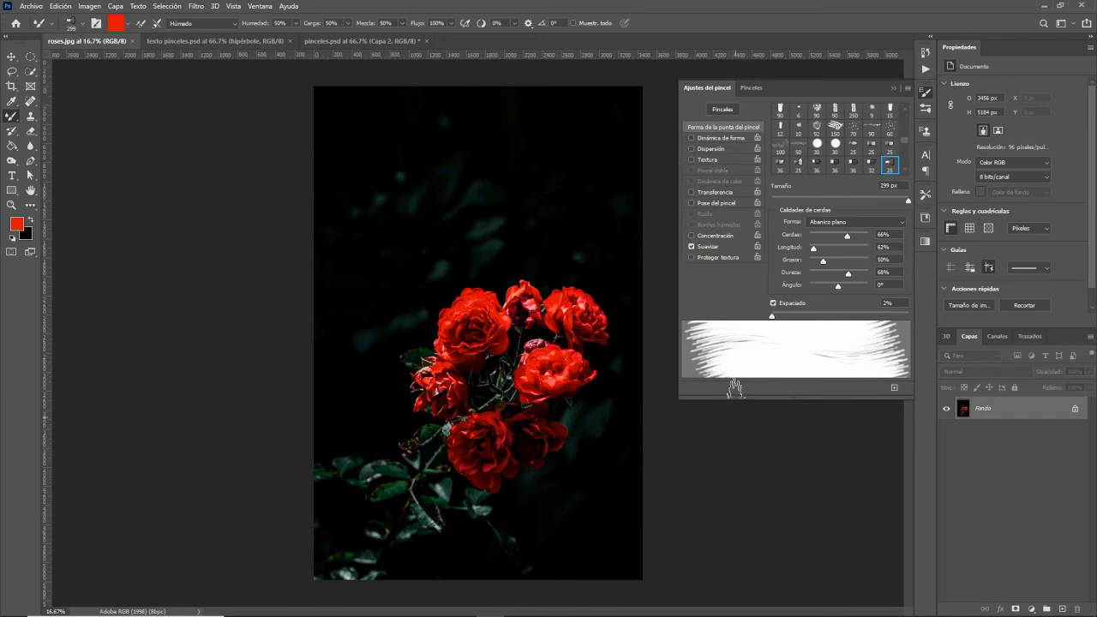
{"action": "left_click", "coordinate": [1063, 609]}
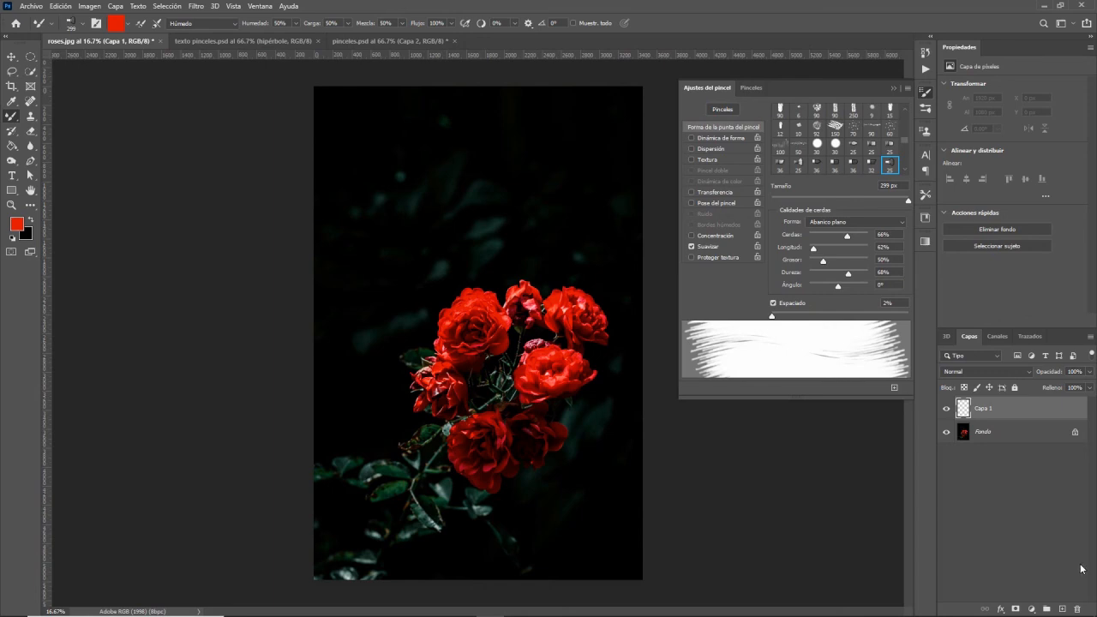
{"action": "left_click", "coordinate": [81, 25]}
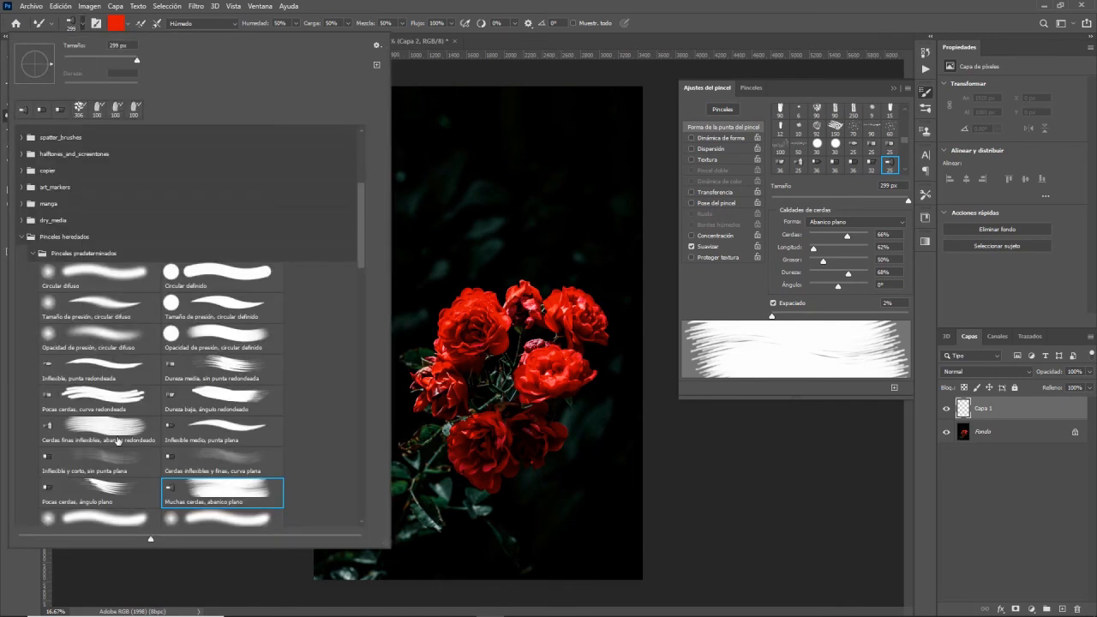
{"action": "left_click", "coordinate": [103, 495]}
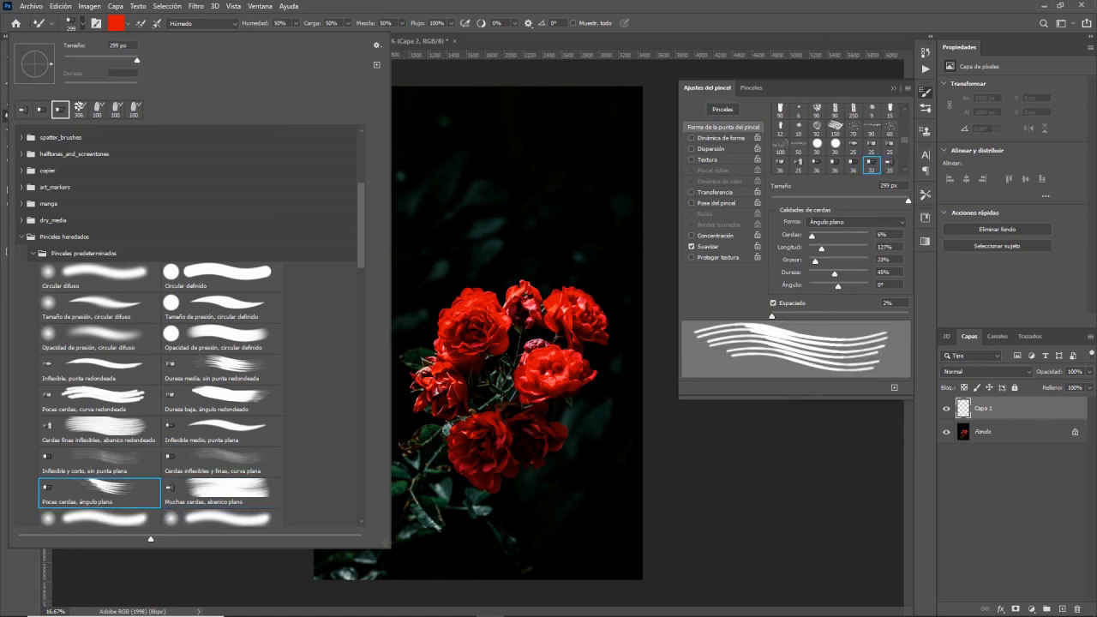
{"action": "left_click", "coordinate": [1014, 412]}
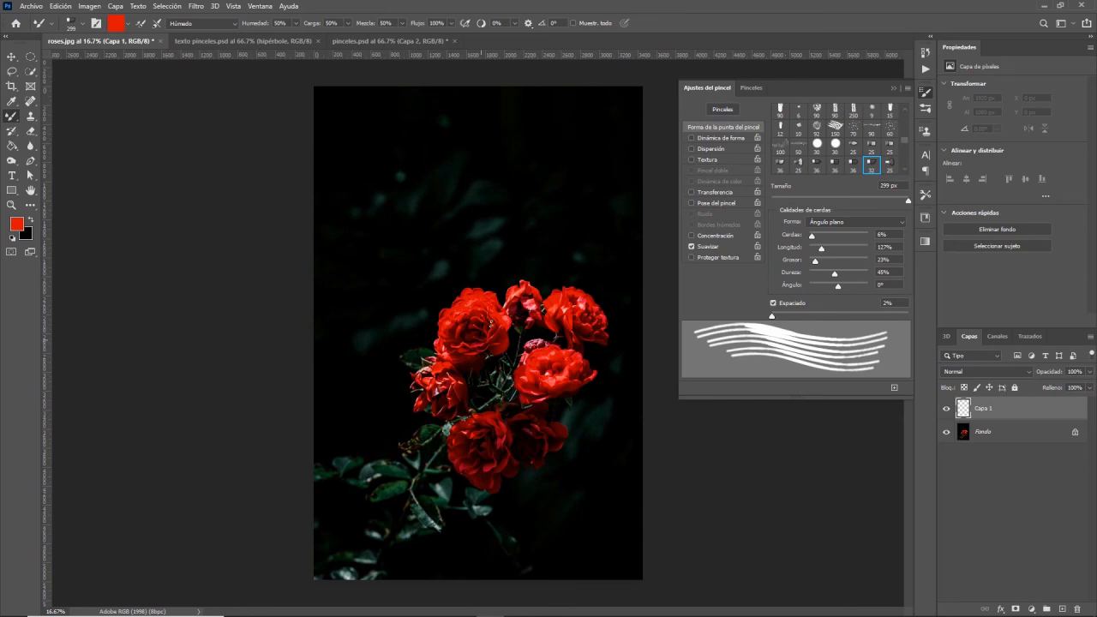
- Enlarge the view of the roses and reduce the Mixer Brush size to 219 px
{"action": "mouse_move", "coordinate": [521, 303]}
{"action": "left_mouse_down"}
{"action": "mouse_move", "coordinate": [501, 299]}
{"action": "mouse_move", "coordinate": [692, 314]}
{"action": "mouse_move", "coordinate": [747, 329]}
{"action": "left_mouse_up"}
{"action": "key", "text": "z"}
{"action": "left_click", "coordinate": [525, 396]}
{"action": "left_click", "coordinate": [538, 388]}
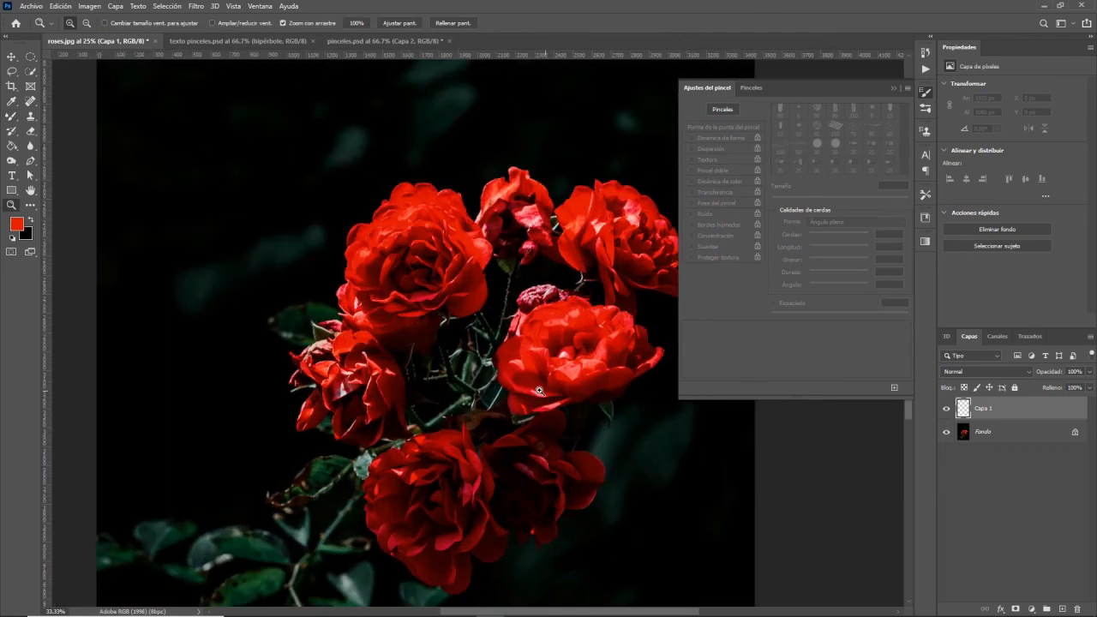
{"action": "key", "text": "b"}
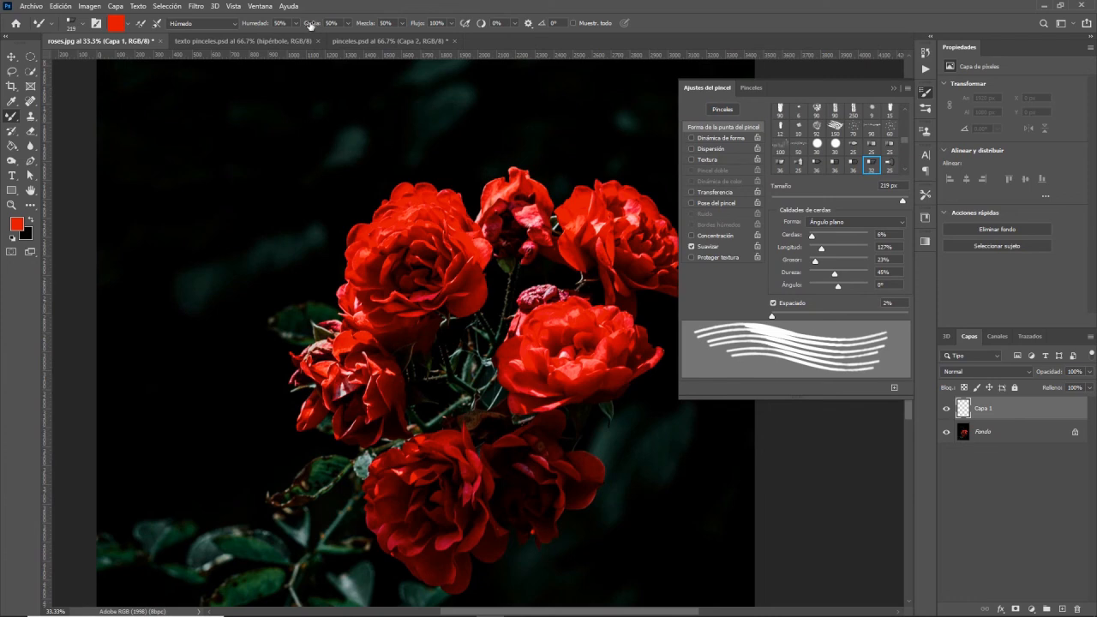
- Clean the brush, try to blend the lower petals of the large upper-left rose with a 119 px tip, and undo the strokes
{"action": "left_click", "coordinate": [128, 28]}
{"action": "left_click", "coordinate": [150, 47]}
{"action": "left_click_drag", "start_coordinate": [447, 305], "coordinate": [437, 311]}
{"action": "left_click_drag", "start_coordinate": [469, 288], "coordinate": [442, 291]}
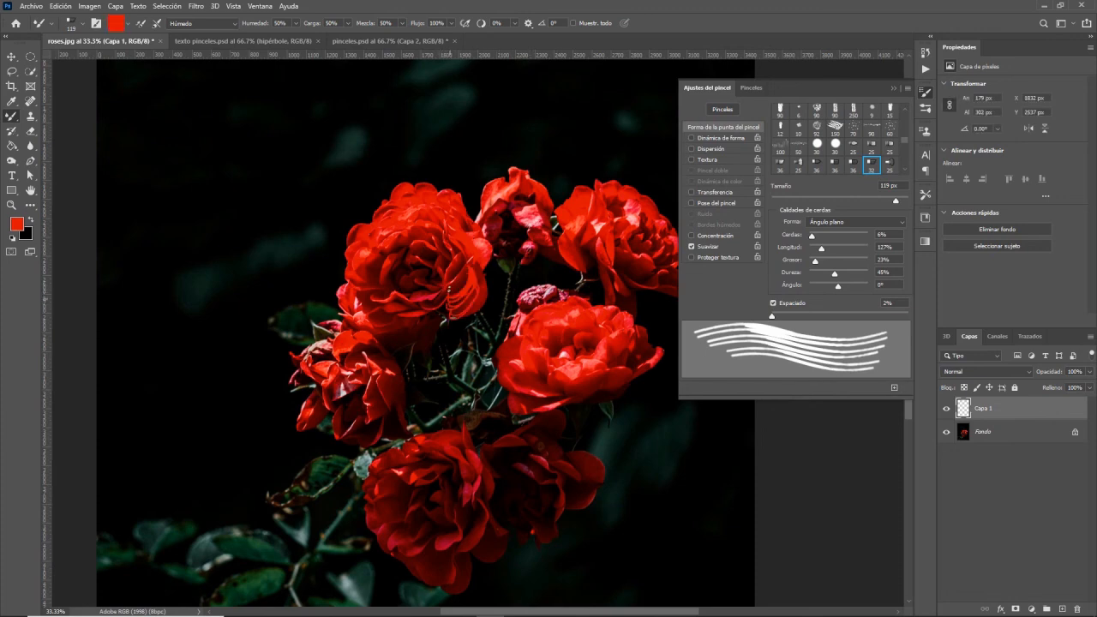
{"action": "key", "text": "ctrl+z"}
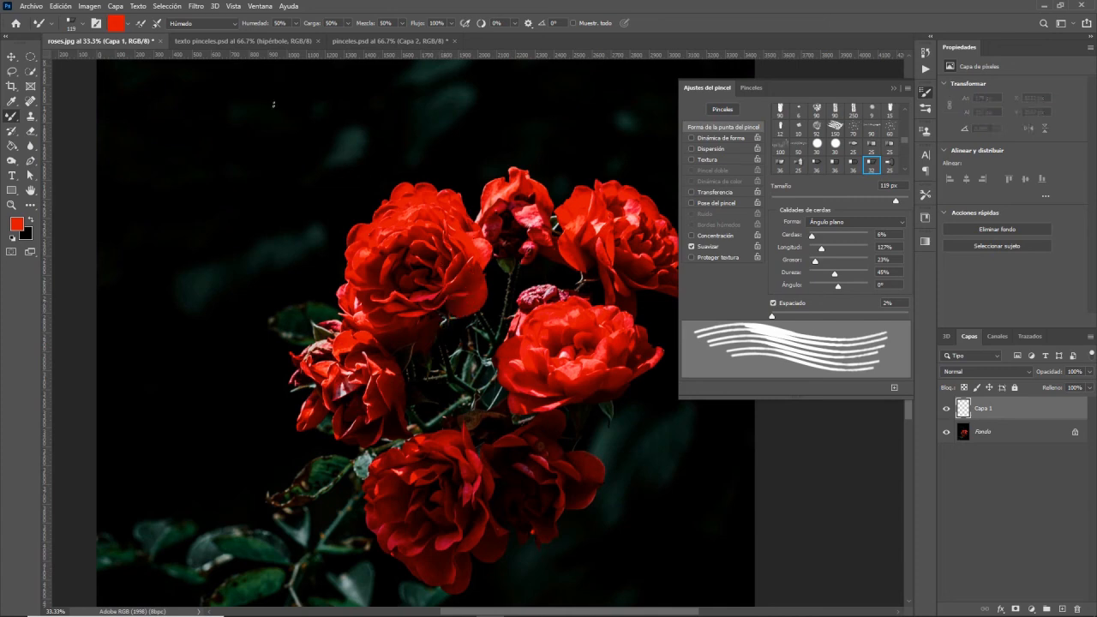
- Clean the brush, keep only cleaning after each stroke enabled, and turn on sampling of all layers
{"action": "left_click", "coordinate": [127, 24]}
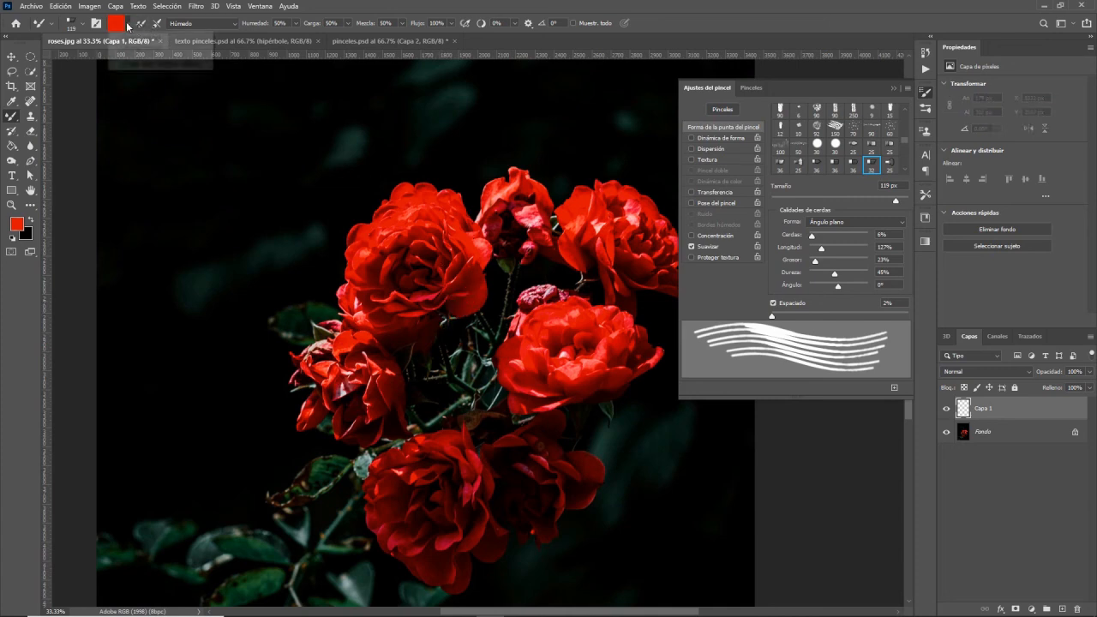
{"action": "left_click", "coordinate": [141, 48]}
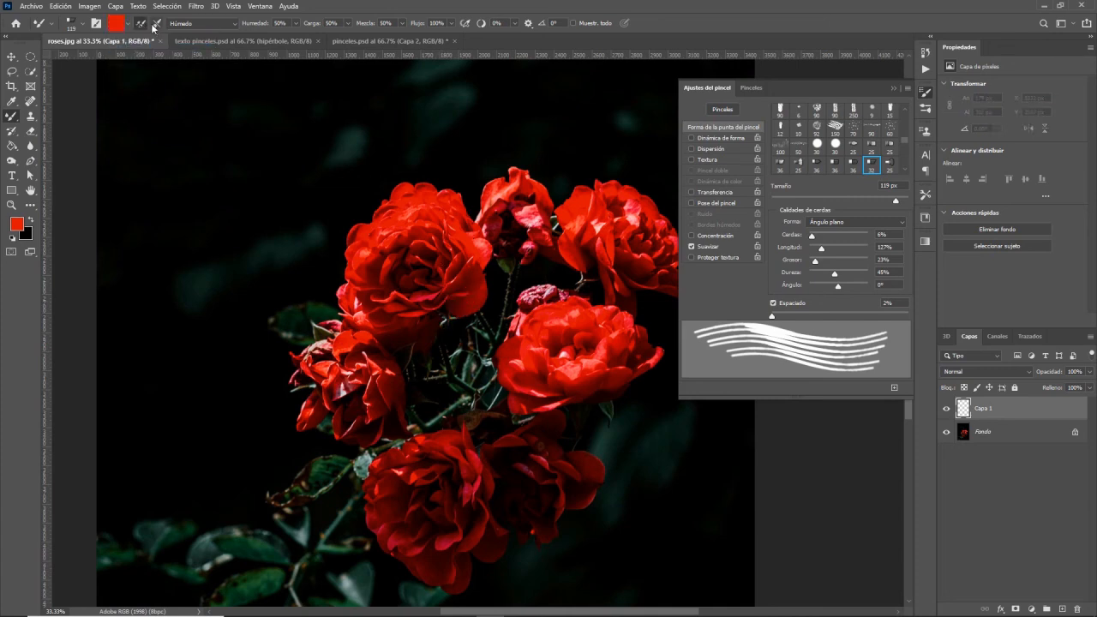
{"action": "left_click", "coordinate": [157, 24]}
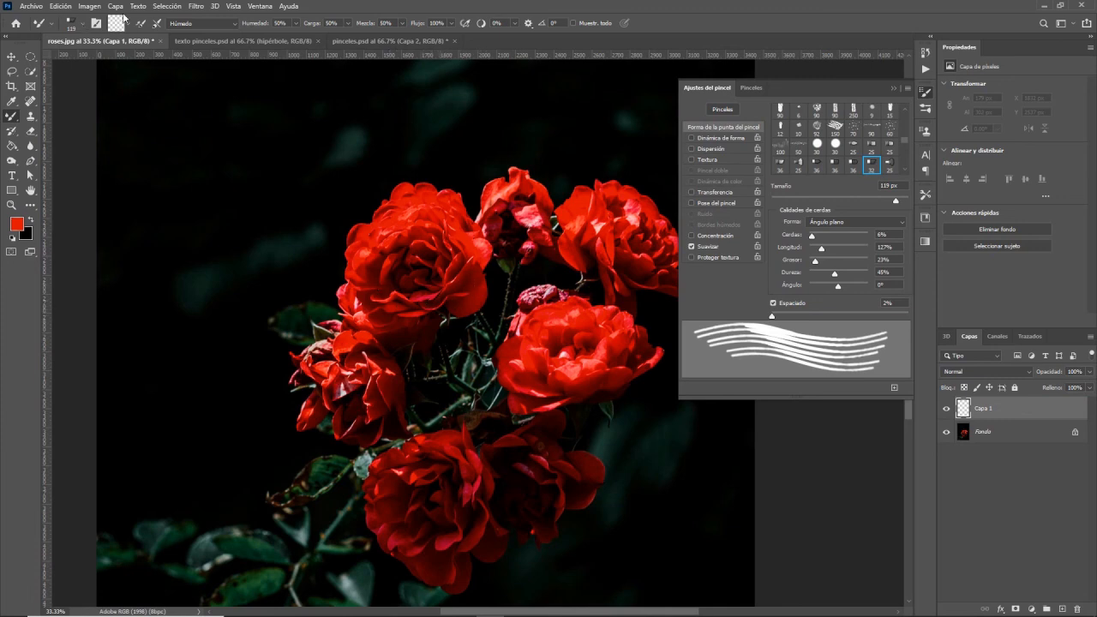
{"action": "left_click", "coordinate": [156, 24]}
{"action": "left_click", "coordinate": [574, 23]}
- Blend the petals around the large upper-left rose on Capa 1 with curved bristle strokes
{"action": "left_click_drag", "start_coordinate": [465, 259], "coordinate": [481, 282]}
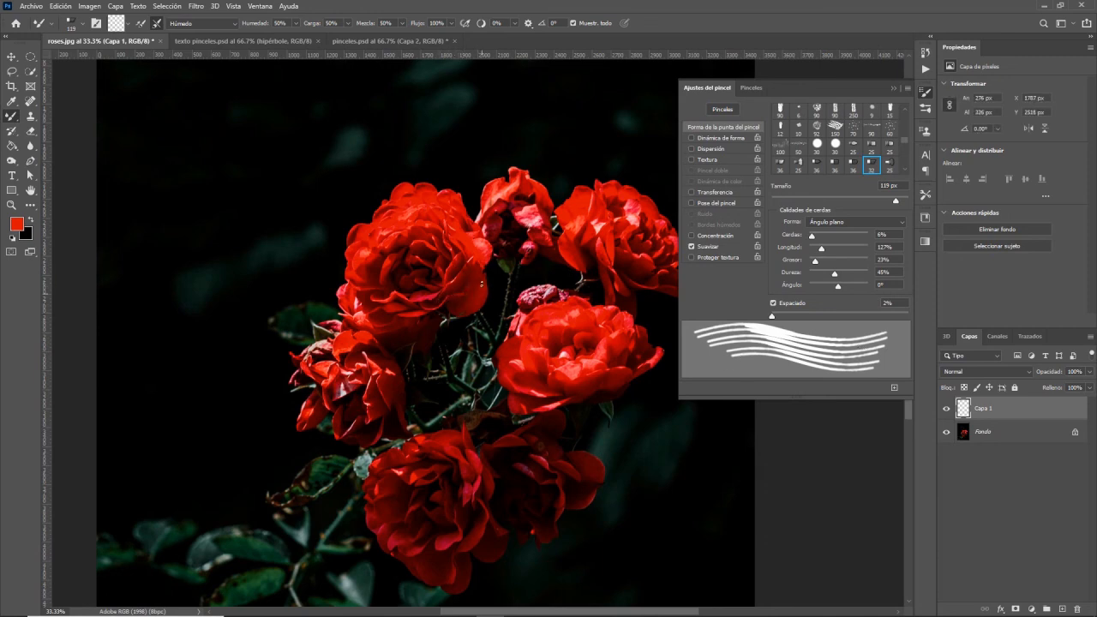
{"action": "mouse_move", "coordinate": [433, 315]}
{"action": "left_mouse_down"}
{"action": "mouse_move", "coordinate": [374, 315]}
{"action": "mouse_move", "coordinate": [364, 256]}
{"action": "left_mouse_up"}
{"action": "mouse_move", "coordinate": [339, 313]}
{"action": "left_mouse_down"}
{"action": "mouse_move", "coordinate": [340, 236]}
{"action": "mouse_move", "coordinate": [402, 197]}
{"action": "mouse_move", "coordinate": [392, 180]}
{"action": "mouse_move", "coordinate": [353, 227]}
{"action": "mouse_move", "coordinate": [369, 230]}
{"action": "left_mouse_up"}
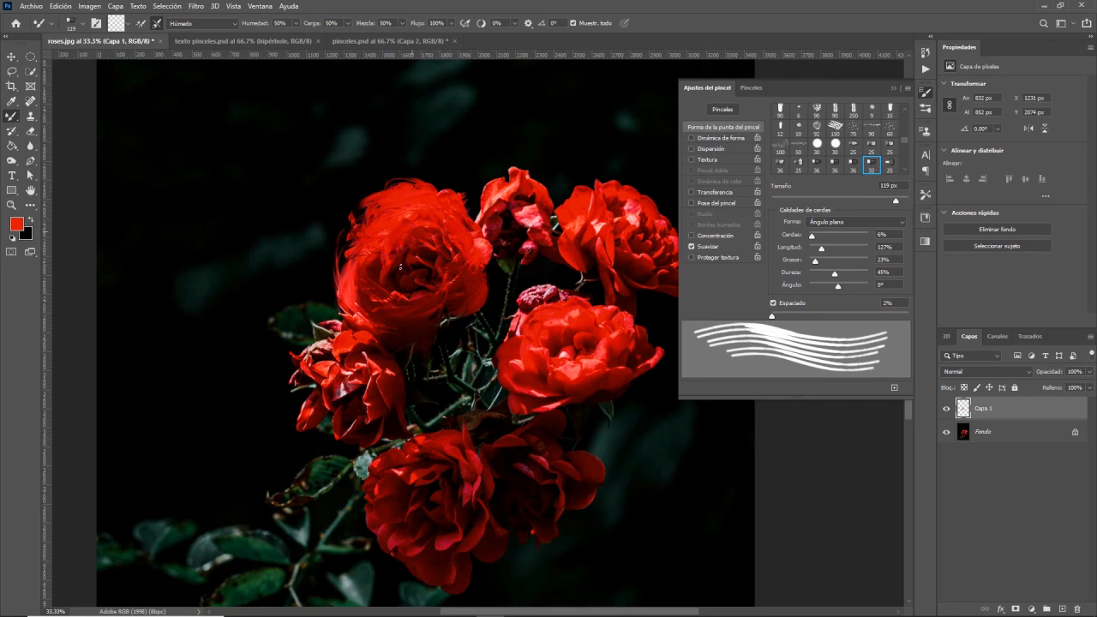
- Blend the petals of the large upper-left rose, the pink bud and the upper-right rose with curved strokes, using 119 and 262 px tips
{"action": "mouse_move", "coordinate": [377, 250]}
{"action": "left_mouse_down"}
{"action": "mouse_move", "coordinate": [416, 270]}
{"action": "mouse_move", "coordinate": [431, 254]}
{"action": "mouse_move", "coordinate": [395, 260]}
{"action": "left_mouse_up"}
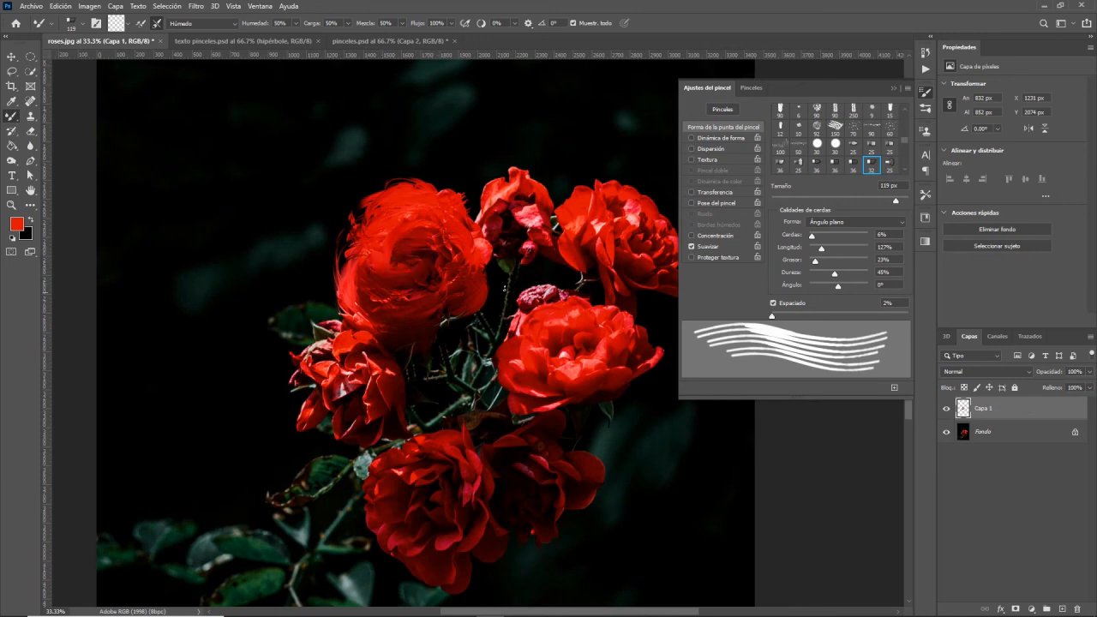
{"action": "mouse_move", "coordinate": [484, 218]}
{"action": "left_mouse_down"}
{"action": "mouse_move", "coordinate": [518, 179]}
{"action": "mouse_move", "coordinate": [531, 180]}
{"action": "mouse_move", "coordinate": [499, 208]}
{"action": "mouse_move", "coordinate": [535, 204]}
{"action": "mouse_move", "coordinate": [533, 191]}
{"action": "mouse_move", "coordinate": [532, 237]}
{"action": "mouse_move", "coordinate": [514, 249]}
{"action": "mouse_move", "coordinate": [487, 210]}
{"action": "mouse_move", "coordinate": [524, 233]}
{"action": "mouse_move", "coordinate": [501, 214]}
{"action": "left_mouse_up"}
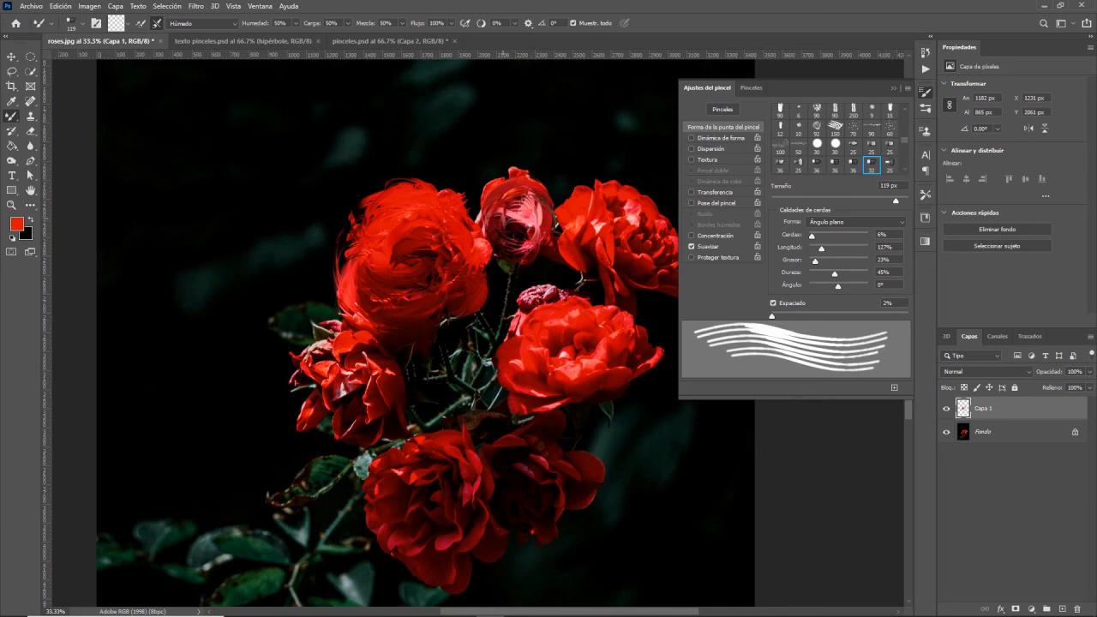
{"action": "mouse_move", "coordinate": [580, 243]}
{"action": "left_mouse_down"}
{"action": "mouse_move", "coordinate": [584, 203]}
{"action": "mouse_move", "coordinate": [572, 216]}
{"action": "mouse_move", "coordinate": [593, 192]}
{"action": "mouse_move", "coordinate": [561, 217]}
{"action": "mouse_move", "coordinate": [600, 184]}
{"action": "mouse_move", "coordinate": [570, 236]}
{"action": "mouse_move", "coordinate": [598, 190]}
{"action": "left_mouse_up"}
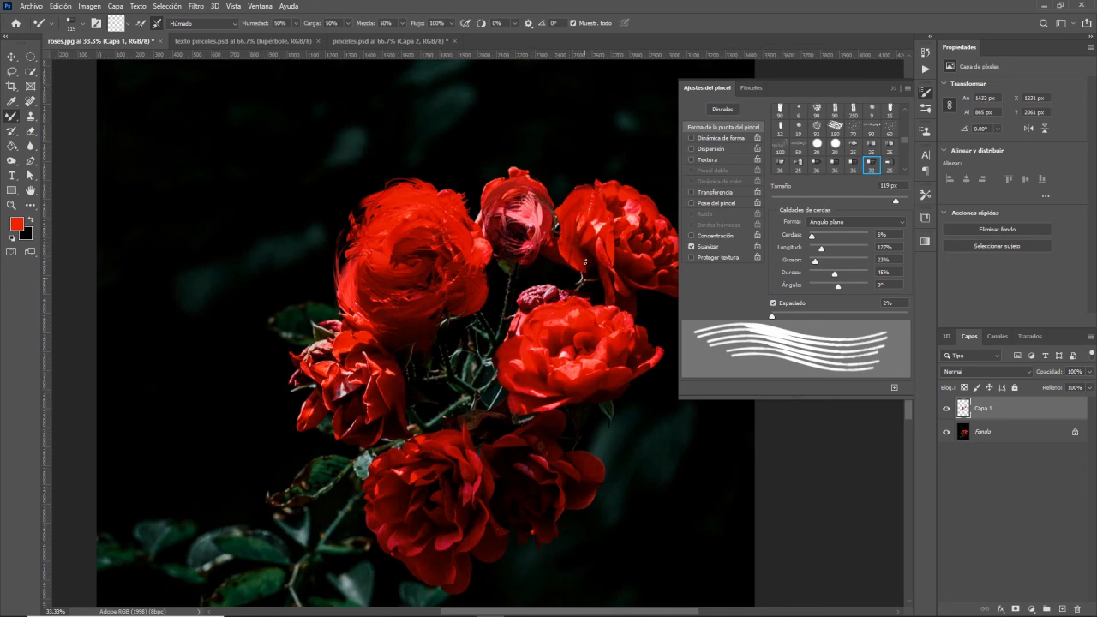
{"action": "mouse_move", "coordinate": [589, 254]}
{"action": "left_mouse_down"}
{"action": "mouse_move", "coordinate": [611, 219]}
{"action": "mouse_move", "coordinate": [634, 266]}
{"action": "mouse_move", "coordinate": [617, 251]}
{"action": "mouse_move", "coordinate": [634, 257]}
{"action": "mouse_move", "coordinate": [635, 205]}
{"action": "mouse_move", "coordinate": [639, 244]}
{"action": "left_mouse_up"}
{"action": "mouse_move", "coordinate": [612, 202]}
{"action": "left_mouse_down"}
{"action": "mouse_move", "coordinate": [634, 236]}
{"action": "mouse_move", "coordinate": [583, 219]}
{"action": "mouse_move", "coordinate": [578, 190]}
{"action": "left_mouse_up"}
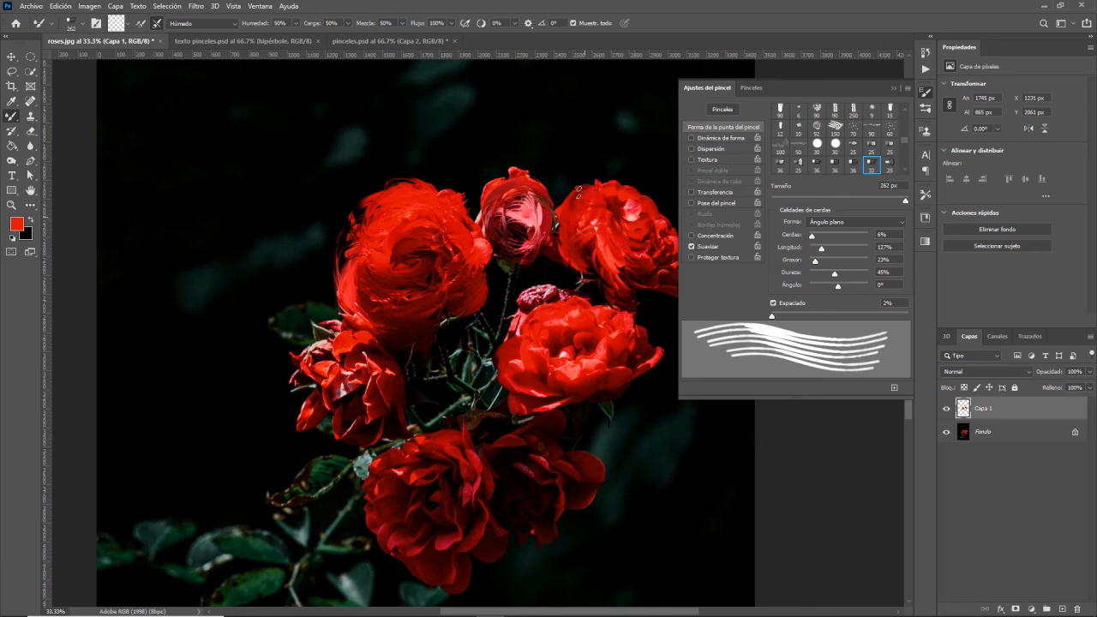
{"action": "mouse_move", "coordinate": [516, 205]}
{"action": "left_mouse_down"}
{"action": "mouse_move", "coordinate": [514, 214]}
{"action": "mouse_move", "coordinate": [526, 197]}
{"action": "mouse_move", "coordinate": [532, 253]}
{"action": "left_mouse_up"}
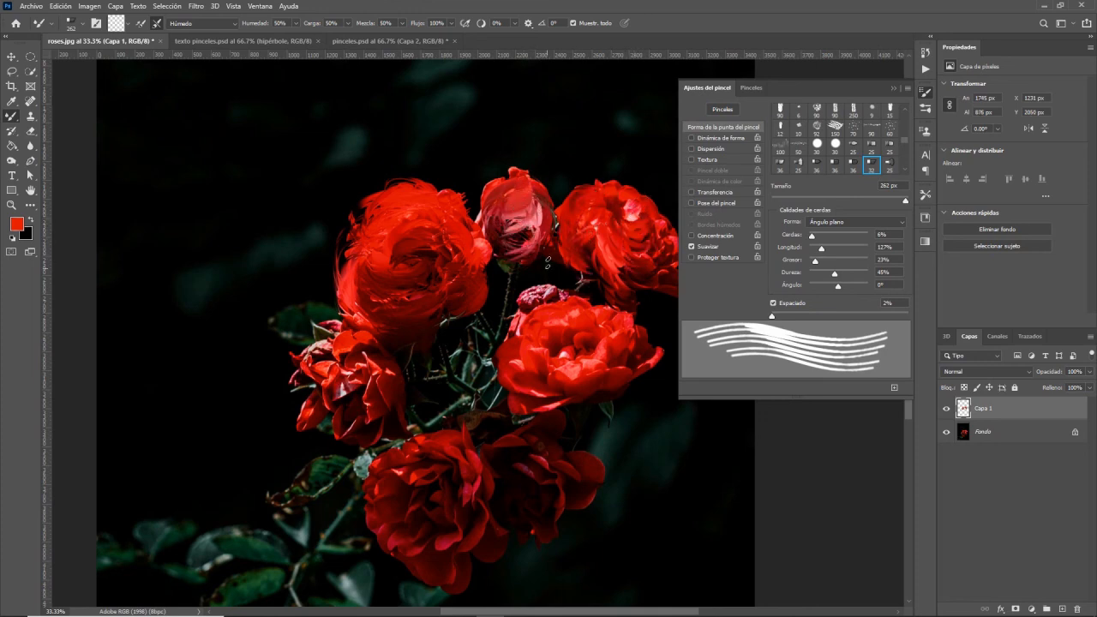
- Blend the small pink bud and the middle-right rose with curved strokes, using a 155 px tip on the petals
{"action": "mouse_move", "coordinate": [563, 350]}
{"action": "left_mouse_down"}
{"action": "mouse_move", "coordinate": [536, 375]}
{"action": "mouse_move", "coordinate": [551, 407]}
{"action": "mouse_move", "coordinate": [565, 377]}
{"action": "mouse_move", "coordinate": [616, 335]}
{"action": "mouse_move", "coordinate": [537, 315]}
{"action": "mouse_move", "coordinate": [539, 326]}
{"action": "mouse_move", "coordinate": [518, 327]}
{"action": "mouse_move", "coordinate": [551, 297]}
{"action": "mouse_move", "coordinate": [556, 308]}
{"action": "left_mouse_up"}
{"action": "mouse_move", "coordinate": [543, 304]}
{"action": "left_mouse_down"}
{"action": "mouse_move", "coordinate": [529, 283]}
{"action": "mouse_move", "coordinate": [554, 272]}
{"action": "left_mouse_up"}
{"action": "mouse_move", "coordinate": [584, 314]}
{"action": "left_mouse_down"}
{"action": "mouse_move", "coordinate": [597, 349]}
{"action": "mouse_move", "coordinate": [593, 319]}
{"action": "mouse_move", "coordinate": [622, 345]}
{"action": "mouse_move", "coordinate": [596, 375]}
{"action": "mouse_move", "coordinate": [619, 366]}
{"action": "mouse_move", "coordinate": [656, 316]}
{"action": "mouse_move", "coordinate": [632, 352]}
{"action": "left_mouse_up"}
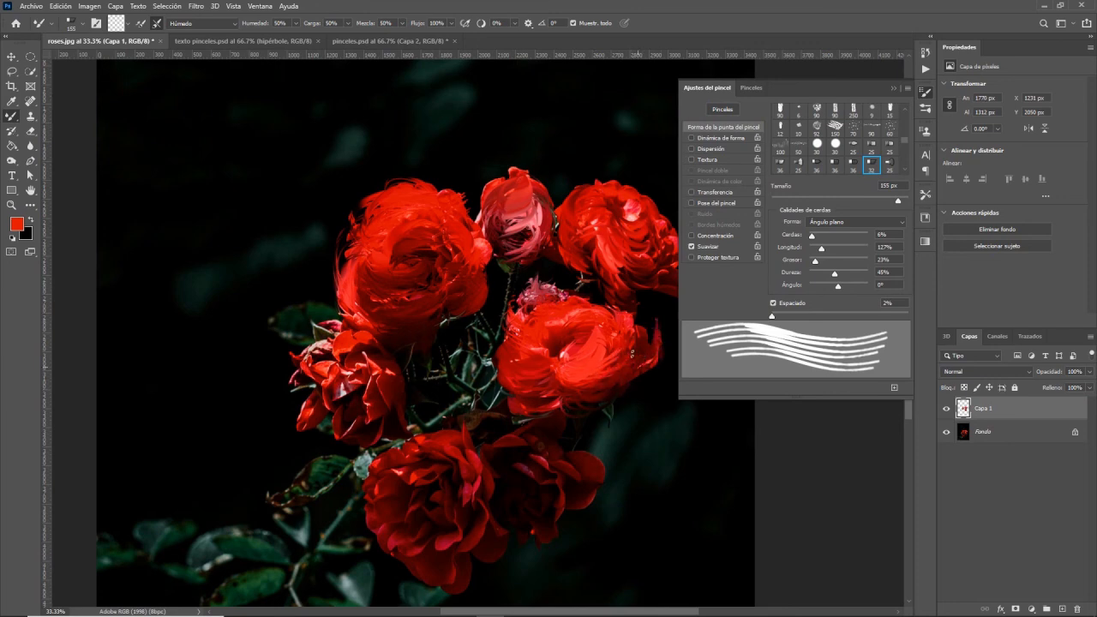
- Blend the petals of the two bottom roses and restreak the pink bud with the 155 px tip
{"action": "mouse_move", "coordinate": [412, 433]}
{"action": "left_mouse_down"}
{"action": "mouse_move", "coordinate": [403, 485]}
{"action": "mouse_move", "coordinate": [413, 459]}
{"action": "mouse_move", "coordinate": [395, 498]}
{"action": "mouse_move", "coordinate": [369, 511]}
{"action": "mouse_move", "coordinate": [374, 492]}
{"action": "mouse_move", "coordinate": [422, 505]}
{"action": "mouse_move", "coordinate": [368, 511]}
{"action": "mouse_move", "coordinate": [419, 503]}
{"action": "left_mouse_up"}
{"action": "mouse_move", "coordinate": [461, 456]}
{"action": "left_mouse_down"}
{"action": "mouse_move", "coordinate": [403, 502]}
{"action": "mouse_move", "coordinate": [478, 469]}
{"action": "mouse_move", "coordinate": [414, 507]}
{"action": "mouse_move", "coordinate": [480, 499]}
{"action": "mouse_move", "coordinate": [430, 524]}
{"action": "mouse_move", "coordinate": [476, 442]}
{"action": "mouse_move", "coordinate": [463, 518]}
{"action": "mouse_move", "coordinate": [482, 542]}
{"action": "left_mouse_up"}
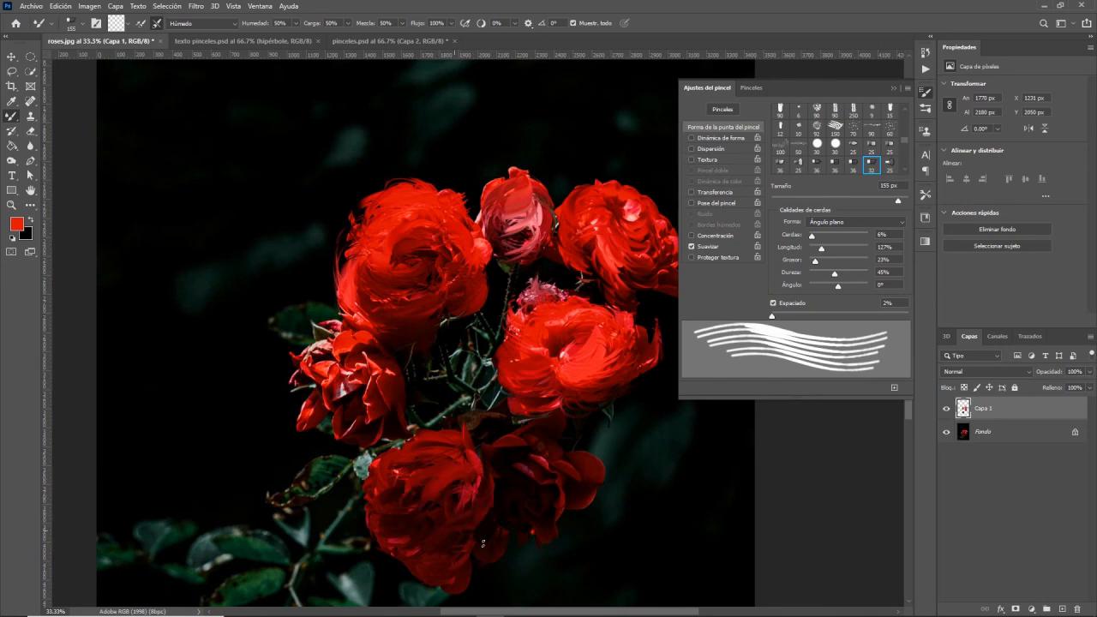
{"action": "mouse_move", "coordinate": [499, 216]}
{"action": "left_mouse_down"}
{"action": "mouse_move", "coordinate": [513, 228]}
{"action": "mouse_move", "coordinate": [523, 198]}
{"action": "mouse_move", "coordinate": [514, 236]}
{"action": "mouse_move", "coordinate": [533, 197]}
{"action": "mouse_move", "coordinate": [509, 237]}
{"action": "mouse_move", "coordinate": [512, 220]}
{"action": "left_mouse_up"}
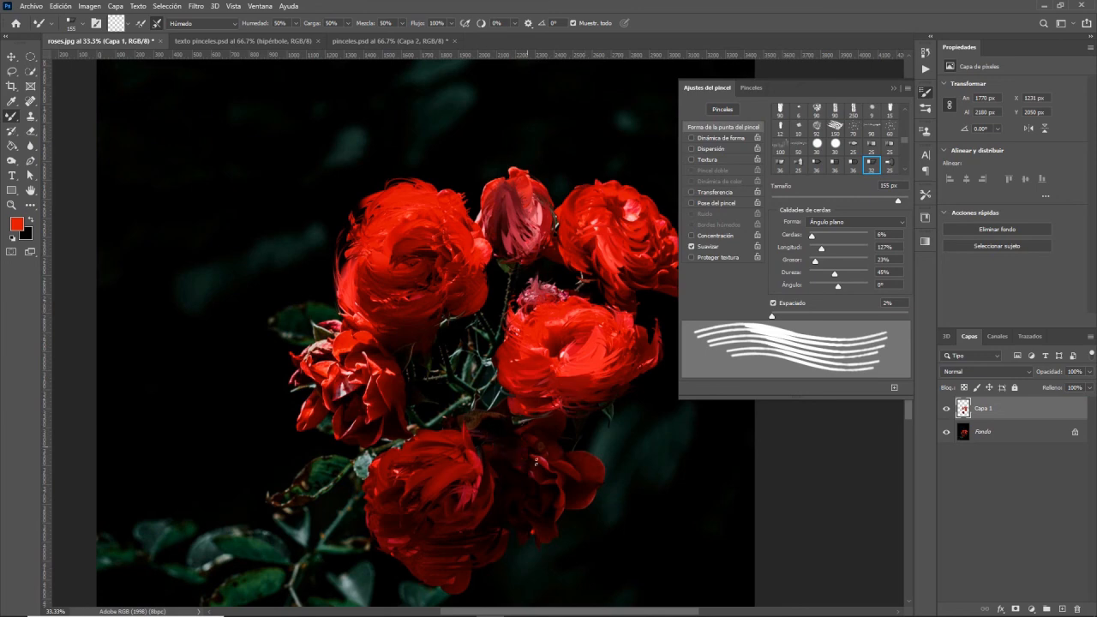
{"action": "mouse_move", "coordinate": [566, 489]}
{"action": "left_mouse_down"}
{"action": "mouse_move", "coordinate": [516, 507]}
{"action": "mouse_move", "coordinate": [557, 450]}
{"action": "mouse_move", "coordinate": [568, 457]}
{"action": "mouse_move", "coordinate": [544, 473]}
{"action": "mouse_move", "coordinate": [537, 442]}
{"action": "mouse_move", "coordinate": [503, 456]}
{"action": "mouse_move", "coordinate": [509, 409]}
{"action": "mouse_move", "coordinate": [533, 435]}
{"action": "mouse_move", "coordinate": [491, 402]}
{"action": "mouse_move", "coordinate": [532, 467]}
{"action": "mouse_move", "coordinate": [514, 410]}
{"action": "left_mouse_up"}
{"action": "left_click_drag", "start_coordinate": [573, 493], "coordinate": [566, 477]}
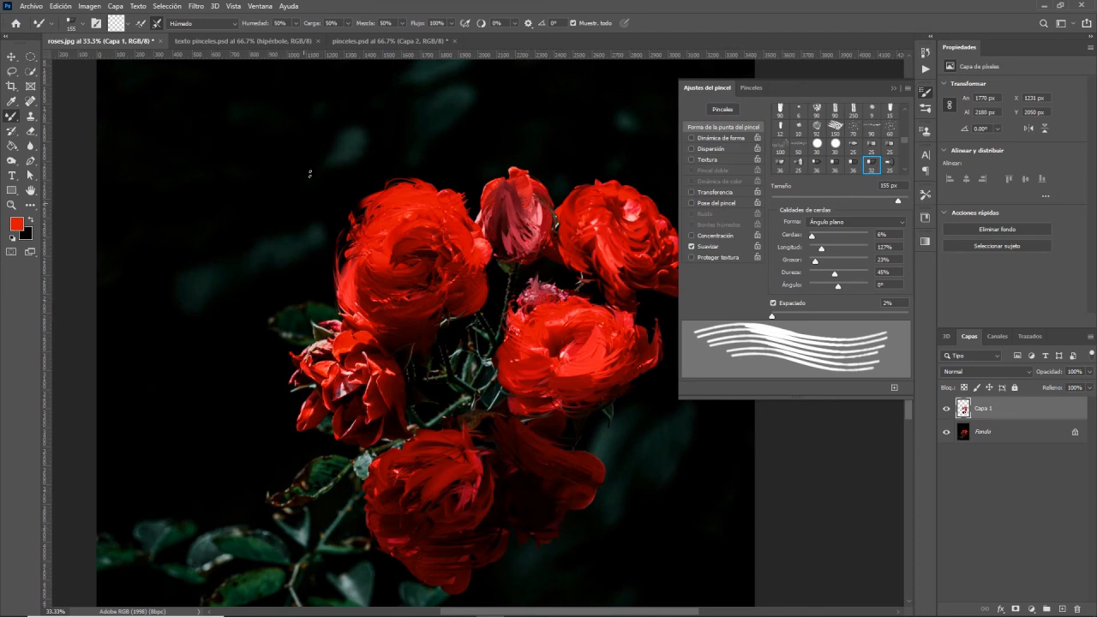
- Enlarge the brush to 298 px and smear the dim background leaves above and beside the large upper-left rose
{"action": "mouse_move", "coordinate": [253, 229]}
{"action": "left_mouse_down"}
{"action": "mouse_move", "coordinate": [294, 242]}
{"action": "mouse_move", "coordinate": [203, 281]}
{"action": "left_mouse_up"}
{"action": "mouse_move", "coordinate": [318, 242]}
{"action": "left_mouse_down"}
{"action": "mouse_move", "coordinate": [257, 276]}
{"action": "mouse_move", "coordinate": [180, 278]}
{"action": "left_mouse_up"}
{"action": "left_click_drag", "start_coordinate": [355, 132], "coordinate": [334, 148]}
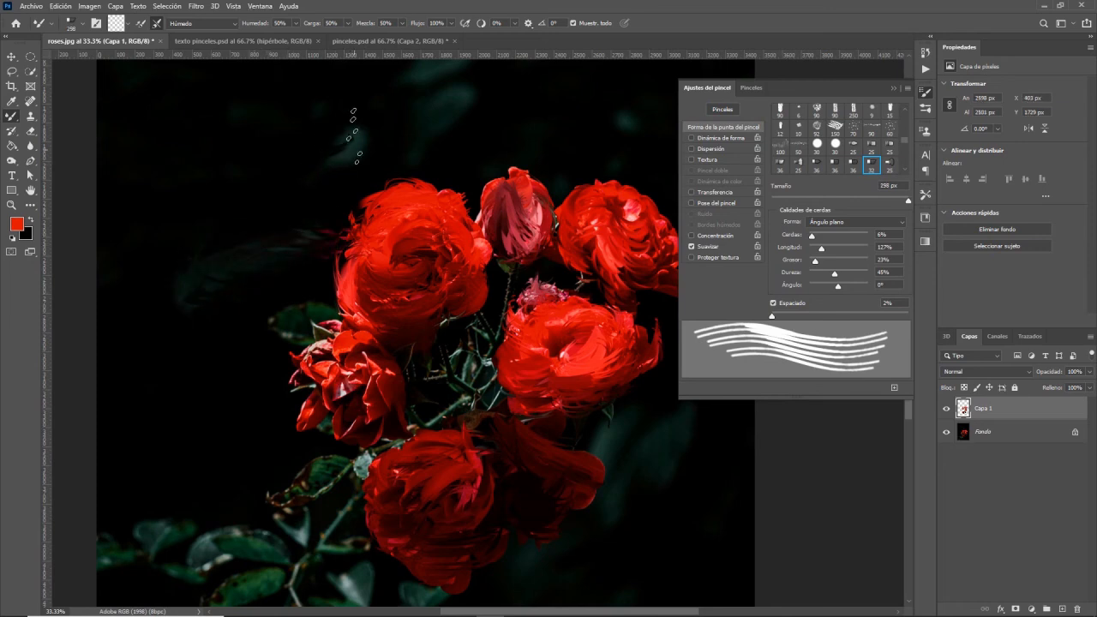
{"action": "mouse_move", "coordinate": [463, 99]}
{"action": "left_mouse_down"}
{"action": "mouse_move", "coordinate": [388, 140]}
{"action": "mouse_move", "coordinate": [334, 151]}
{"action": "left_mouse_up"}
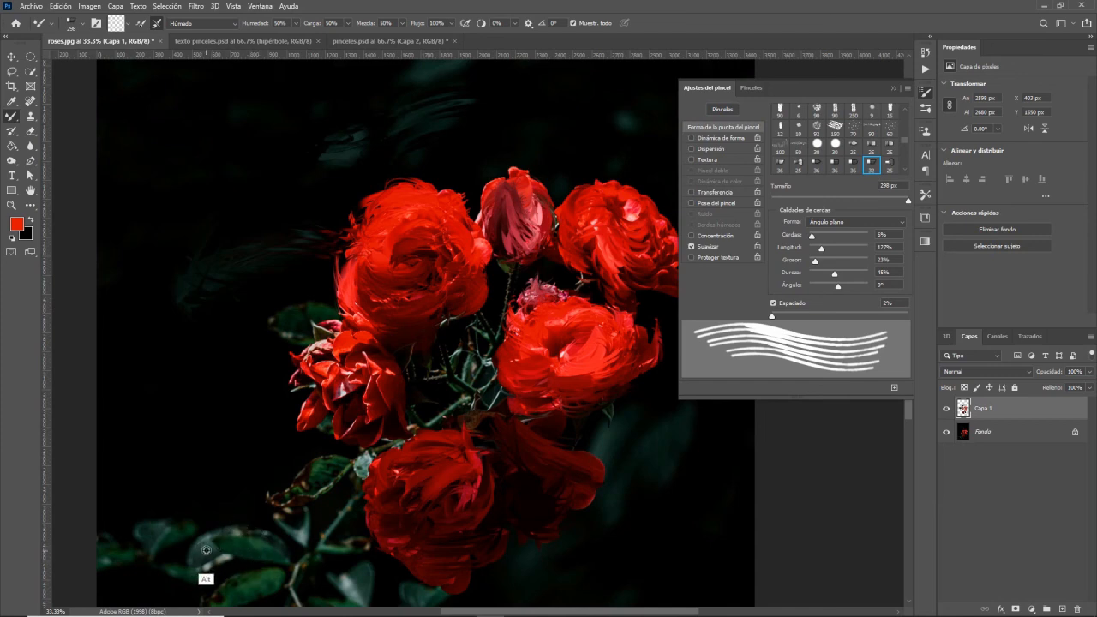
- Enable loading after each stroke, sample the dark green leaves, paint curved strokes in the background beside the roses, and disable loading again
{"action": "left_click", "coordinate": [141, 24]}
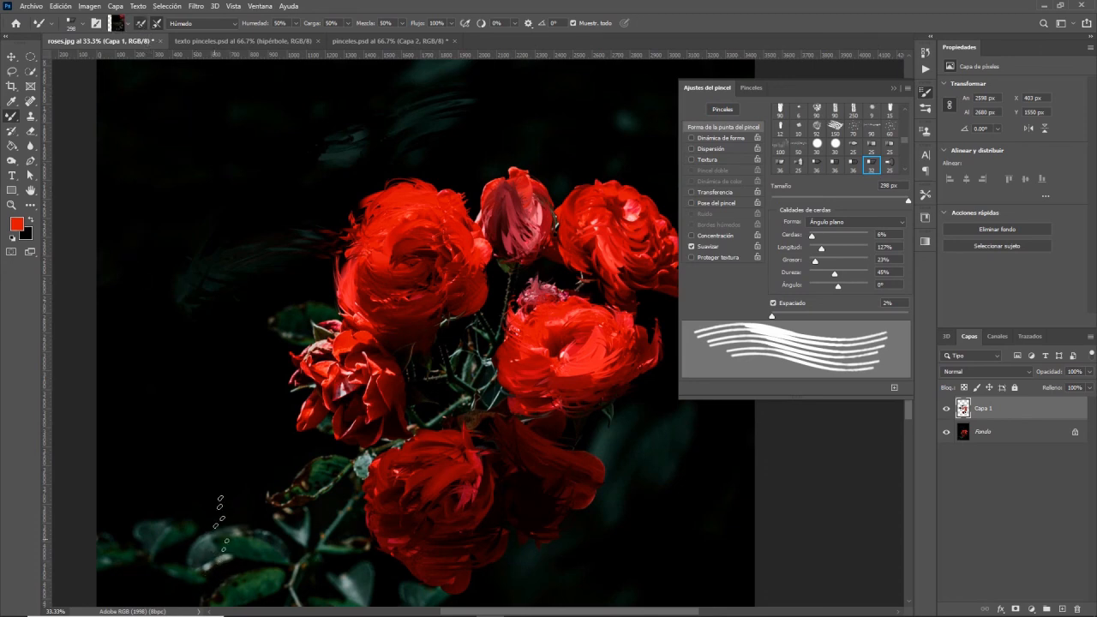
{"action": "right_click", "coordinate": [215, 529], "text": "alt"}
{"action": "left_click_drag", "start_coordinate": [208, 533], "coordinate": [197, 543]}
{"action": "left_click", "coordinate": [206, 555], "text": "alt"}
{"action": "mouse_move", "coordinate": [157, 410]}
{"action": "left_mouse_down"}
{"action": "mouse_move", "coordinate": [220, 446]}
{"action": "mouse_move", "coordinate": [155, 415]}
{"action": "mouse_move", "coordinate": [191, 372]}
{"action": "mouse_move", "coordinate": [220, 451]}
{"action": "mouse_move", "coordinate": [206, 367]}
{"action": "mouse_move", "coordinate": [153, 364]}
{"action": "mouse_move", "coordinate": [171, 327]}
{"action": "left_mouse_up"}
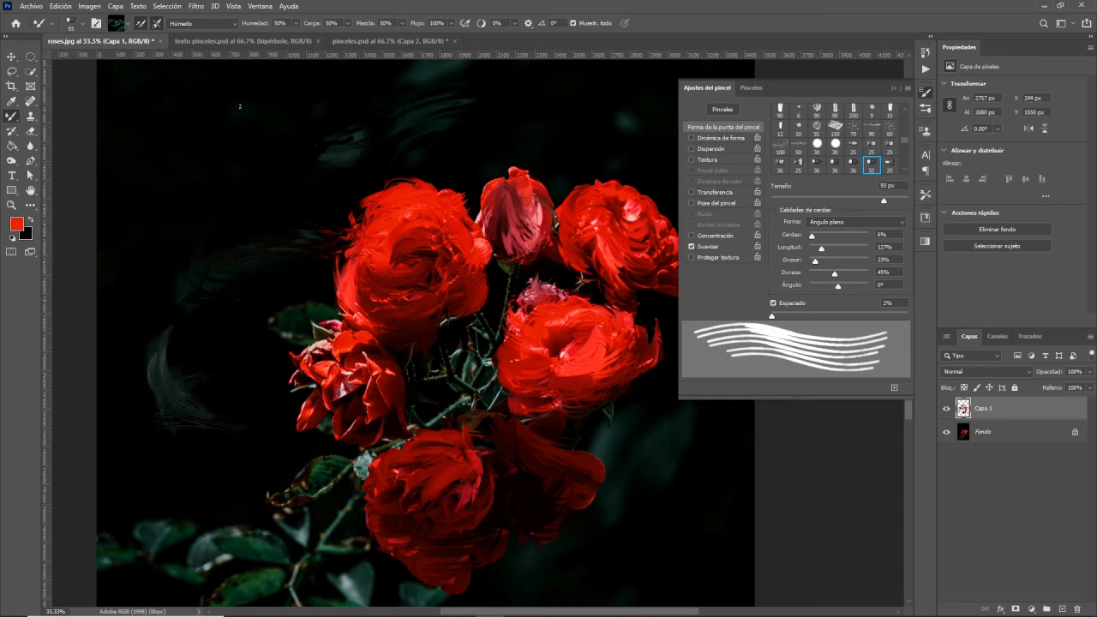
{"action": "mouse_move", "coordinate": [175, 181]}
{"action": "left_mouse_down"}
{"action": "mouse_move", "coordinate": [195, 115]}
{"action": "mouse_move", "coordinate": [225, 134]}
{"action": "left_mouse_up"}
{"action": "left_click", "coordinate": [142, 25]}
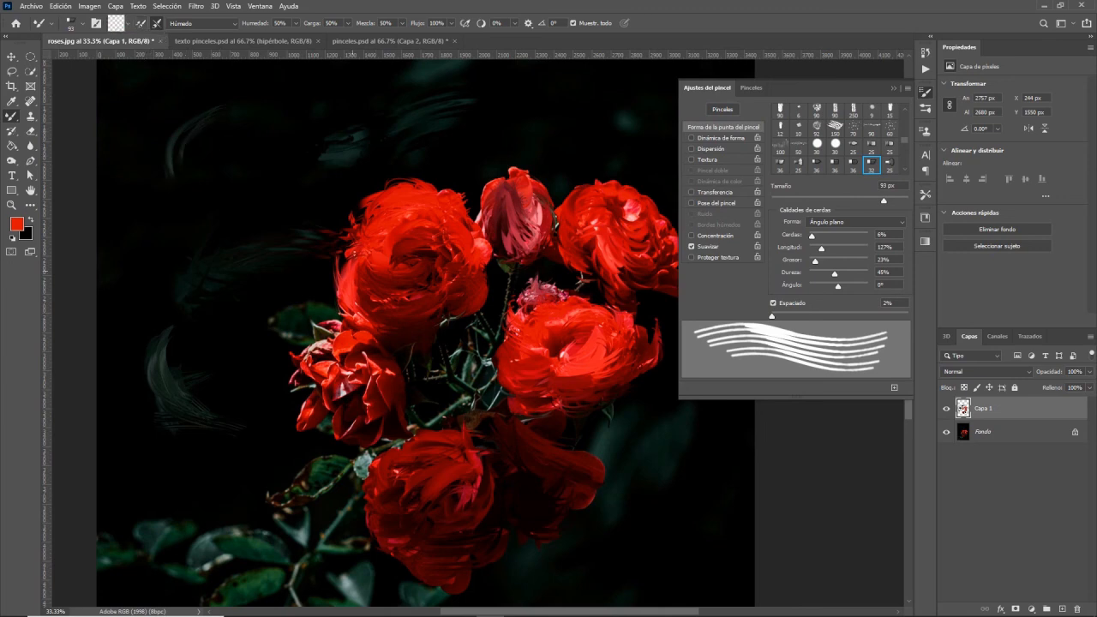
- Blend the lower-left rose's petals with a 181 px tip and smear the stems and leaves beneath it with smaller strokes
{"action": "mouse_move", "coordinate": [333, 360]}
{"action": "left_mouse_down"}
{"action": "mouse_move", "coordinate": [351, 359]}
{"action": "mouse_move", "coordinate": [319, 367]}
{"action": "mouse_move", "coordinate": [342, 377]}
{"action": "mouse_move", "coordinate": [345, 408]}
{"action": "mouse_move", "coordinate": [380, 384]}
{"action": "mouse_move", "coordinate": [370, 409]}
{"action": "mouse_move", "coordinate": [327, 400]}
{"action": "mouse_move", "coordinate": [338, 415]}
{"action": "mouse_move", "coordinate": [313, 358]}
{"action": "mouse_move", "coordinate": [323, 390]}
{"action": "mouse_move", "coordinate": [291, 394]}
{"action": "left_mouse_up"}
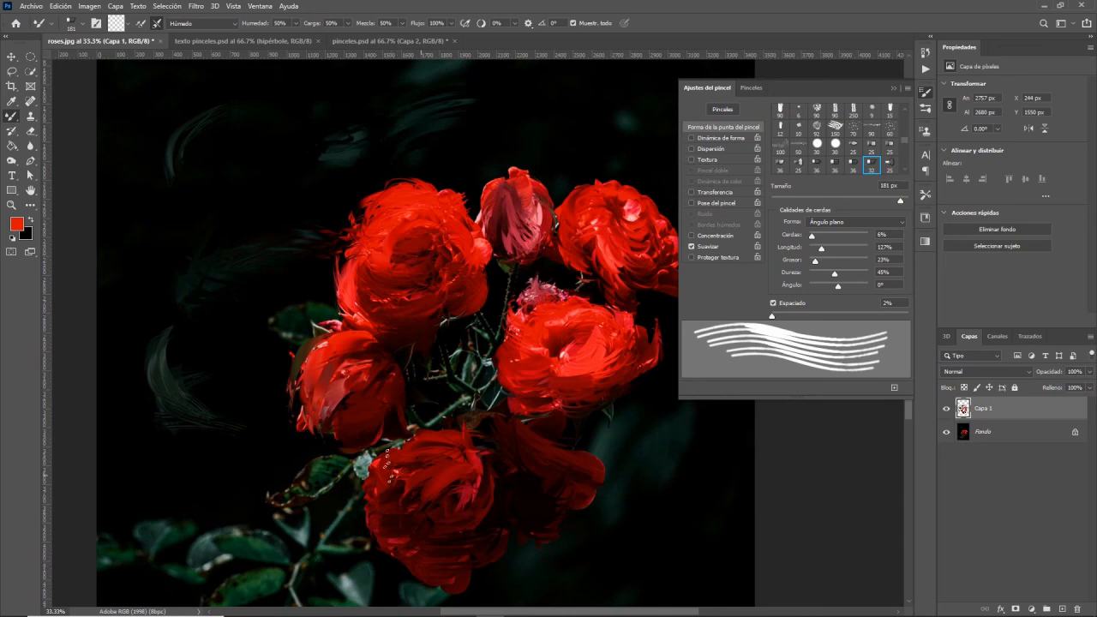
{"action": "left_click_drag", "start_coordinate": [344, 476], "coordinate": [331, 482]}
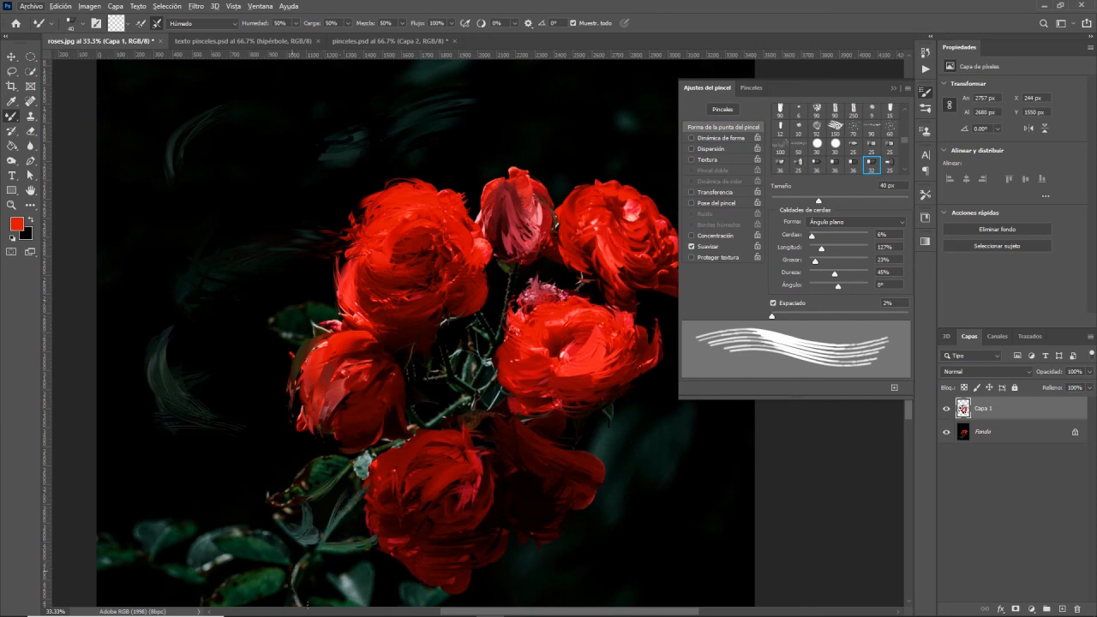
{"action": "mouse_move", "coordinate": [311, 612]}
{"action": "left_mouse_down"}
{"action": "mouse_move", "coordinate": [269, 545]}
{"action": "mouse_move", "coordinate": [291, 540]}
{"action": "left_mouse_up"}
{"action": "mouse_move", "coordinate": [219, 565]}
{"action": "left_mouse_down"}
{"action": "mouse_move", "coordinate": [239, 584]}
{"action": "mouse_move", "coordinate": [162, 586]}
{"action": "mouse_move", "coordinate": [147, 576]}
{"action": "mouse_move", "coordinate": [129, 568]}
{"action": "left_mouse_up"}
- Blend the stems between the central roses, and smear the dim leaves at the lower right of the photo with a 270 px tip
{"action": "left_click_drag", "start_coordinate": [462, 394], "coordinate": [489, 392]}
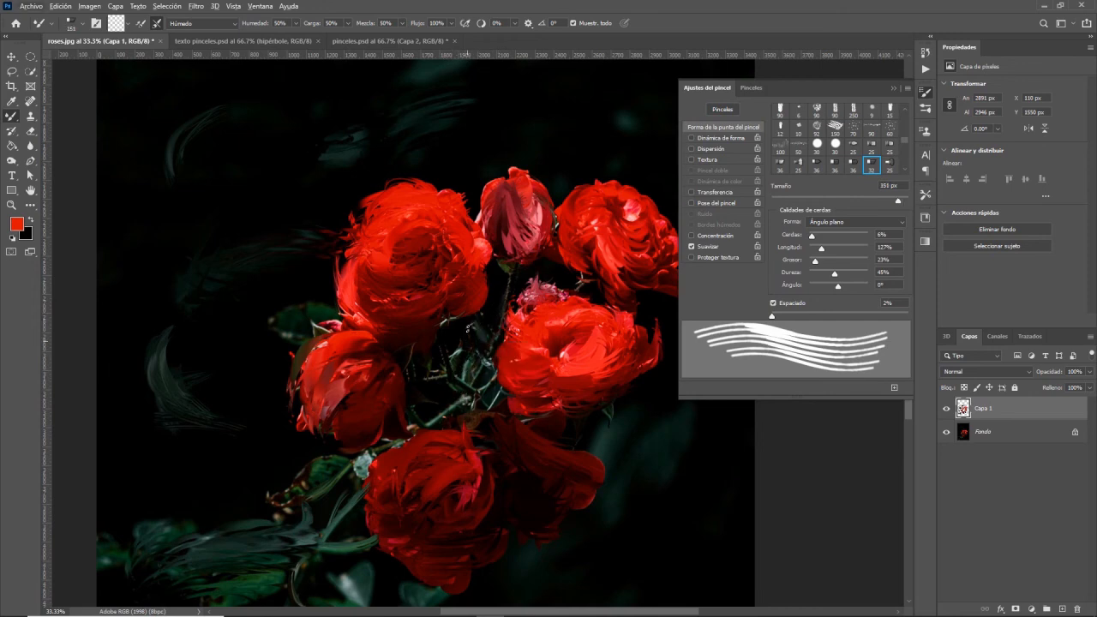
{"action": "mouse_move", "coordinate": [476, 351]}
{"action": "left_mouse_down"}
{"action": "mouse_move", "coordinate": [452, 385]}
{"action": "mouse_move", "coordinate": [464, 389]}
{"action": "mouse_move", "coordinate": [443, 396]}
{"action": "left_mouse_up"}
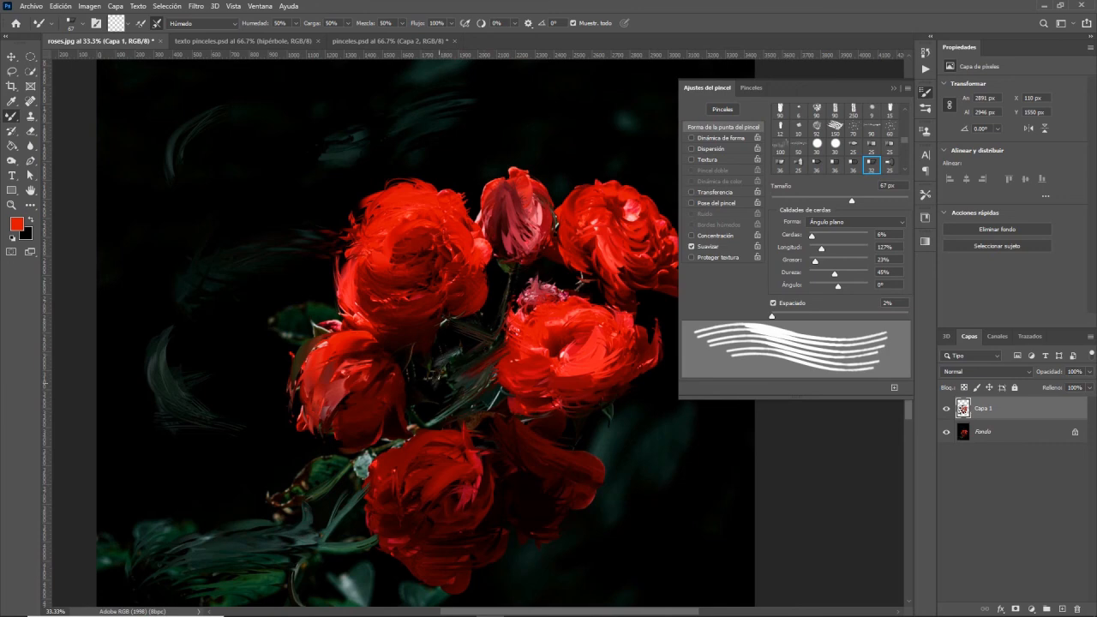
{"action": "left_click_drag", "start_coordinate": [352, 544], "coordinate": [371, 533], "text": "alt"}
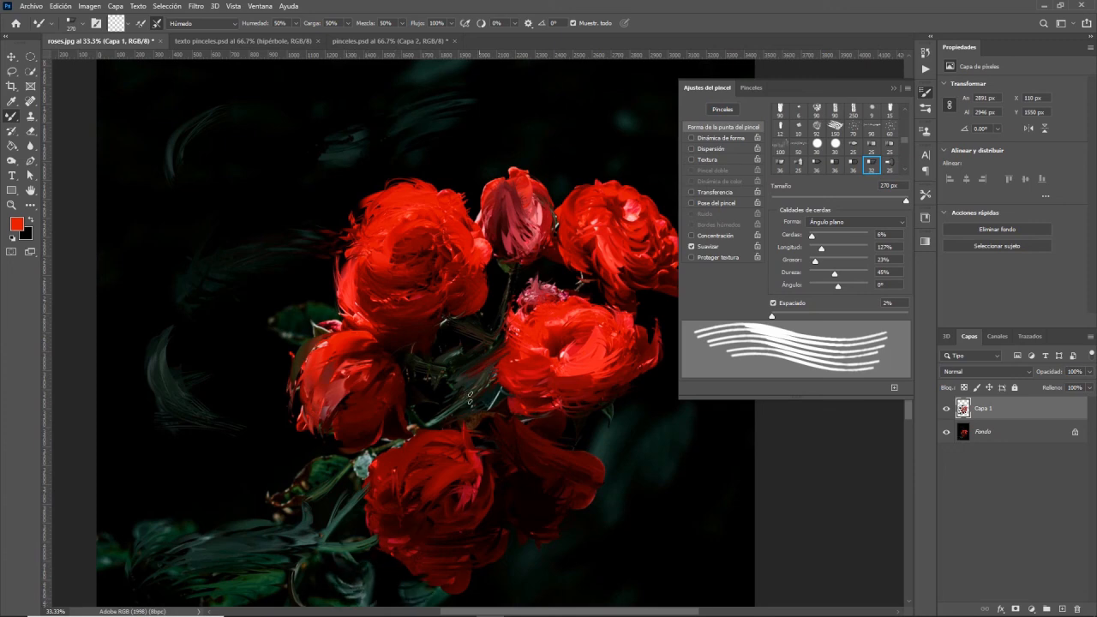
{"action": "mouse_move", "coordinate": [648, 457]}
{"action": "left_mouse_down"}
{"action": "mouse_move", "coordinate": [618, 435]}
{"action": "mouse_move", "coordinate": [658, 422]}
{"action": "left_mouse_up"}
{"action": "left_click_drag", "start_coordinate": [659, 460], "coordinate": [612, 533]}
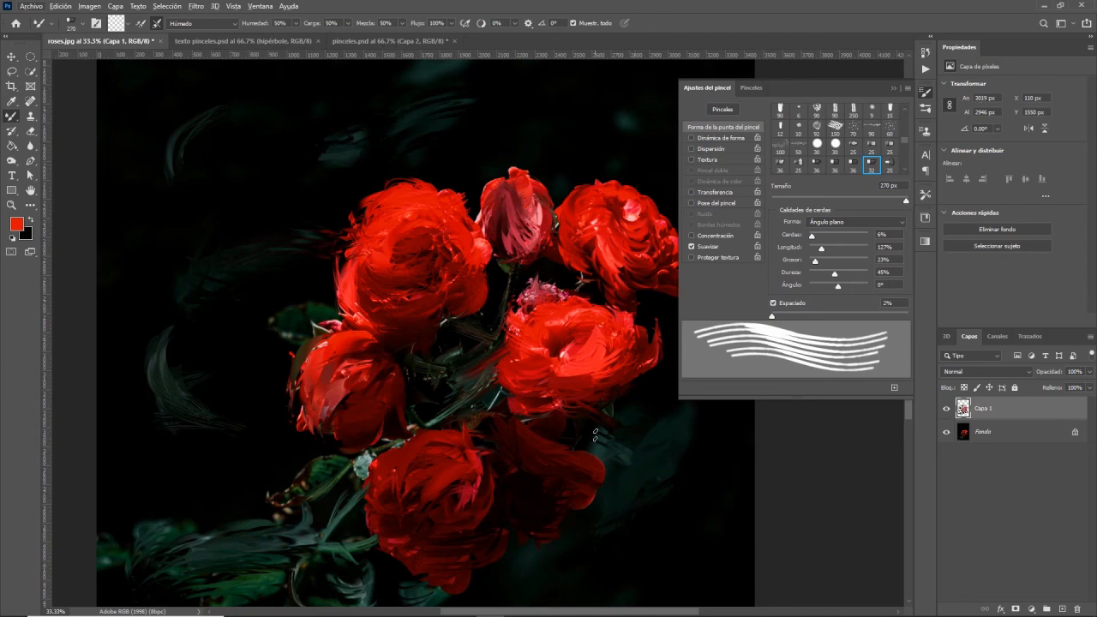
- Enable loading after each stroke and paint dark green 270 px strokes into the background on both sides of the roses
{"action": "left_click", "coordinate": [139, 7]}
{"action": "left_click", "coordinate": [141, 7]}
{"action": "left_click", "coordinate": [141, 7]}
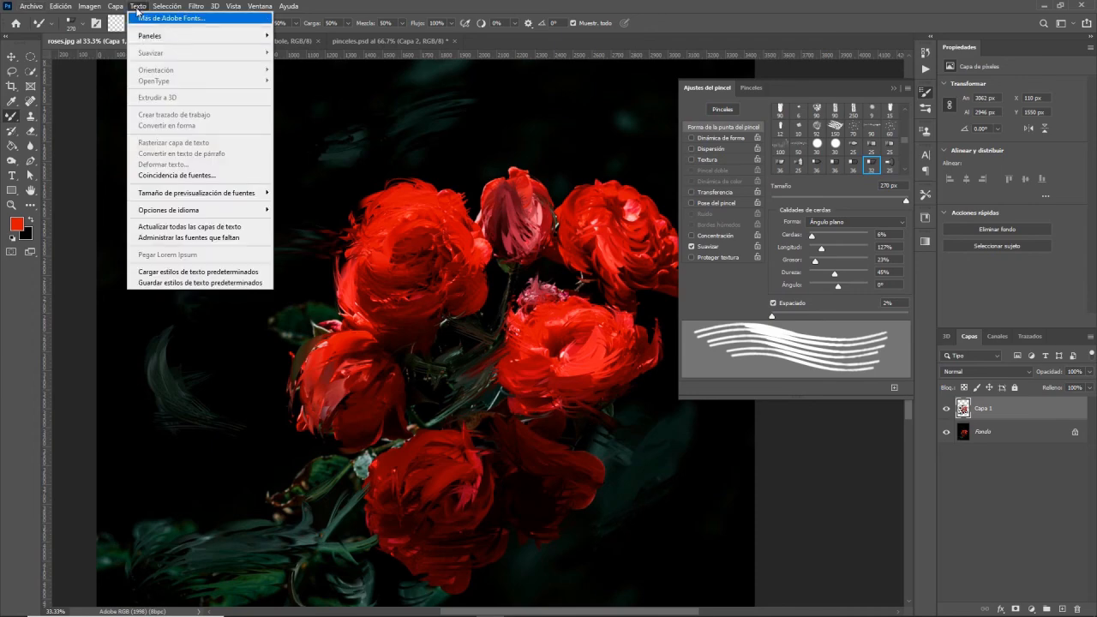
{"action": "left_click", "coordinate": [392, 7]}
{"action": "left_click", "coordinate": [142, 23]}
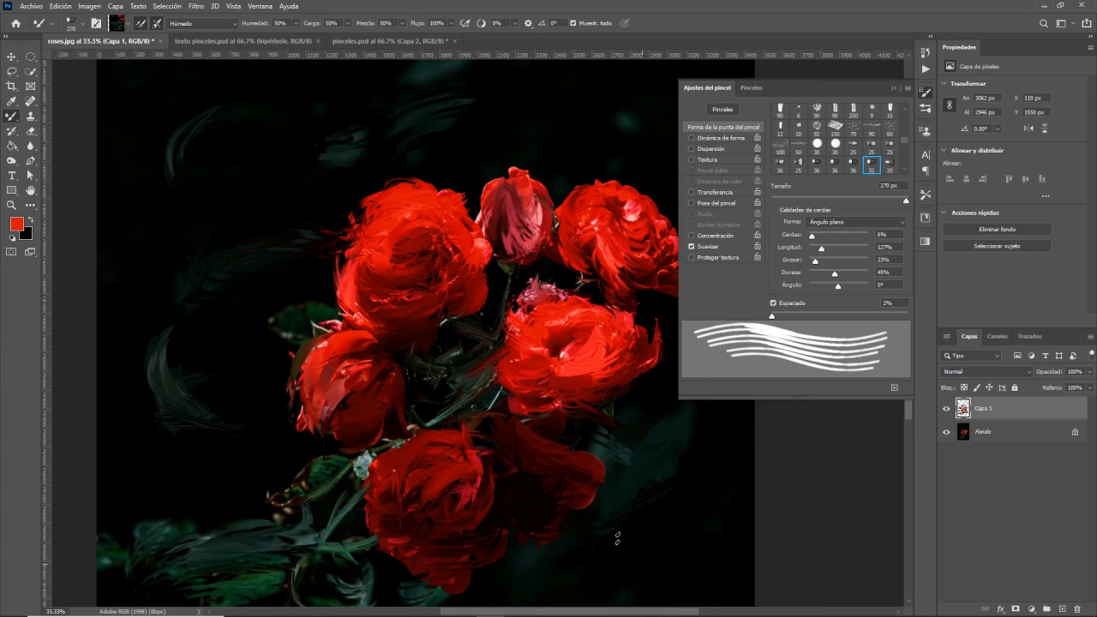
{"action": "mouse_move", "coordinate": [653, 517]}
{"action": "left_mouse_down"}
{"action": "mouse_move", "coordinate": [634, 548]}
{"action": "mouse_move", "coordinate": [682, 542]}
{"action": "left_mouse_up"}
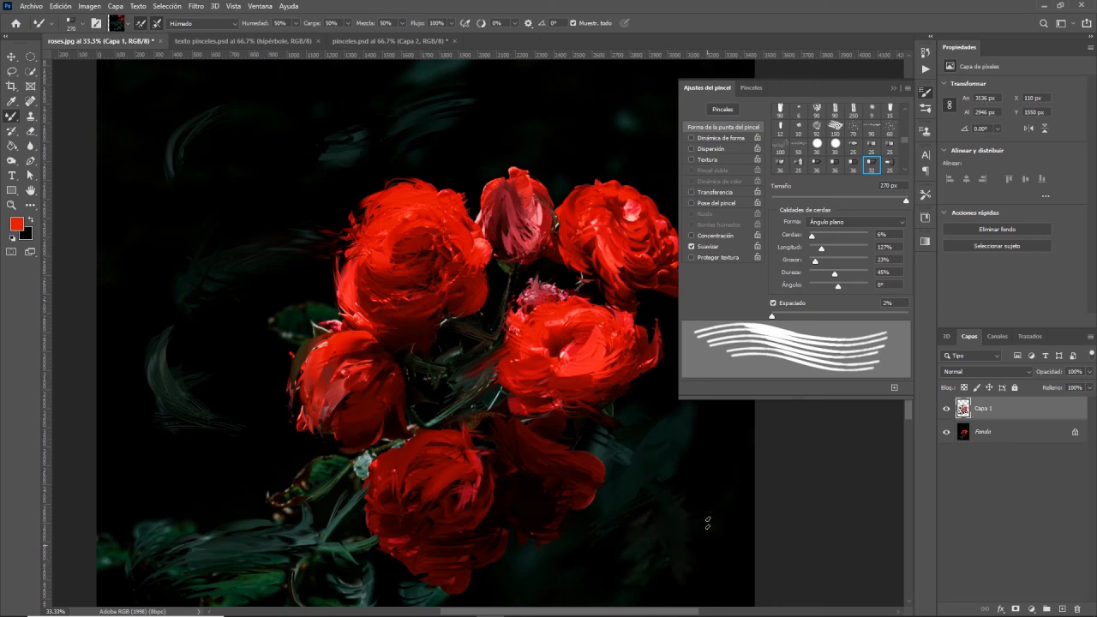
{"action": "mouse_move", "coordinate": [169, 337]}
{"action": "left_mouse_down"}
{"action": "mouse_move", "coordinate": [159, 402]}
{"action": "mouse_move", "coordinate": [184, 358]}
{"action": "mouse_move", "coordinate": [212, 368]}
{"action": "left_mouse_up"}
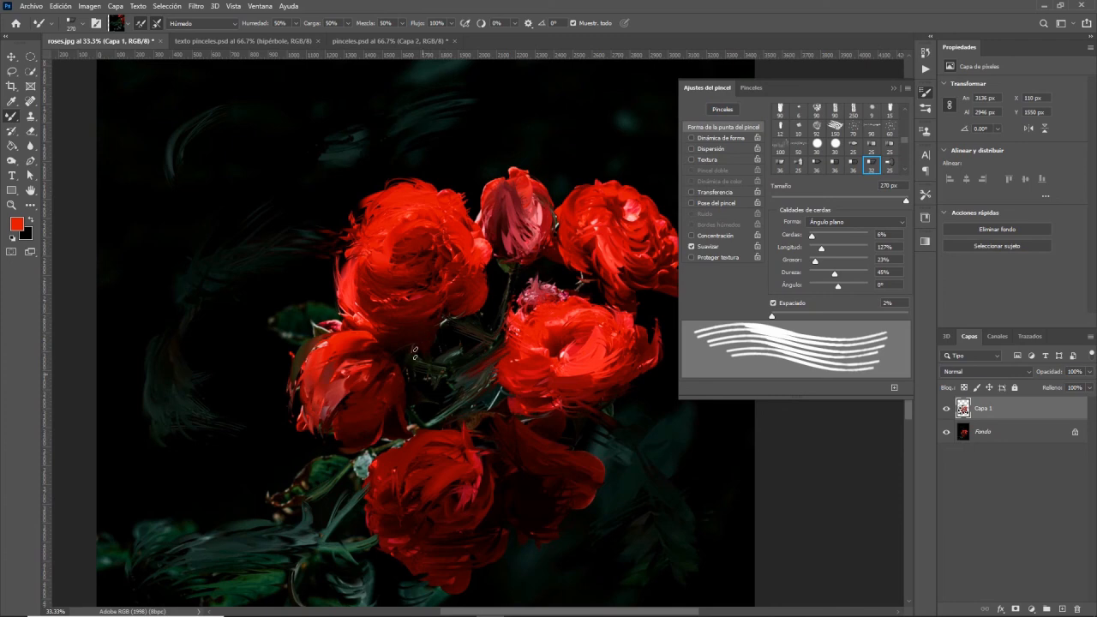
- Reduce the brush to 136 px, add strokes to the lower-left rose, and turn off loading after each stroke
{"action": "left_click_drag", "start_coordinate": [406, 377], "coordinate": [395, 382], "text": "alt"}
{"action": "mouse_move", "coordinate": [326, 356]}
{"action": "left_mouse_down"}
{"action": "mouse_move", "coordinate": [349, 366]}
{"action": "mouse_move", "coordinate": [308, 367]}
{"action": "mouse_move", "coordinate": [360, 380]}
{"action": "mouse_move", "coordinate": [344, 403]}
{"action": "mouse_move", "coordinate": [351, 387]}
{"action": "left_mouse_up"}
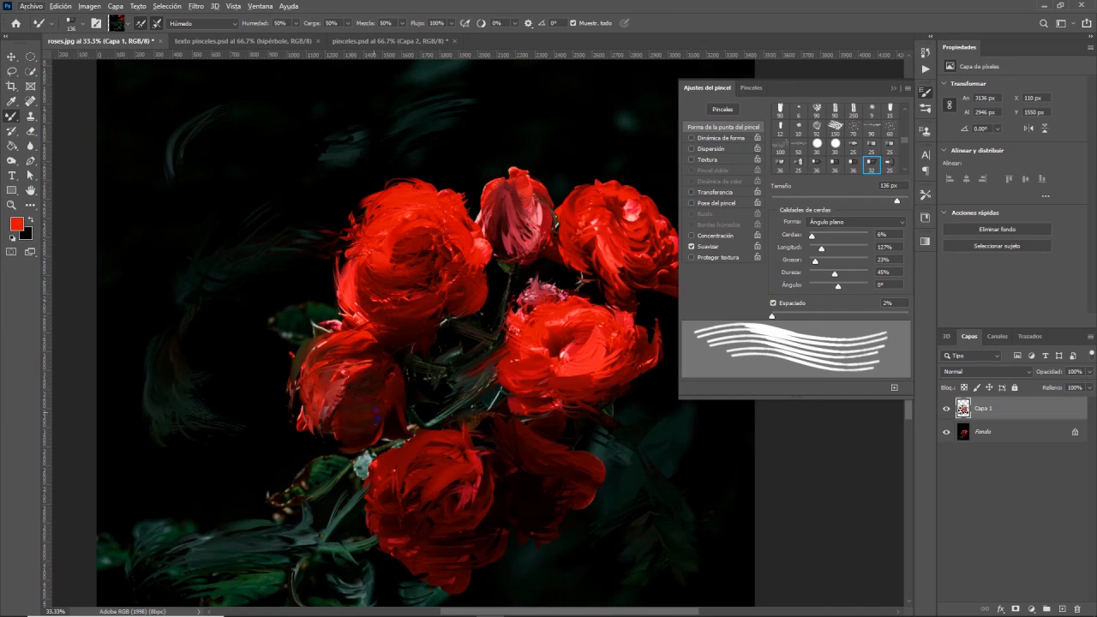
{"action": "left_click", "coordinate": [141, 23]}
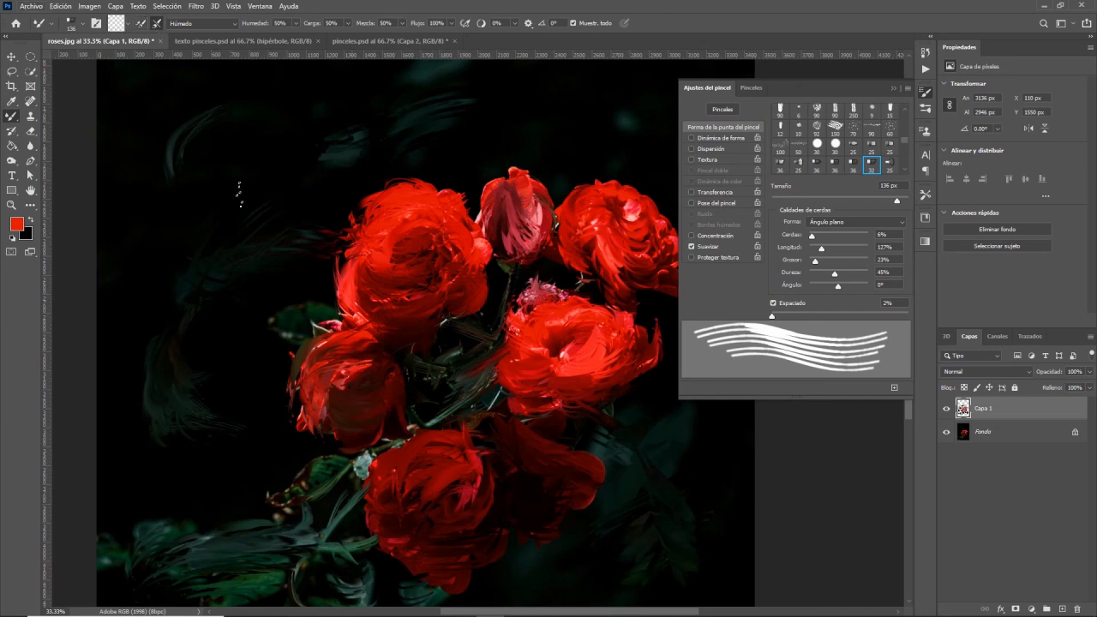
- Blend the stems under the pink bud and between the roses with strokes along their length using the 136 px tip
{"action": "left_click_drag", "start_coordinate": [505, 322], "coordinate": [509, 276]}
{"action": "left_click_drag", "start_coordinate": [477, 360], "coordinate": [499, 298]}
{"action": "left_click_drag", "start_coordinate": [421, 418], "coordinate": [461, 393]}
{"action": "left_click_drag", "start_coordinate": [336, 495], "coordinate": [369, 453]}
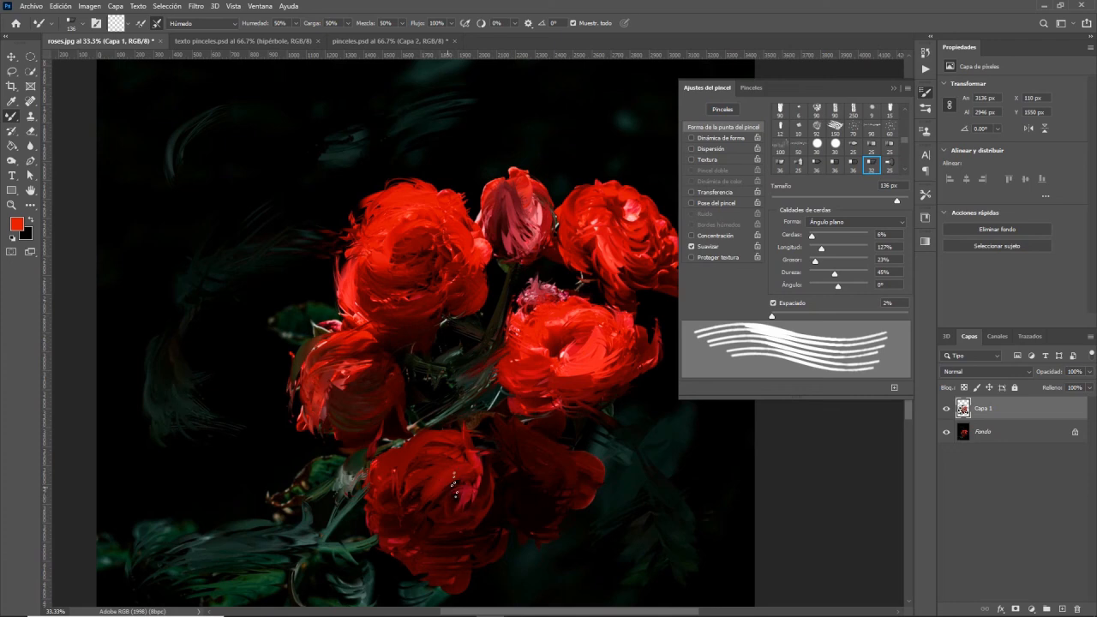
- Smear the leaves below the bottom roses along their shapes and blend the bottom-left rose's edge into the nearby foliage
{"action": "mouse_move", "coordinate": [429, 482]}
{"action": "left_mouse_down"}
{"action": "mouse_move", "coordinate": [393, 318]}
{"action": "mouse_move", "coordinate": [422, 301]}
{"action": "left_mouse_up"}
{"action": "mouse_move", "coordinate": [292, 422]}
{"action": "left_mouse_down"}
{"action": "mouse_move", "coordinate": [314, 498]}
{"action": "mouse_move", "coordinate": [337, 509]}
{"action": "left_mouse_up"}
{"action": "left_click_drag", "start_coordinate": [299, 461], "coordinate": [331, 499]}
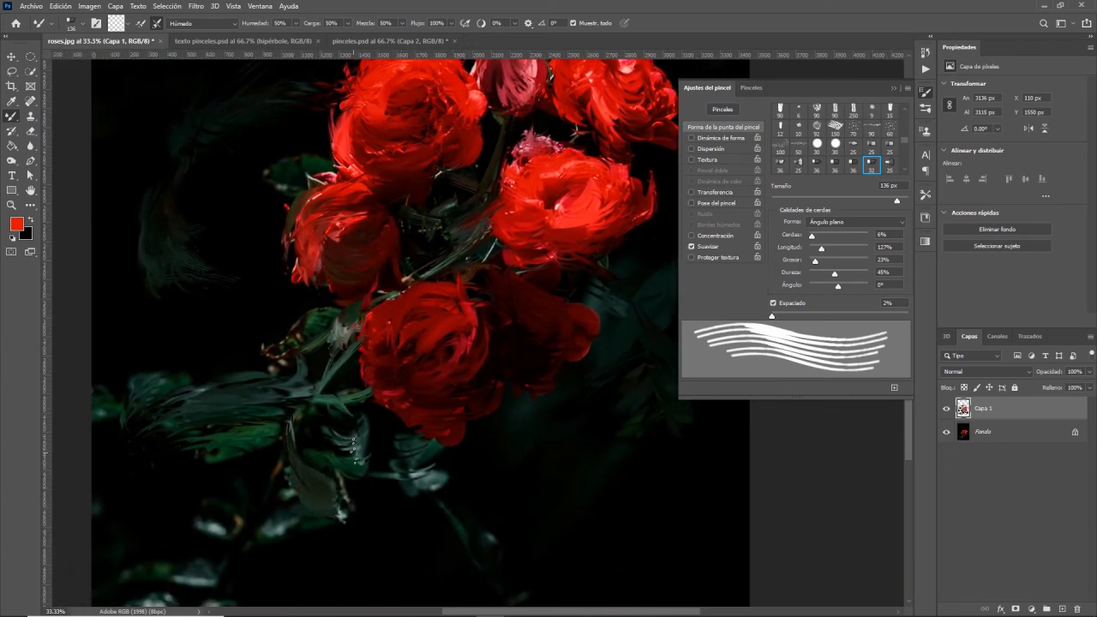
{"action": "mouse_move", "coordinate": [346, 454]}
{"action": "left_mouse_down"}
{"action": "mouse_move", "coordinate": [367, 444]}
{"action": "mouse_move", "coordinate": [426, 512]}
{"action": "left_mouse_up"}
{"action": "left_click_drag", "start_coordinate": [424, 467], "coordinate": [488, 562]}
{"action": "mouse_move", "coordinate": [241, 519]}
{"action": "left_mouse_down"}
{"action": "mouse_move", "coordinate": [188, 561]}
{"action": "mouse_move", "coordinate": [203, 585]}
{"action": "mouse_move", "coordinate": [198, 539]}
{"action": "mouse_move", "coordinate": [188, 593]}
{"action": "mouse_move", "coordinate": [202, 589]}
{"action": "mouse_move", "coordinate": [175, 598]}
{"action": "mouse_move", "coordinate": [206, 582]}
{"action": "left_mouse_up"}
{"action": "mouse_move", "coordinate": [410, 345]}
{"action": "left_mouse_down"}
{"action": "mouse_move", "coordinate": [459, 419]}
{"action": "mouse_move", "coordinate": [463, 338]}
{"action": "left_mouse_up"}
{"action": "left_click_drag", "start_coordinate": [367, 341], "coordinate": [299, 394]}
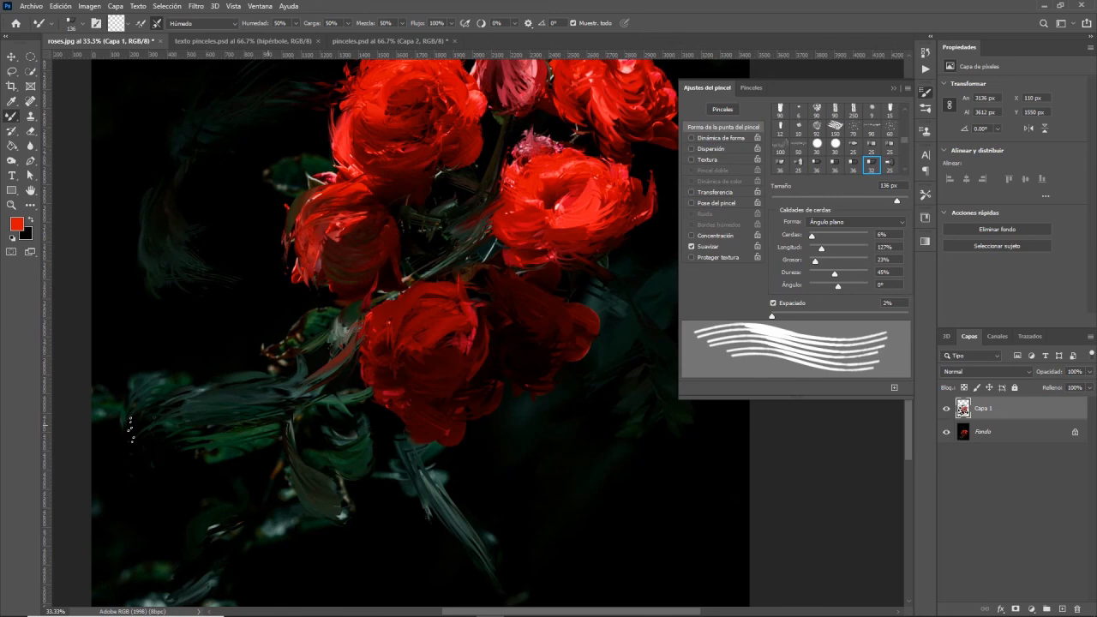
- Set the brush to 181 px and add strokes to the lower foliage and the dark area around the bottom roses
{"action": "left_click_drag", "start_coordinate": [349, 412], "coordinate": [365, 413], "text": "alt"}
{"action": "mouse_move", "coordinate": [204, 407]}
{"action": "left_mouse_down"}
{"action": "mouse_move", "coordinate": [231, 415]}
{"action": "mouse_move", "coordinate": [209, 424]}
{"action": "mouse_move", "coordinate": [208, 390]}
{"action": "mouse_move", "coordinate": [149, 384]}
{"action": "mouse_move", "coordinate": [193, 404]}
{"action": "left_mouse_up"}
{"action": "mouse_move", "coordinate": [438, 500]}
{"action": "left_mouse_down"}
{"action": "mouse_move", "coordinate": [473, 509]}
{"action": "mouse_move", "coordinate": [428, 473]}
{"action": "mouse_move", "coordinate": [459, 511]}
{"action": "mouse_move", "coordinate": [494, 513]}
{"action": "mouse_move", "coordinate": [480, 427]}
{"action": "left_mouse_up"}
{"action": "mouse_move", "coordinate": [447, 279]}
{"action": "left_mouse_down", "text": "alt"}
{"action": "mouse_move", "coordinate": [434, 276]}
{"action": "mouse_move", "coordinate": [435, 243]}
{"action": "mouse_move", "coordinate": [389, 321]}
{"action": "mouse_move", "coordinate": [379, 297]}
{"action": "left_mouse_up", "text": "alt"}
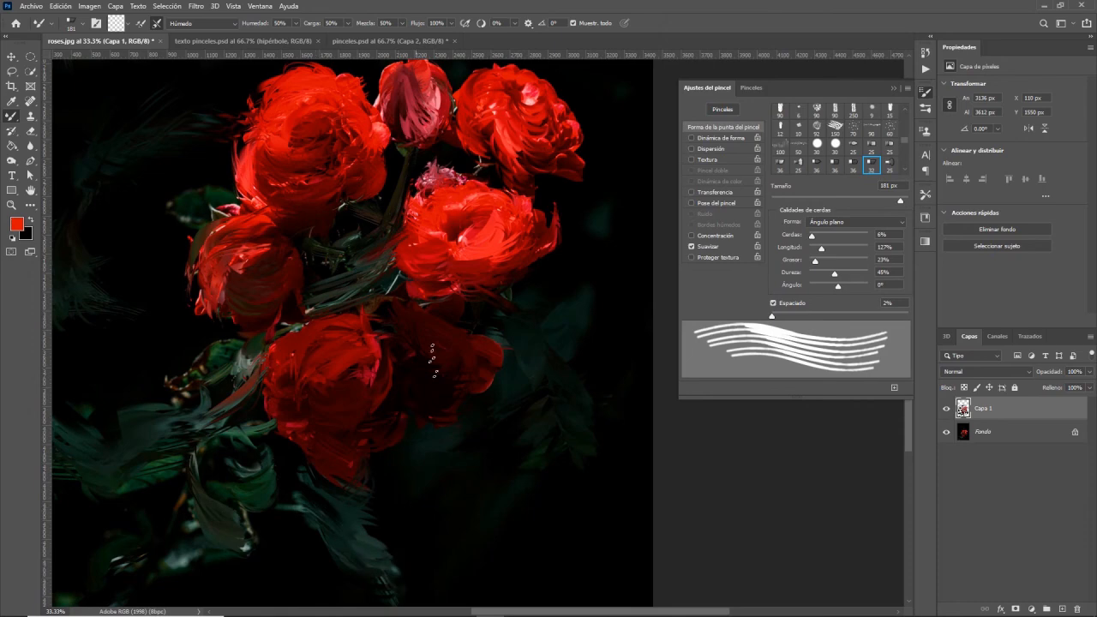
{"action": "left_click_drag", "start_coordinate": [489, 355], "coordinate": [496, 477]}
- View the whole image at 16.7% and hide Capa 1 to inspect the original photo, including a closer look at the roses
{"action": "key", "text": "z"}
{"action": "left_click", "coordinate": [394, 347], "text": "alt"}
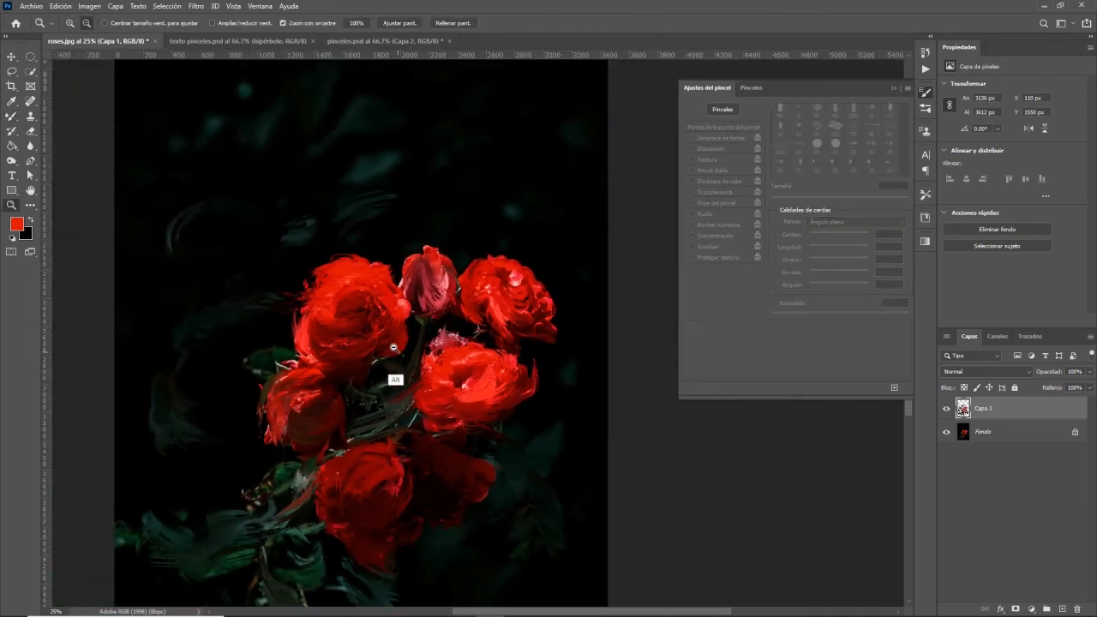
{"action": "left_click", "coordinate": [393, 347], "text": "alt"}
{"action": "left_click", "coordinate": [946, 410]}
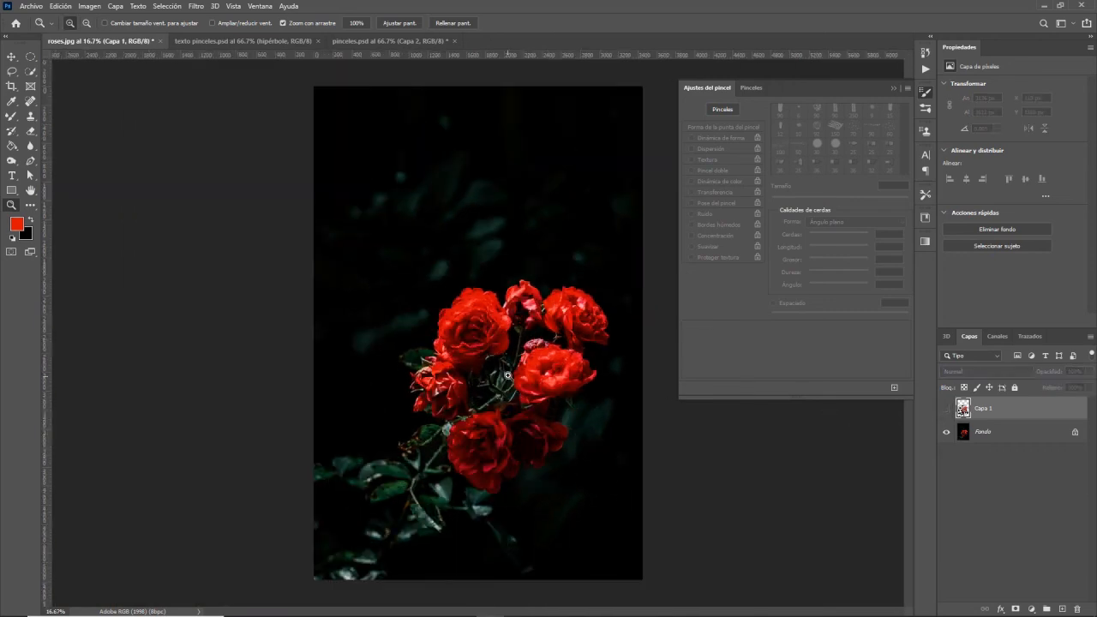
{"action": "left_click", "coordinate": [507, 374]}
{"action": "left_click", "coordinate": [507, 374]}
{"action": "key", "text": "b"}
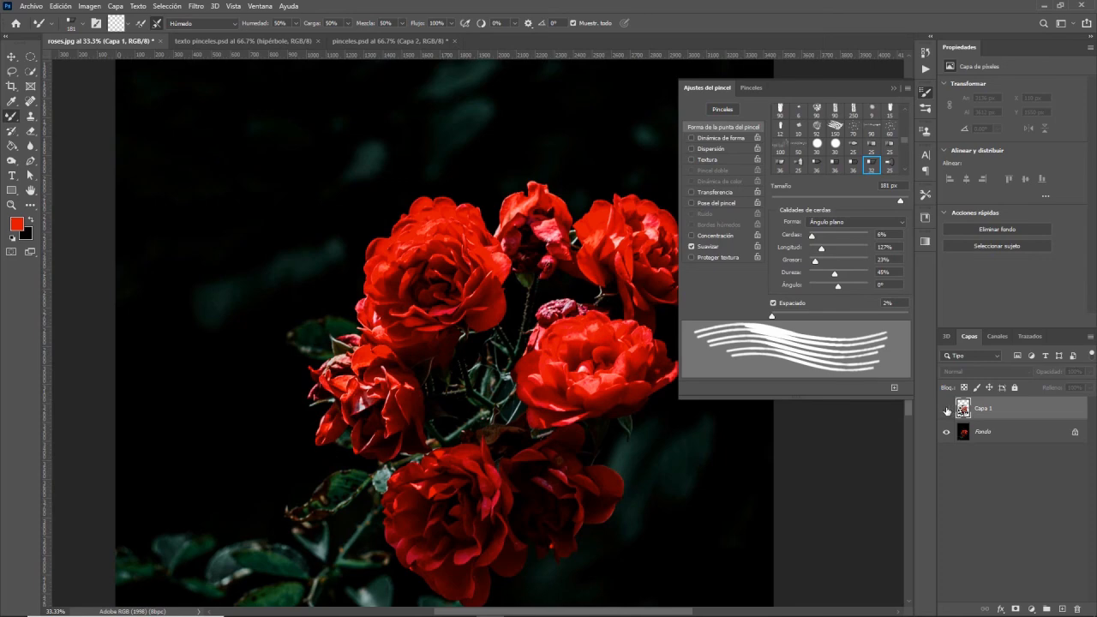
- Toggle Capa 1's visibility to compare the painting with the photo, and hide Fondo to view the brush strokes alone
{"action": "left_click", "coordinate": [946, 409]}
{"action": "left_click", "coordinate": [946, 409]}
{"action": "left_click", "coordinate": [946, 410]}
{"action": "left_click", "coordinate": [946, 411]}
{"action": "left_click", "coordinate": [946, 411]}
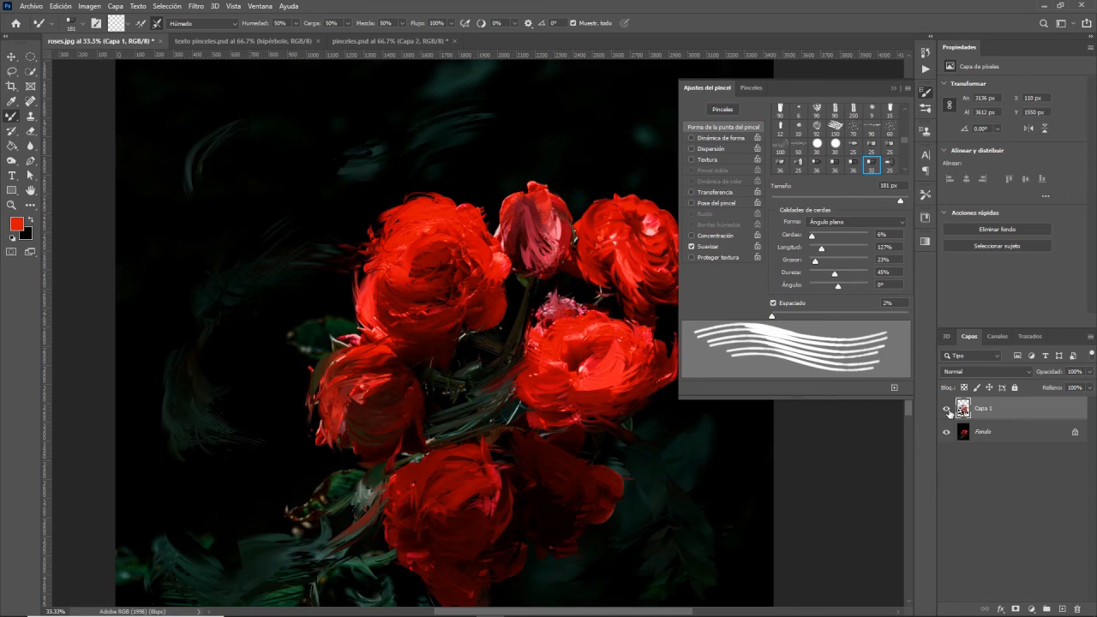
{"action": "left_click", "coordinate": [946, 431]}
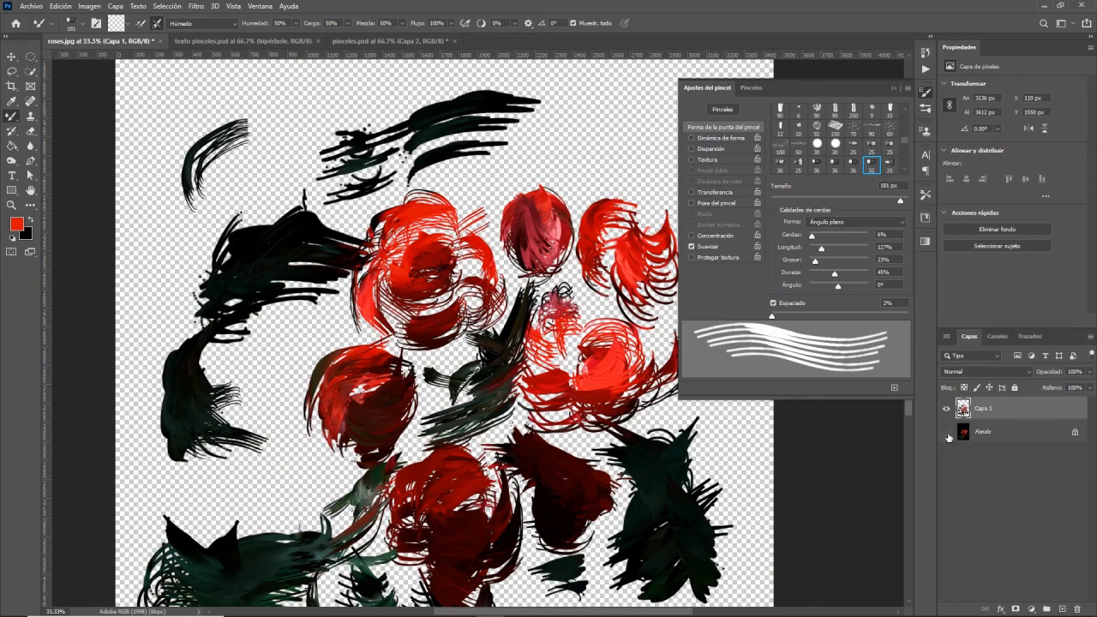
- Toggle Fondo and Capa 1 to compare the strokes with the photo, leaving both layers visible
{"action": "left_click", "coordinate": [946, 432]}
{"action": "left_click", "coordinate": [946, 433]}
{"action": "left_click", "coordinate": [946, 432]}
{"action": "left_click", "coordinate": [946, 433]}
{"action": "left_click", "coordinate": [946, 409]}
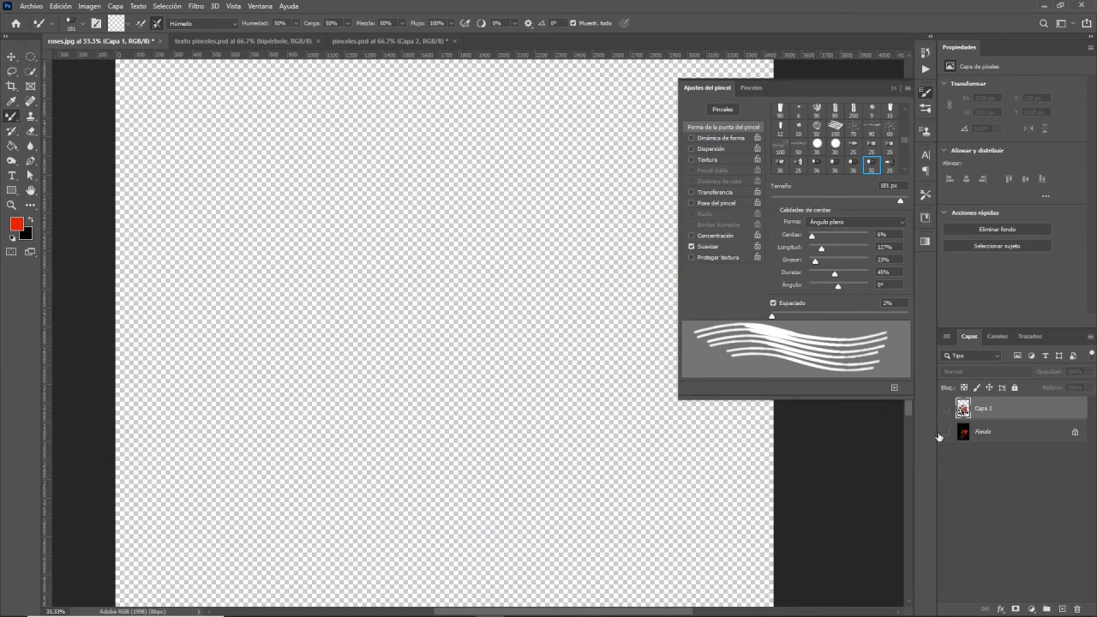
{"action": "left_click", "coordinate": [946, 432]}
{"action": "left_click", "coordinate": [946, 408]}
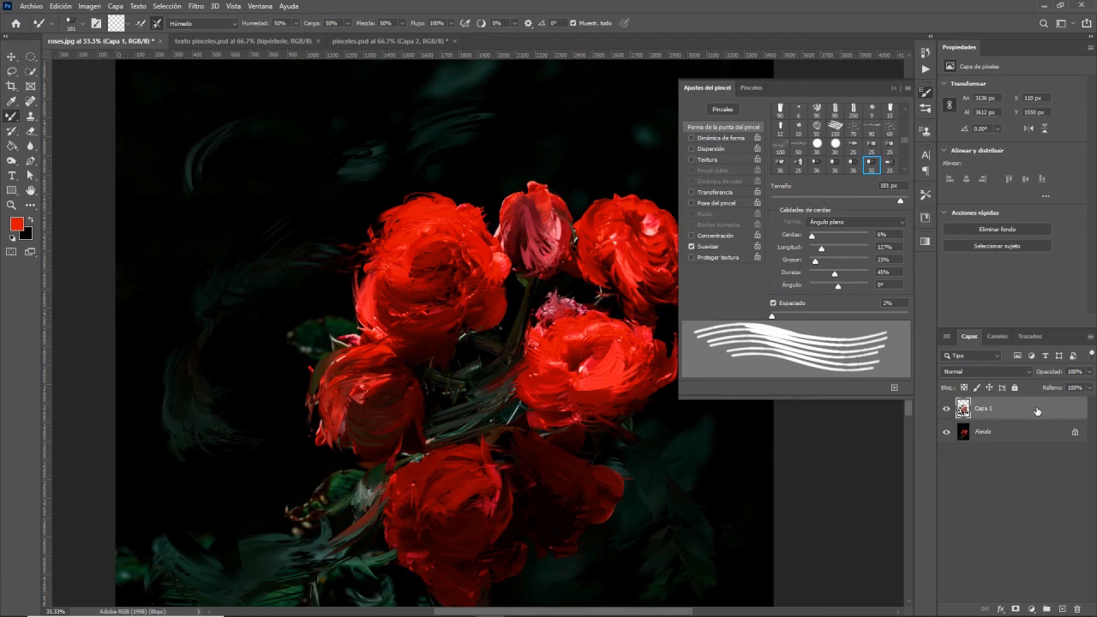
- Add a drop shadow to Capa 1 with 67% opacity, 20 px distance, 11% spread and 46 px size
{"action": "double_click", "coordinate": [1037, 411]}
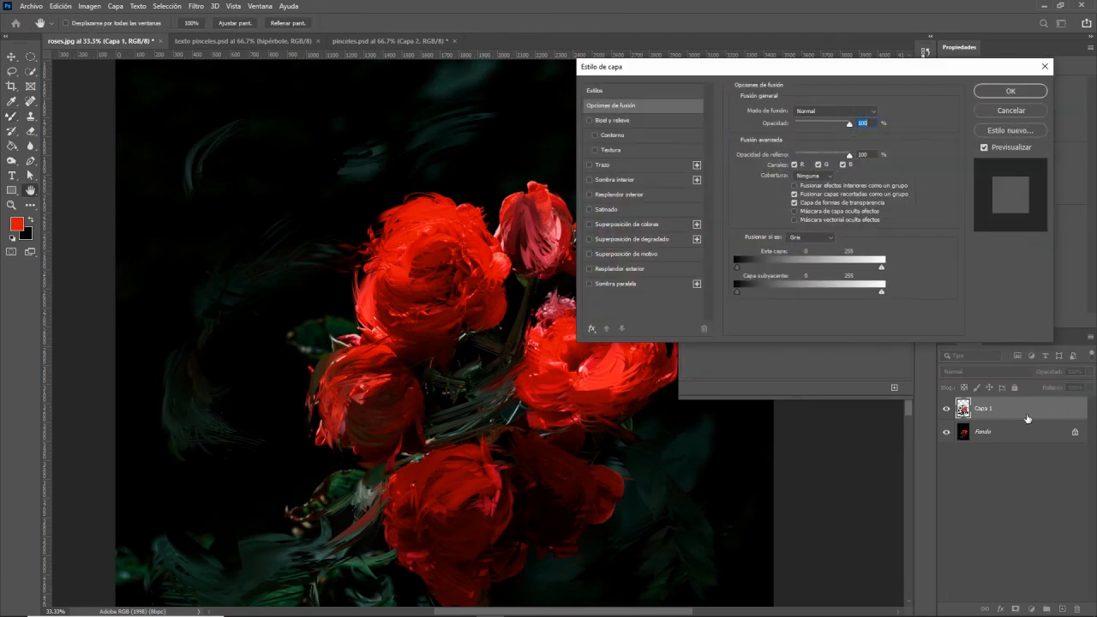
{"action": "left_click", "coordinate": [611, 283]}
{"action": "left_click_drag", "start_coordinate": [810, 129], "coordinate": [798, 163]}
{"action": "left_click_drag", "start_coordinate": [788, 174], "coordinate": [800, 177]}
{"action": "mouse_move", "coordinate": [786, 186]}
{"action": "left_mouse_down"}
{"action": "mouse_move", "coordinate": [806, 192]}
{"action": "mouse_move", "coordinate": [792, 176]}
{"action": "left_mouse_up"}
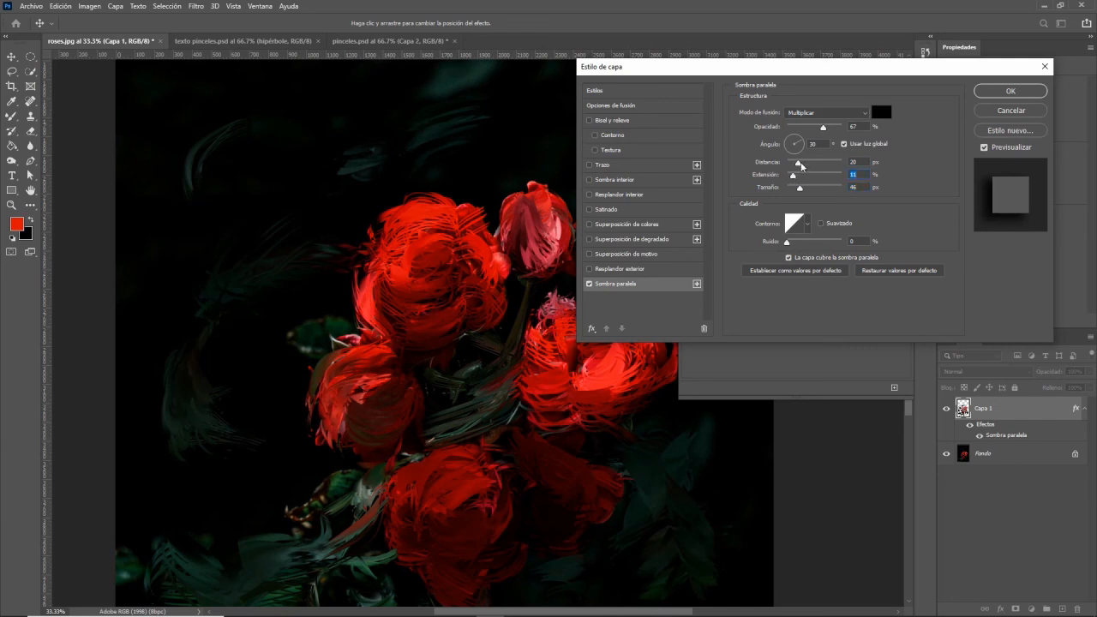
- Try a Bevel & Emboss effect on Capa 1 with upward direction and reduced depth, and turn it off
{"action": "left_click", "coordinate": [603, 122]}
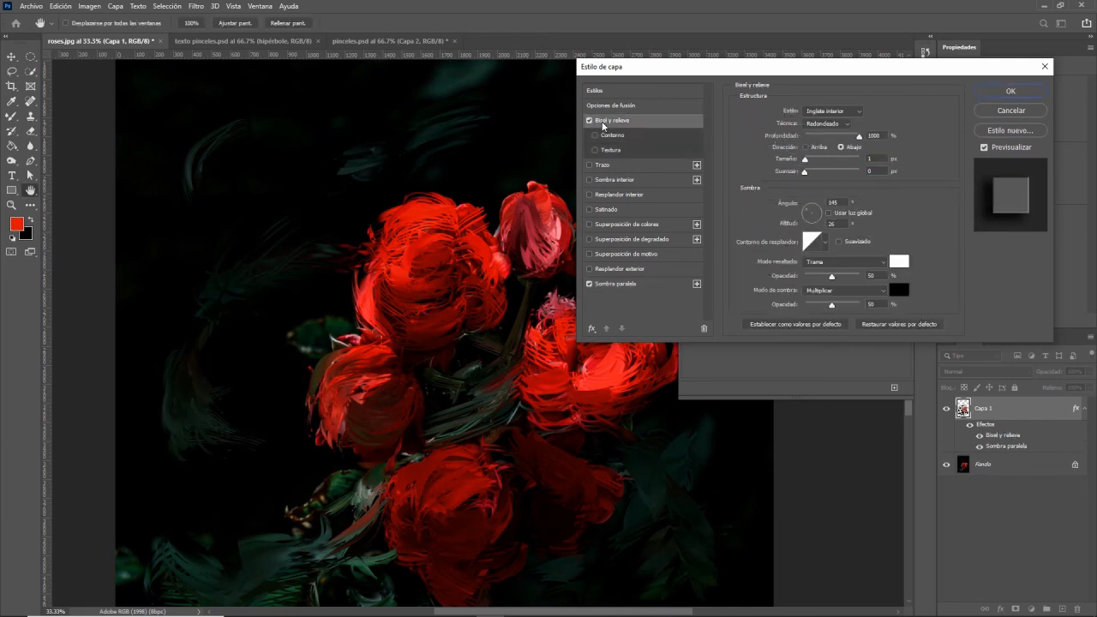
{"action": "left_click", "coordinate": [806, 148]}
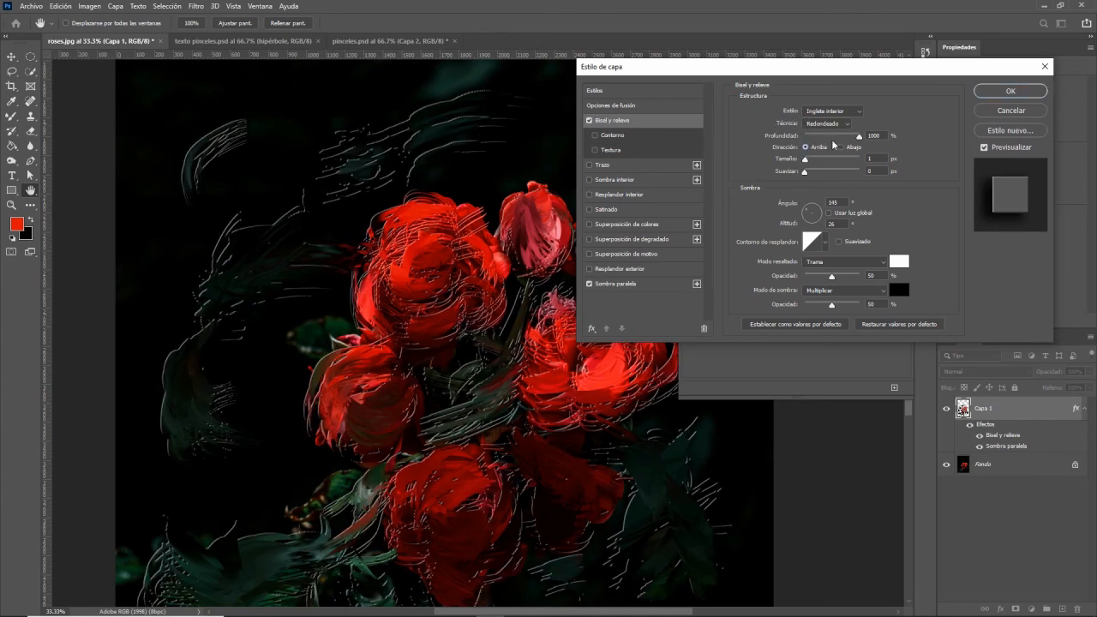
{"action": "left_click_drag", "start_coordinate": [850, 138], "coordinate": [810, 139]}
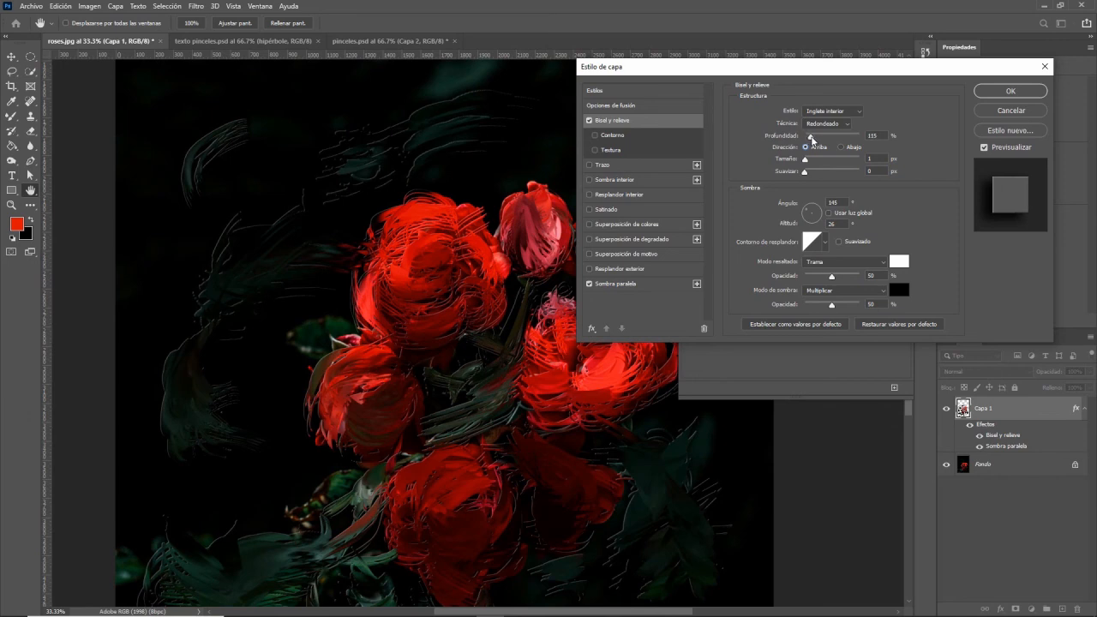
{"action": "left_click_drag", "start_coordinate": [809, 137], "coordinate": [807, 143]}
{"action": "left_click", "coordinate": [588, 121]}
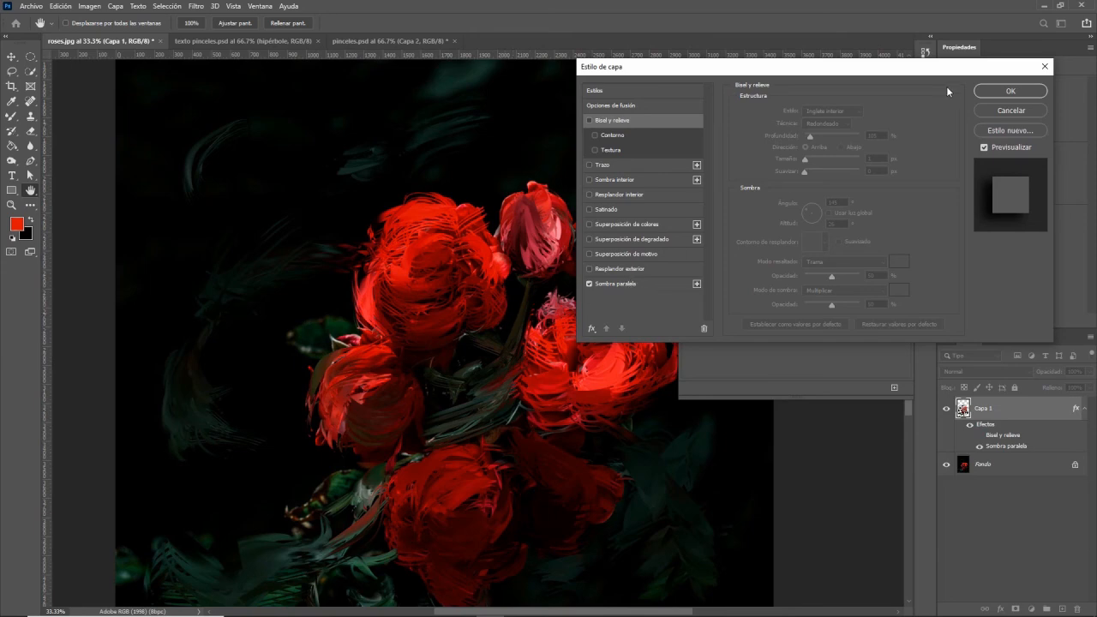
- Apply the layer style, view the strokes without Fondo, and compare Capa 1 with its effects hidden and shown
{"action": "left_click", "coordinate": [1009, 91]}
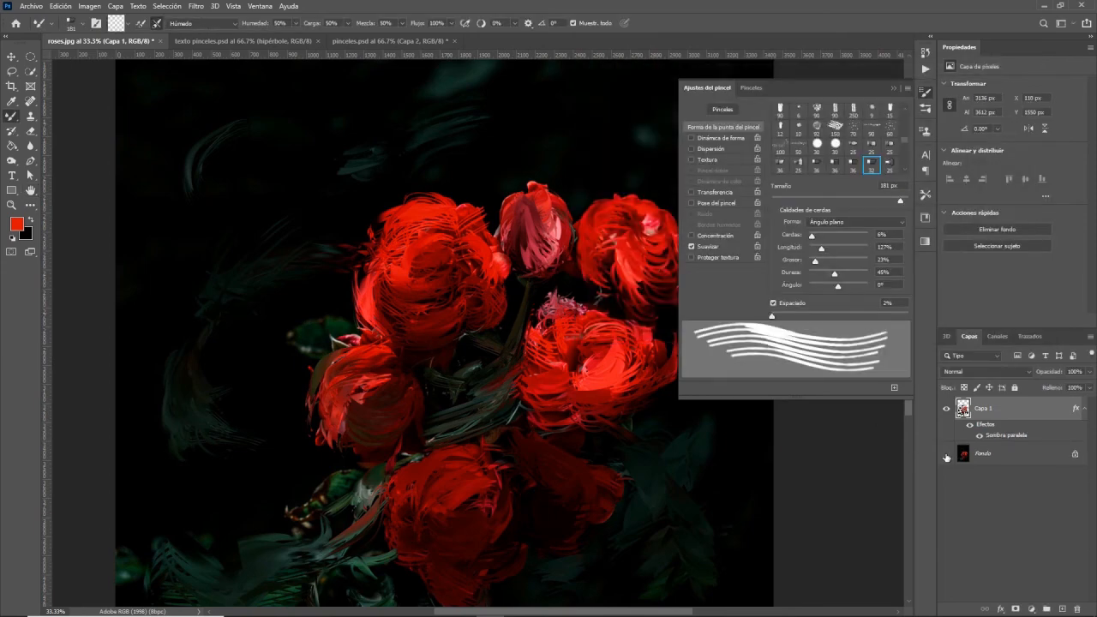
{"action": "left_click", "coordinate": [947, 454]}
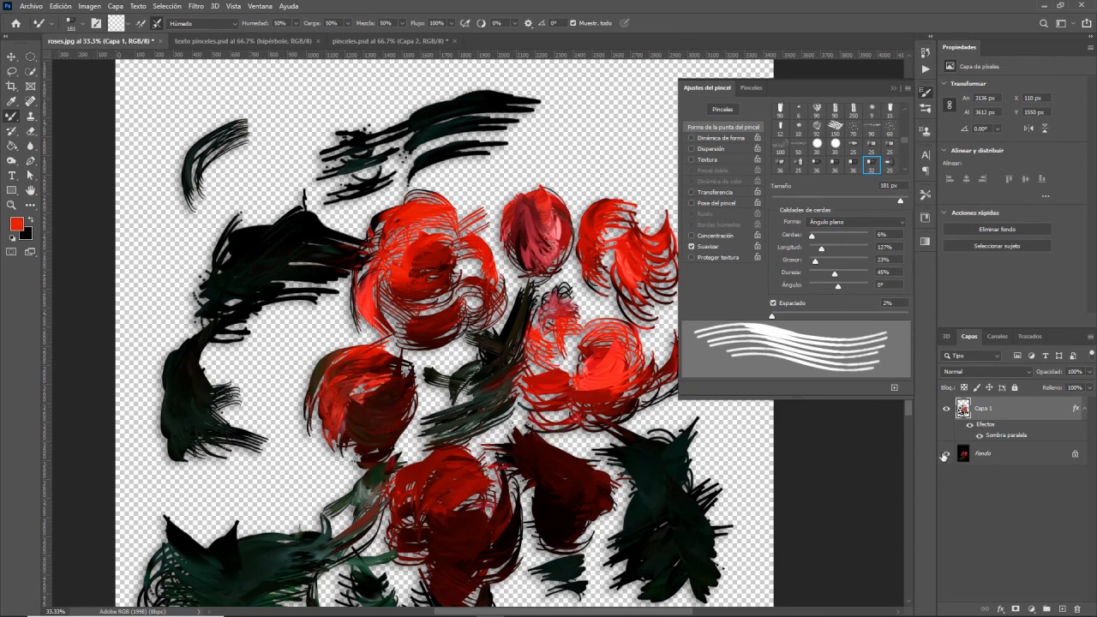
{"action": "left_click", "coordinate": [947, 454]}
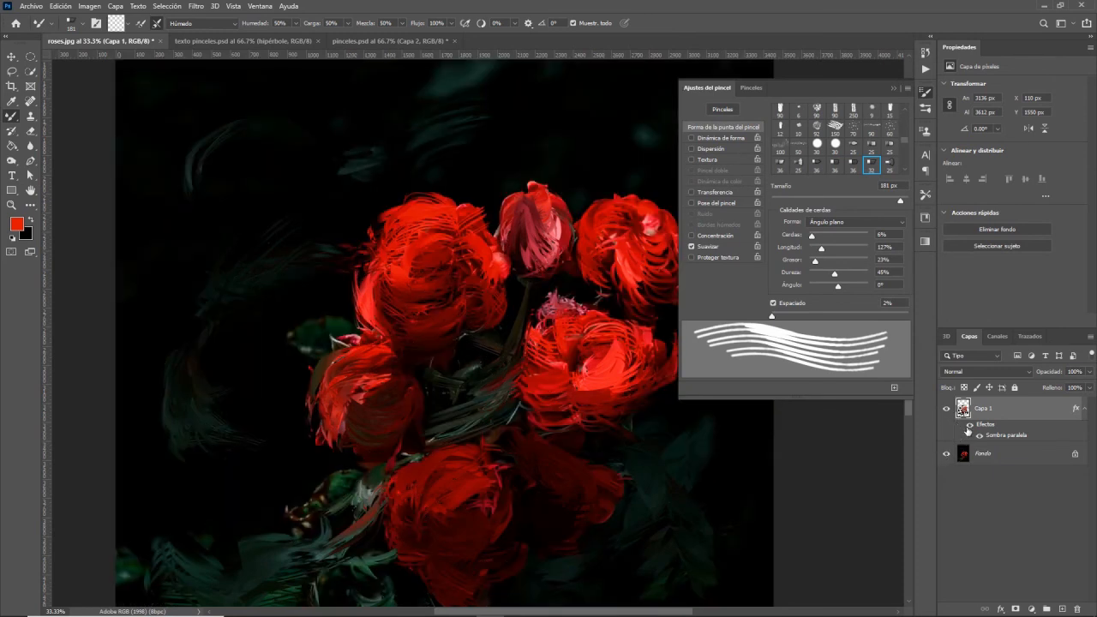
{"action": "left_click", "coordinate": [969, 426]}
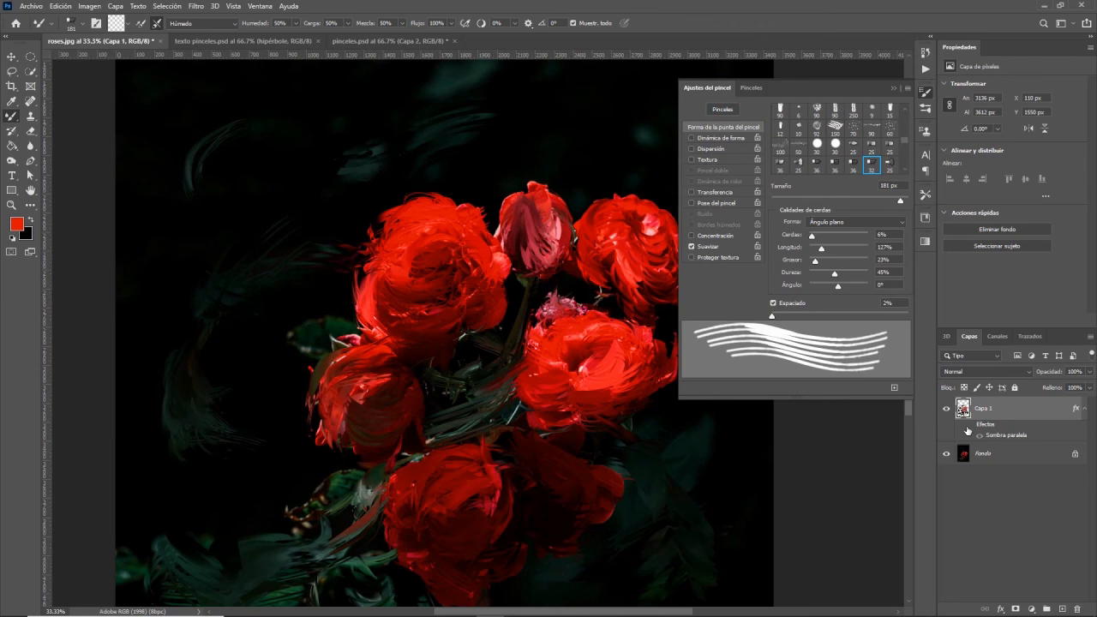
{"action": "left_click", "coordinate": [969, 426]}
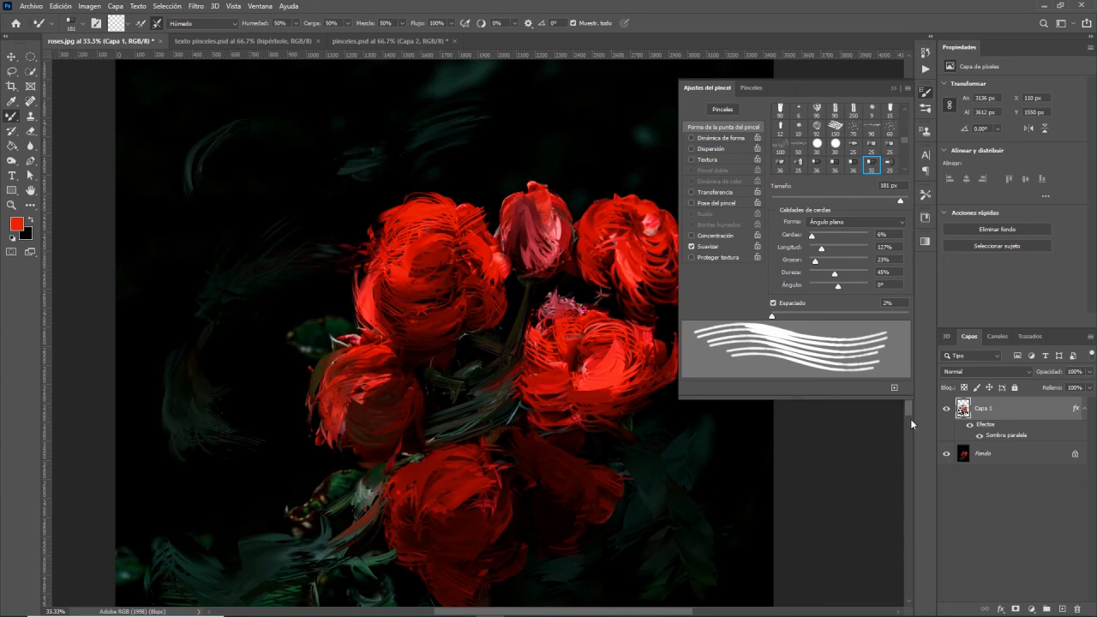
- In texto pinceles.psd, start a Pen tool path outside the canvas's left edge and trace the first h and the i
{"action": "left_click", "coordinate": [891, 90]}
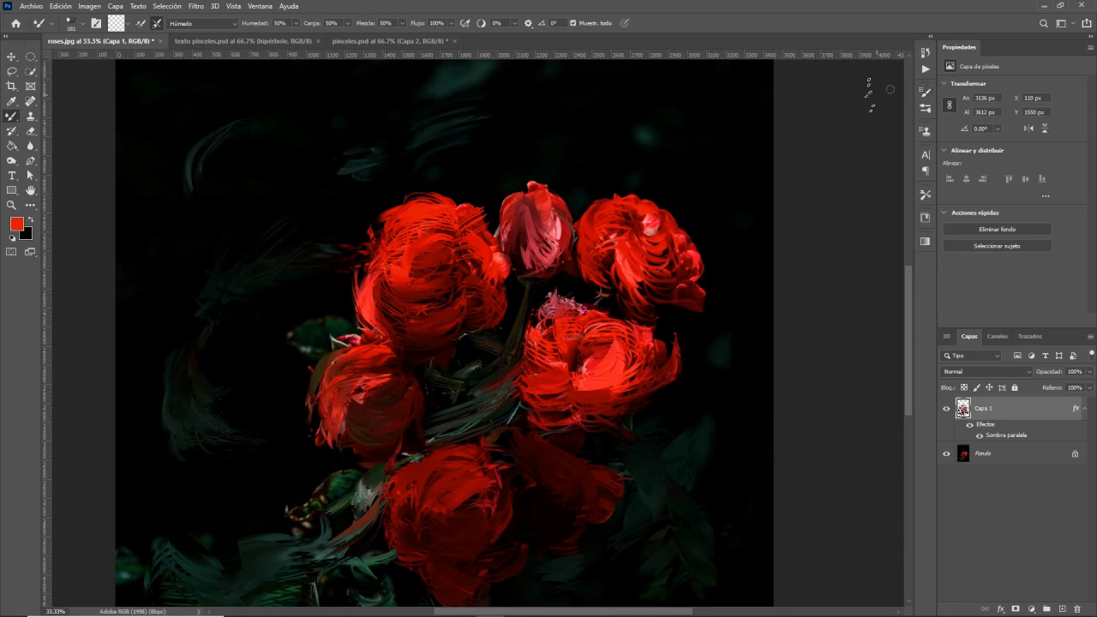
{"action": "left_click", "coordinate": [194, 41]}
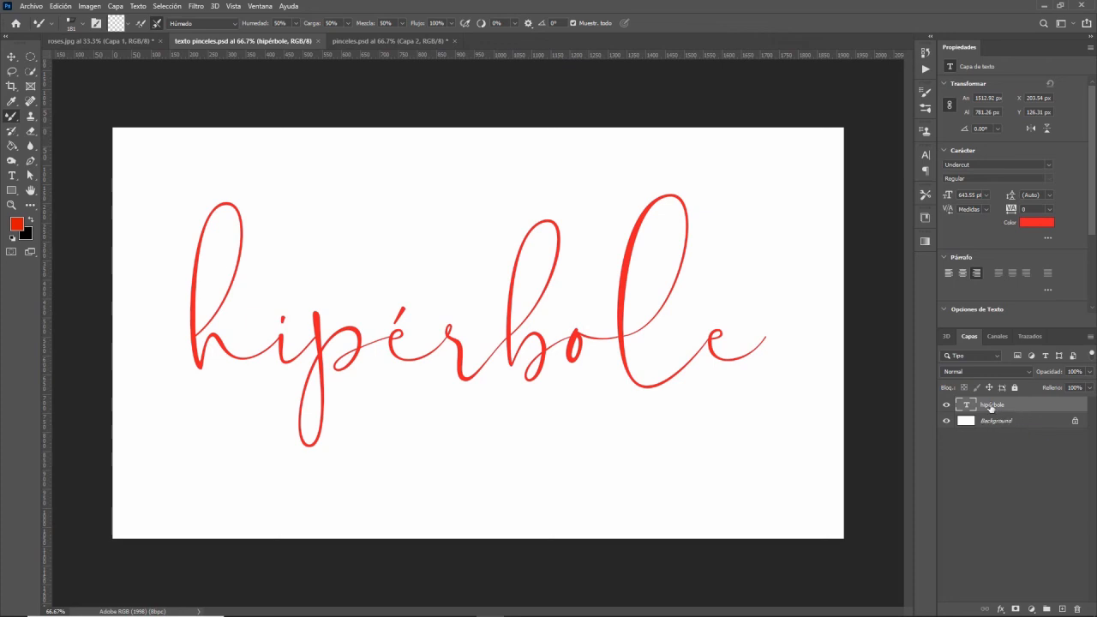
{"action": "left_click", "coordinate": [28, 163]}
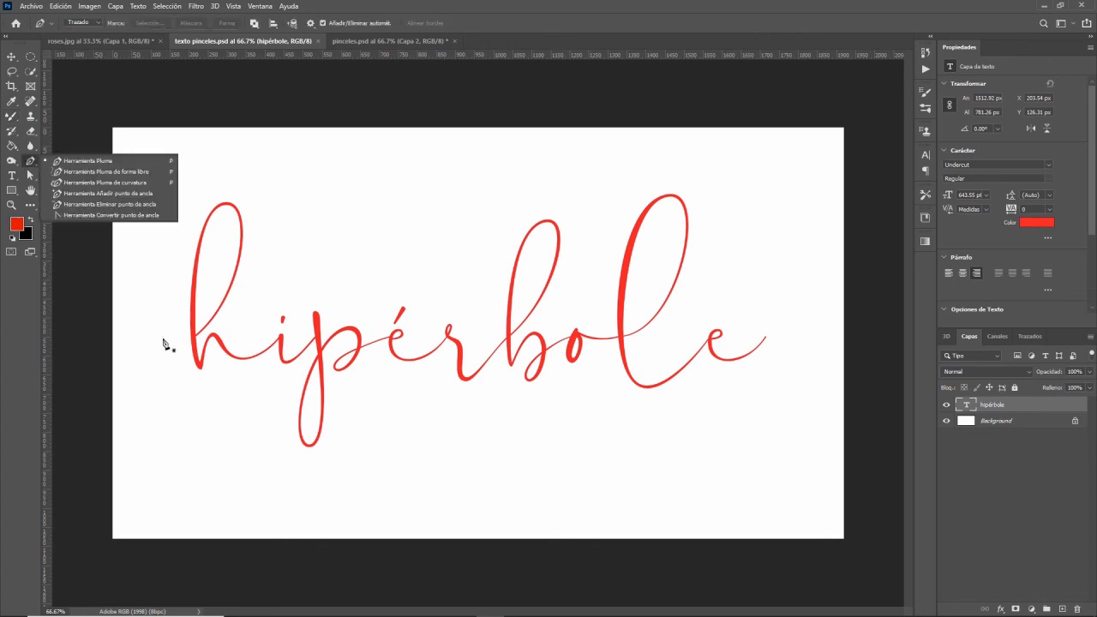
{"action": "left_click", "coordinate": [105, 370]}
{"action": "left_click_drag", "start_coordinate": [215, 313], "coordinate": [241, 275]}
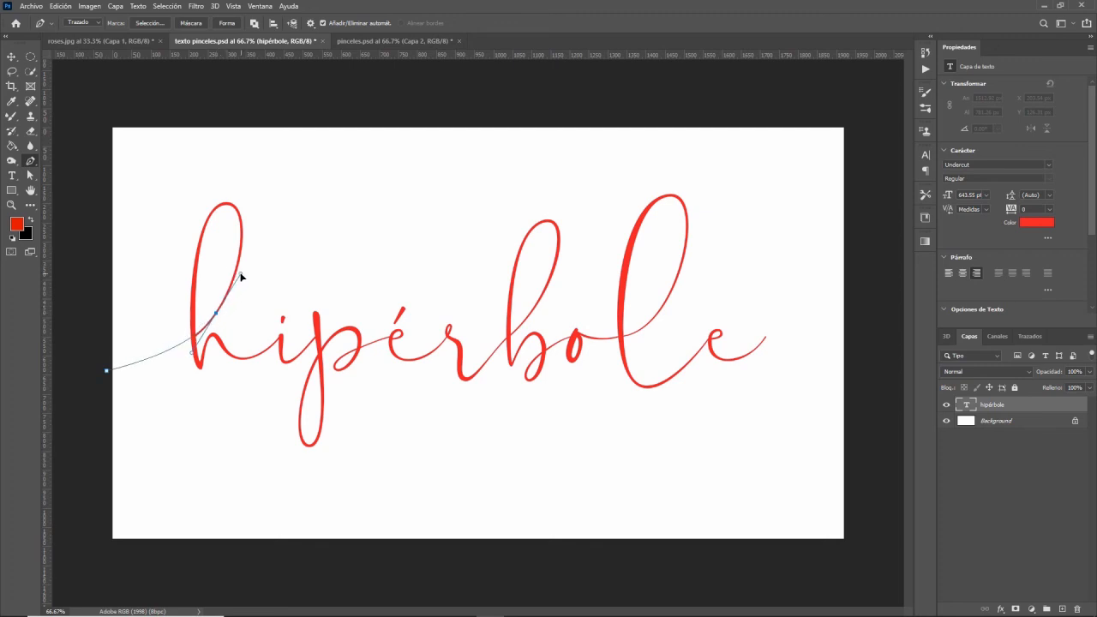
{"action": "left_click_drag", "start_coordinate": [231, 204], "coordinate": [214, 199]}
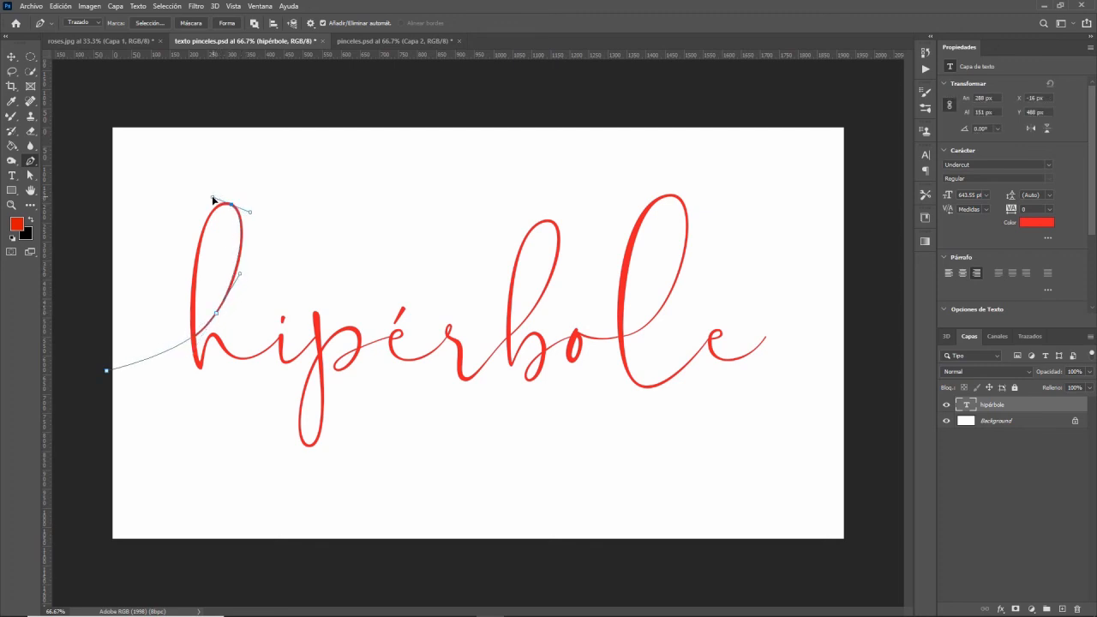
{"action": "left_click_drag", "start_coordinate": [195, 273], "coordinate": [189, 318]}
{"action": "left_click_drag", "start_coordinate": [201, 369], "coordinate": [304, 355]}
{"action": "left_click", "coordinate": [281, 335]}
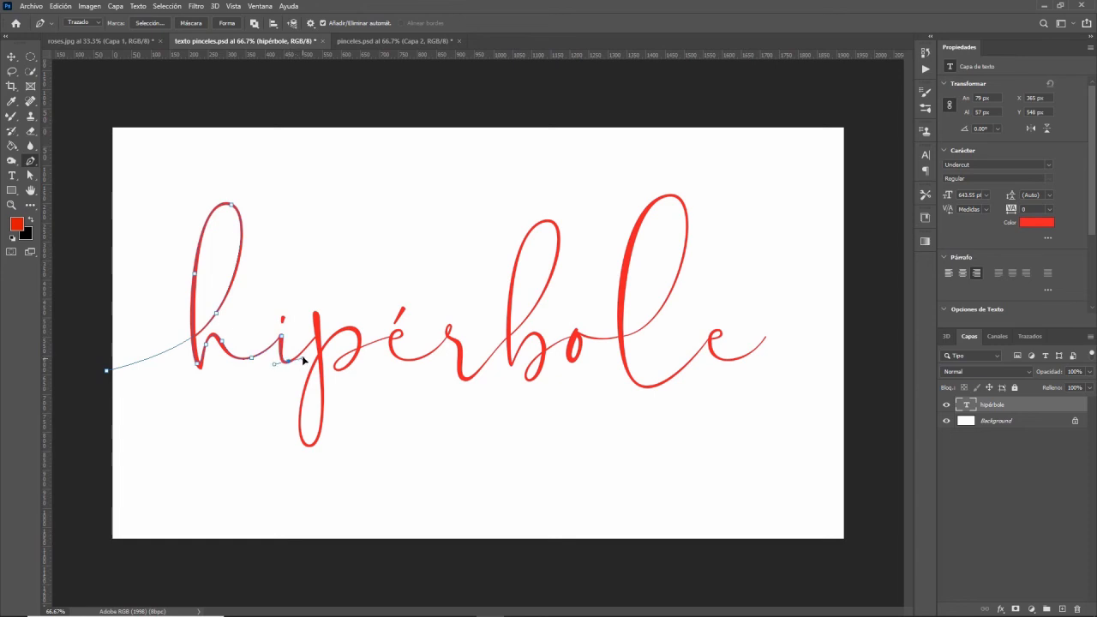
- Continue the path through the p, é and r of "hipérbole", following the letter strokes
{"action": "left_click", "coordinate": [315, 313]}
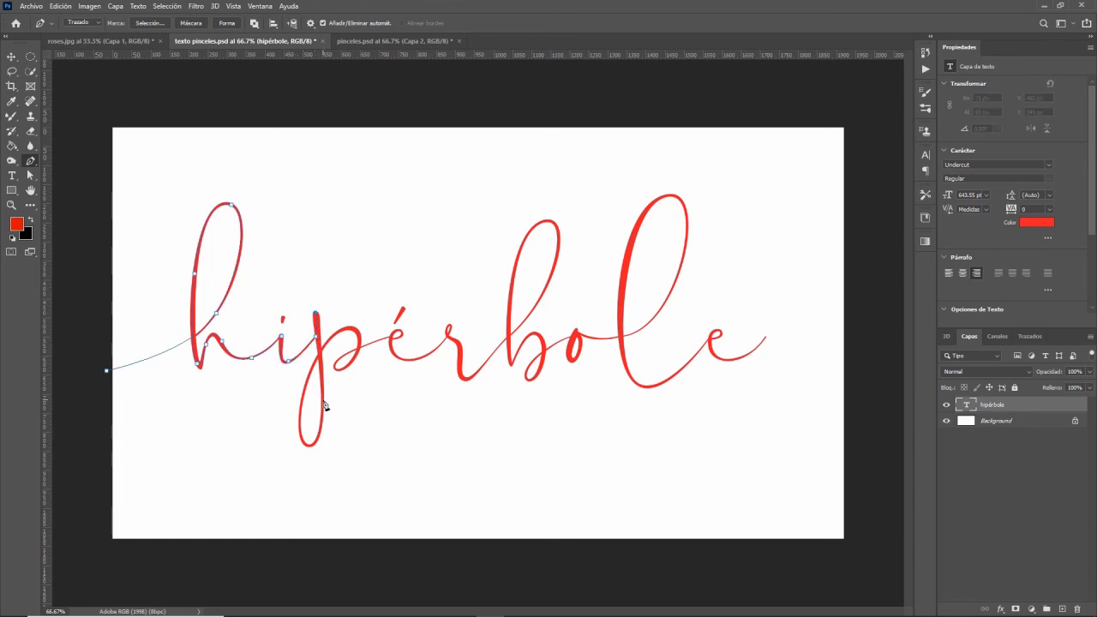
{"action": "left_click_drag", "start_coordinate": [308, 445], "coordinate": [298, 446]}
{"action": "left_click_drag", "start_coordinate": [303, 392], "coordinate": [308, 369]}
{"action": "mouse_move", "coordinate": [335, 333]}
{"action": "left_mouse_down"}
{"action": "mouse_move", "coordinate": [359, 342]}
{"action": "mouse_move", "coordinate": [342, 374]}
{"action": "mouse_move", "coordinate": [357, 343]}
{"action": "mouse_move", "coordinate": [403, 328]}
{"action": "mouse_move", "coordinate": [390, 335]}
{"action": "mouse_move", "coordinate": [419, 365]}
{"action": "mouse_move", "coordinate": [451, 334]}
{"action": "mouse_move", "coordinate": [447, 325]}
{"action": "left_mouse_up"}
{"action": "left_click", "coordinate": [463, 349]}
{"action": "left_click_drag", "start_coordinate": [461, 377], "coordinate": [472, 379]}
- Continue the path around the b and o and up into the rising stroke of the l
{"action": "left_click_drag", "start_coordinate": [509, 338], "coordinate": [522, 324]}
{"action": "mouse_move", "coordinate": [556, 248]}
{"action": "left_mouse_down"}
{"action": "mouse_move", "coordinate": [557, 213]}
{"action": "mouse_move", "coordinate": [521, 244]}
{"action": "mouse_move", "coordinate": [522, 232]}
{"action": "left_mouse_up"}
{"action": "mouse_move", "coordinate": [510, 307]}
{"action": "left_mouse_down"}
{"action": "mouse_move", "coordinate": [506, 335]}
{"action": "mouse_move", "coordinate": [546, 336]}
{"action": "mouse_move", "coordinate": [538, 374]}
{"action": "mouse_move", "coordinate": [522, 371]}
{"action": "mouse_move", "coordinate": [563, 336]}
{"action": "mouse_move", "coordinate": [576, 362]}
{"action": "left_mouse_up"}
{"action": "left_click", "coordinate": [510, 365]}
{"action": "left_click", "coordinate": [577, 334]}
{"action": "left_click_drag", "start_coordinate": [573, 324], "coordinate": [696, 225]}
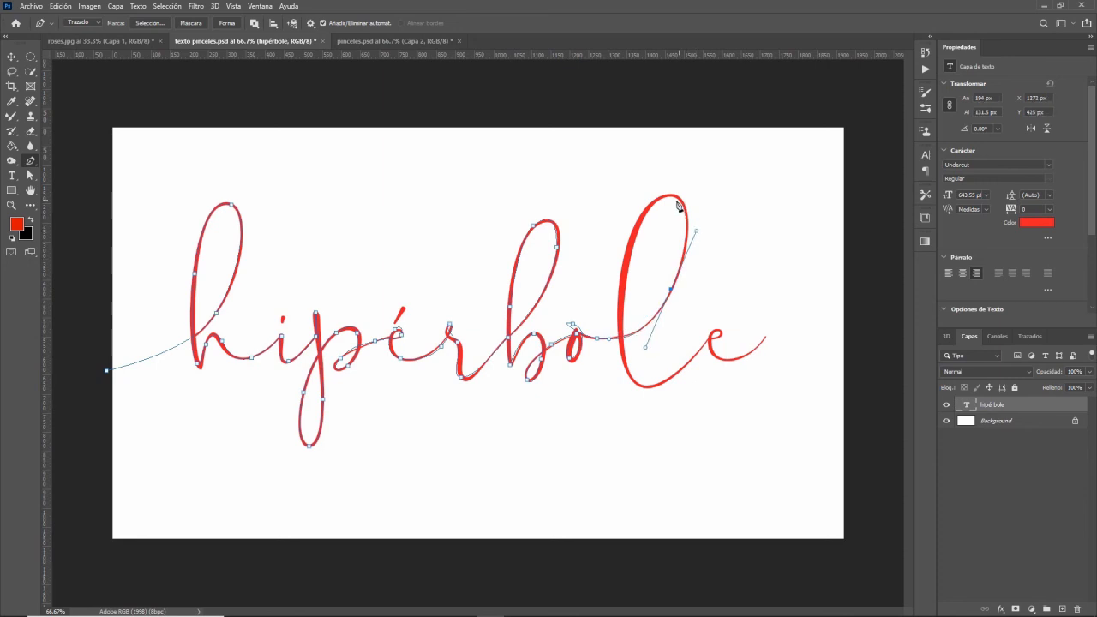
- Trace the l and final e, and extend the path in a curve beyond the canvas's upper right edge
{"action": "left_click_drag", "start_coordinate": [675, 197], "coordinate": [664, 190]}
{"action": "left_click_drag", "start_coordinate": [629, 244], "coordinate": [622, 289]}
{"action": "mouse_move", "coordinate": [640, 384]}
{"action": "left_mouse_down"}
{"action": "mouse_move", "coordinate": [664, 391]}
{"action": "mouse_move", "coordinate": [724, 336]}
{"action": "mouse_move", "coordinate": [720, 326]}
{"action": "mouse_move", "coordinate": [714, 355]}
{"action": "mouse_move", "coordinate": [727, 365]}
{"action": "mouse_move", "coordinate": [770, 335]}
{"action": "left_mouse_up"}
{"action": "left_click_drag", "start_coordinate": [830, 212], "coordinate": [863, 184]}
{"action": "left_click", "coordinate": [885, 193]}
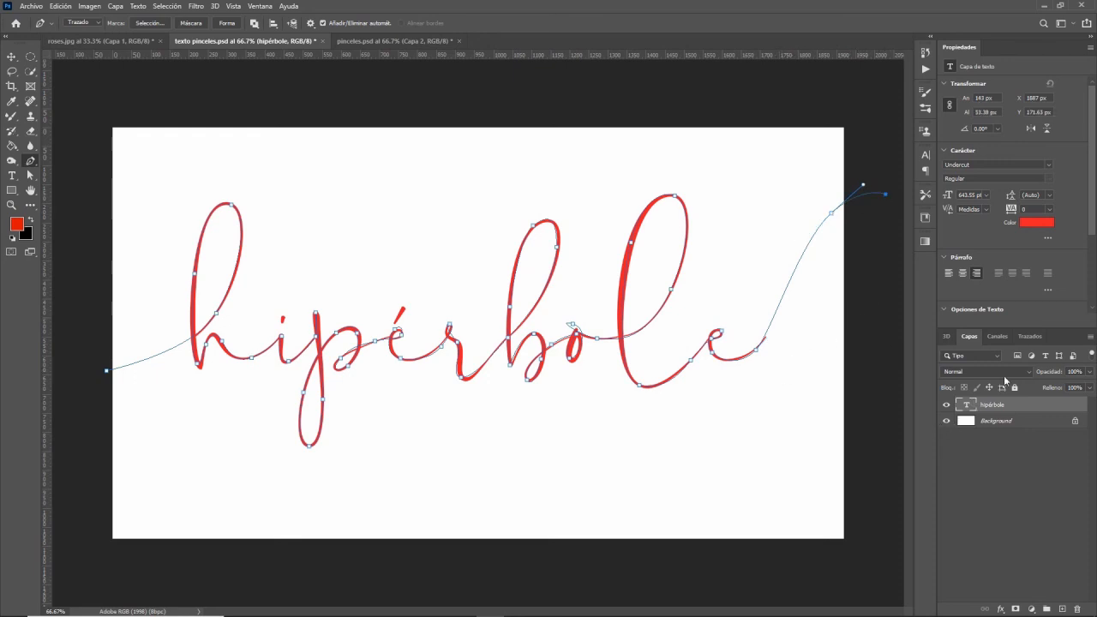
- Deselect the work path and add a new layer above the hipérbole text layer
{"action": "left_click", "coordinate": [1033, 336]}
{"action": "left_click", "coordinate": [977, 440]}
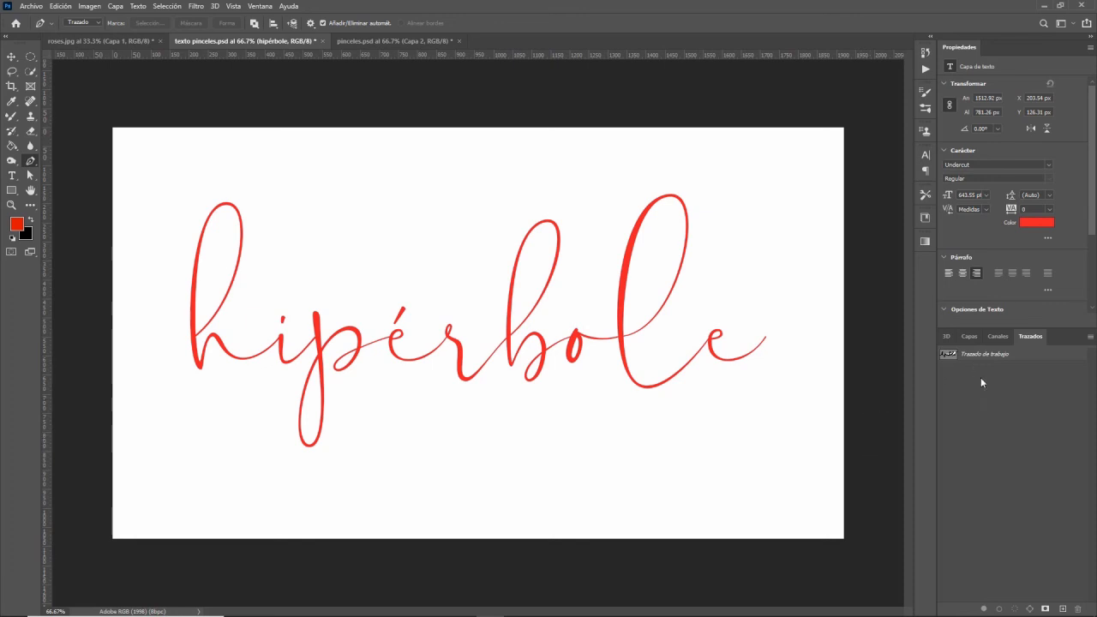
{"action": "left_click", "coordinate": [969, 337]}
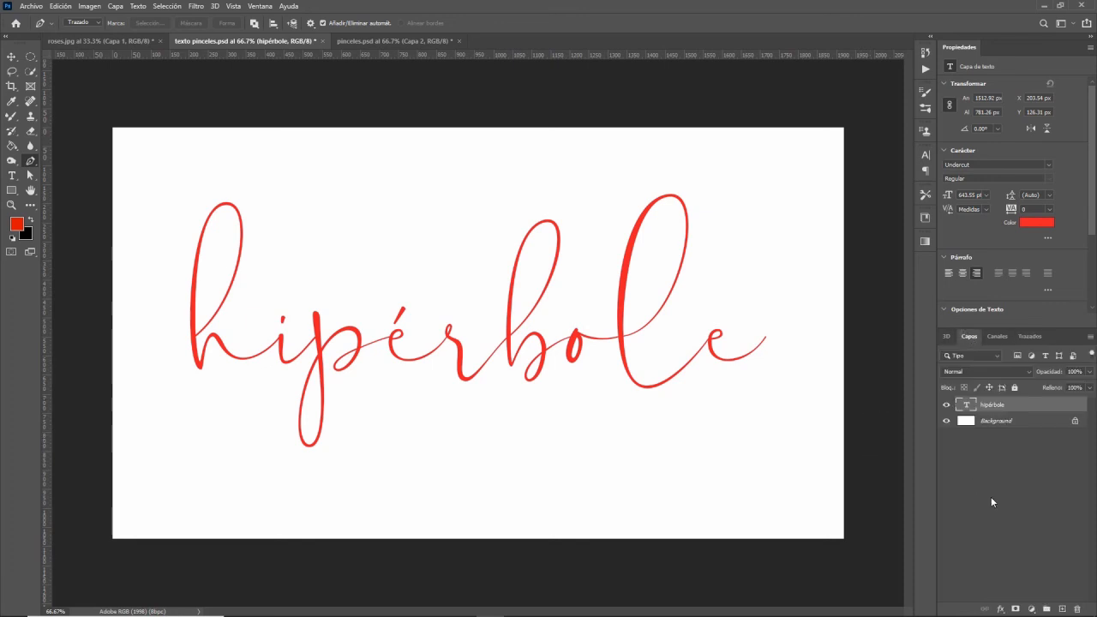
{"action": "left_click", "coordinate": [1061, 608]}
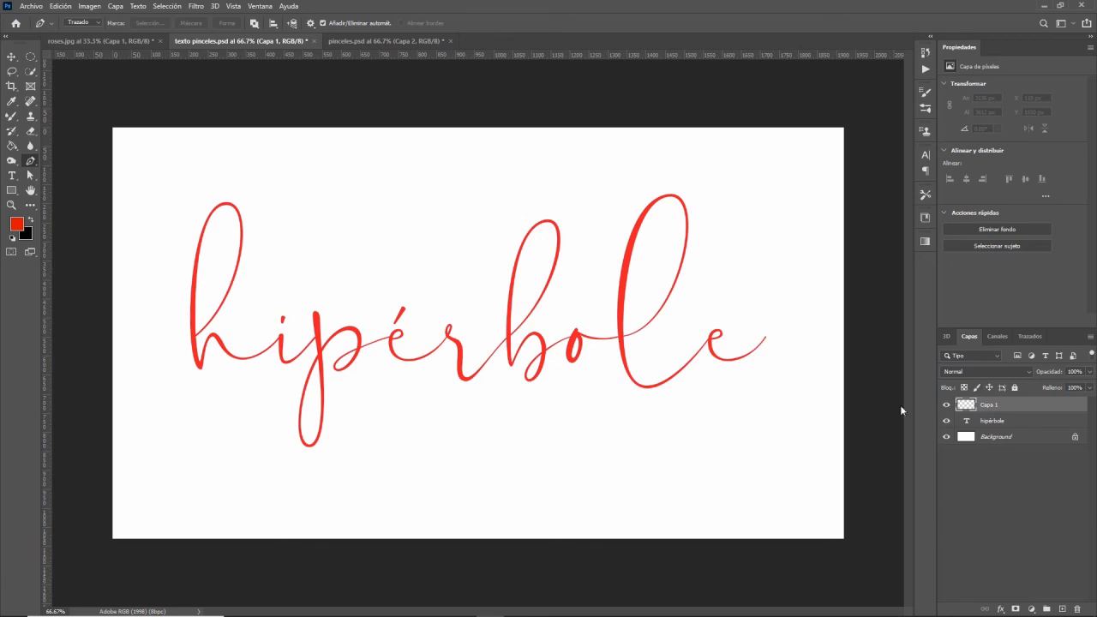
- Keep the foreground colour at e50101 and set the background colour to 6c0000
{"action": "left_click", "coordinate": [18, 225]}
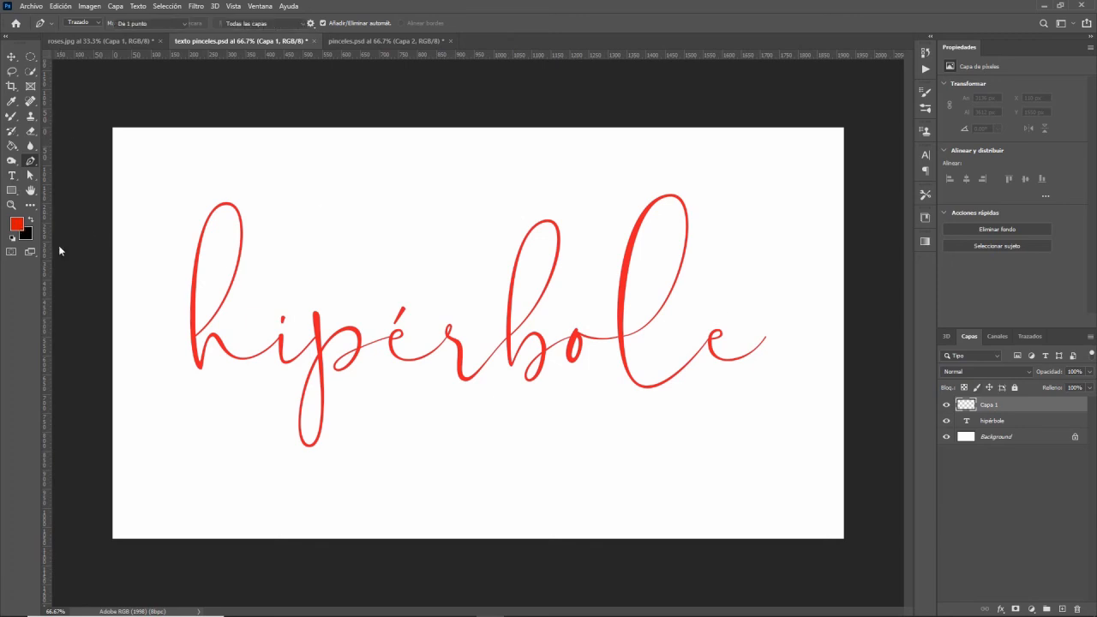
{"action": "left_click", "coordinate": [942, 144]}
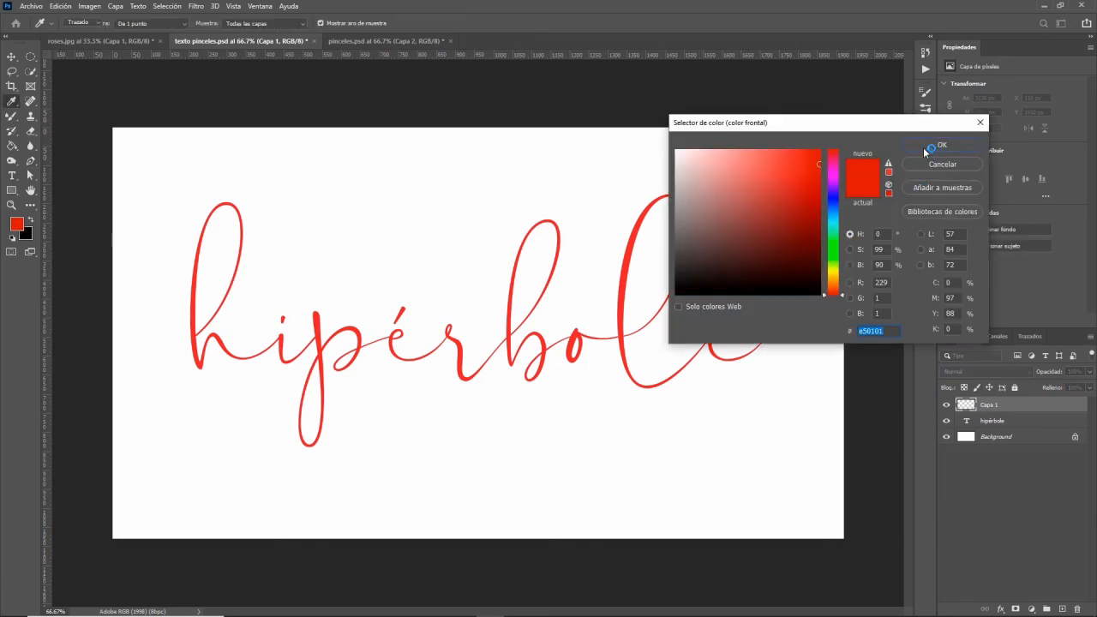
{"action": "left_click", "coordinate": [27, 234]}
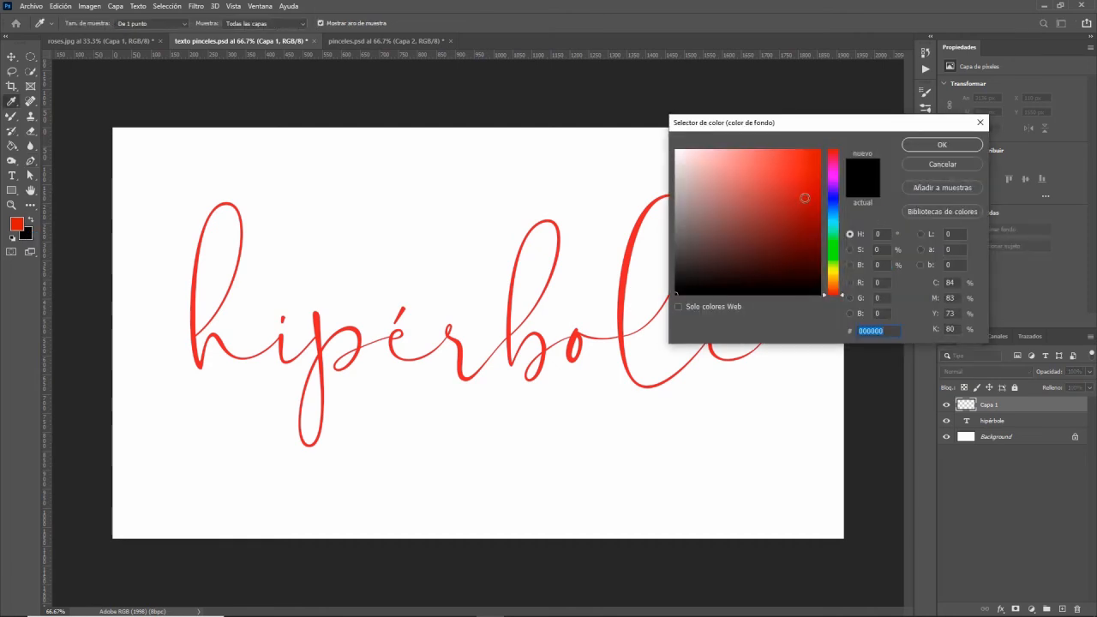
{"action": "type", "text": "6c0000"}
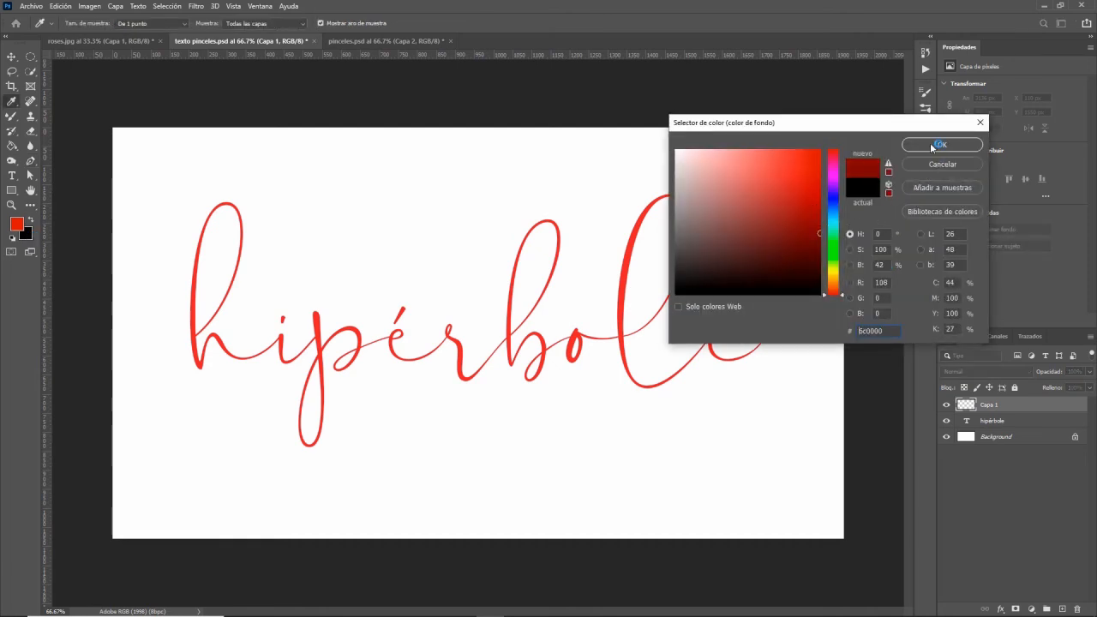
{"action": "left_click", "coordinate": [931, 146]}
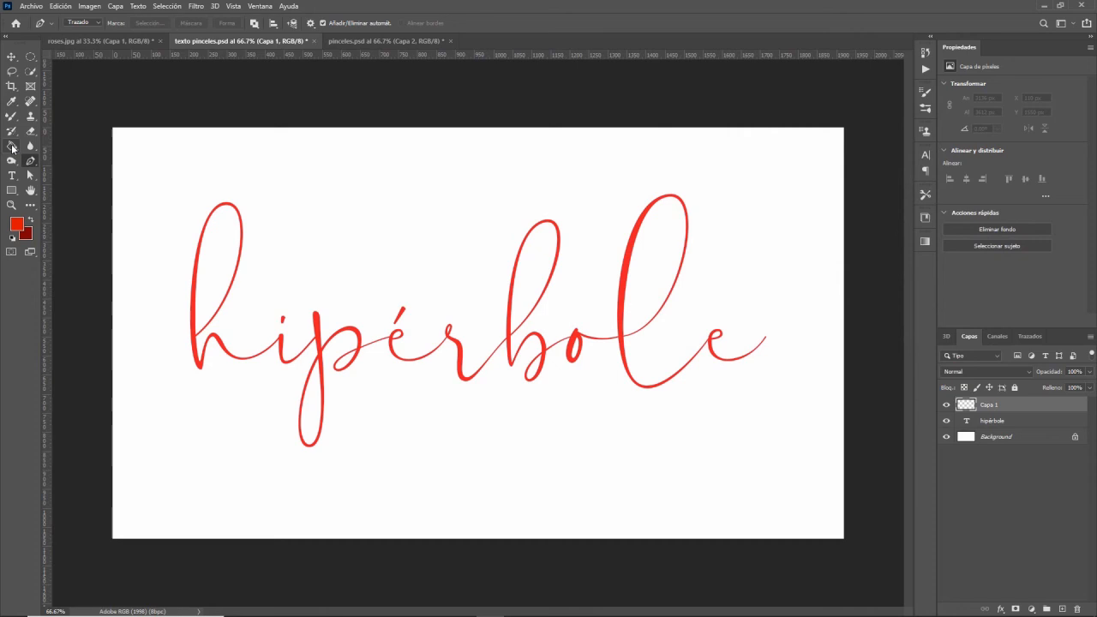
- Set up the Gradient tool with the linear style and the foreground-to-background preset from the Básicos group, undoing the trial gradient
{"action": "left_click", "coordinate": [11, 147]}
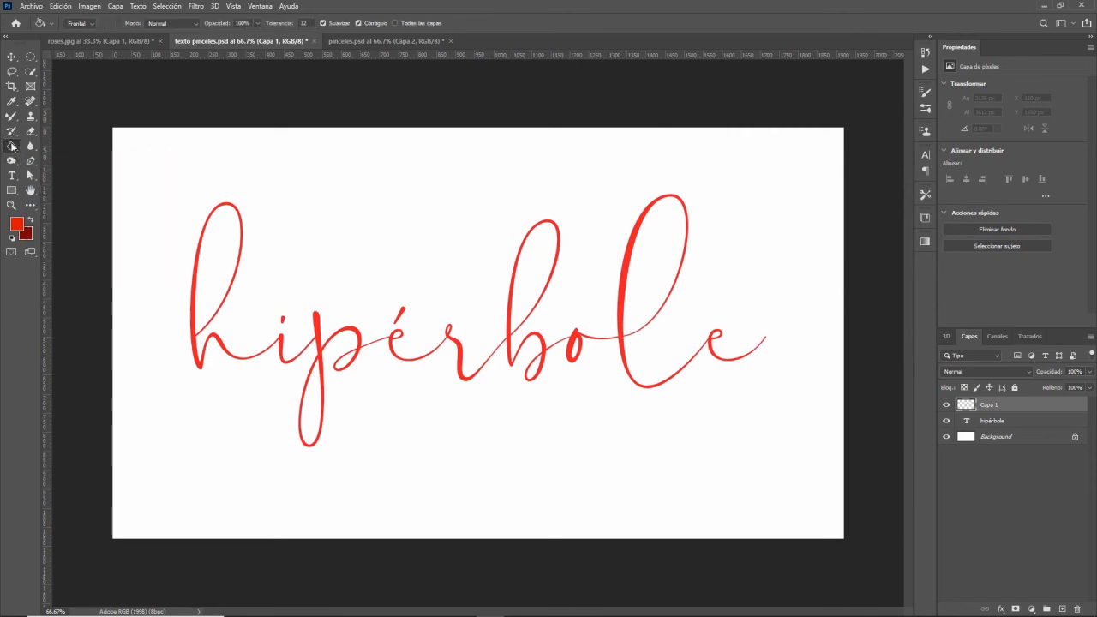
{"action": "right_click", "coordinate": [12, 146]}
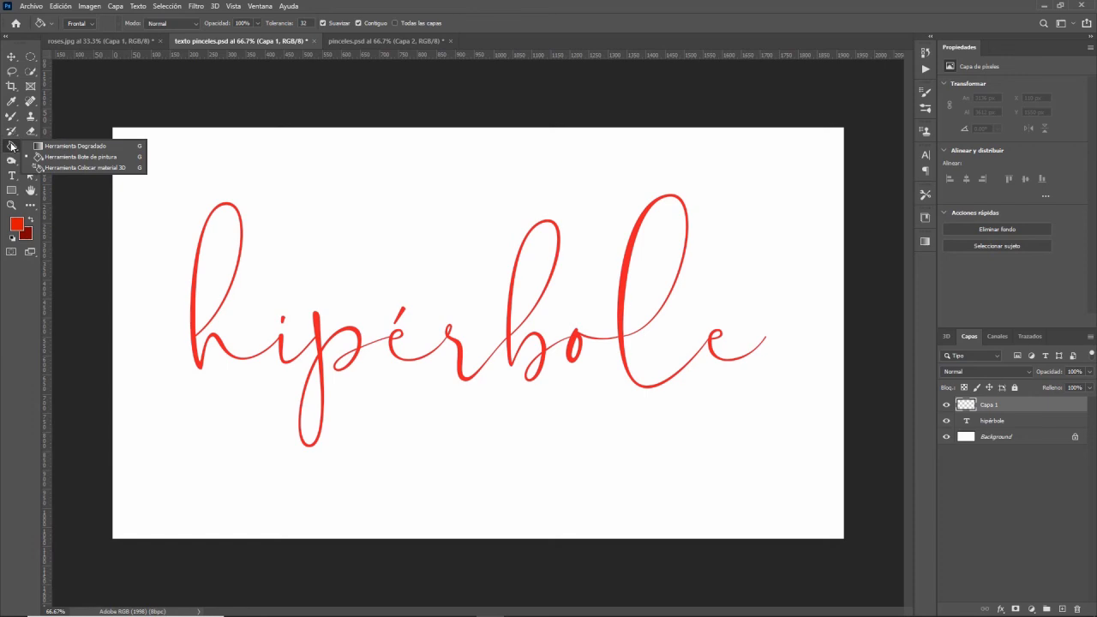
{"action": "left_click", "coordinate": [117, 144]}
{"action": "left_click_drag", "start_coordinate": [456, 154], "coordinate": [474, 489]}
{"action": "key", "text": "ctrl+z"}
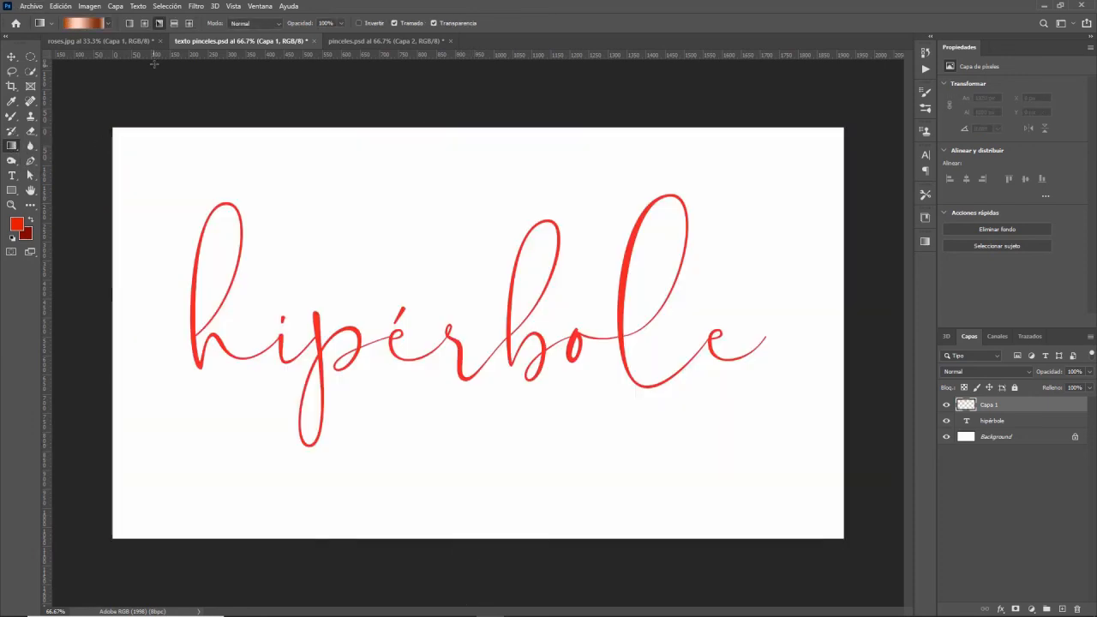
{"action": "left_click", "coordinate": [108, 25]}
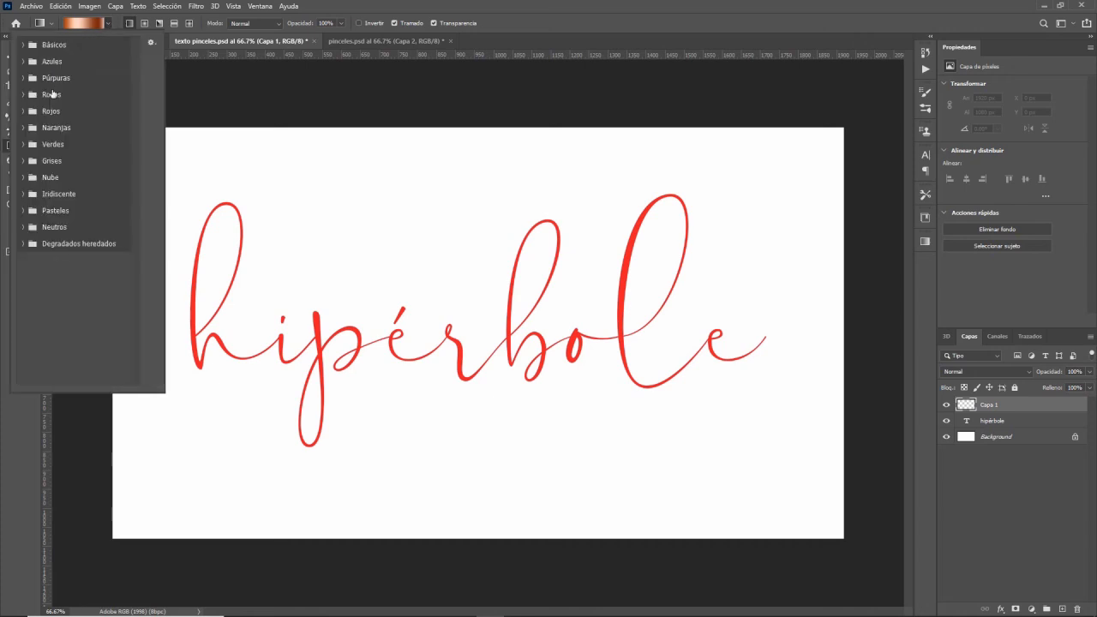
{"action": "left_click", "coordinate": [23, 45]}
{"action": "left_click", "coordinate": [46, 68]}
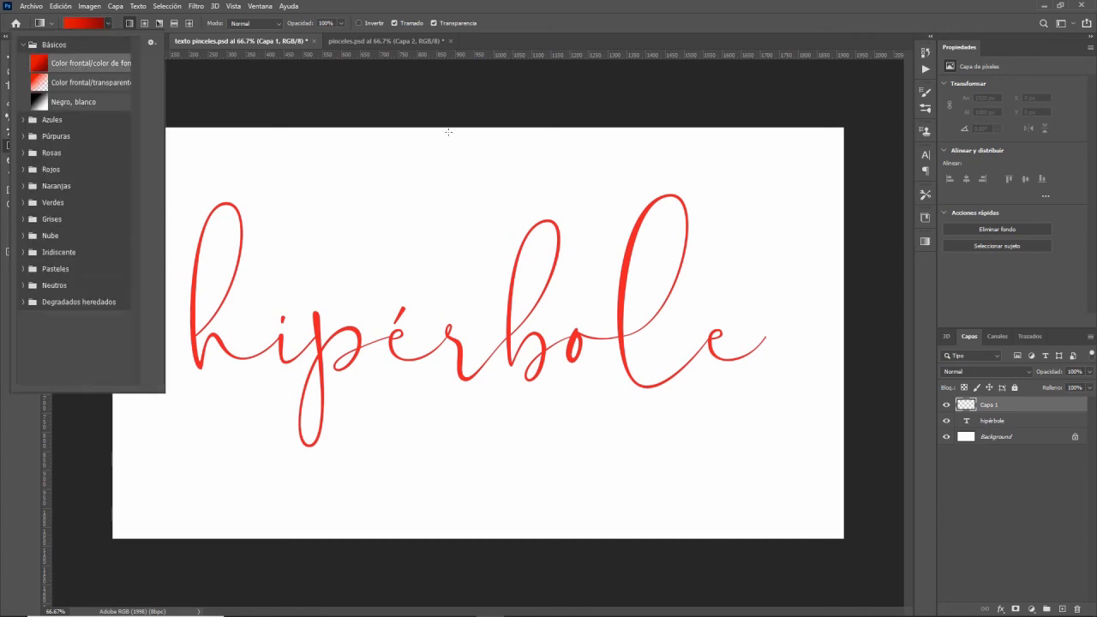
- Turn off Tramado and Transparencia for the gradient, and replace the layer holding the test fills with a fresh empty layer
{"action": "left_click", "coordinate": [439, 146]}
{"action": "left_click_drag", "start_coordinate": [447, 151], "coordinate": [435, 518]}
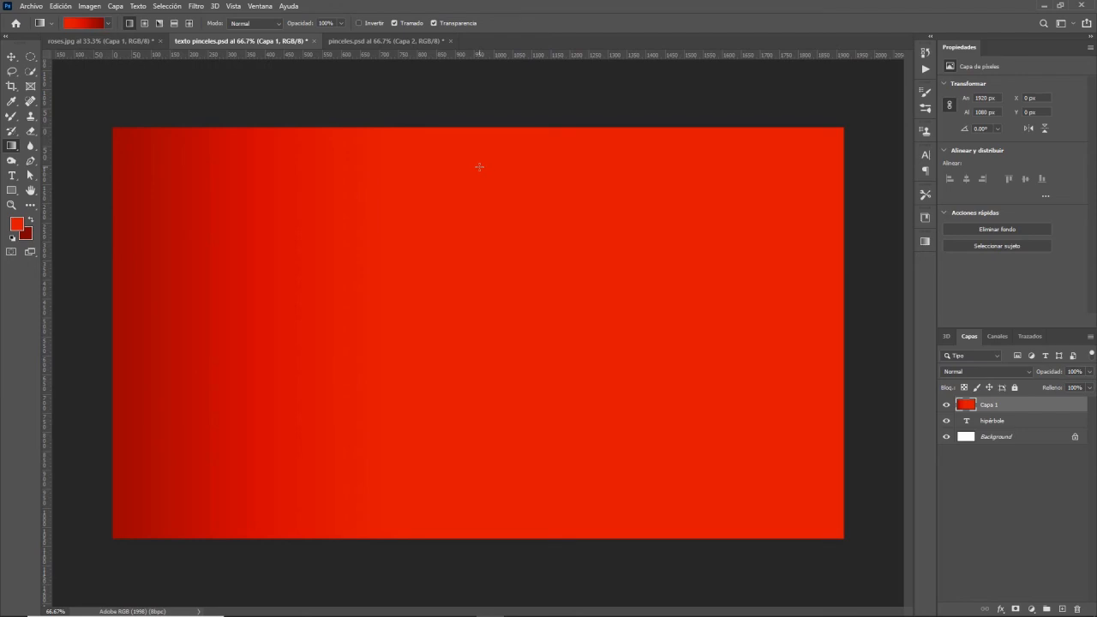
{"action": "left_click_drag", "start_coordinate": [479, 167], "coordinate": [523, 497]}
{"action": "left_click", "coordinate": [396, 23]}
{"action": "left_click_drag", "start_coordinate": [475, 164], "coordinate": [454, 481]}
{"action": "left_click_drag", "start_coordinate": [1011, 410], "coordinate": [1077, 608]}
{"action": "left_click", "coordinate": [1061, 607]}
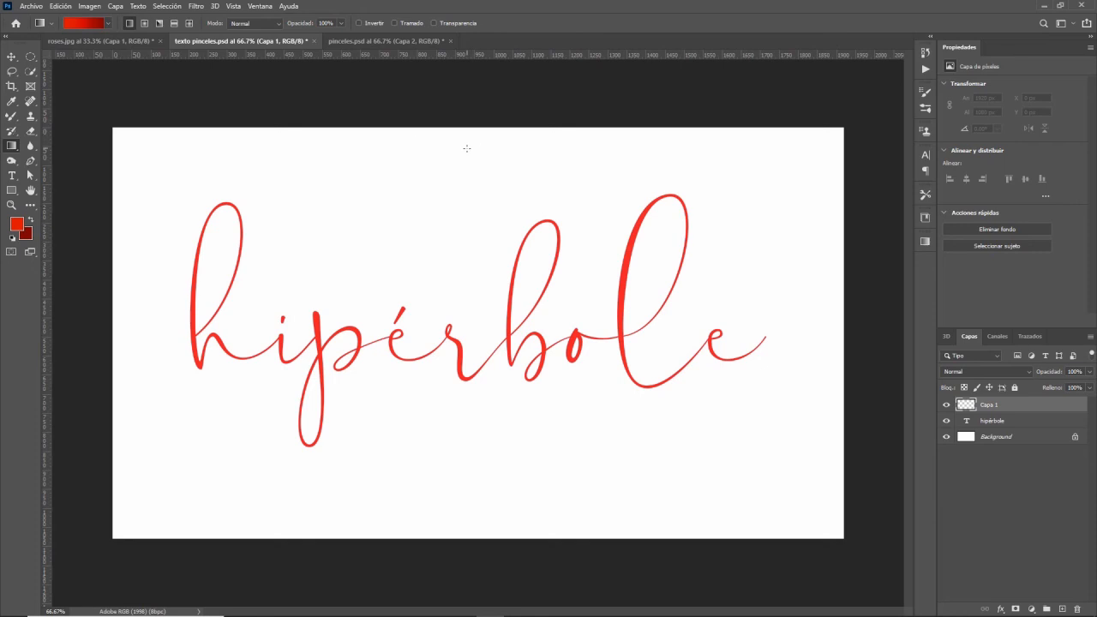
- Try the linear red gradient on the new layer, undoing each test fill
{"action": "left_click_drag", "start_coordinate": [468, 156], "coordinate": [517, 518]}
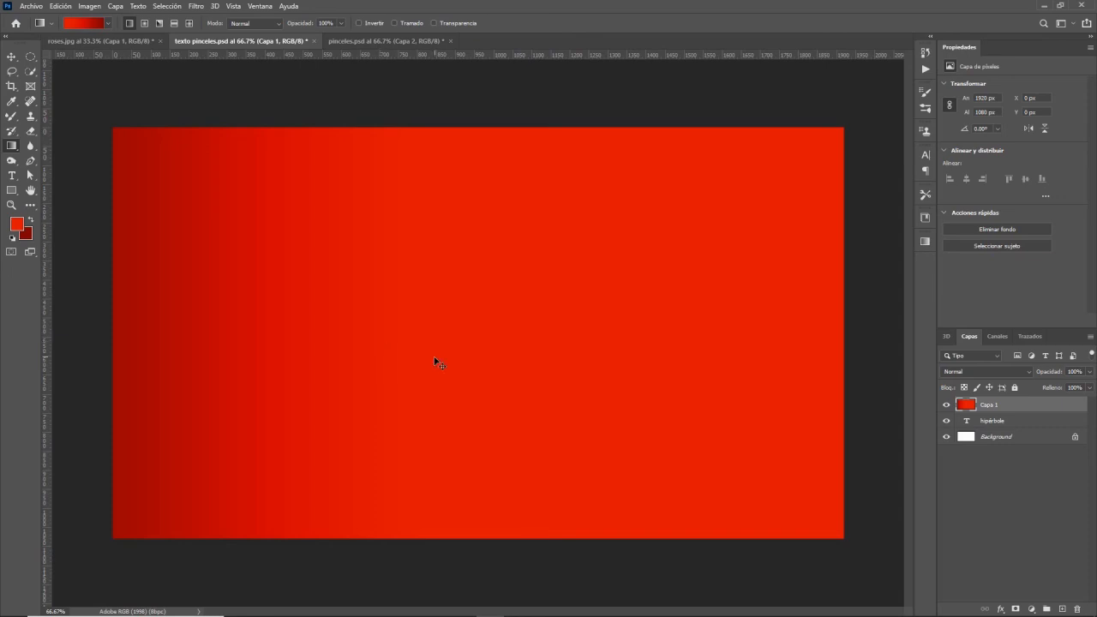
{"action": "key", "text": "ctrl+z"}
{"action": "left_click_drag", "start_coordinate": [768, 327], "coordinate": [190, 329]}
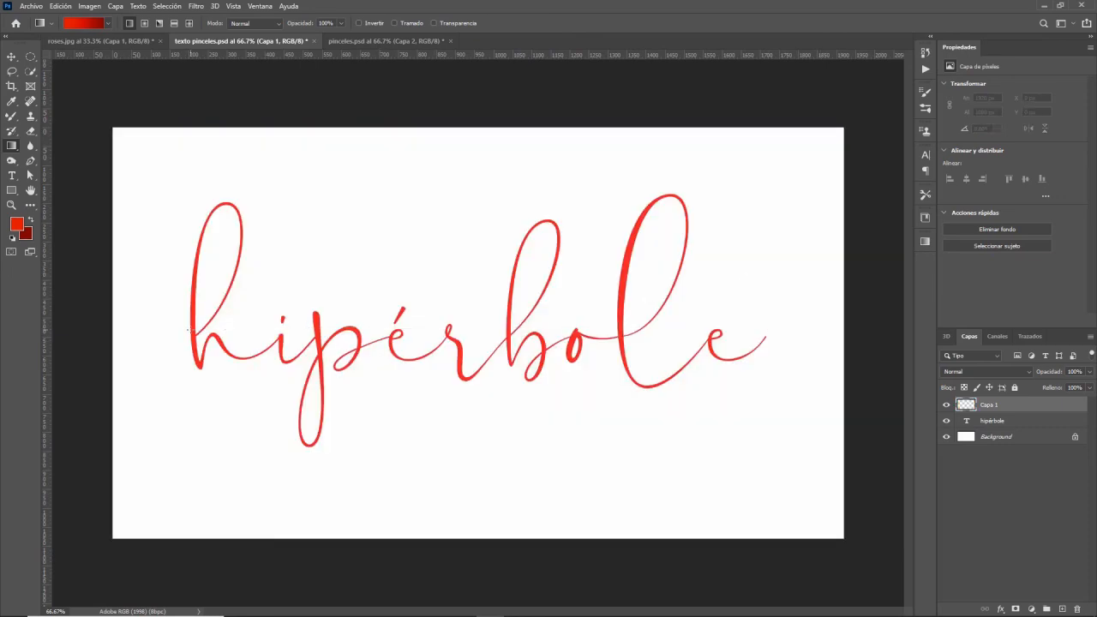
{"action": "key", "text": "ctrl+z"}
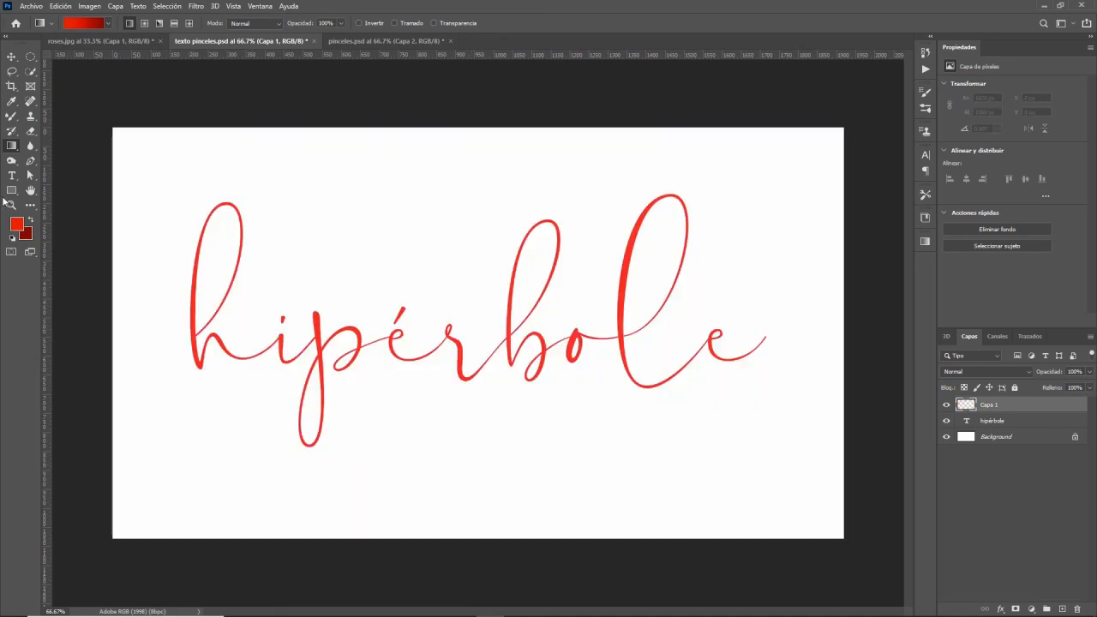
- Set the background colour to the dark red 3e0000
{"action": "left_click", "coordinate": [26, 234]}
{"action": "left_click", "coordinate": [820, 257]}
{"action": "left_click", "coordinate": [942, 144]}
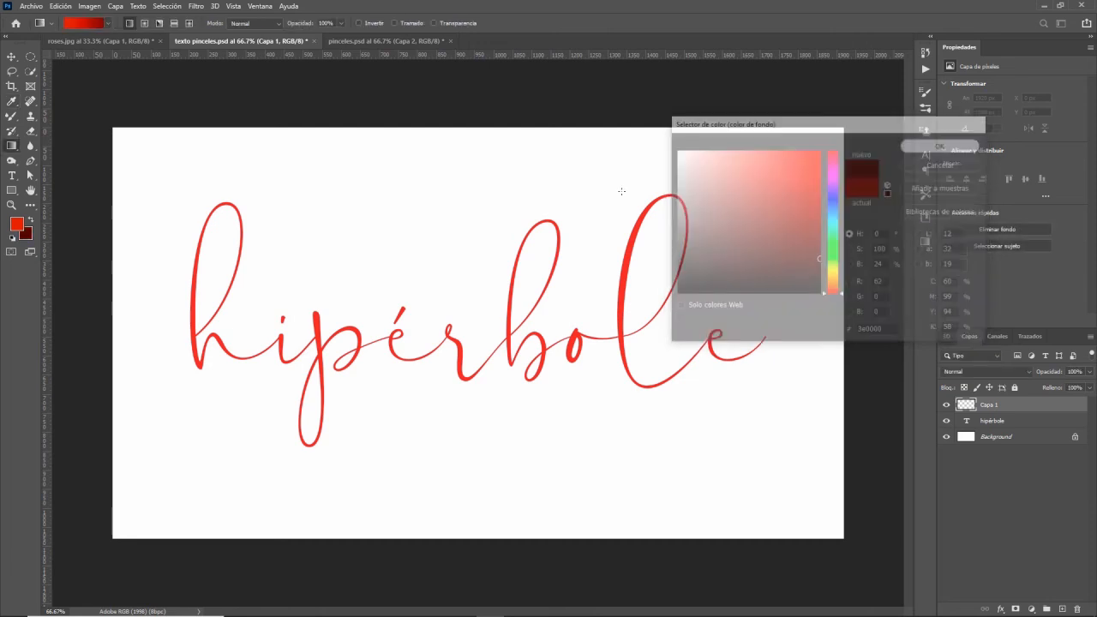
- Try linear fills with the darker red, undoing a short one and stretching the gradient across the whole word
{"action": "left_click_drag", "start_coordinate": [529, 164], "coordinate": [528, 481]}
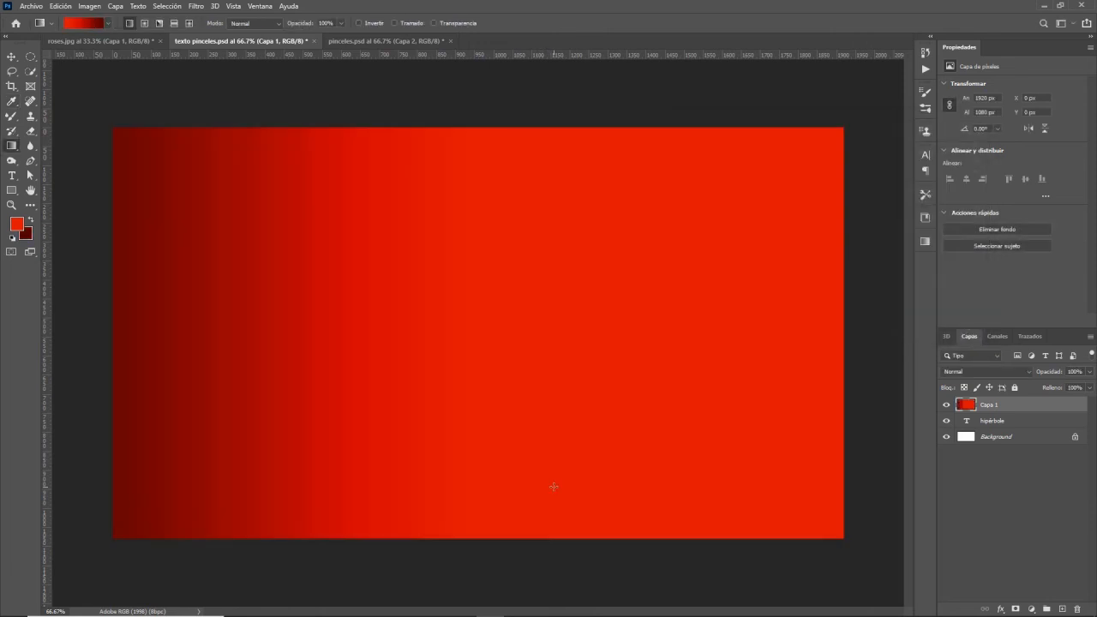
{"action": "key", "text": "ctrl+z"}
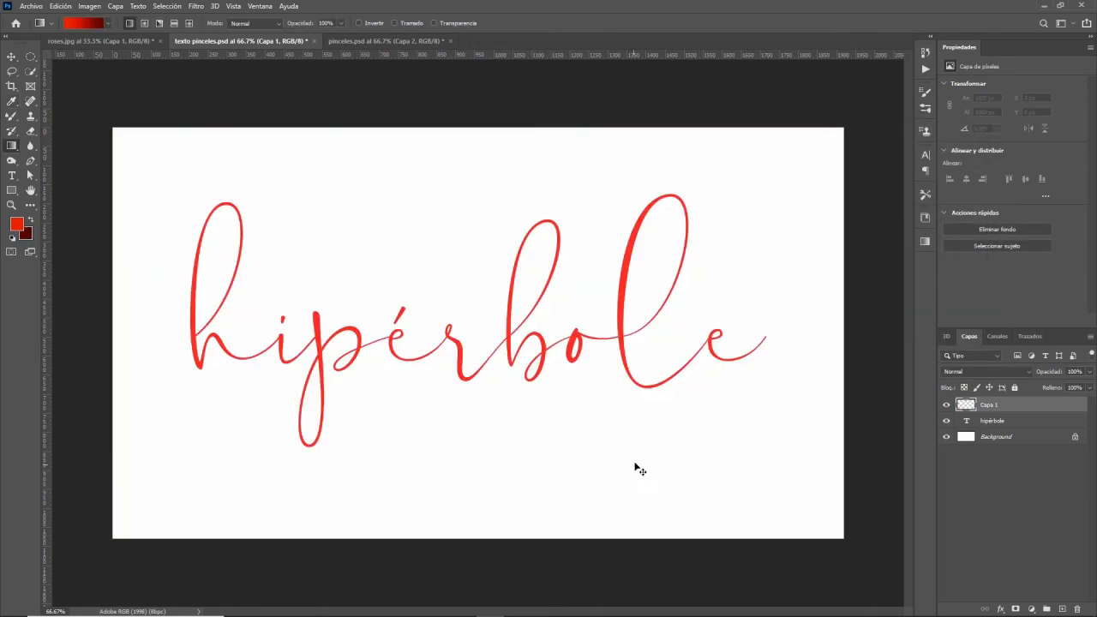
{"action": "left_click_drag", "start_coordinate": [767, 302], "coordinate": [202, 304]}
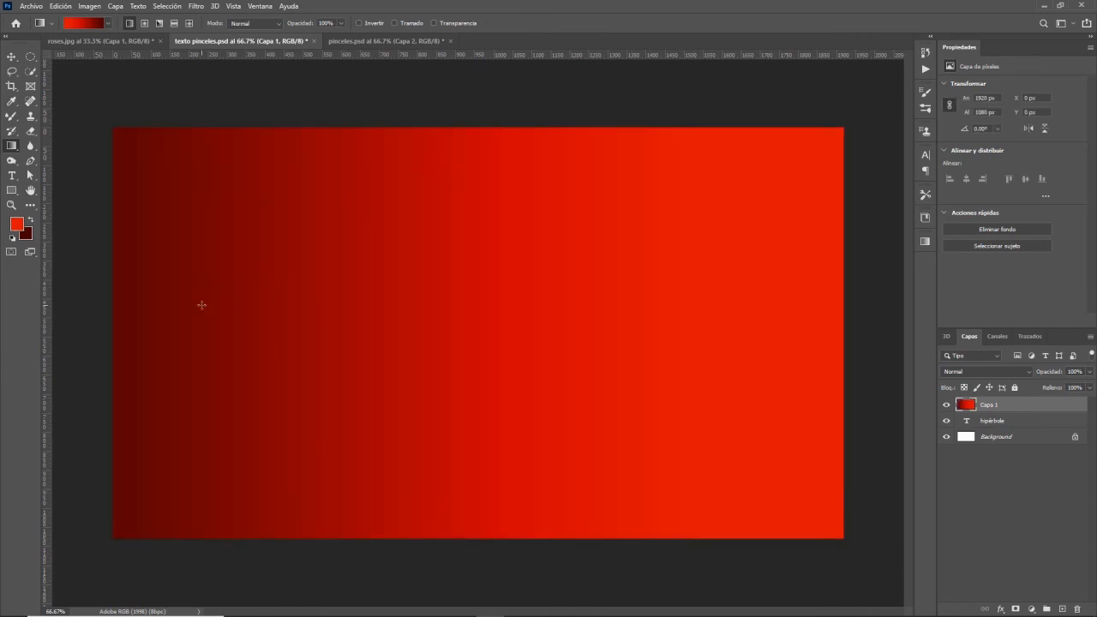
- Undo the linear fill and try the reflected gradient style on Capa 1, first as is and with Invertir enabled
{"action": "left_click", "coordinate": [174, 24]}
{"action": "key", "text": "ctrl+z"}
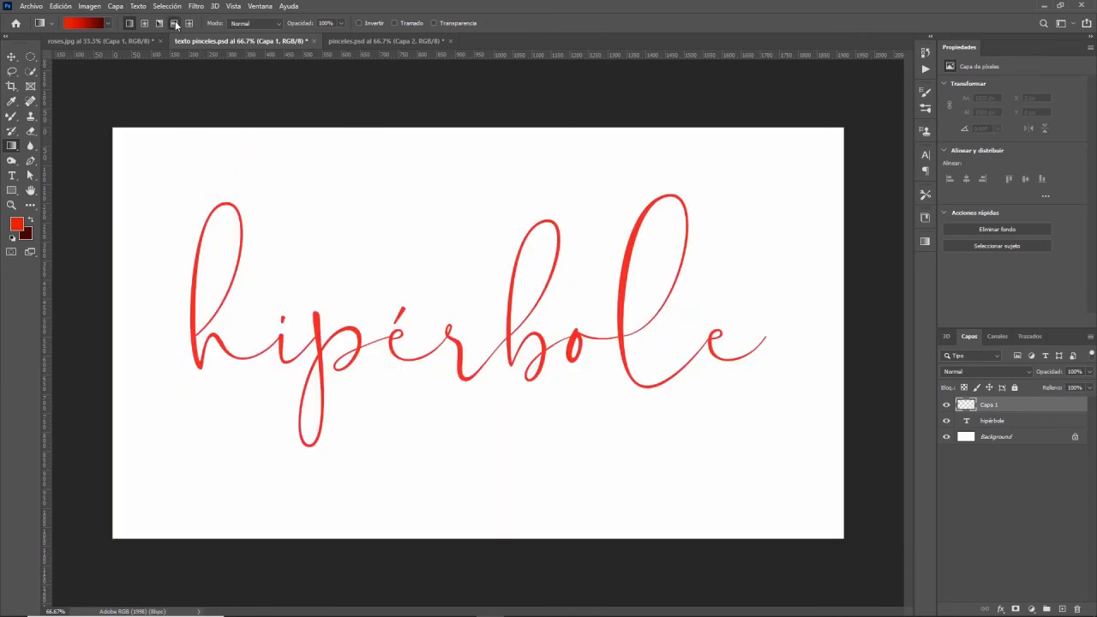
{"action": "left_click_drag", "start_coordinate": [485, 345], "coordinate": [506, 163]}
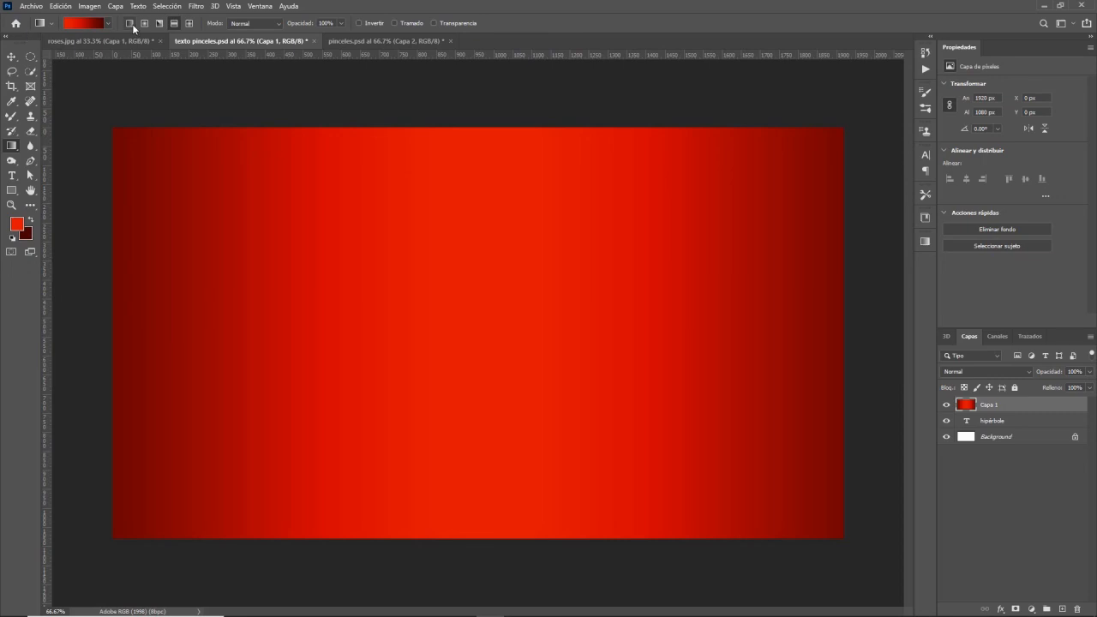
{"action": "left_click", "coordinate": [109, 24]}
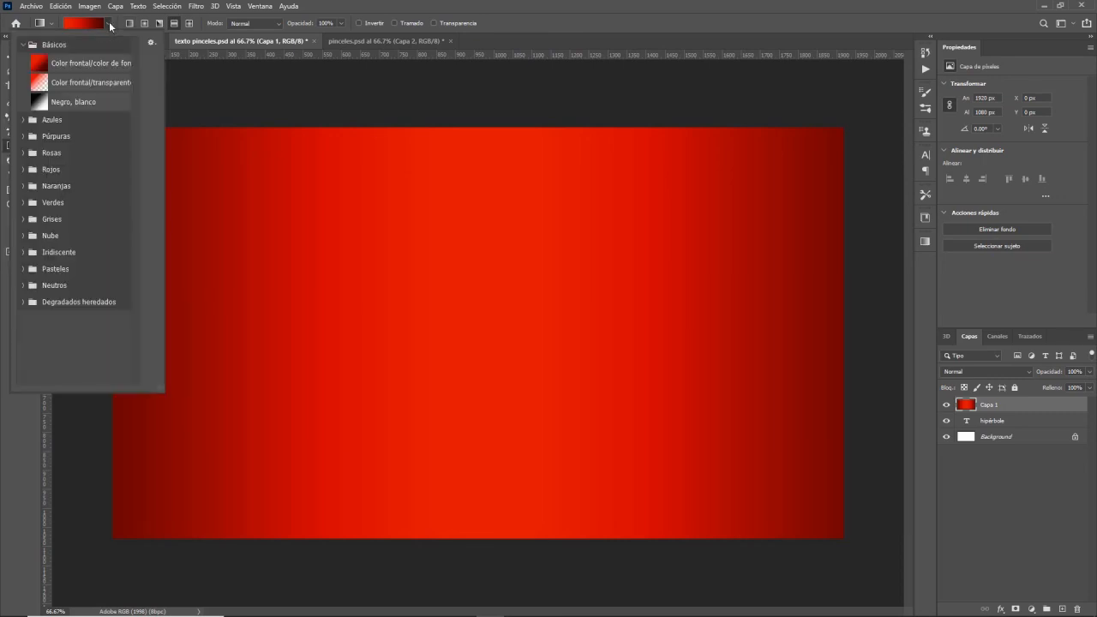
{"action": "left_click", "coordinate": [109, 24]}
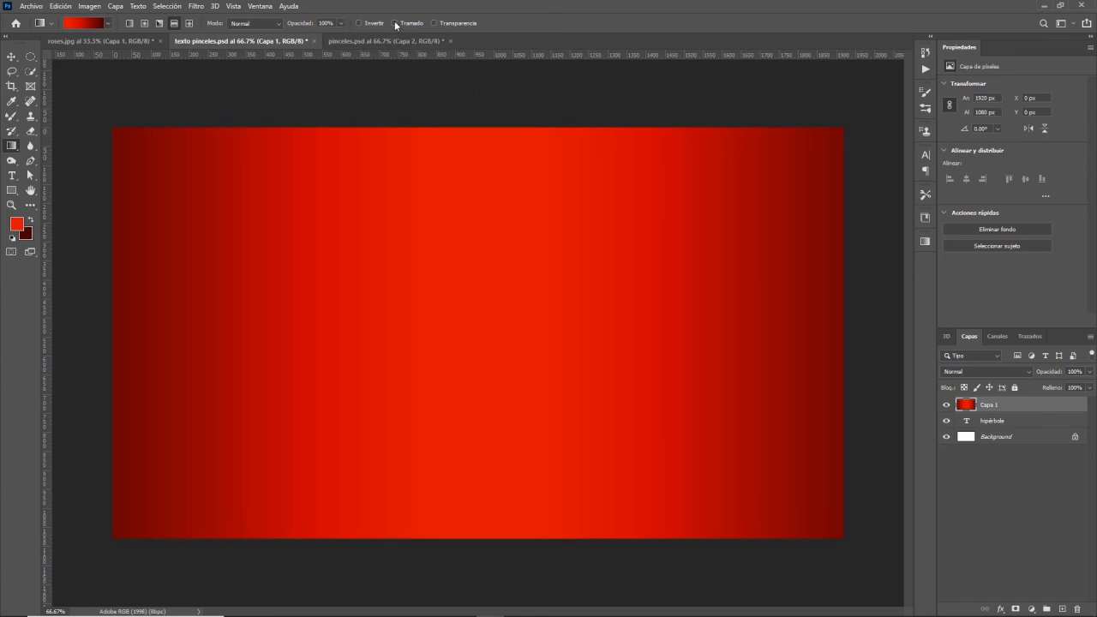
{"action": "left_click", "coordinate": [359, 25]}
{"action": "left_click_drag", "start_coordinate": [468, 194], "coordinate": [489, 479]}
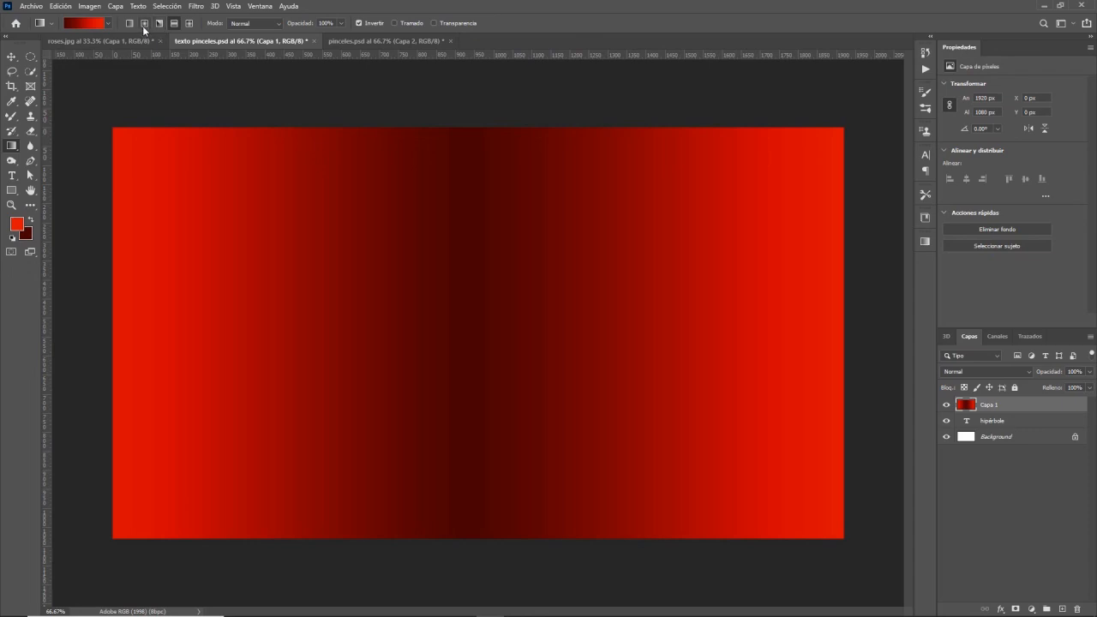
- Switch to the linear gradient style and try several inverted fills on Capa 1 in different directions and lengths
{"action": "left_click", "coordinate": [130, 24]}
{"action": "left_click_drag", "start_coordinate": [510, 161], "coordinate": [510, 422]}
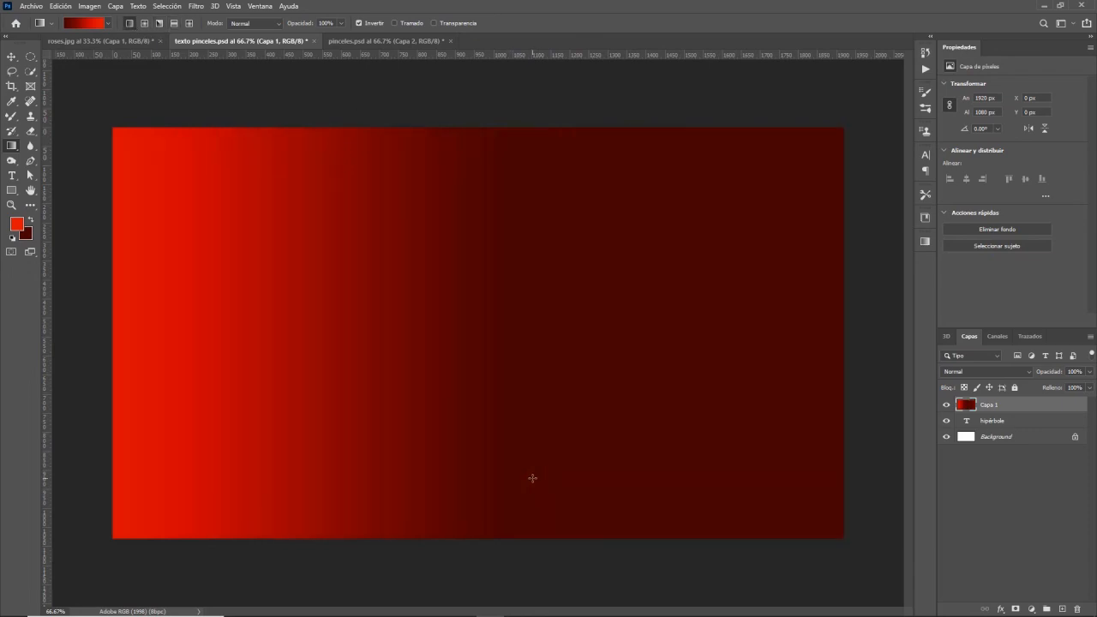
{"action": "left_click_drag", "start_coordinate": [798, 389], "coordinate": [178, 394]}
{"action": "left_click_drag", "start_coordinate": [397, 504], "coordinate": [440, 266]}
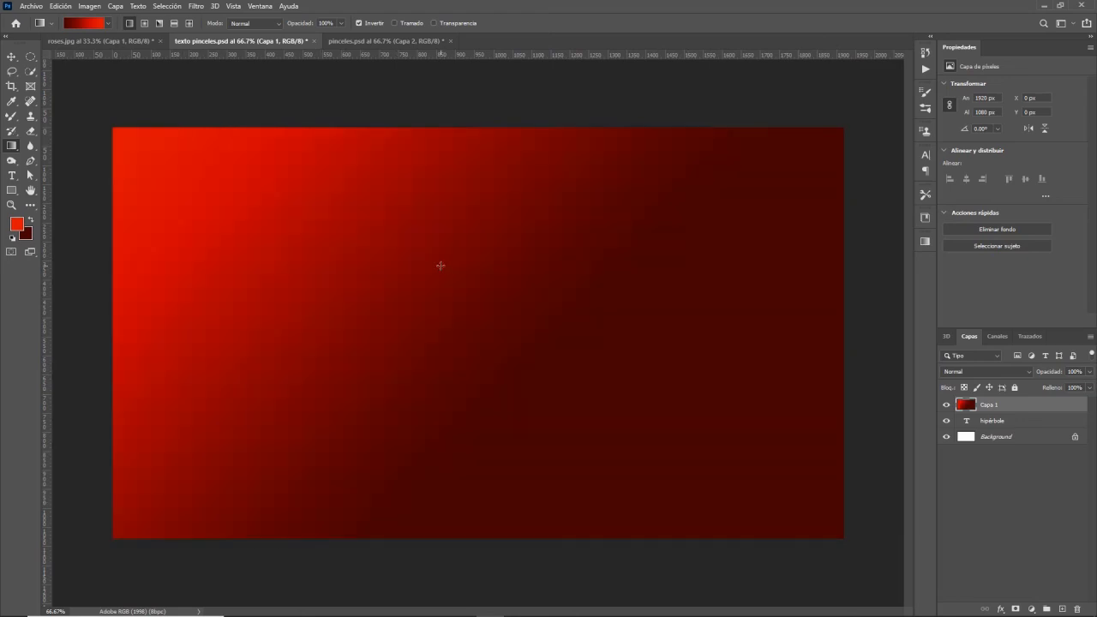
{"action": "left_click_drag", "start_coordinate": [548, 388], "coordinate": [536, 171]}
{"action": "left_click_drag", "start_coordinate": [448, 202], "coordinate": [456, 452]}
{"action": "left_click_drag", "start_coordinate": [437, 294], "coordinate": [566, 468]}
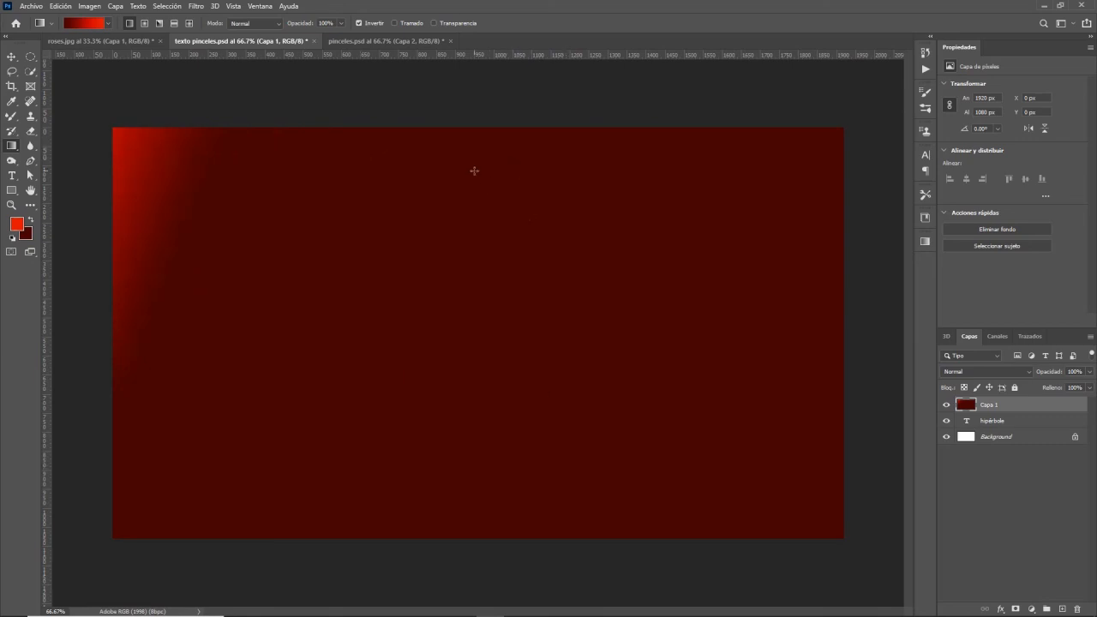
- Turn off Invertir and refill Capa 1 with a linear gradient that darkens towards the canvas's left edge
{"action": "left_click", "coordinate": [359, 24]}
{"action": "left_click_drag", "start_coordinate": [485, 186], "coordinate": [509, 533]}
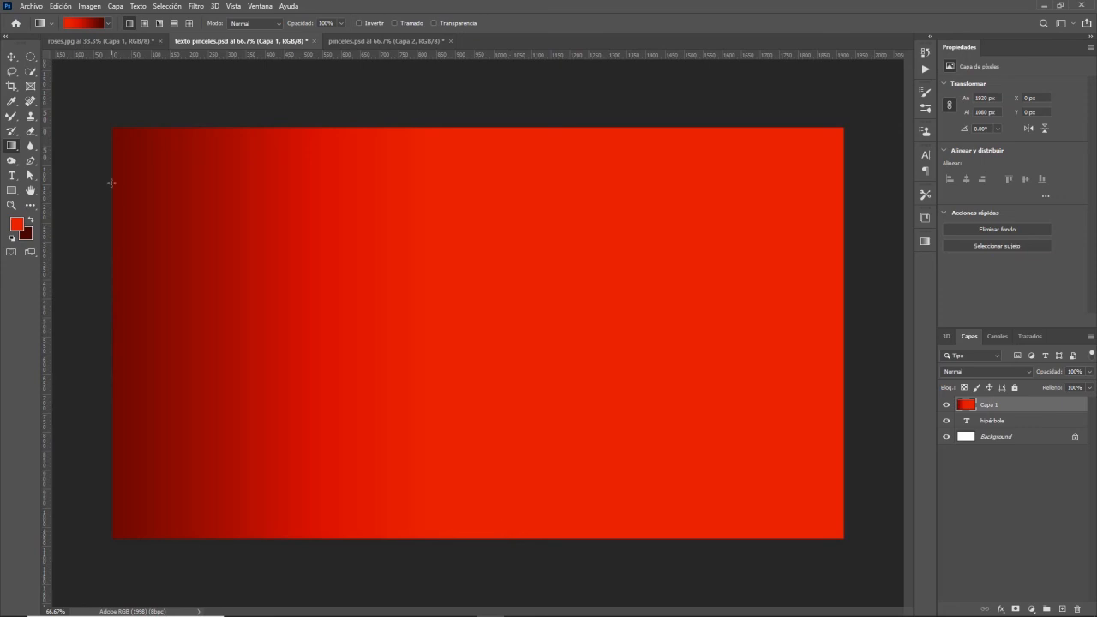
{"action": "left_click", "coordinate": [108, 23]}
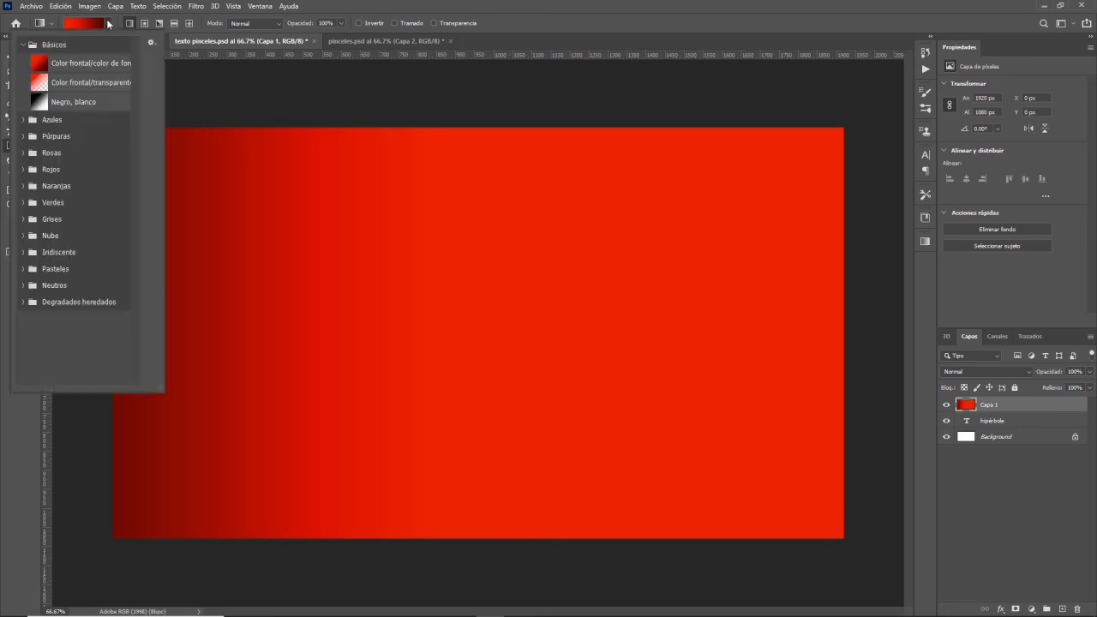
{"action": "left_click", "coordinate": [108, 23]}
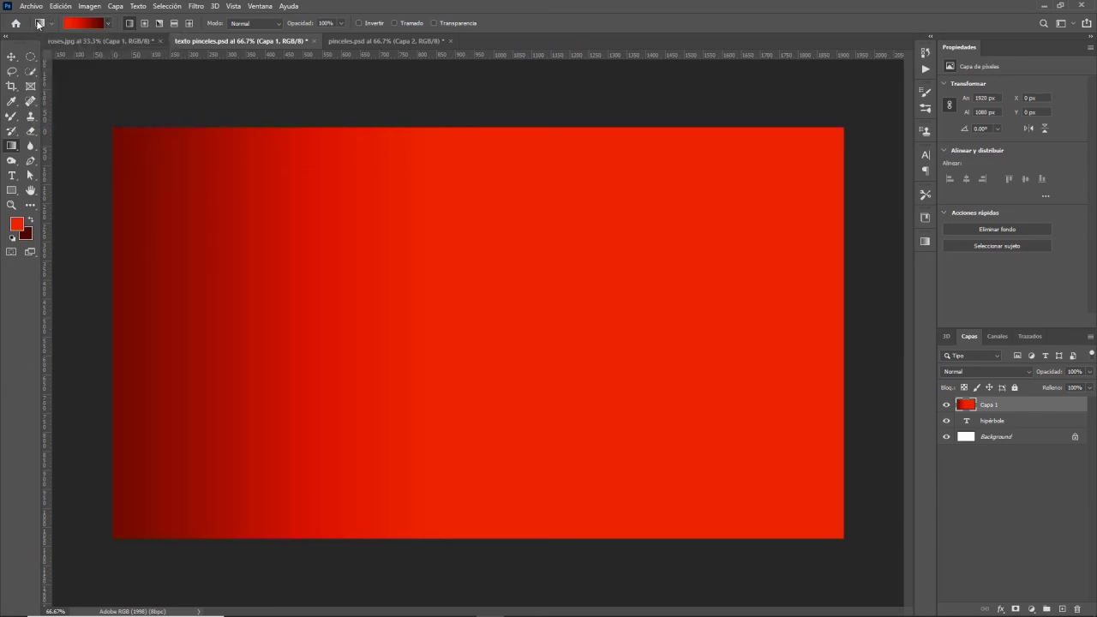
- Fill Capa 1 with a radial red gradient running from the canvas centre to its right edge
{"action": "left_click", "coordinate": [50, 24]}
{"action": "left_click", "coordinate": [50, 24]}
{"action": "left_click", "coordinate": [144, 24]}
{"action": "left_click_drag", "start_coordinate": [477, 327], "coordinate": [837, 322]}
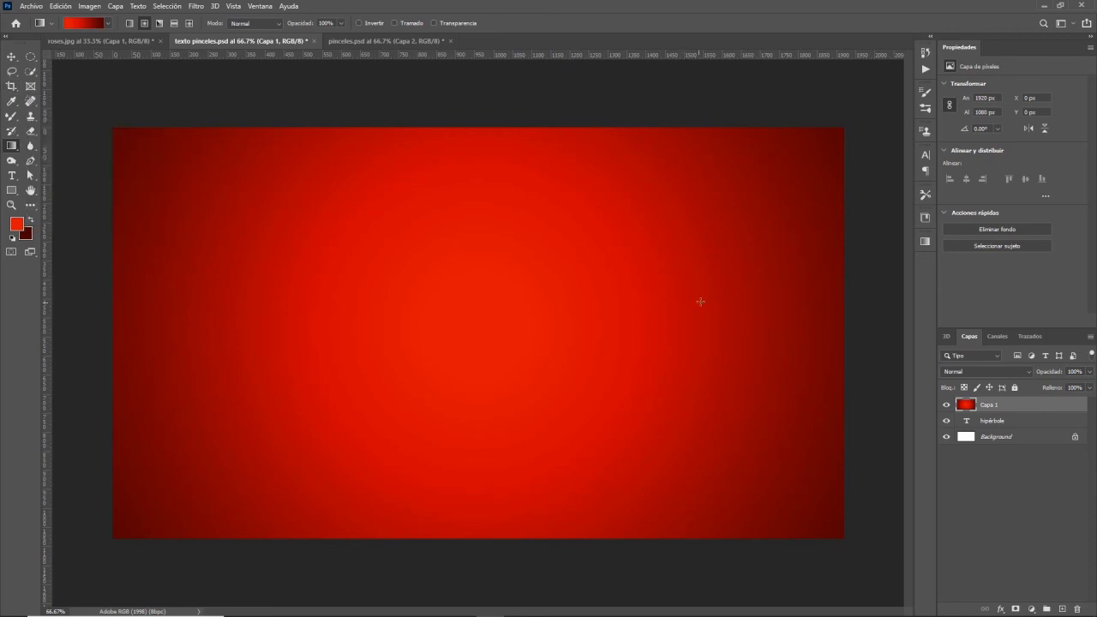
- Add a new layer above Capa 1 and draw a circular selection about 257 px wide near the canvas centre
{"action": "left_click", "coordinate": [1062, 608]}
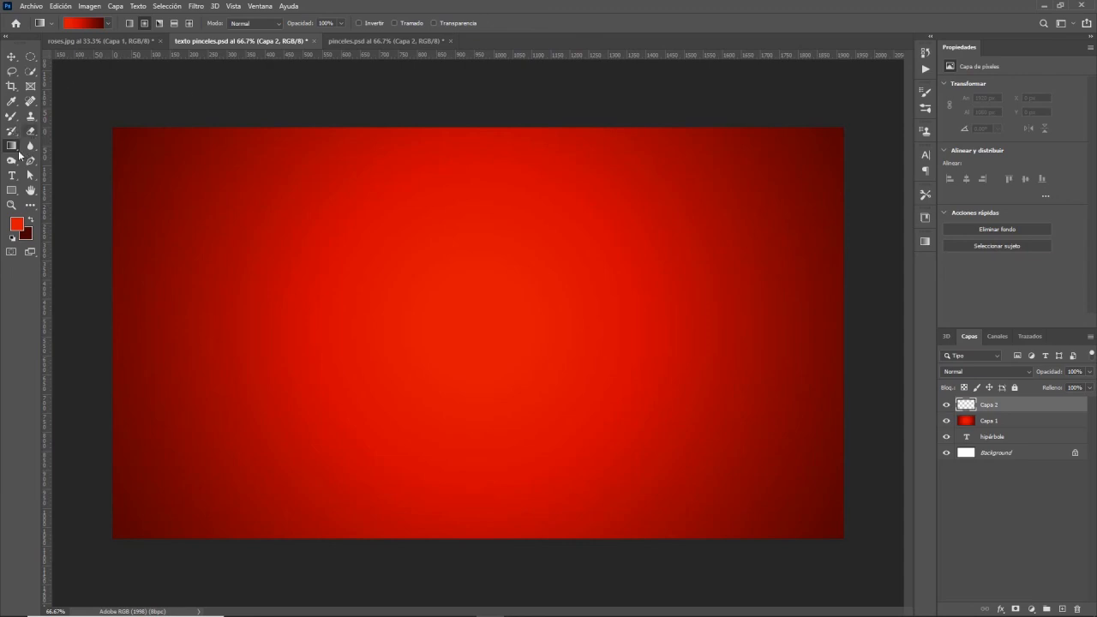
{"action": "left_click", "coordinate": [32, 56]}
{"action": "left_click_drag", "start_coordinate": [415, 233], "coordinate": [522, 327]}
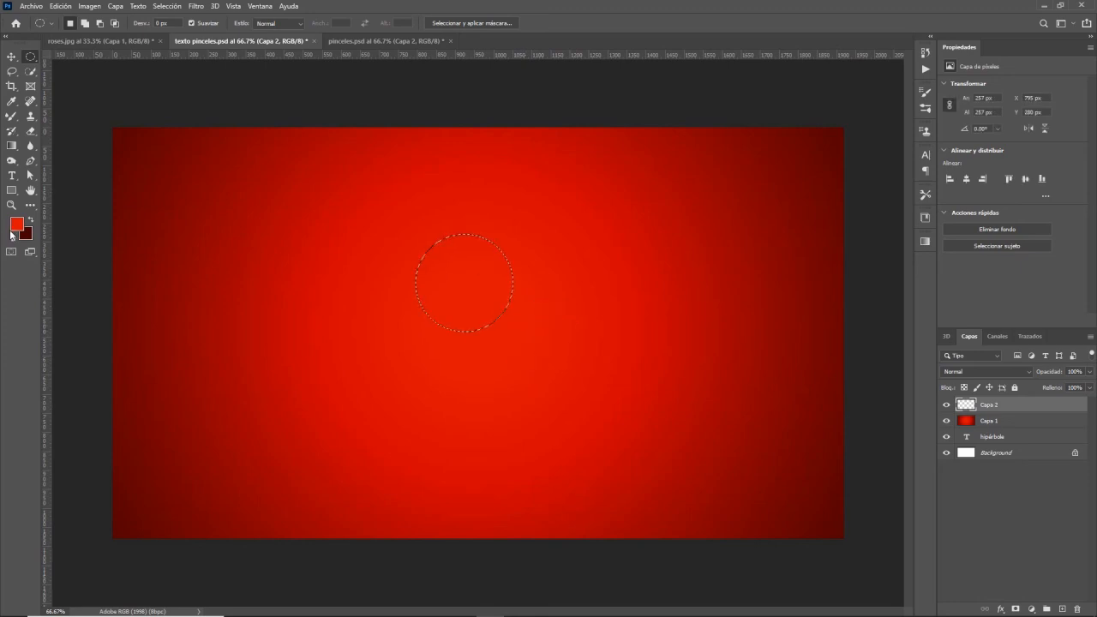
- Fill the circular selection with 50% gris in Normal mode at 100% opacity
{"action": "left_click", "coordinate": [60, 6]}
{"action": "left_click", "coordinate": [100, 182]}
{"action": "left_click", "coordinate": [610, 167]}
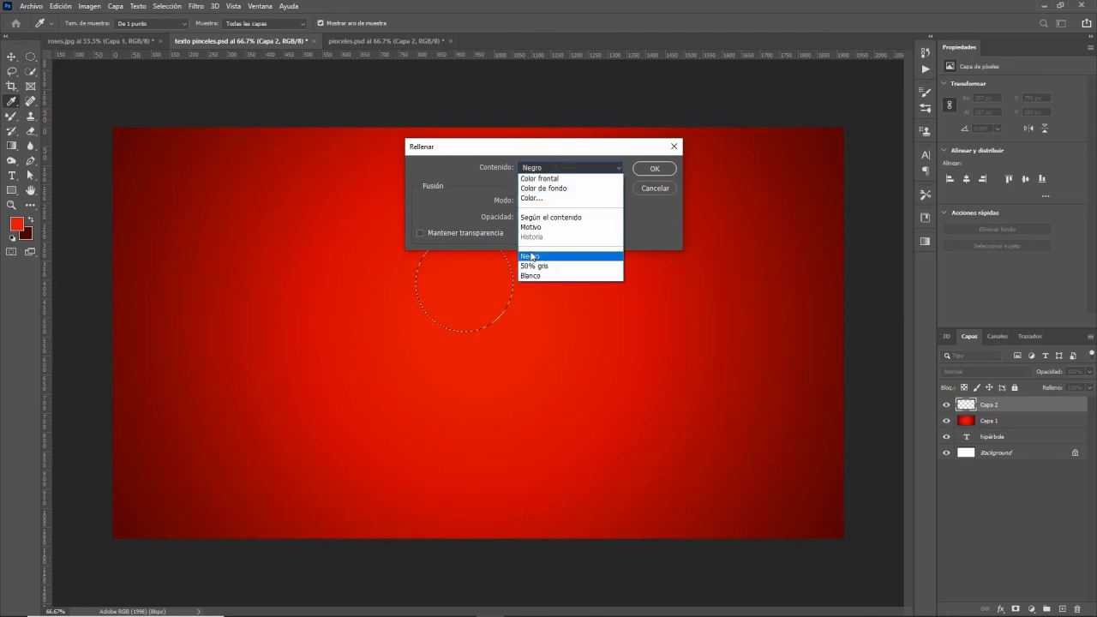
{"action": "left_click", "coordinate": [541, 267]}
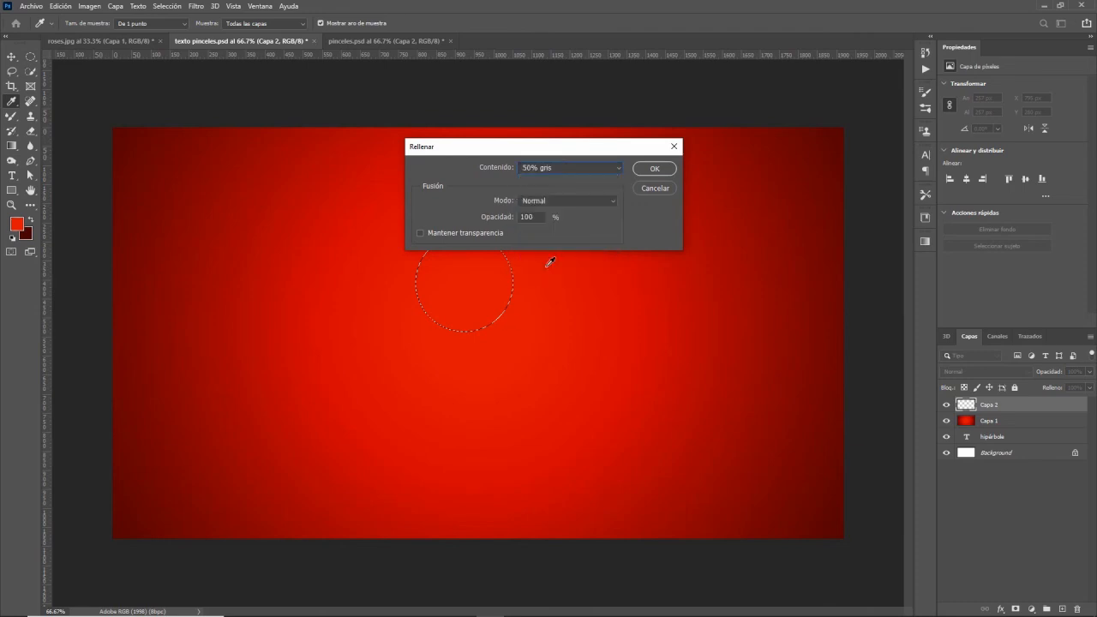
{"action": "left_click", "coordinate": [654, 170]}
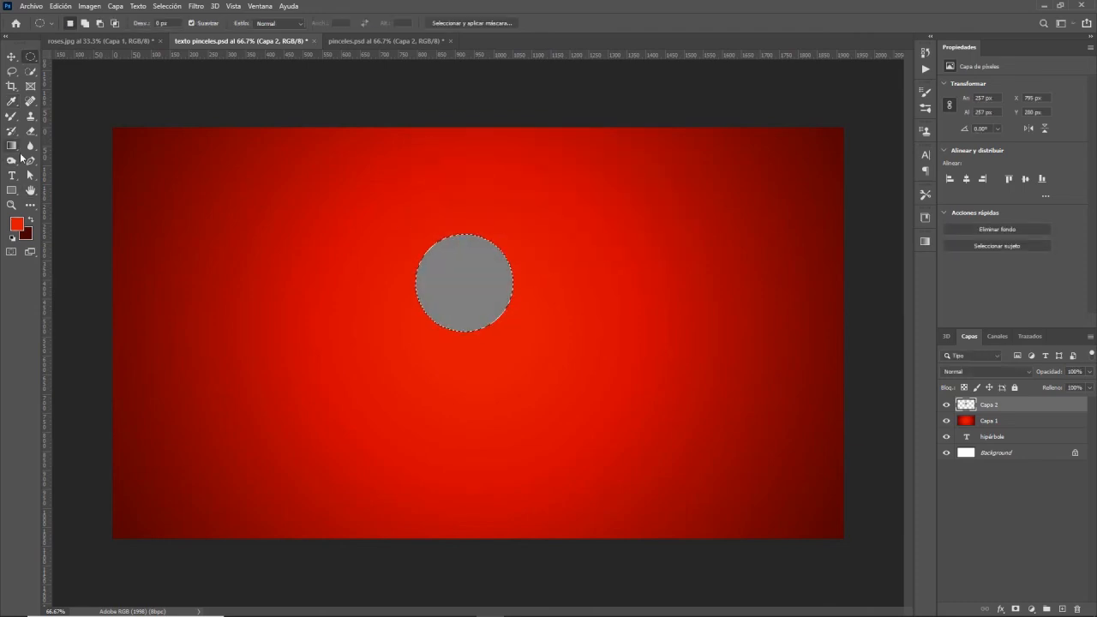
- Darken the grey circle's lower right side with the Burn tool to shade it like a sphere
{"action": "left_click", "coordinate": [11, 160]}
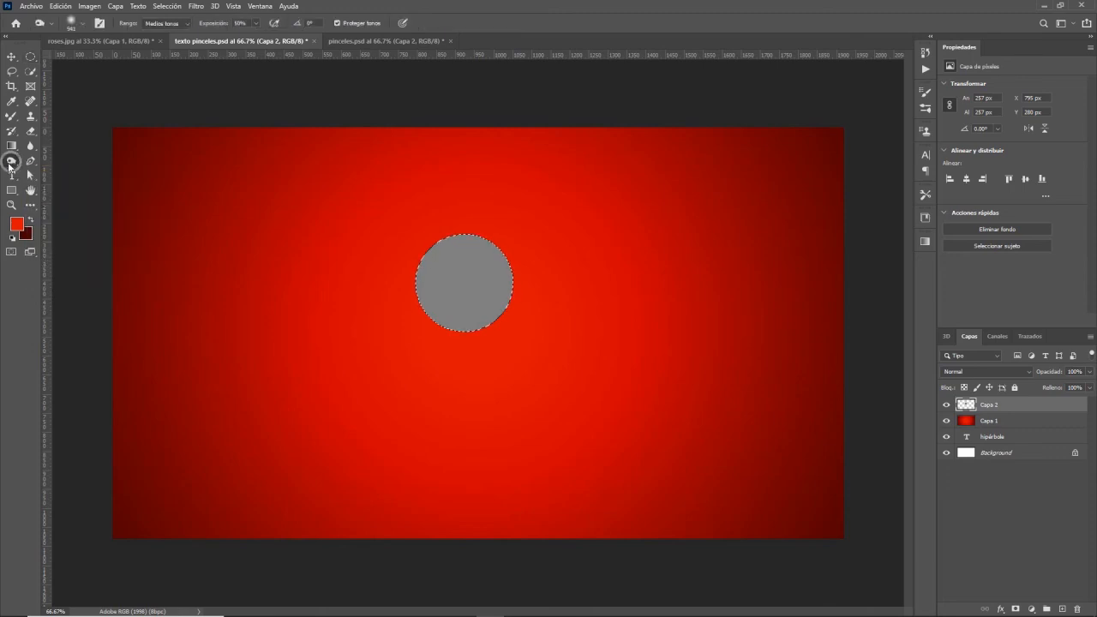
{"action": "left_click_drag", "start_coordinate": [460, 310], "coordinate": [307, 293]}
{"action": "left_click_drag", "start_coordinate": [424, 308], "coordinate": [452, 322]}
{"action": "mouse_move", "coordinate": [541, 225]}
{"action": "left_mouse_down"}
{"action": "mouse_move", "coordinate": [382, 291]}
{"action": "mouse_move", "coordinate": [512, 225]}
{"action": "left_mouse_up"}
{"action": "mouse_move", "coordinate": [496, 217]}
{"action": "left_mouse_down"}
{"action": "mouse_move", "coordinate": [485, 311]}
{"action": "mouse_move", "coordinate": [411, 312]}
{"action": "left_mouse_up"}
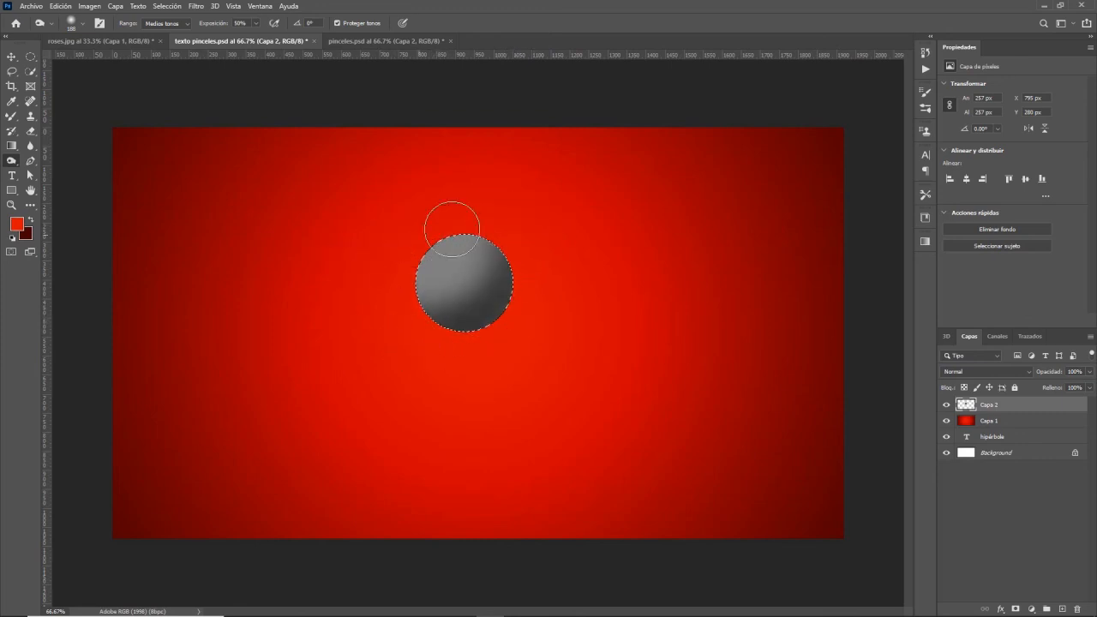
- Lighten the circle with the Dodge tool, add a highlight in its upper left area, and set the tool's range to Sombras
{"action": "right_click", "coordinate": [13, 164]}
{"action": "left_click", "coordinate": [88, 163]}
{"action": "mouse_move", "coordinate": [450, 260]}
{"action": "left_mouse_down", "text": "alt"}
{"action": "mouse_move", "coordinate": [494, 256]}
{"action": "mouse_move", "coordinate": [446, 279]}
{"action": "mouse_move", "coordinate": [462, 243]}
{"action": "mouse_move", "coordinate": [465, 291]}
{"action": "mouse_move", "coordinate": [454, 245]}
{"action": "mouse_move", "coordinate": [440, 370]}
{"action": "mouse_move", "coordinate": [445, 360]}
{"action": "mouse_move", "coordinate": [409, 372]}
{"action": "mouse_move", "coordinate": [483, 362]}
{"action": "mouse_move", "coordinate": [397, 246]}
{"action": "left_mouse_up", "text": "alt"}
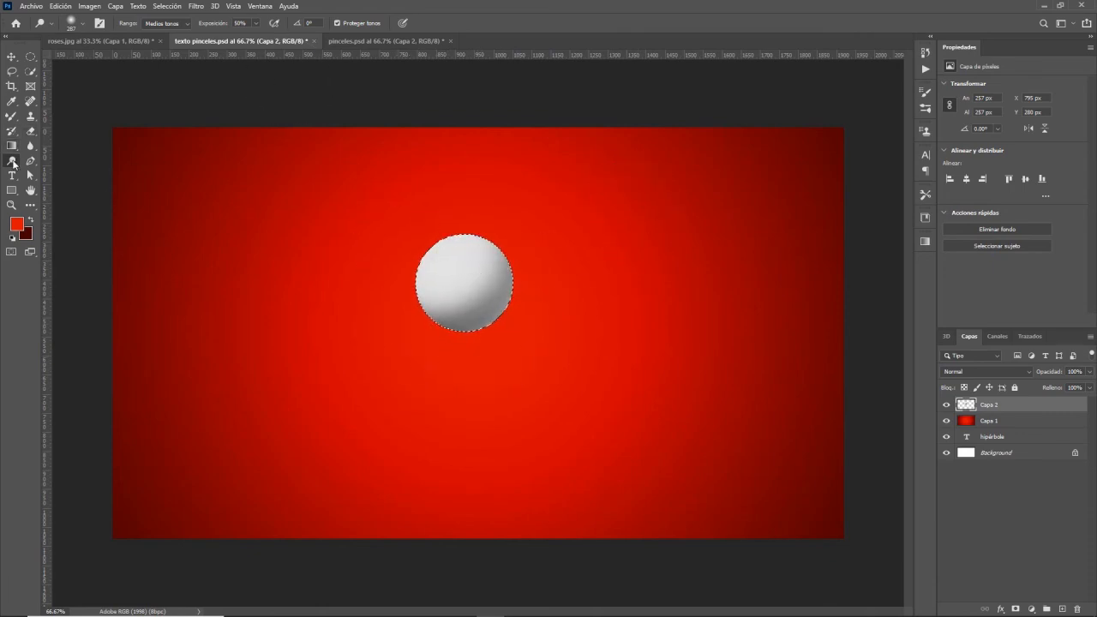
{"action": "mouse_move", "coordinate": [420, 265]}
{"action": "left_mouse_down"}
{"action": "mouse_move", "coordinate": [405, 265]}
{"action": "mouse_move", "coordinate": [435, 273]}
{"action": "mouse_move", "coordinate": [423, 294]}
{"action": "left_mouse_up"}
{"action": "mouse_move", "coordinate": [410, 350]}
{"action": "left_mouse_down"}
{"action": "mouse_move", "coordinate": [400, 370]}
{"action": "mouse_move", "coordinate": [402, 350]}
{"action": "left_mouse_up"}
{"action": "mouse_move", "coordinate": [450, 259]}
{"action": "left_mouse_down"}
{"action": "mouse_move", "coordinate": [455, 249]}
{"action": "mouse_move", "coordinate": [451, 276]}
{"action": "mouse_move", "coordinate": [462, 256]}
{"action": "mouse_move", "coordinate": [444, 268]}
{"action": "mouse_move", "coordinate": [468, 255]}
{"action": "mouse_move", "coordinate": [450, 263]}
{"action": "mouse_move", "coordinate": [474, 270]}
{"action": "mouse_move", "coordinate": [454, 270]}
{"action": "mouse_move", "coordinate": [455, 259]}
{"action": "left_mouse_up"}
{"action": "left_click", "coordinate": [166, 23]}
{"action": "left_click", "coordinate": [168, 35]}
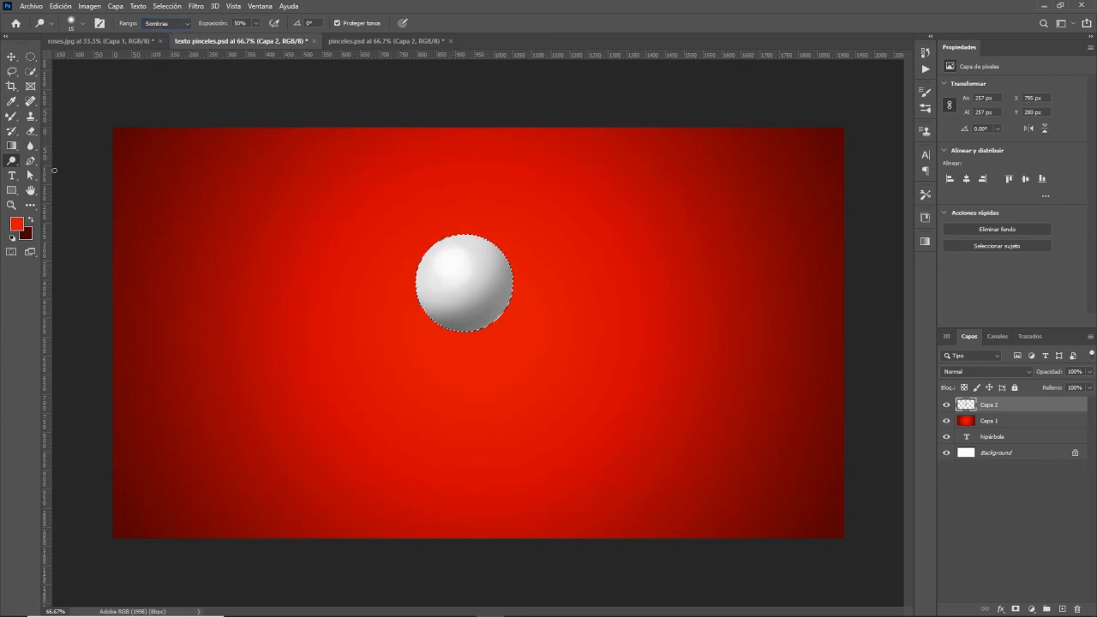
- Deepen the shading along the sphere's lower right edge with the Burn tool on Medios tonos at 50% exposure
{"action": "right_click", "coordinate": [12, 160]}
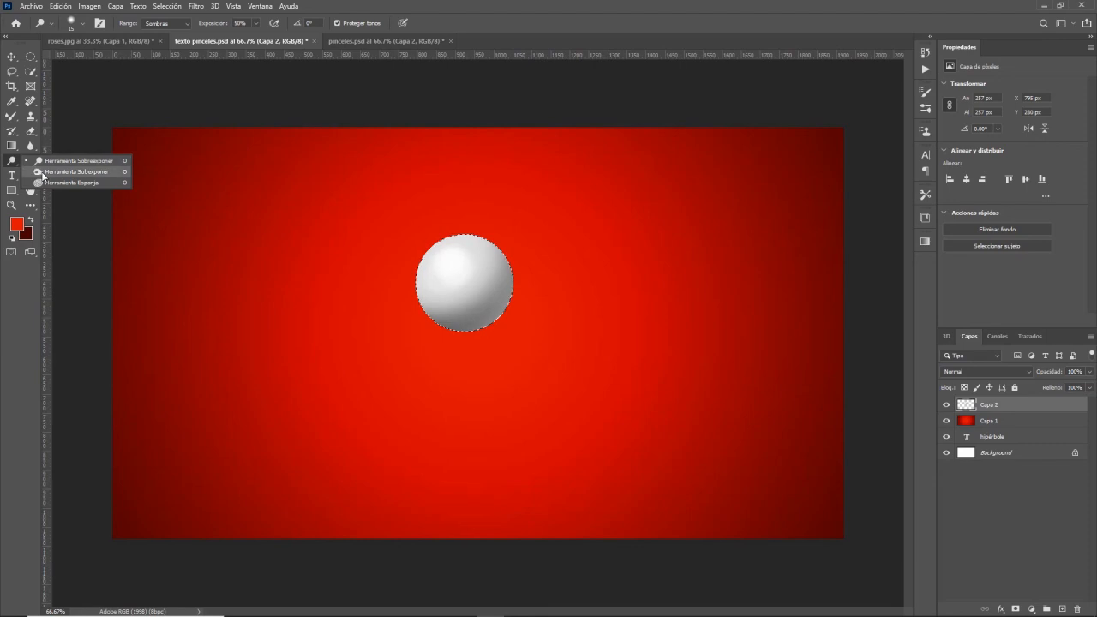
{"action": "left_click", "coordinate": [77, 171]}
{"action": "left_click_drag", "start_coordinate": [444, 319], "coordinate": [502, 221]}
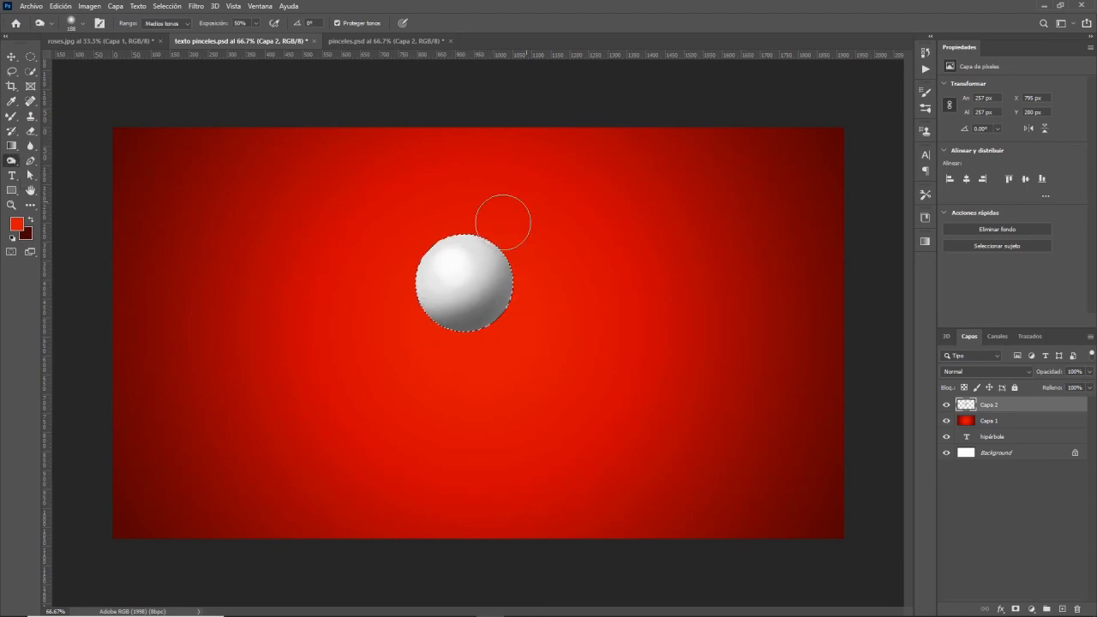
{"action": "left_click_drag", "start_coordinate": [475, 304], "coordinate": [505, 203]}
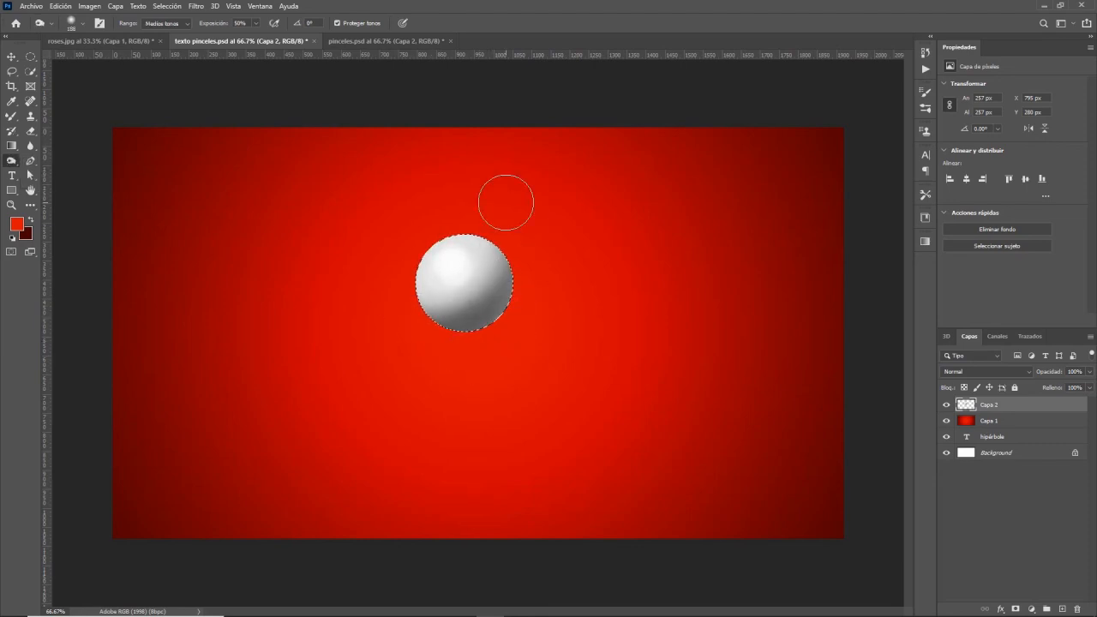
- Deselect the shaded sphere and activate the Mixer Brush tool
{"action": "left_click", "coordinate": [30, 57]}
{"action": "left_click", "coordinate": [265, 91]}
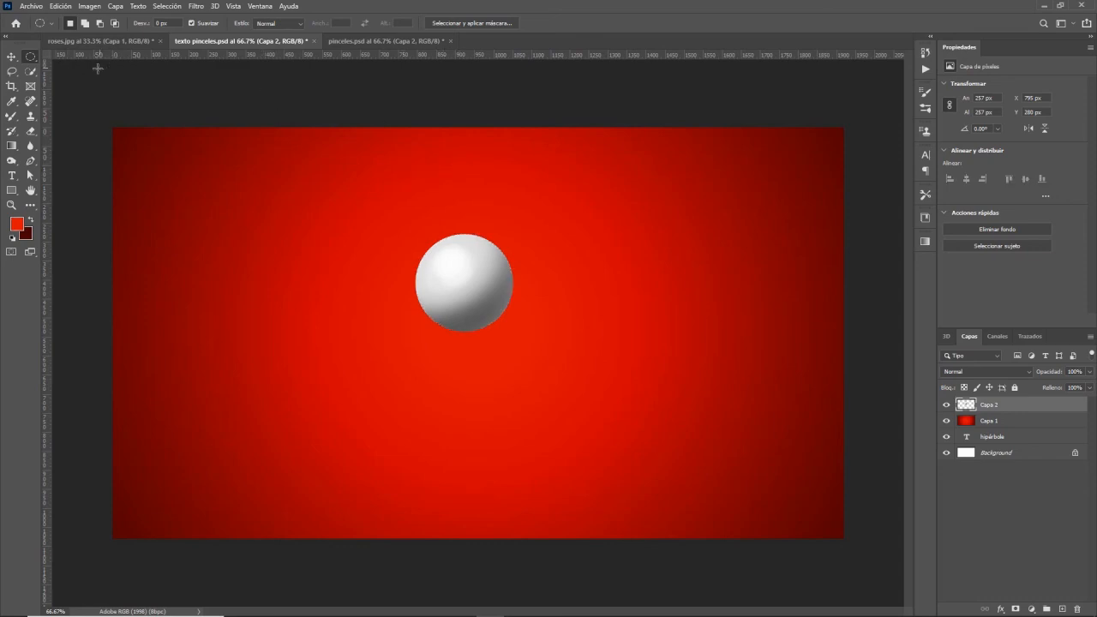
{"action": "left_click", "coordinate": [11, 119]}
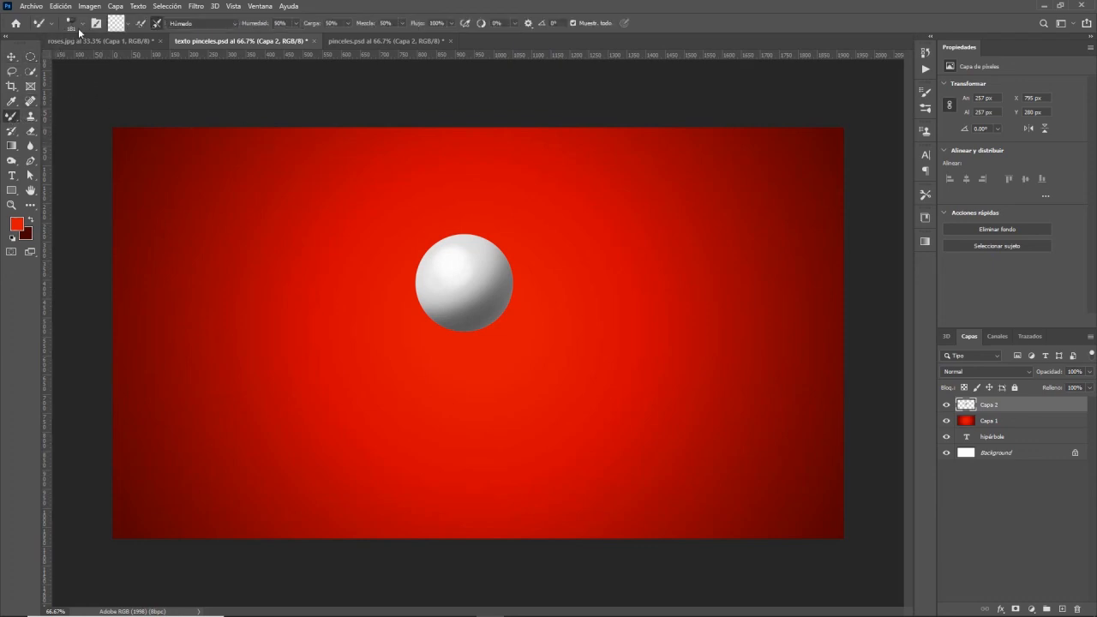
- Choose the Circular definido tip for the Mixer Brush and enlarge it to nearly the sphere's diameter
{"action": "left_click", "coordinate": [83, 25]}
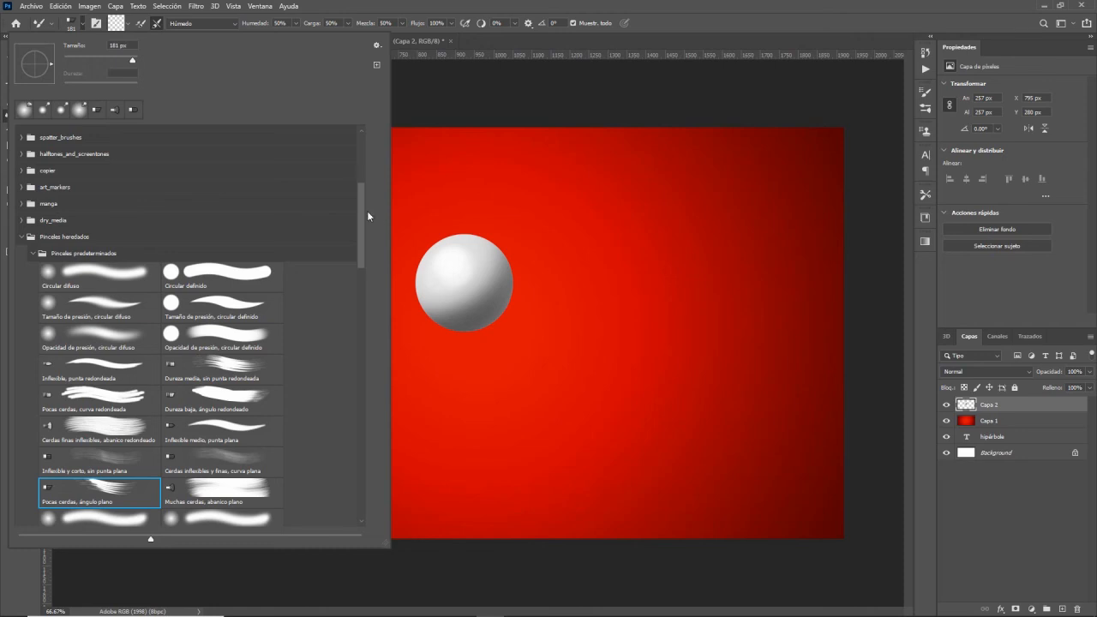
{"action": "left_click_drag", "start_coordinate": [365, 175], "coordinate": [158, 127]}
{"action": "left_click", "coordinate": [21, 134]}
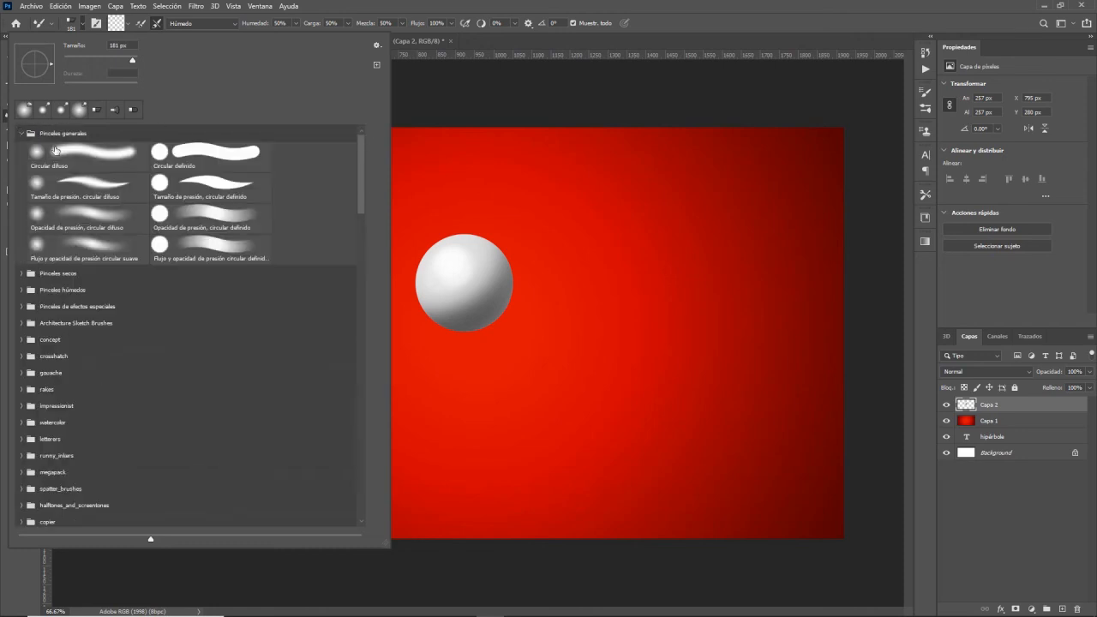
{"action": "left_click", "coordinate": [181, 153]}
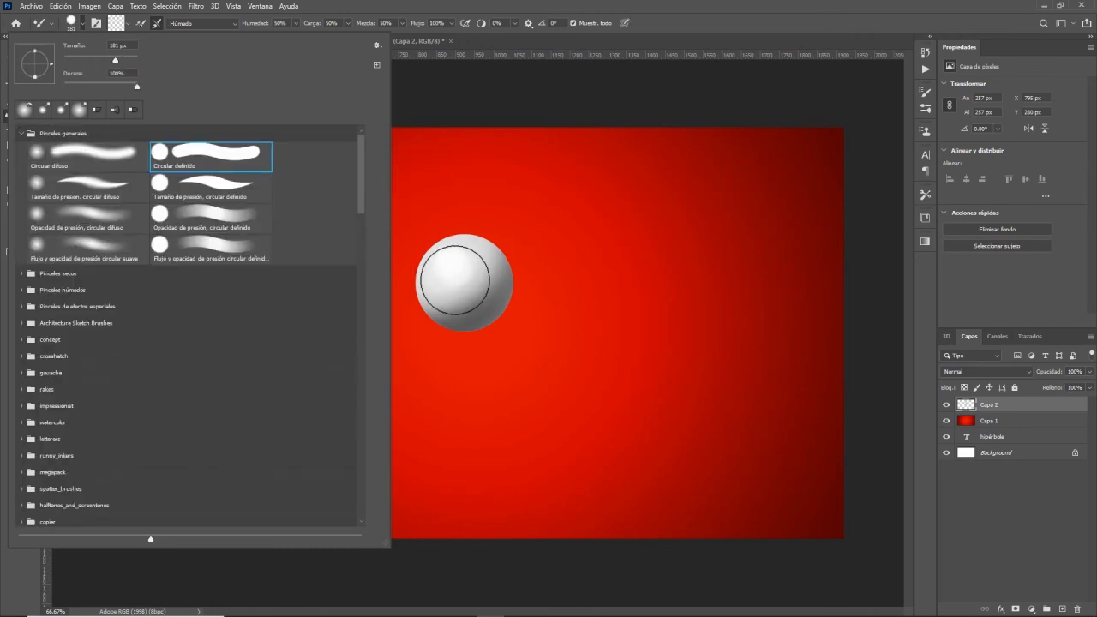
{"action": "left_click_drag", "start_coordinate": [462, 282], "coordinate": [470, 283]}
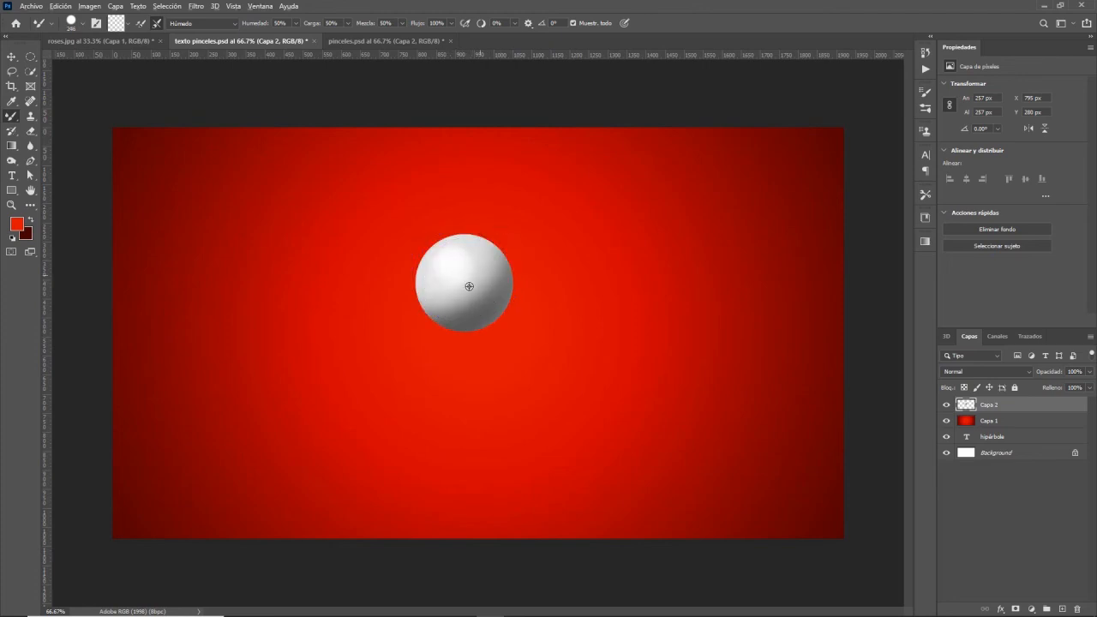
{"action": "mouse_move", "coordinate": [469, 280]}
{"action": "left_mouse_down"}
{"action": "mouse_move", "coordinate": [514, 282]}
{"action": "mouse_move", "coordinate": [459, 286]}
{"action": "mouse_move", "coordinate": [476, 304]}
{"action": "left_mouse_up"}
- Load the Mixer Brush with the sphere's shading and turn on reloading the brush after each stroke
{"action": "left_click", "coordinate": [465, 287]}
{"action": "left_click", "coordinate": [128, 25]}
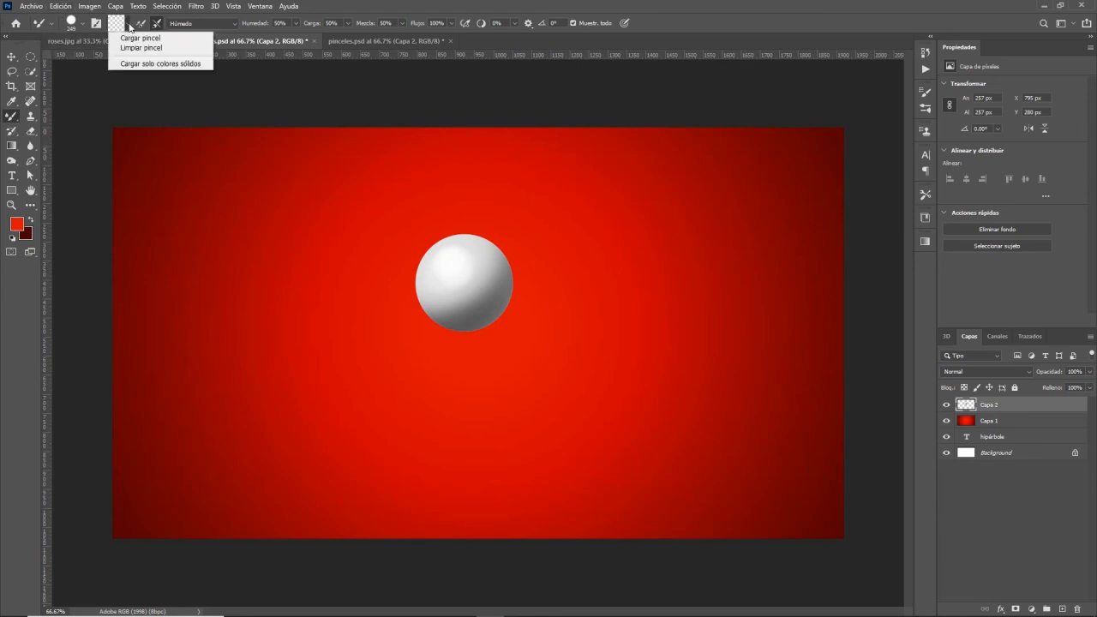
{"action": "left_click", "coordinate": [148, 64]}
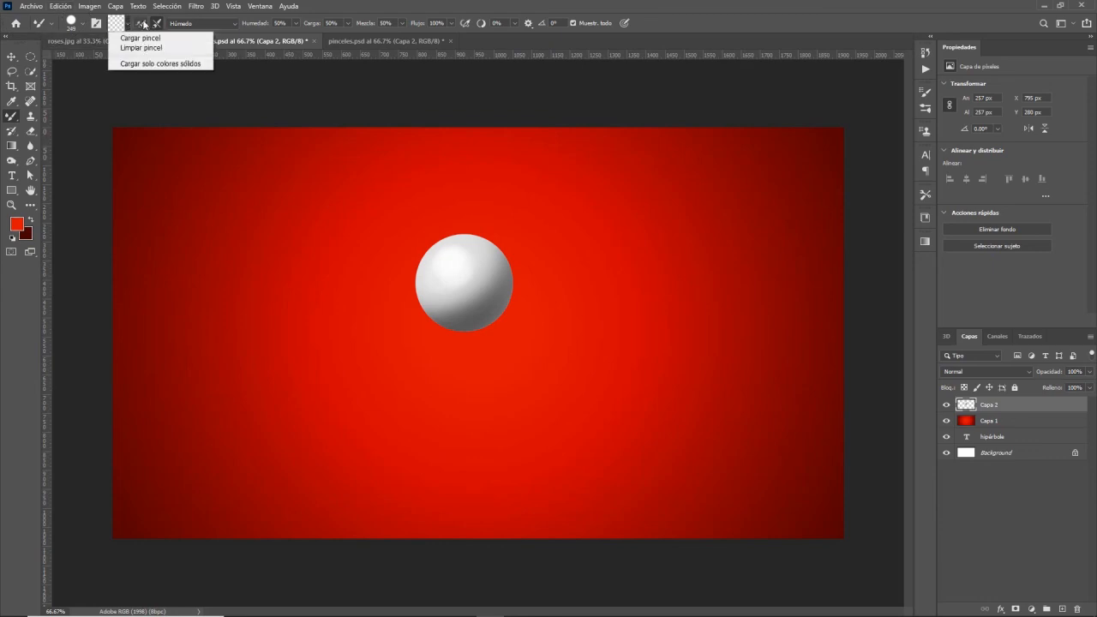
{"action": "left_click", "coordinate": [143, 26]}
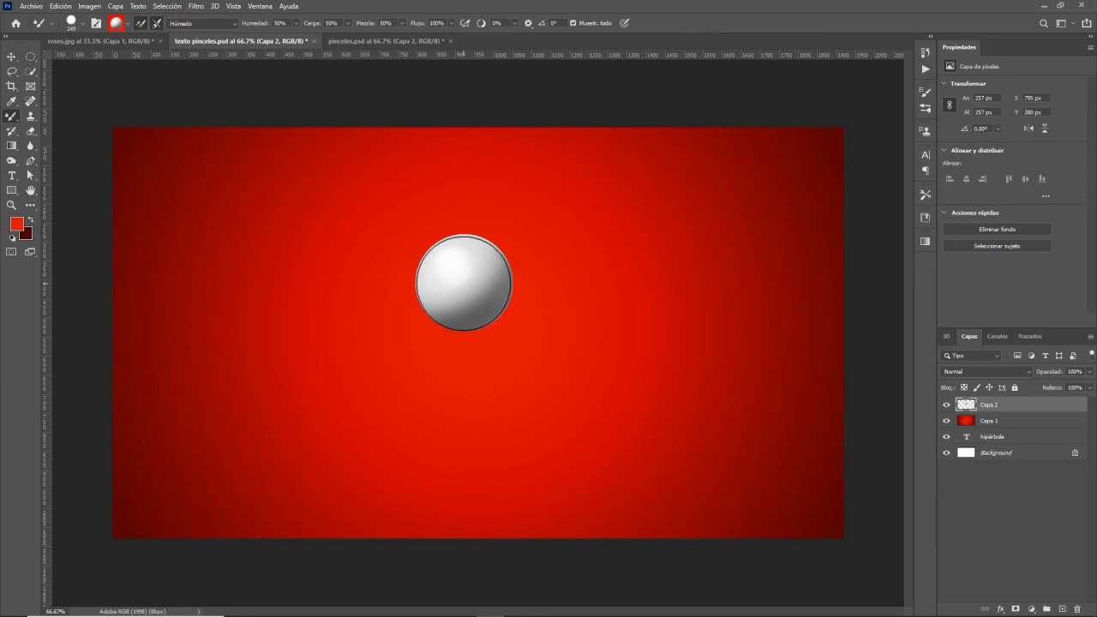
{"action": "left_click", "coordinate": [128, 25]}
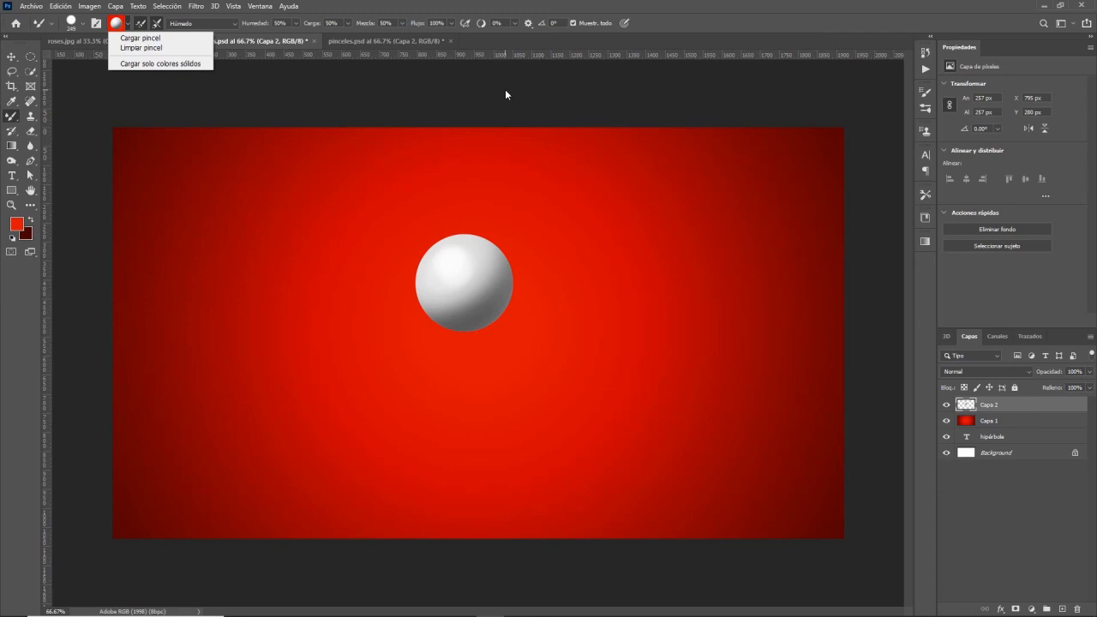
{"action": "left_click", "coordinate": [18, 58]}
{"action": "left_click", "coordinate": [12, 116]}
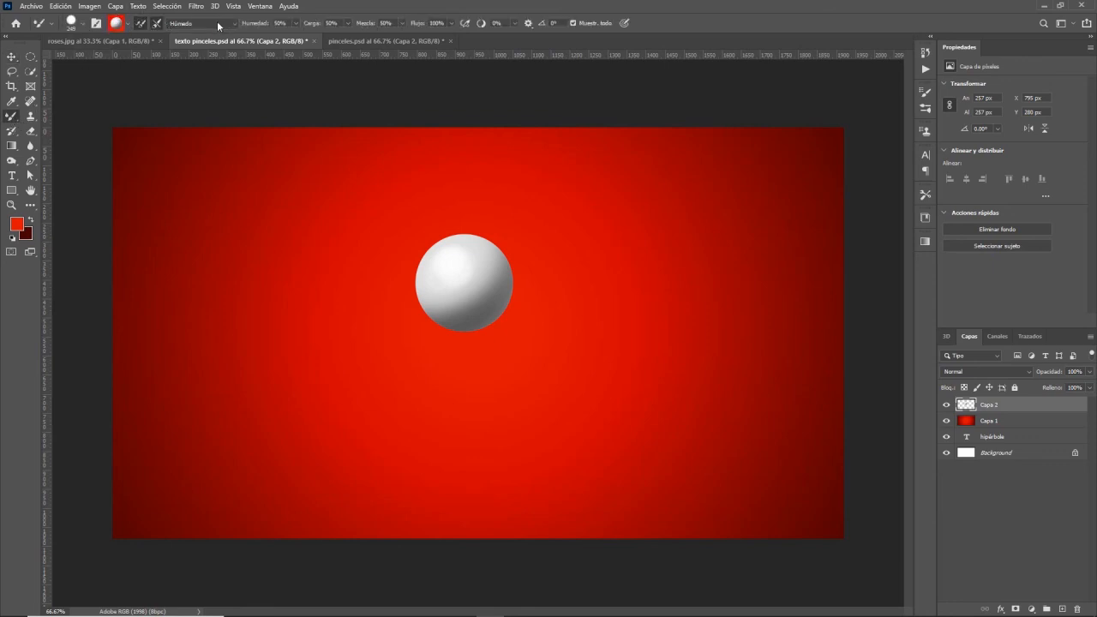
- Choose the Seco, carga elev. mixing preset and add a new layer above the hidden sphere layer
{"action": "left_click", "coordinate": [218, 25]}
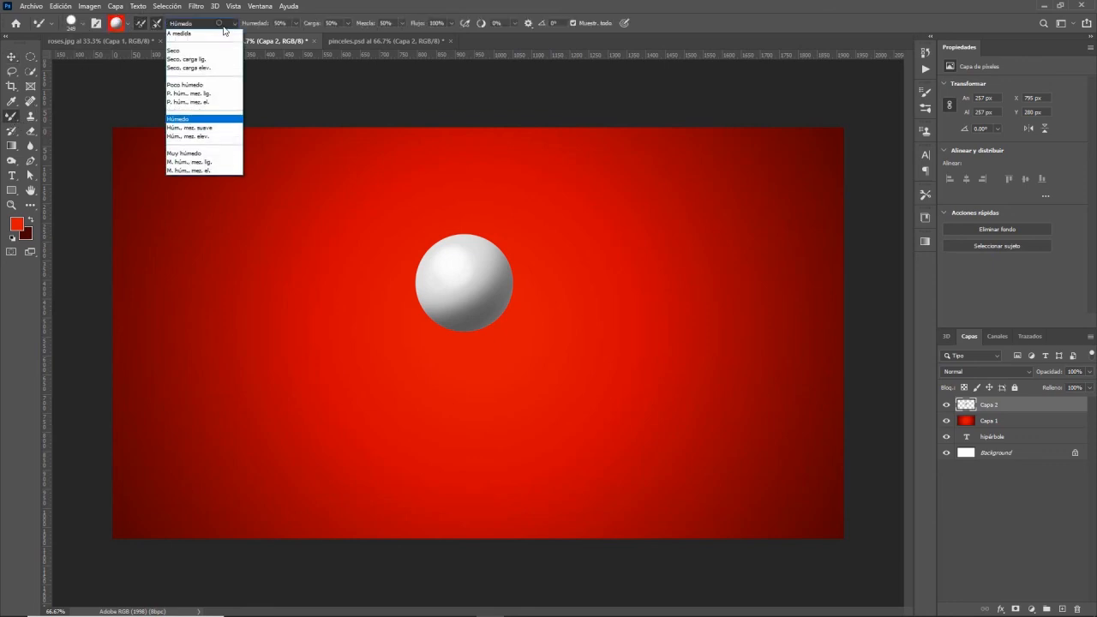
{"action": "left_click", "coordinate": [197, 68]}
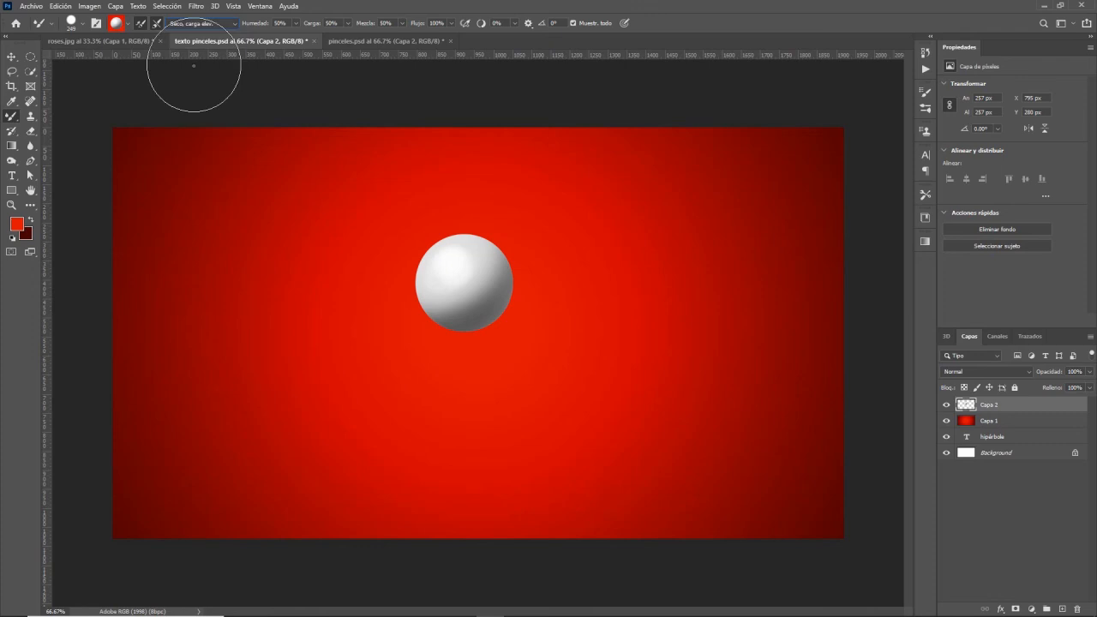
{"action": "left_click", "coordinate": [946, 405]}
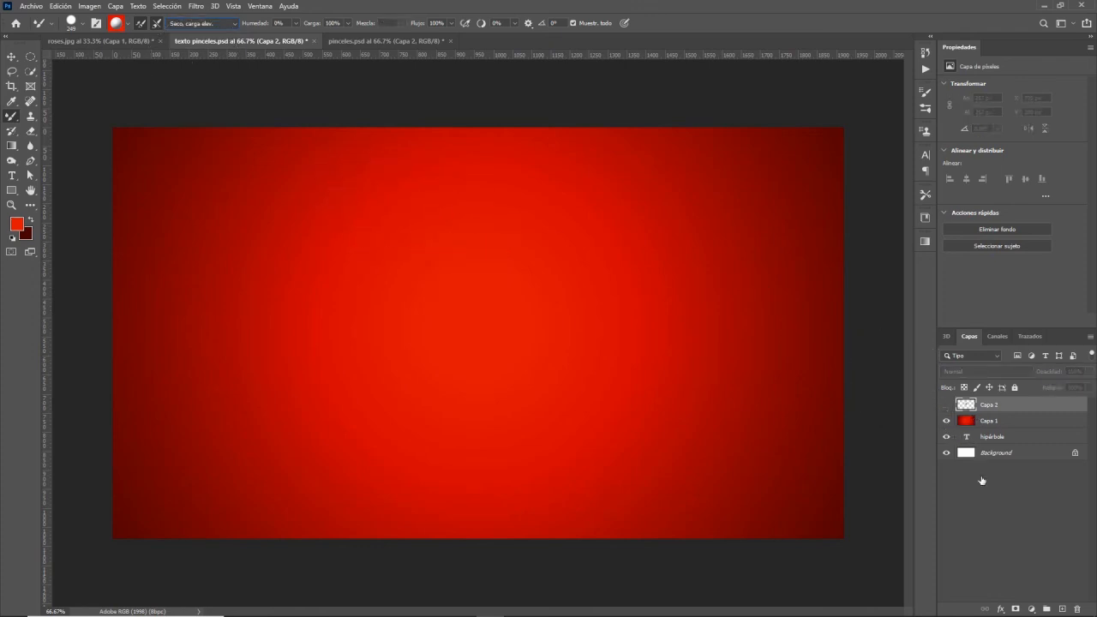
{"action": "left_click", "coordinate": [1063, 608]}
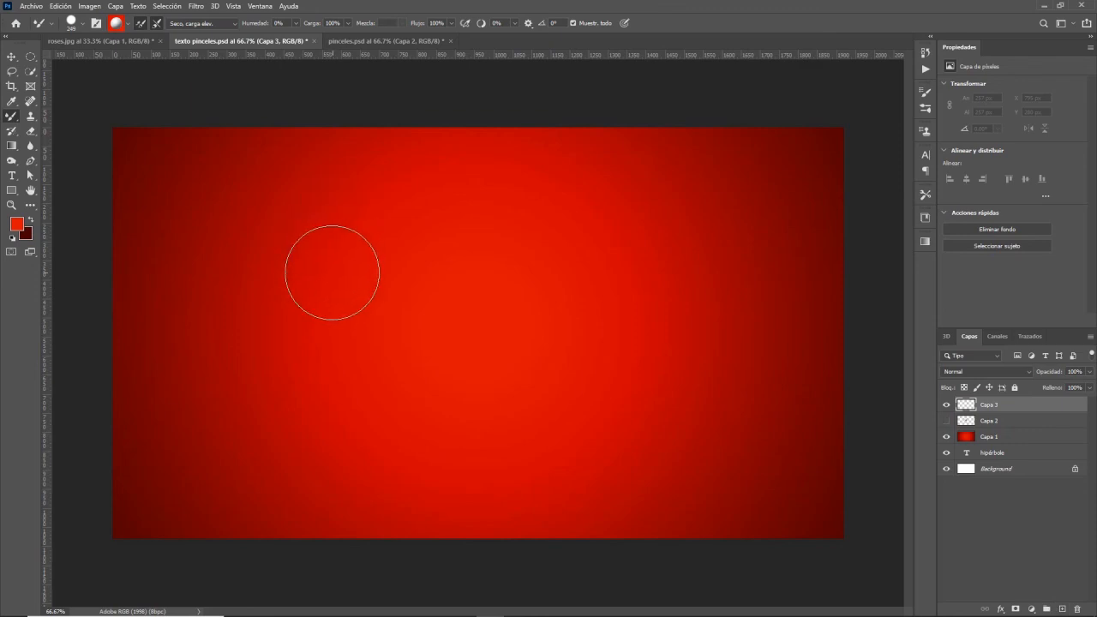
- Test the sphere-loaded brush with looping 75 px tube strokes across the new layer, and undo them
{"action": "left_click_drag", "start_coordinate": [337, 269], "coordinate": [305, 272]}
{"action": "mouse_move", "coordinate": [215, 204]}
{"action": "left_mouse_down"}
{"action": "mouse_move", "coordinate": [262, 269]}
{"action": "mouse_move", "coordinate": [410, 216]}
{"action": "left_mouse_up"}
{"action": "mouse_move", "coordinate": [365, 186]}
{"action": "left_mouse_down"}
{"action": "mouse_move", "coordinate": [370, 299]}
{"action": "mouse_move", "coordinate": [255, 345]}
{"action": "mouse_move", "coordinate": [426, 360]}
{"action": "mouse_move", "coordinate": [521, 307]}
{"action": "left_mouse_up"}
{"action": "mouse_move", "coordinate": [512, 378]}
{"action": "left_mouse_down"}
{"action": "mouse_move", "coordinate": [642, 469]}
{"action": "mouse_move", "coordinate": [538, 413]}
{"action": "mouse_move", "coordinate": [669, 273]}
{"action": "mouse_move", "coordinate": [620, 165]}
{"action": "mouse_move", "coordinate": [541, 250]}
{"action": "mouse_move", "coordinate": [707, 319]}
{"action": "mouse_move", "coordinate": [706, 455]}
{"action": "mouse_move", "coordinate": [691, 392]}
{"action": "mouse_move", "coordinate": [734, 300]}
{"action": "mouse_move", "coordinate": [689, 341]}
{"action": "mouse_move", "coordinate": [639, 438]}
{"action": "mouse_move", "coordinate": [506, 412]}
{"action": "mouse_move", "coordinate": [240, 321]}
{"action": "mouse_move", "coordinate": [360, 388]}
{"action": "mouse_move", "coordinate": [384, 298]}
{"action": "mouse_move", "coordinate": [425, 379]}
{"action": "mouse_move", "coordinate": [592, 292]}
{"action": "mouse_move", "coordinate": [531, 338]}
{"action": "mouse_move", "coordinate": [570, 179]}
{"action": "mouse_move", "coordinate": [414, 180]}
{"action": "mouse_move", "coordinate": [207, 203]}
{"action": "mouse_move", "coordinate": [381, 287]}
{"action": "mouse_move", "coordinate": [276, 387]}
{"action": "left_mouse_up"}
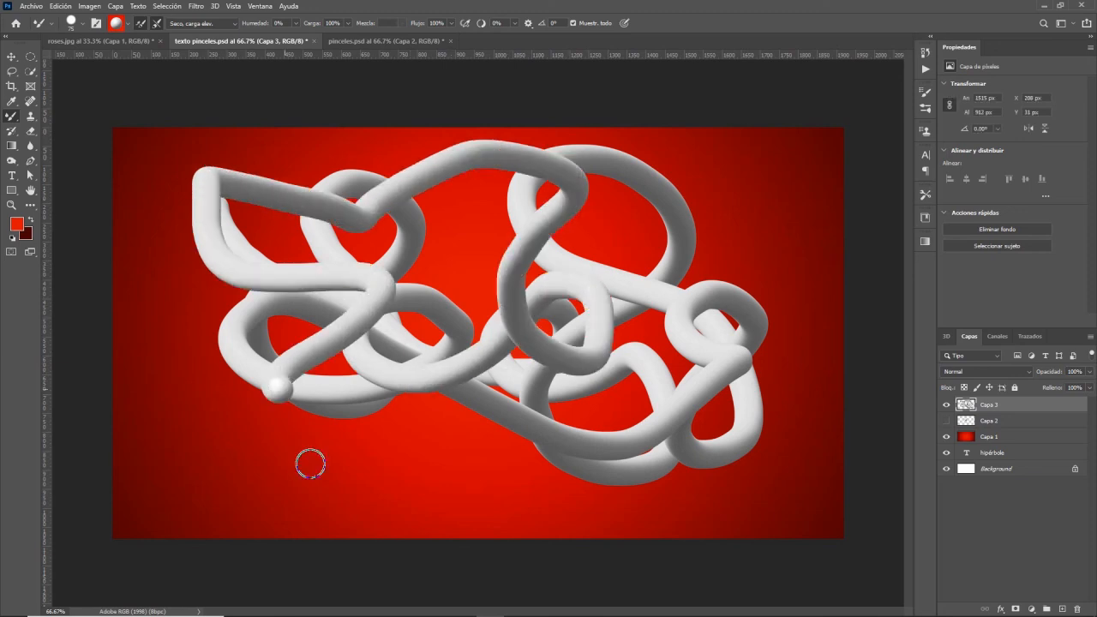
{"action": "mouse_move", "coordinate": [307, 442]}
{"action": "left_mouse_down"}
{"action": "mouse_move", "coordinate": [386, 421]}
{"action": "mouse_move", "coordinate": [608, 424]}
{"action": "left_mouse_up"}
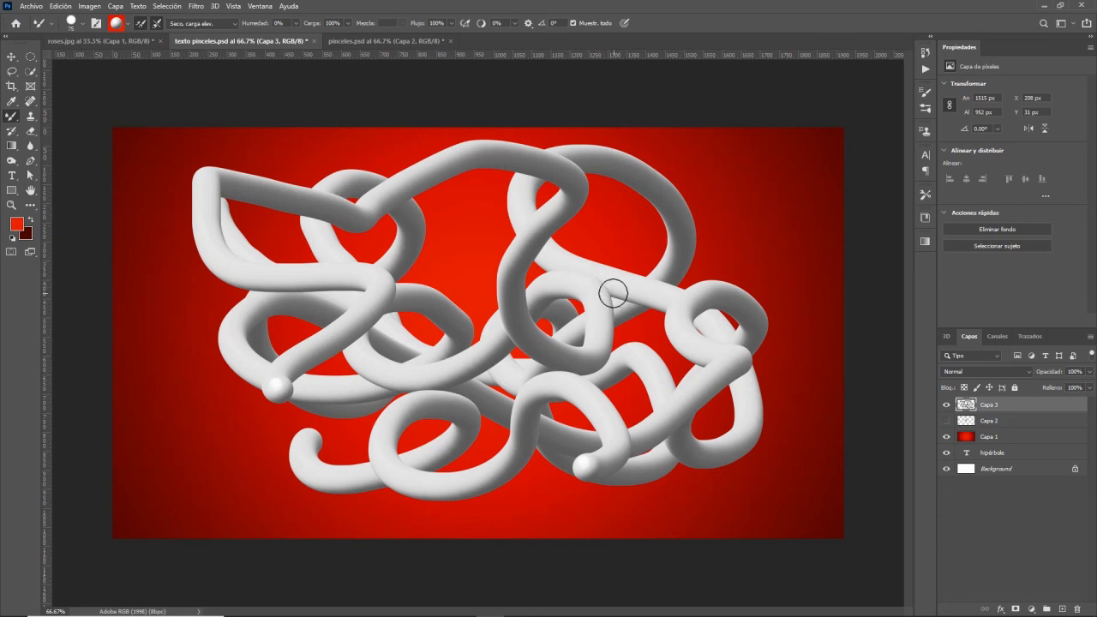
{"action": "key", "text": "ctrl"}
{"action": "key", "text": "ctrl+z"}
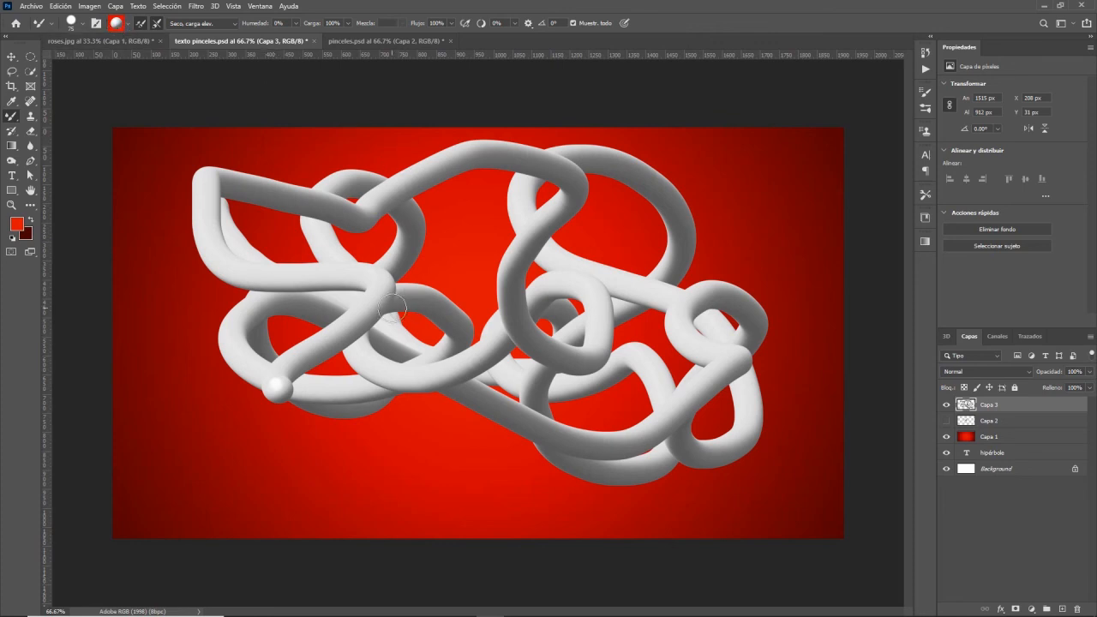
{"action": "key", "text": "ctrl+z"}
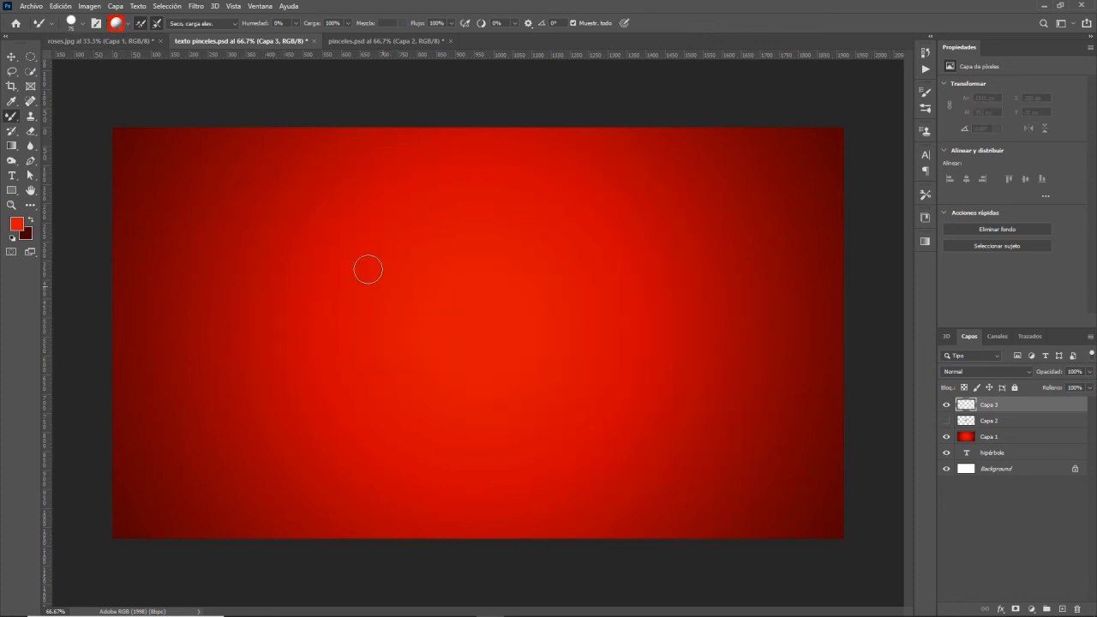
{"action": "left_click", "coordinate": [128, 25]}
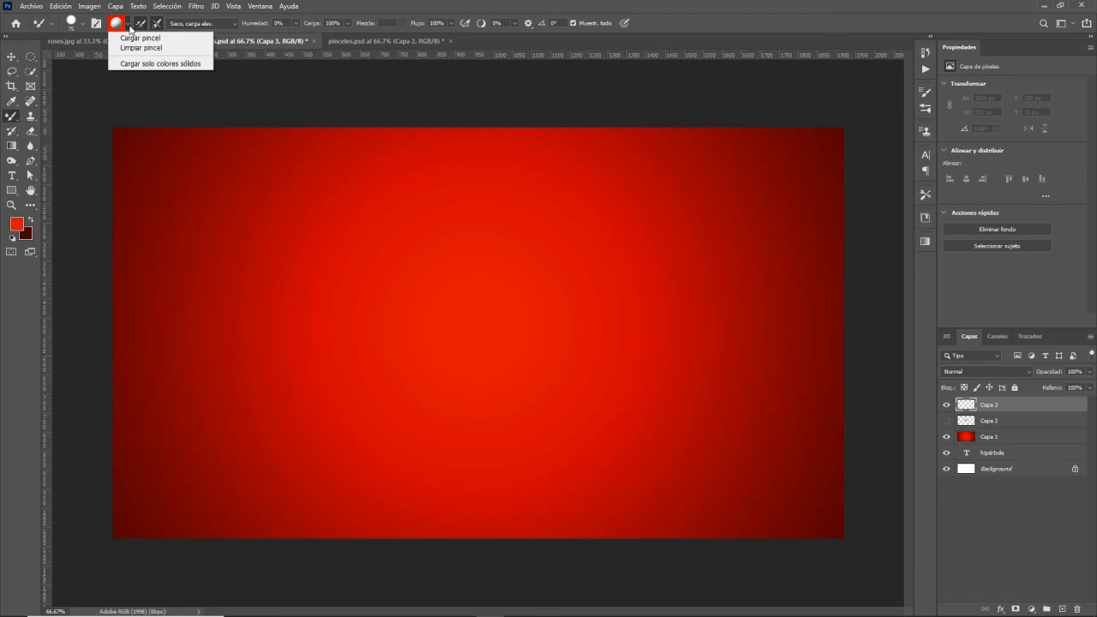
{"action": "left_click", "coordinate": [127, 25]}
{"action": "left_click", "coordinate": [127, 25]}
{"action": "left_click", "coordinate": [128, 25]}
{"action": "left_click", "coordinate": [128, 25]}
- Raise the brush tip's spacing to 29%, trying it out with test strokes that are undone
{"action": "left_click", "coordinate": [96, 28]}
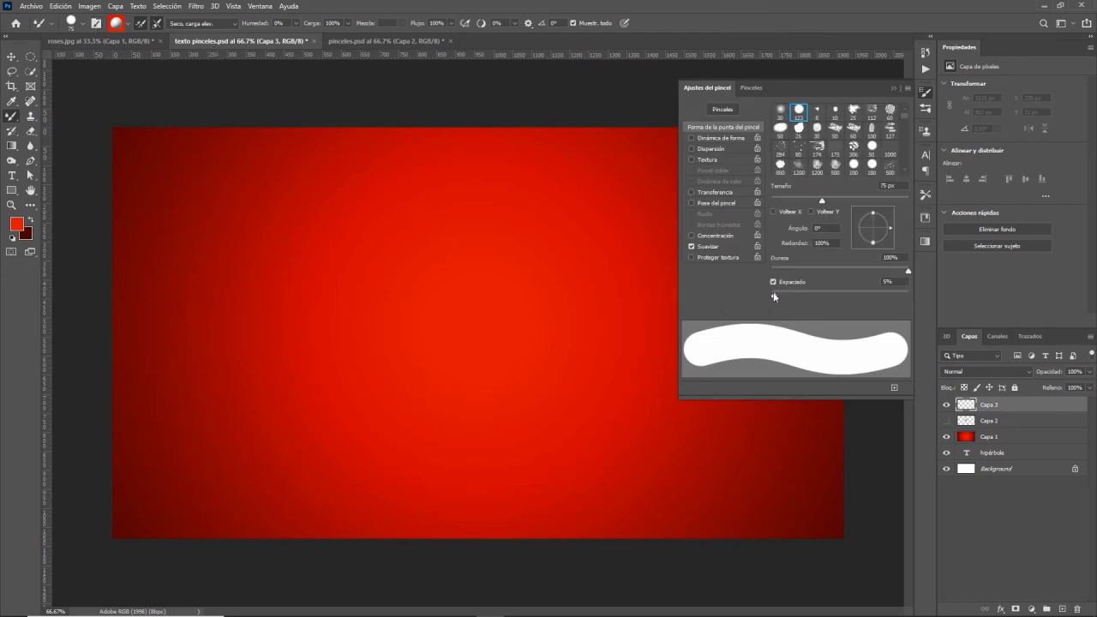
{"action": "left_click_drag", "start_coordinate": [776, 298], "coordinate": [795, 296]}
{"action": "mouse_move", "coordinate": [390, 204]}
{"action": "left_mouse_down"}
{"action": "mouse_move", "coordinate": [365, 253]}
{"action": "mouse_move", "coordinate": [373, 285]}
{"action": "mouse_move", "coordinate": [311, 325]}
{"action": "mouse_move", "coordinate": [419, 353]}
{"action": "mouse_move", "coordinate": [458, 412]}
{"action": "mouse_move", "coordinate": [323, 374]}
{"action": "mouse_move", "coordinate": [246, 432]}
{"action": "mouse_move", "coordinate": [331, 384]}
{"action": "mouse_move", "coordinate": [290, 445]}
{"action": "mouse_move", "coordinate": [483, 370]}
{"action": "mouse_move", "coordinate": [438, 443]}
{"action": "mouse_move", "coordinate": [429, 196]}
{"action": "left_mouse_up"}
{"action": "mouse_move", "coordinate": [584, 369]}
{"action": "left_mouse_down"}
{"action": "mouse_move", "coordinate": [497, 285]}
{"action": "mouse_move", "coordinate": [503, 316]}
{"action": "left_mouse_up"}
{"action": "key", "text": "ctrl+z"}
{"action": "left_click_drag", "start_coordinate": [792, 297], "coordinate": [790, 297]}
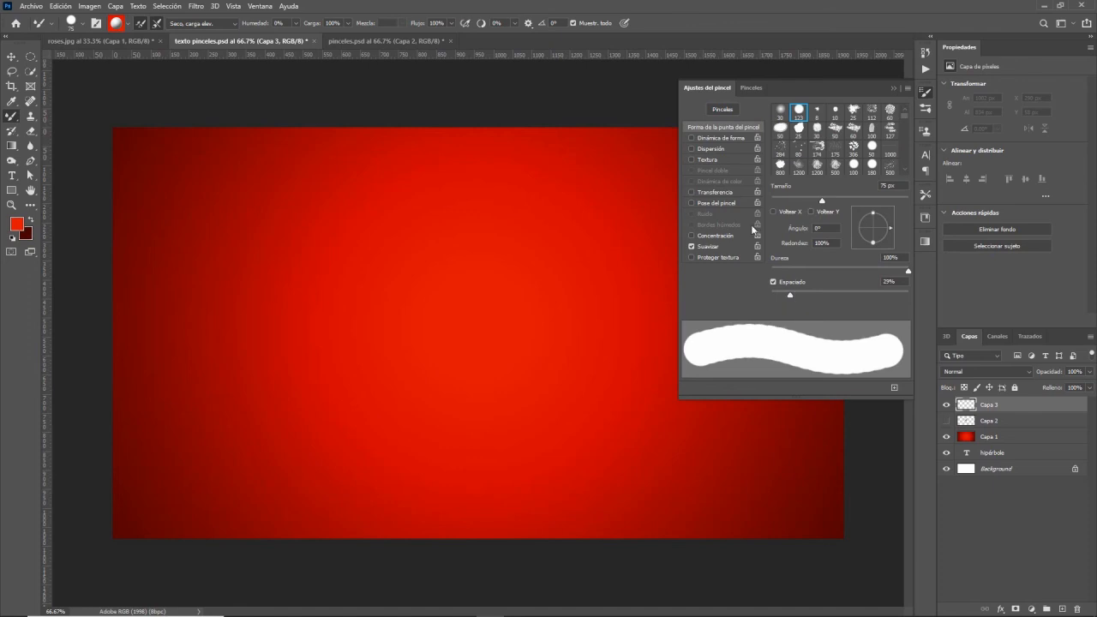
- Enable Dinámica de forma and set Dispersión to 25%, and test the scattering with a winding stroke
{"action": "left_click", "coordinate": [711, 140]}
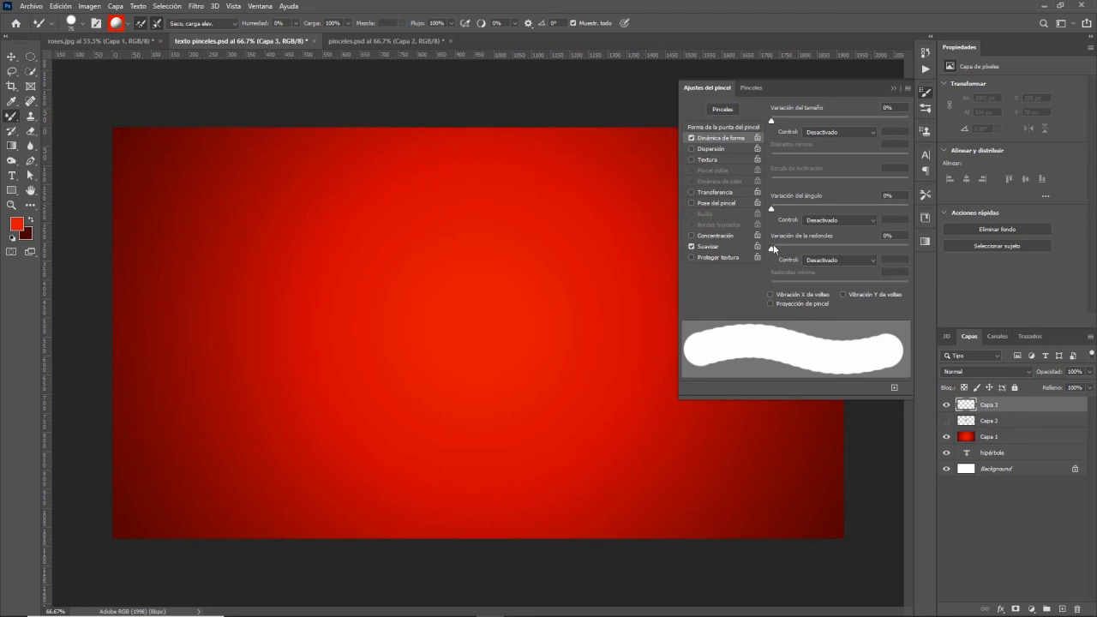
{"action": "left_click", "coordinate": [712, 149]}
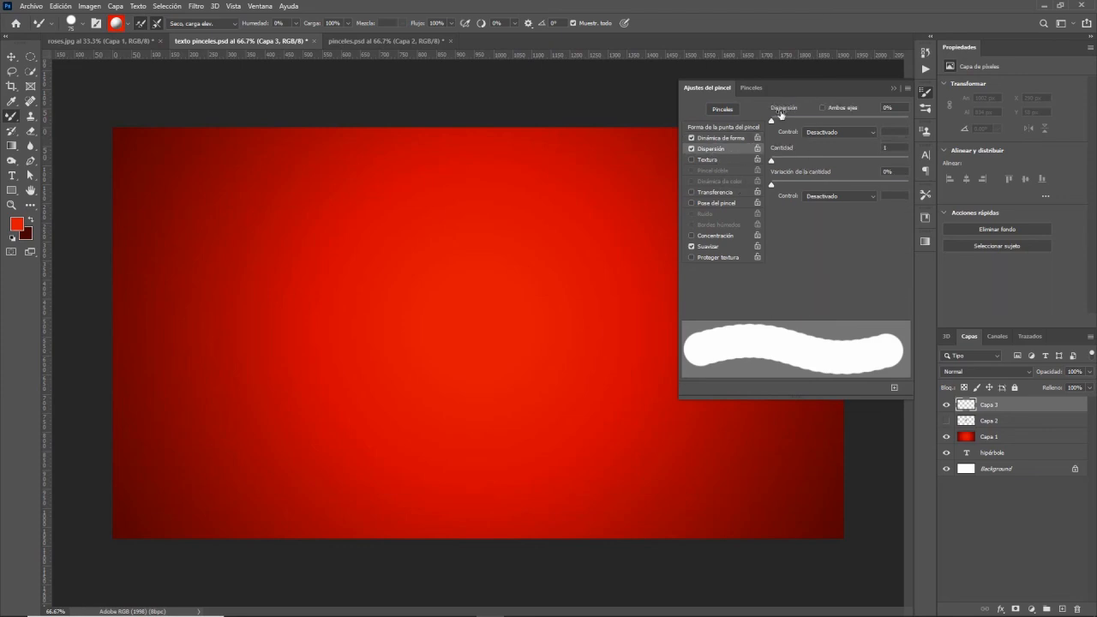
{"action": "left_click_drag", "start_coordinate": [772, 119], "coordinate": [776, 125]}
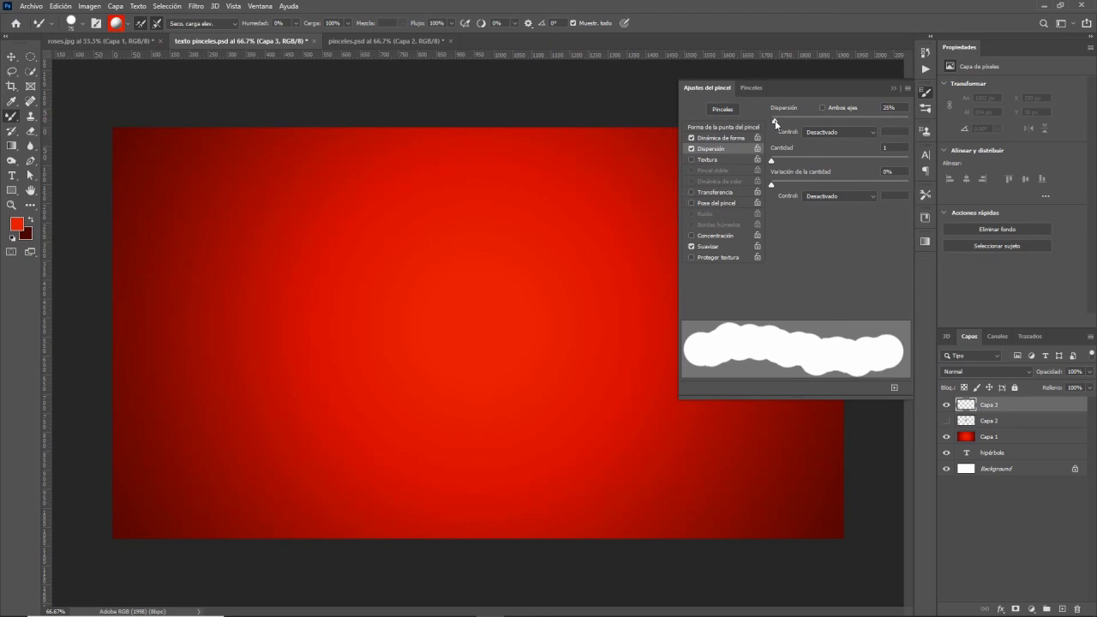
{"action": "mouse_move", "coordinate": [556, 214]}
{"action": "left_mouse_down"}
{"action": "mouse_move", "coordinate": [512, 270]}
{"action": "mouse_move", "coordinate": [476, 276]}
{"action": "mouse_move", "coordinate": [418, 327]}
{"action": "mouse_move", "coordinate": [512, 415]}
{"action": "mouse_move", "coordinate": [468, 435]}
{"action": "mouse_move", "coordinate": [302, 344]}
{"action": "mouse_move", "coordinate": [289, 426]}
{"action": "mouse_move", "coordinate": [295, 401]}
{"action": "mouse_move", "coordinate": [300, 470]}
{"action": "mouse_move", "coordinate": [412, 496]}
{"action": "mouse_move", "coordinate": [552, 473]}
{"action": "mouse_move", "coordinate": [700, 396]}
{"action": "mouse_move", "coordinate": [526, 305]}
{"action": "mouse_move", "coordinate": [565, 257]}
{"action": "mouse_move", "coordinate": [587, 259]}
{"action": "mouse_move", "coordinate": [598, 151]}
{"action": "mouse_move", "coordinate": [561, 137]}
{"action": "left_mouse_up"}
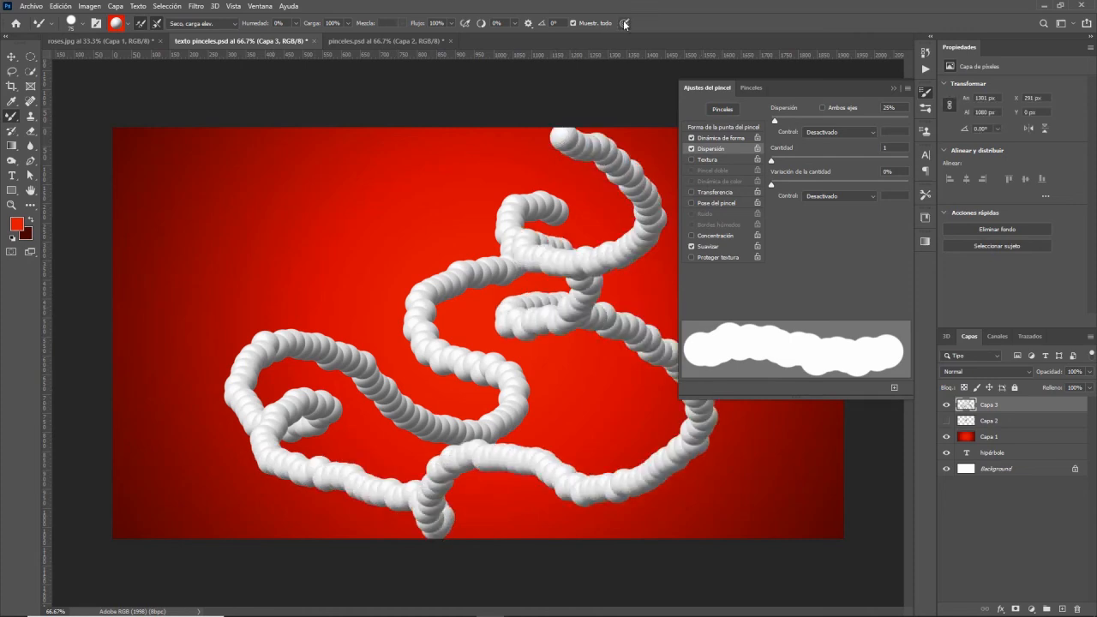
- Turn on pen pressure for brush size, test it with looping strokes, and undo all the test strokes
{"action": "key", "text": "ctrl+z"}
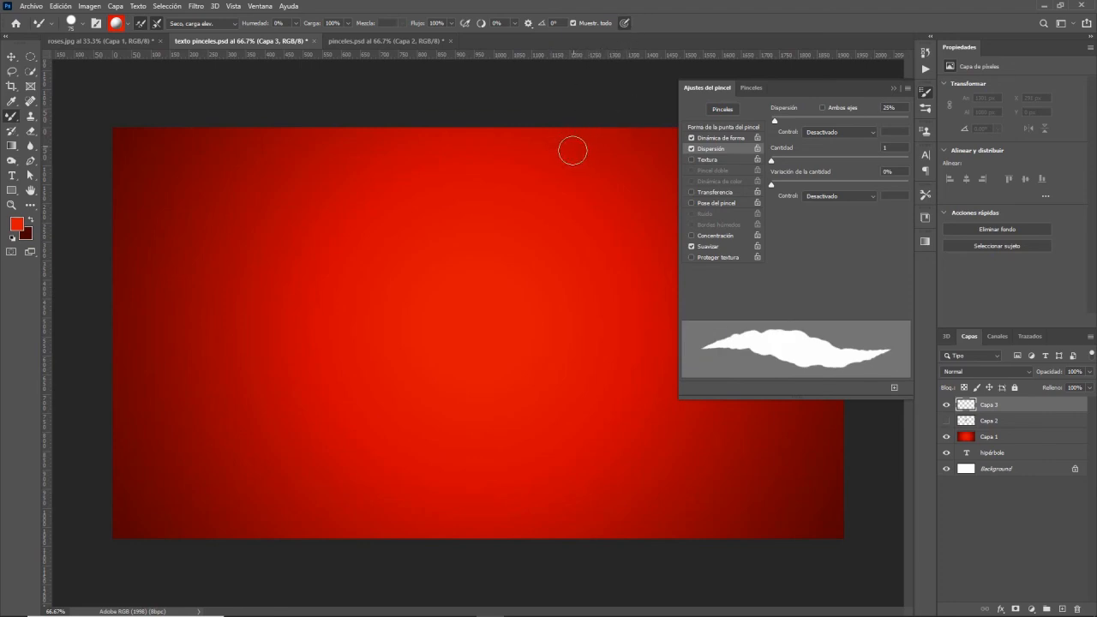
{"action": "mouse_move", "coordinate": [570, 171]}
{"action": "left_mouse_down"}
{"action": "mouse_move", "coordinate": [543, 203]}
{"action": "mouse_move", "coordinate": [481, 189]}
{"action": "mouse_move", "coordinate": [460, 306]}
{"action": "mouse_move", "coordinate": [349, 245]}
{"action": "mouse_move", "coordinate": [487, 441]}
{"action": "mouse_move", "coordinate": [132, 389]}
{"action": "mouse_move", "coordinate": [408, 451]}
{"action": "mouse_move", "coordinate": [557, 370]}
{"action": "left_mouse_up"}
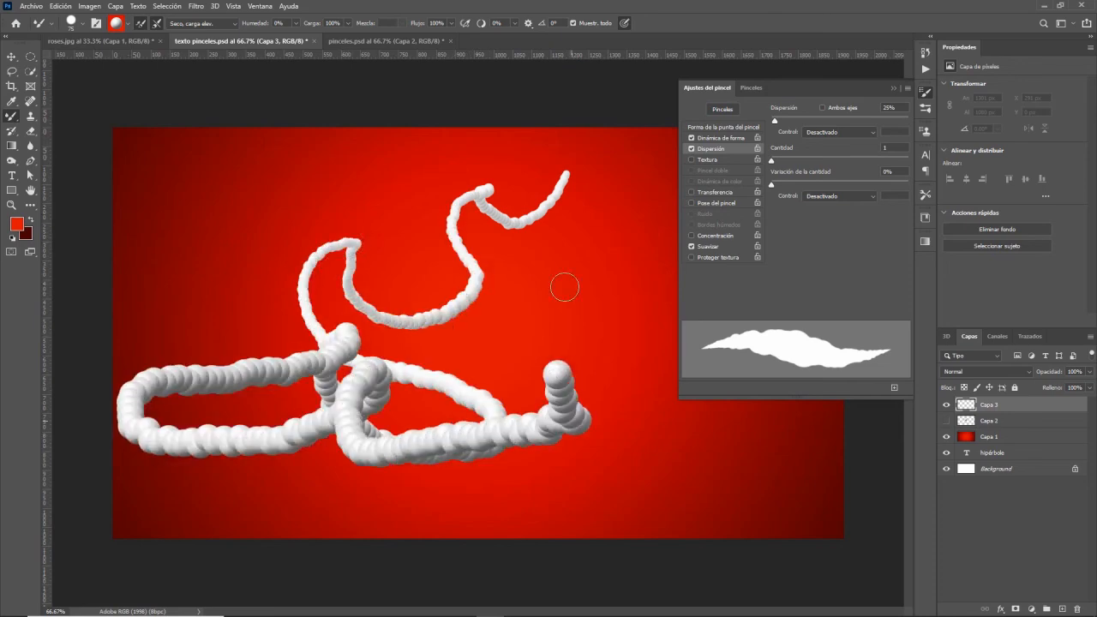
{"action": "mouse_move", "coordinate": [565, 287]}
{"action": "left_mouse_down"}
{"action": "mouse_move", "coordinate": [575, 321]}
{"action": "mouse_move", "coordinate": [395, 230]}
{"action": "mouse_move", "coordinate": [345, 308]}
{"action": "mouse_move", "coordinate": [656, 460]}
{"action": "mouse_move", "coordinate": [715, 508]}
{"action": "mouse_move", "coordinate": [810, 446]}
{"action": "mouse_move", "coordinate": [685, 435]}
{"action": "mouse_move", "coordinate": [591, 313]}
{"action": "mouse_move", "coordinate": [489, 228]}
{"action": "mouse_move", "coordinate": [316, 164]}
{"action": "mouse_move", "coordinate": [235, 220]}
{"action": "mouse_move", "coordinate": [260, 351]}
{"action": "left_mouse_up"}
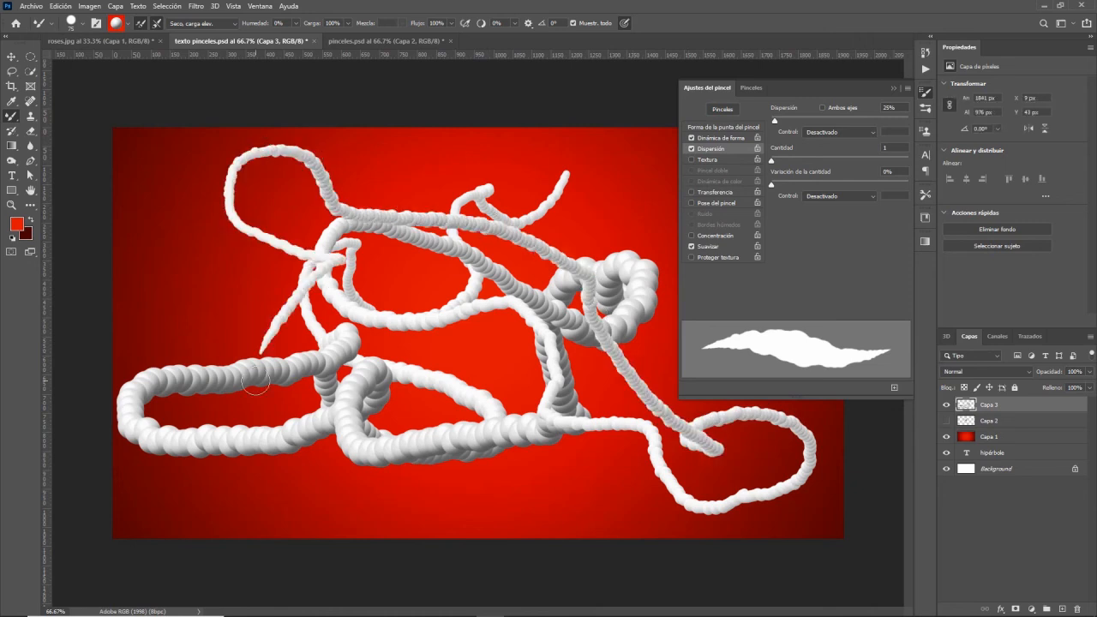
{"action": "key", "text": "ctrl+z"}
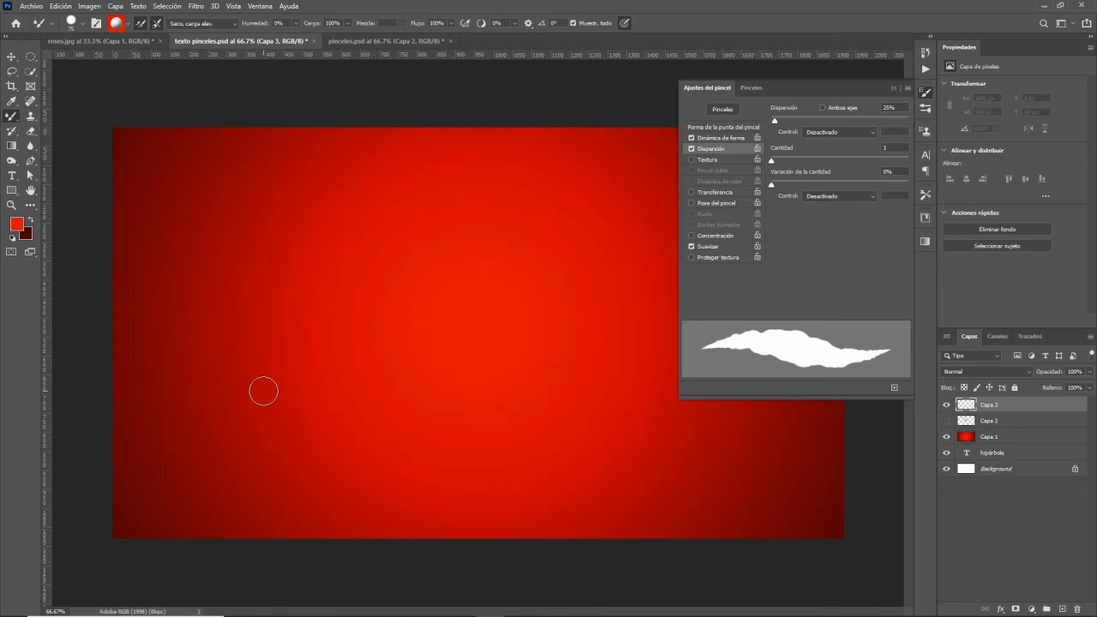
- Turn off Dispersión and Dinámica de forma for the brush and set the tip's spacing to 1%
{"action": "left_click", "coordinate": [1024, 336]}
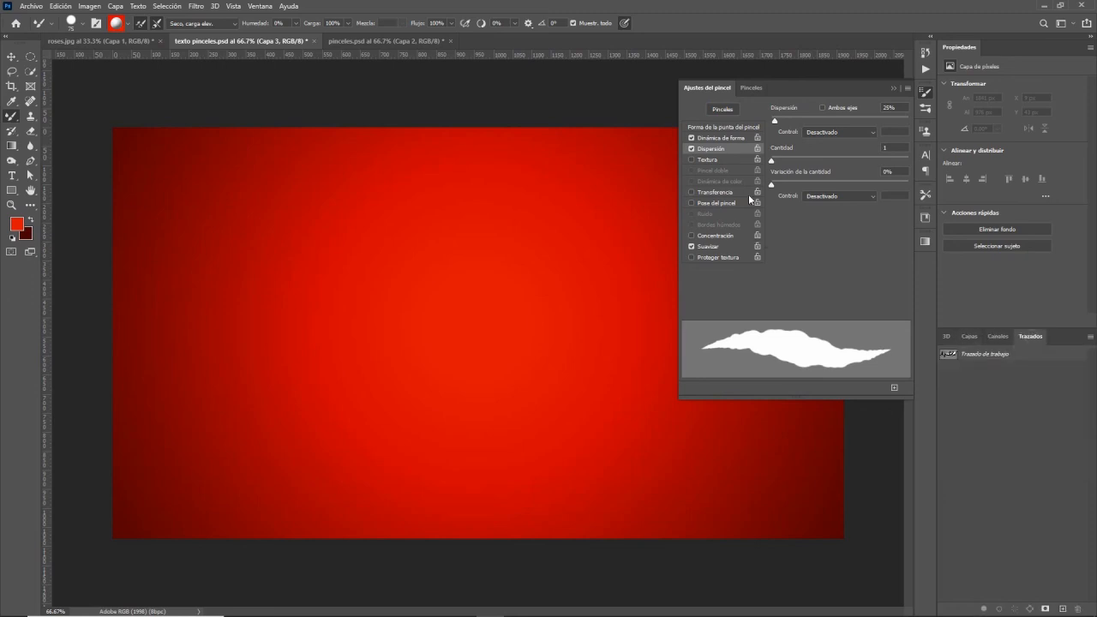
{"action": "left_click", "coordinate": [691, 149]}
{"action": "left_click", "coordinate": [691, 138]}
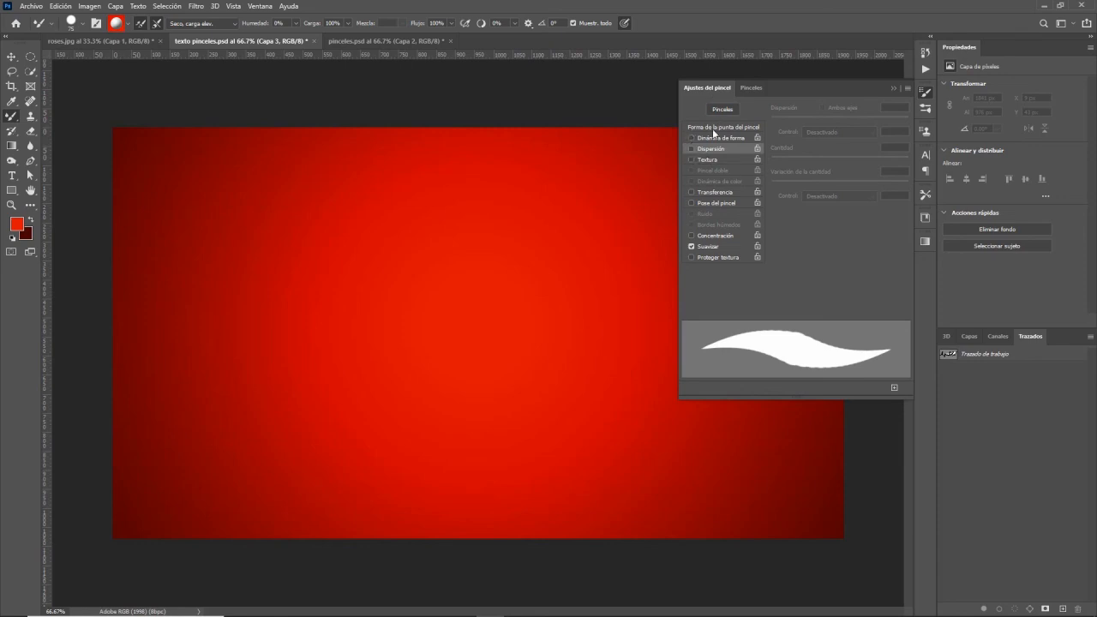
{"action": "left_click", "coordinate": [715, 129]}
{"action": "left_click_drag", "start_coordinate": [790, 295], "coordinate": [721, 295]}
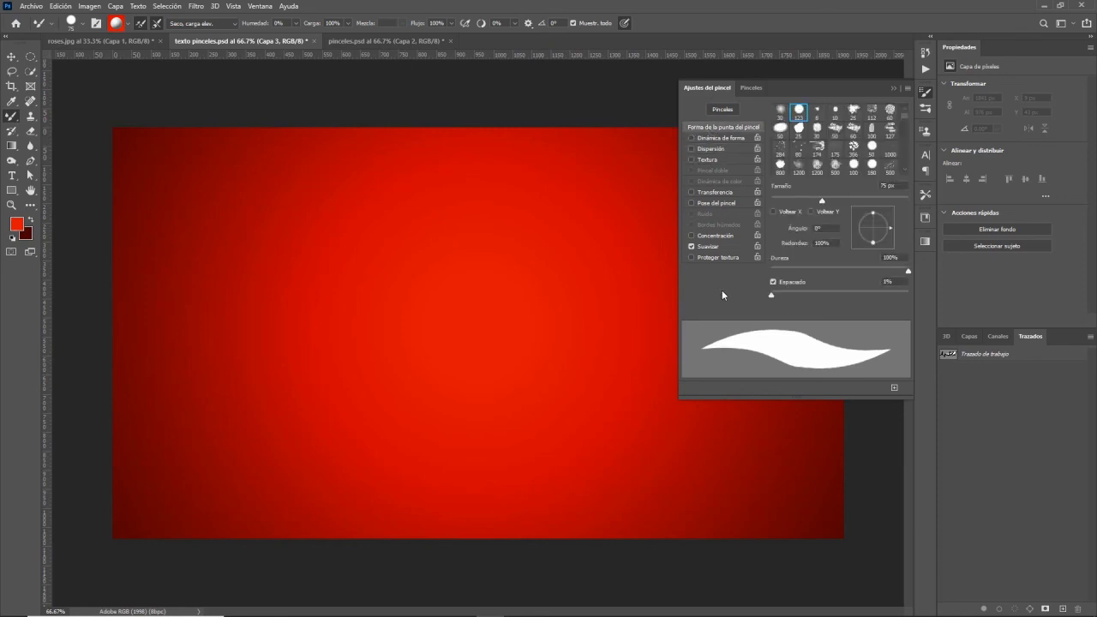
- Hide the red gradient layer Capa 1 to compare the work path with the "hipérbole" lettering, and deselect the path
{"action": "left_click", "coordinate": [1001, 357]}
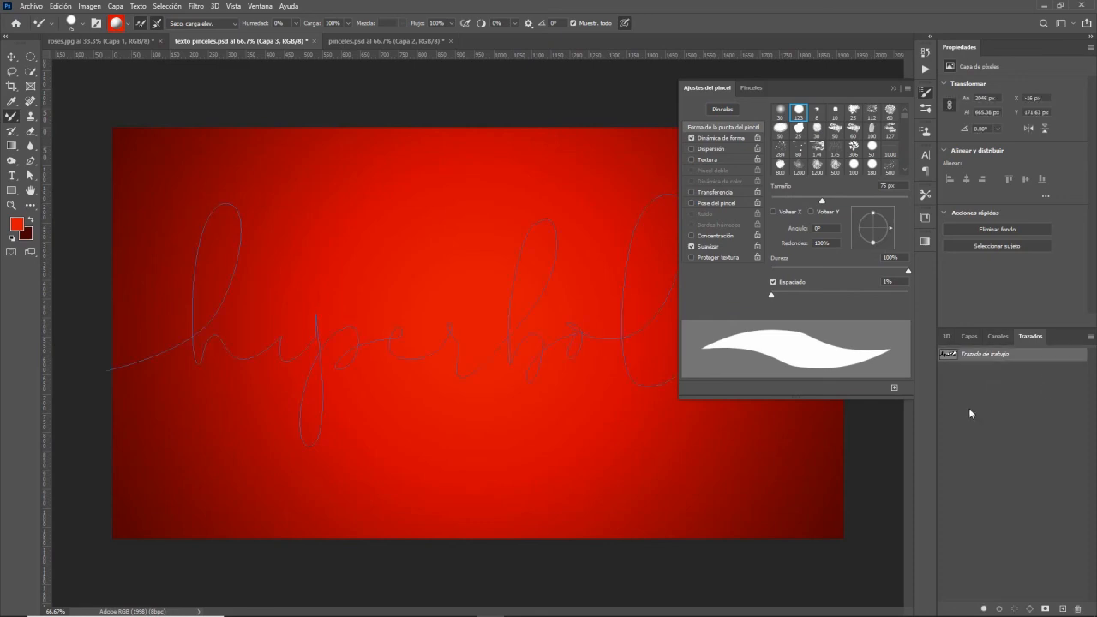
{"action": "left_click", "coordinate": [969, 336]}
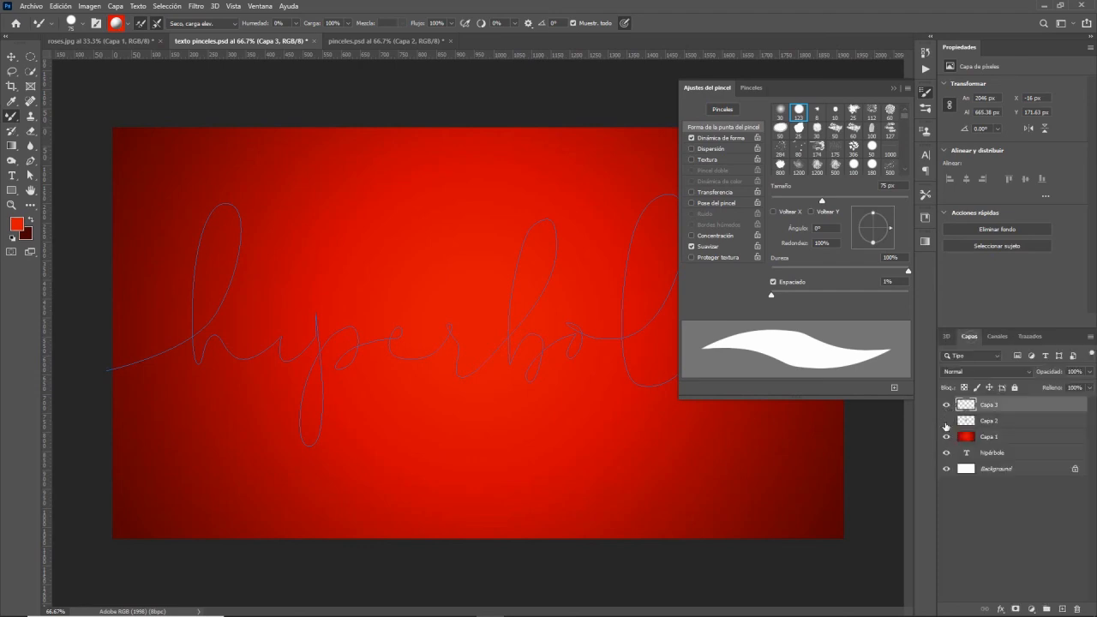
{"action": "left_click", "coordinate": [946, 437]}
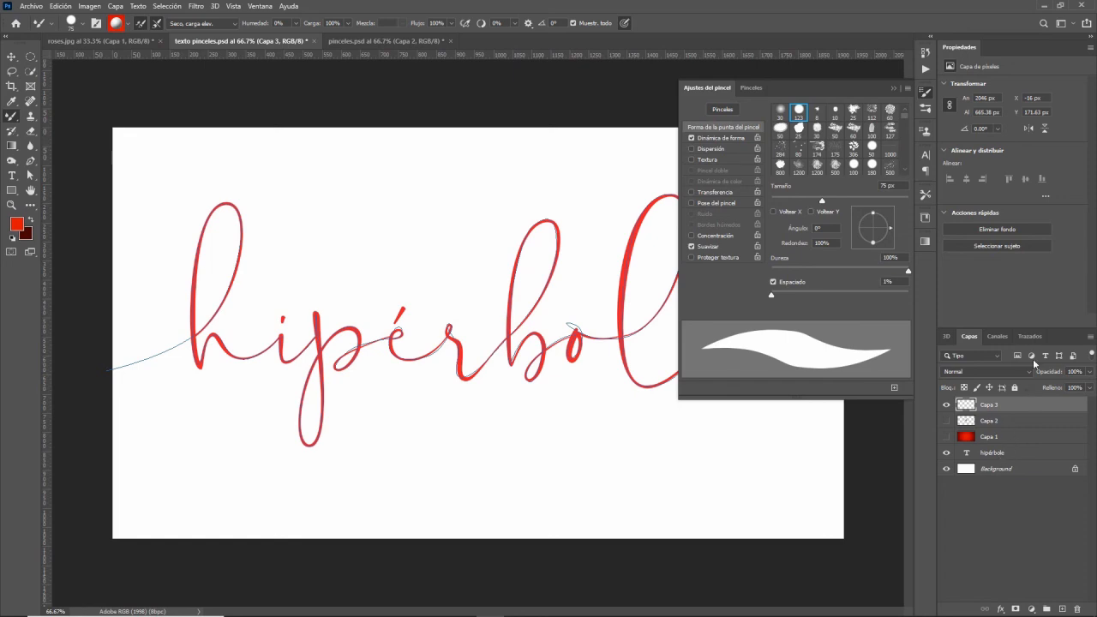
{"action": "left_click", "coordinate": [1033, 336]}
{"action": "left_click", "coordinate": [1011, 379]}
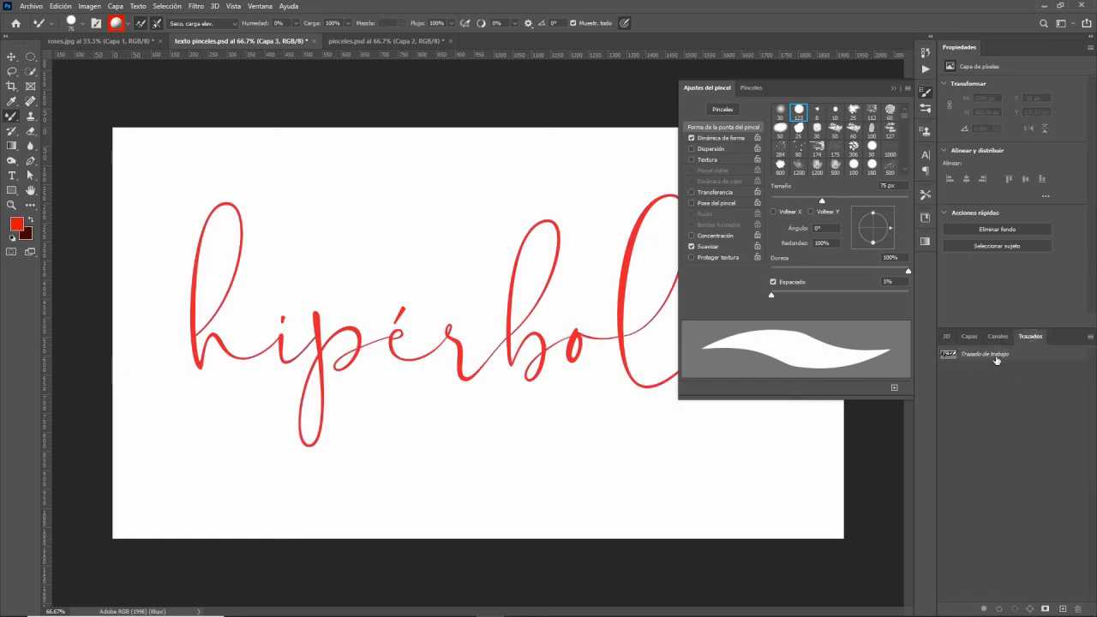
- Examine how the work path follows the red "hipérbole" lettering, including the separate dot and accent strokes, using the Pen tool
{"action": "left_click", "coordinate": [998, 357]}
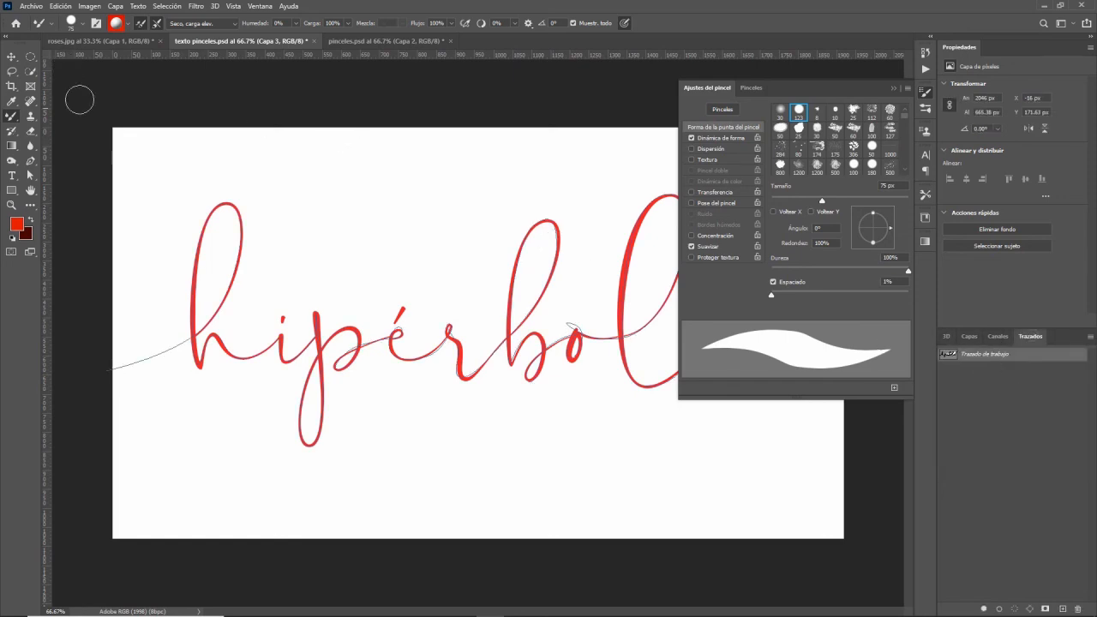
{"action": "left_click", "coordinate": [30, 160]}
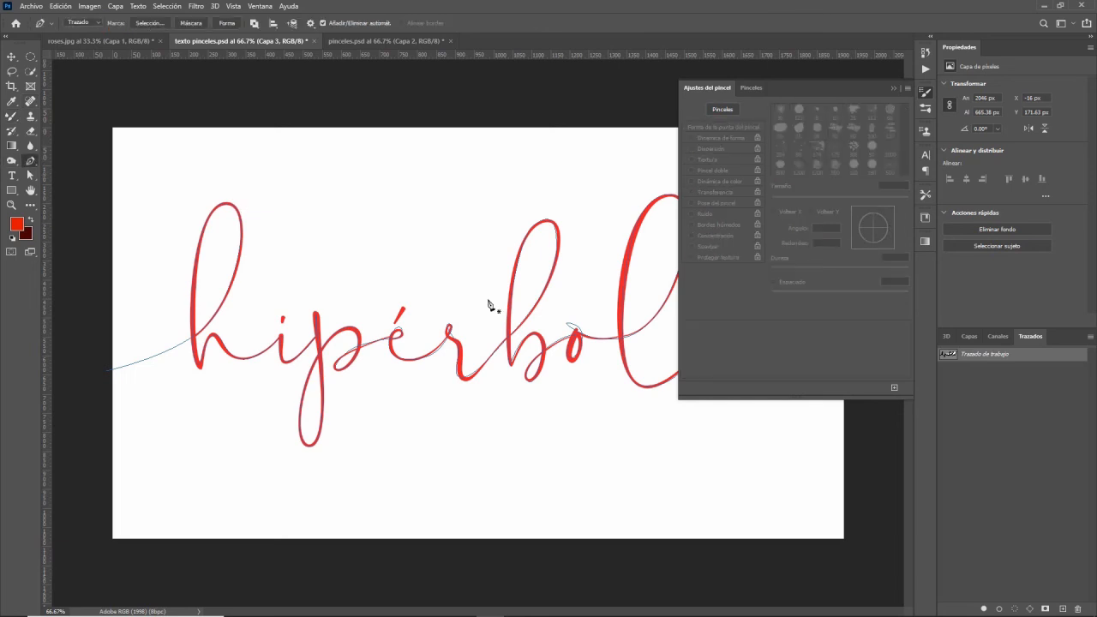
{"action": "left_click", "coordinate": [395, 322]}
{"action": "left_click", "coordinate": [980, 386]}
{"action": "left_click", "coordinate": [993, 355]}
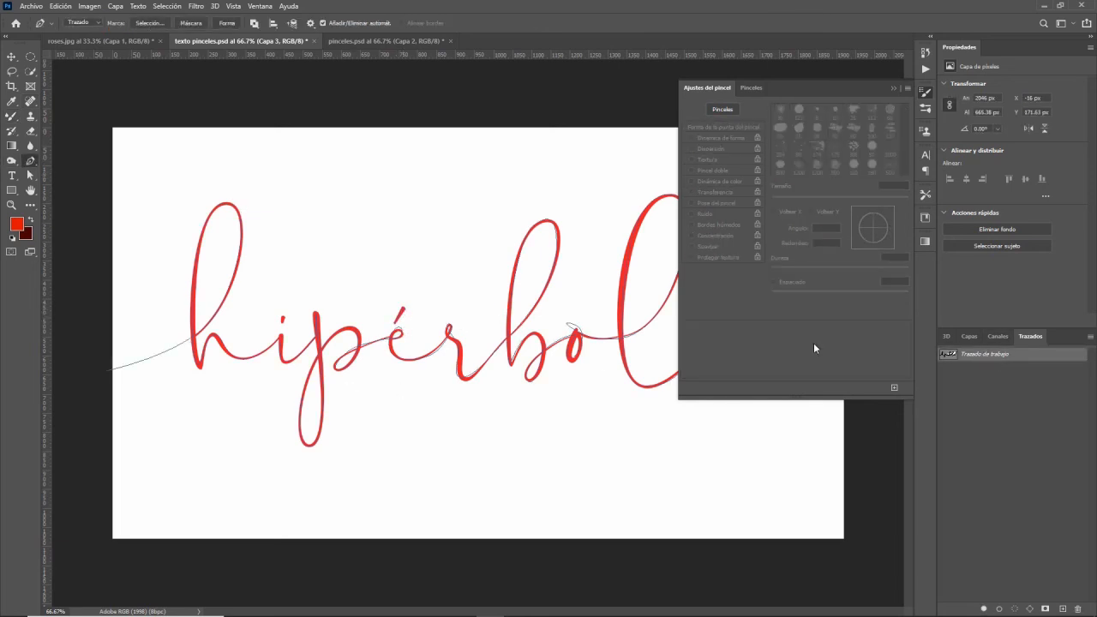
{"action": "left_click", "coordinate": [282, 320]}
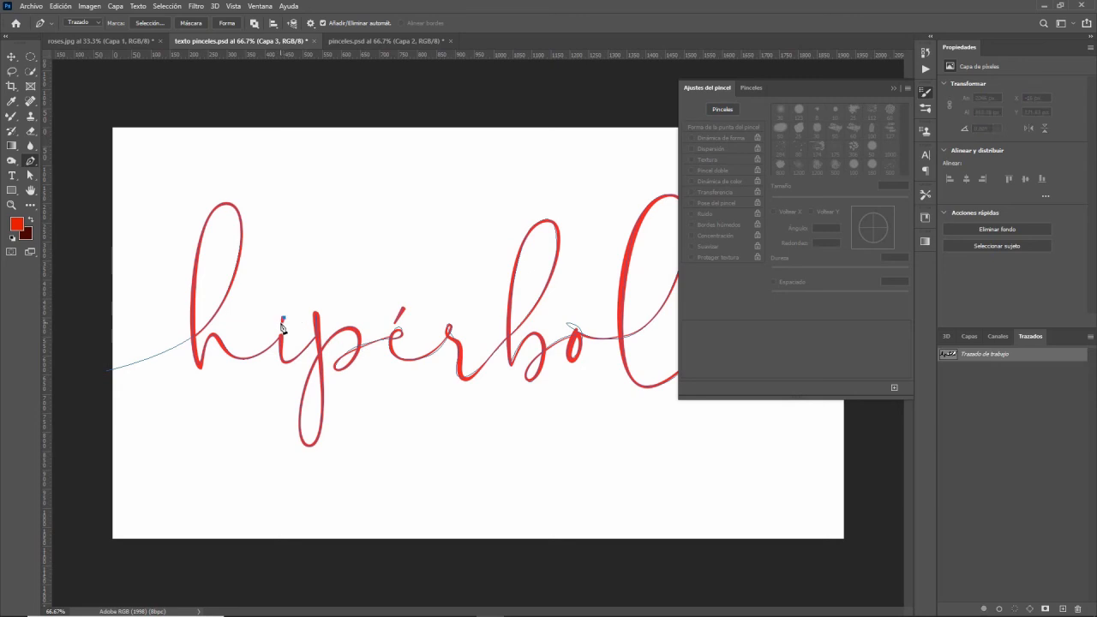
{"action": "left_click", "coordinate": [962, 416]}
{"action": "left_click", "coordinate": [986, 358]}
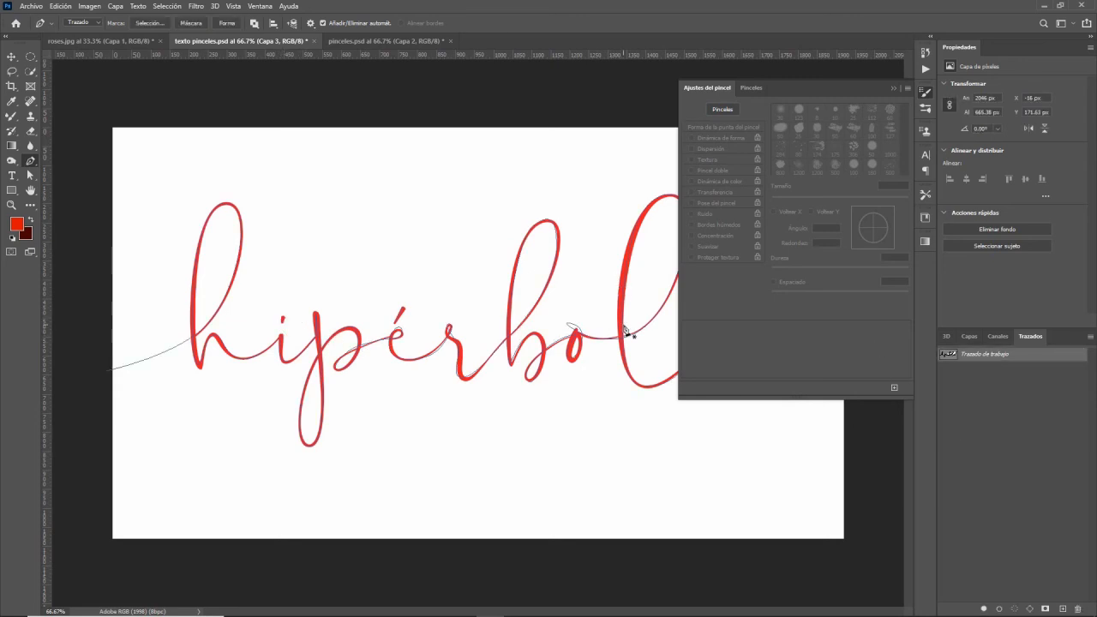
- Show the red gradient layer Capa 1 again, keeping the sphere layer Capa 2 hidden, and return to the Mixer Brush with its settings closed
{"action": "left_click", "coordinate": [969, 336]}
{"action": "left_click", "coordinate": [946, 436]}
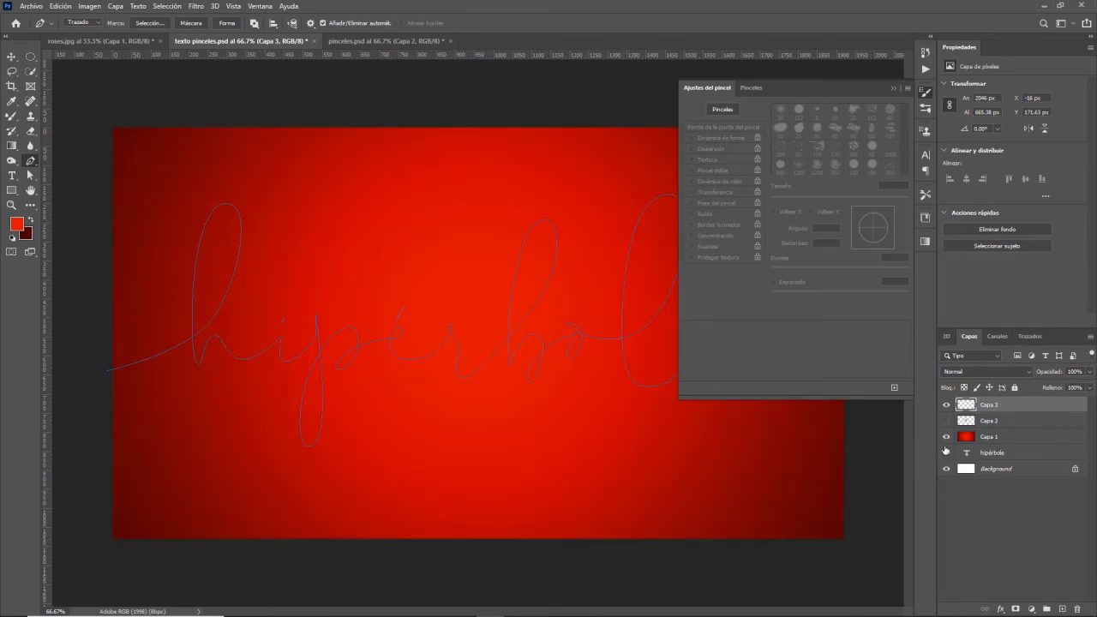
{"action": "left_click", "coordinate": [946, 421]}
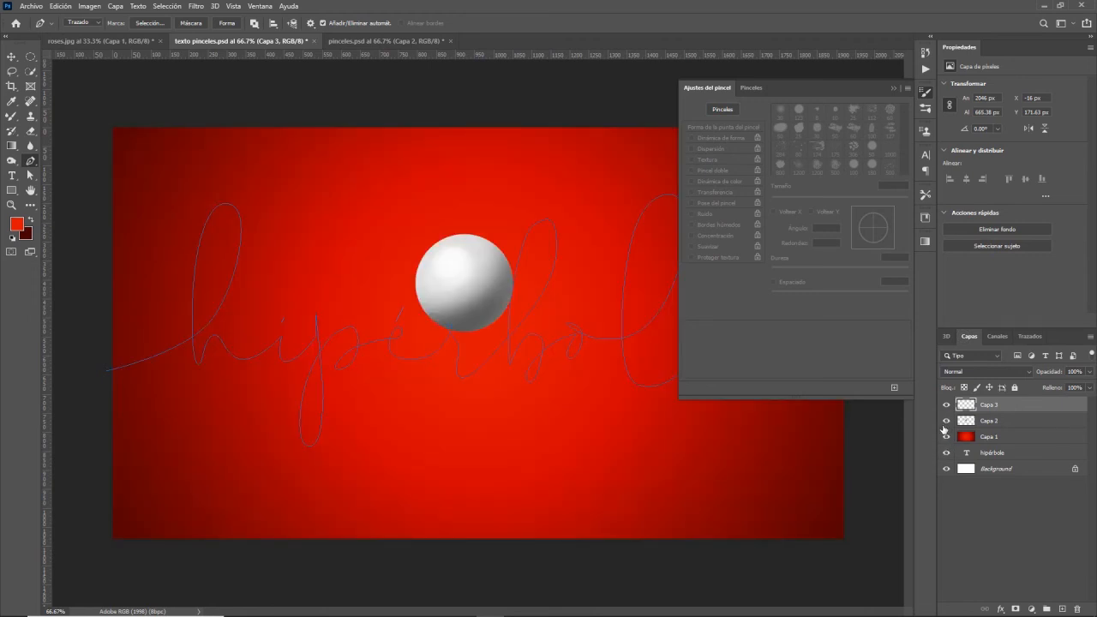
{"action": "left_click", "coordinate": [946, 421]}
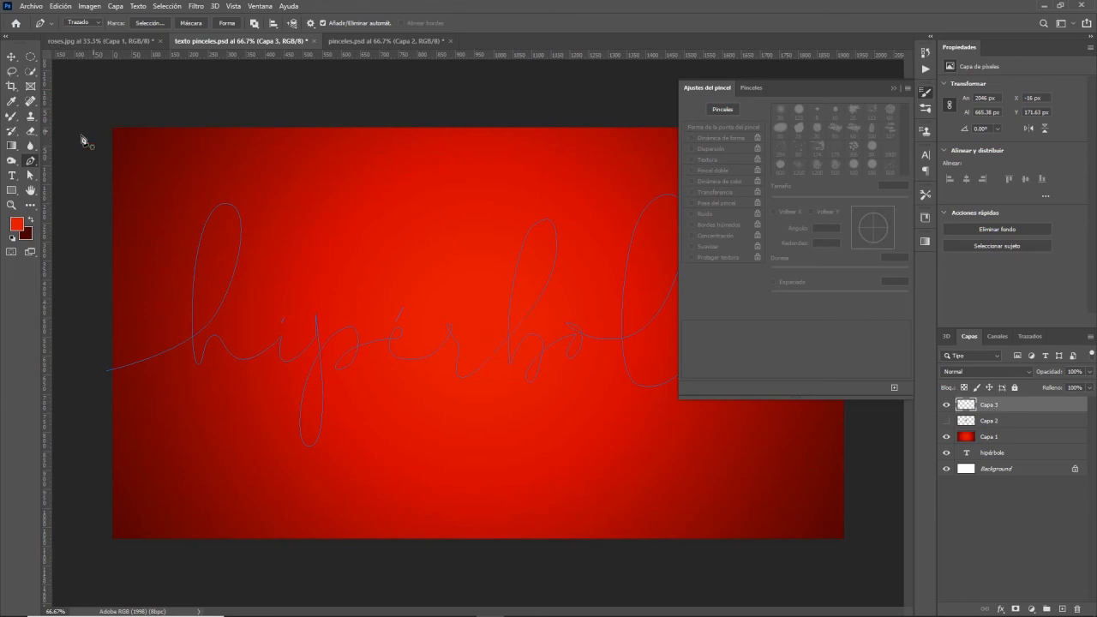
{"action": "left_click", "coordinate": [12, 115]}
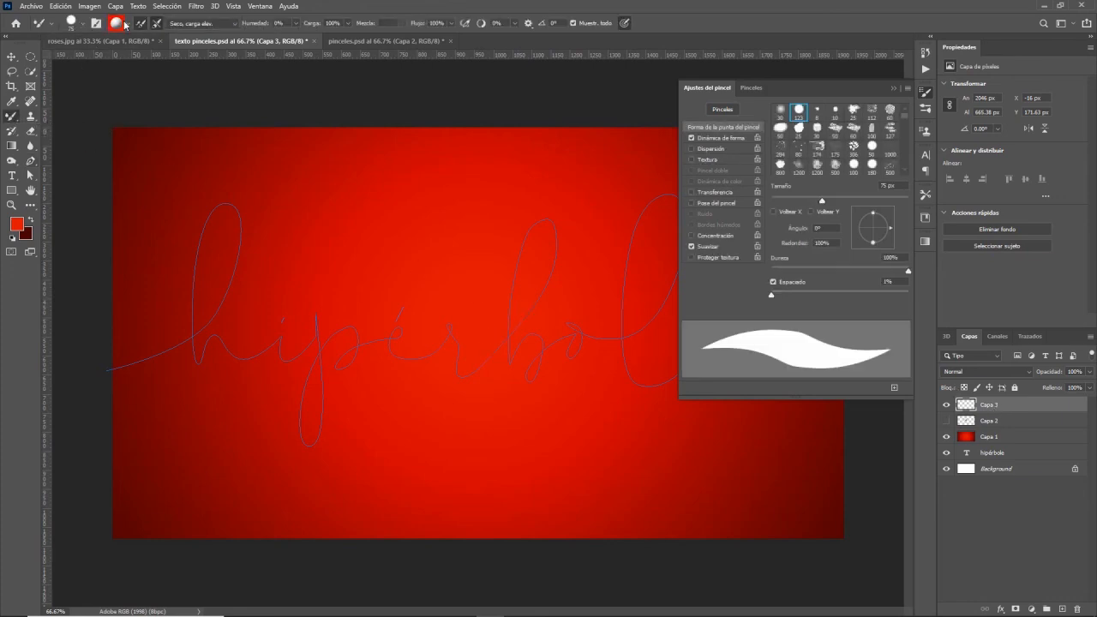
{"action": "left_click", "coordinate": [892, 88]}
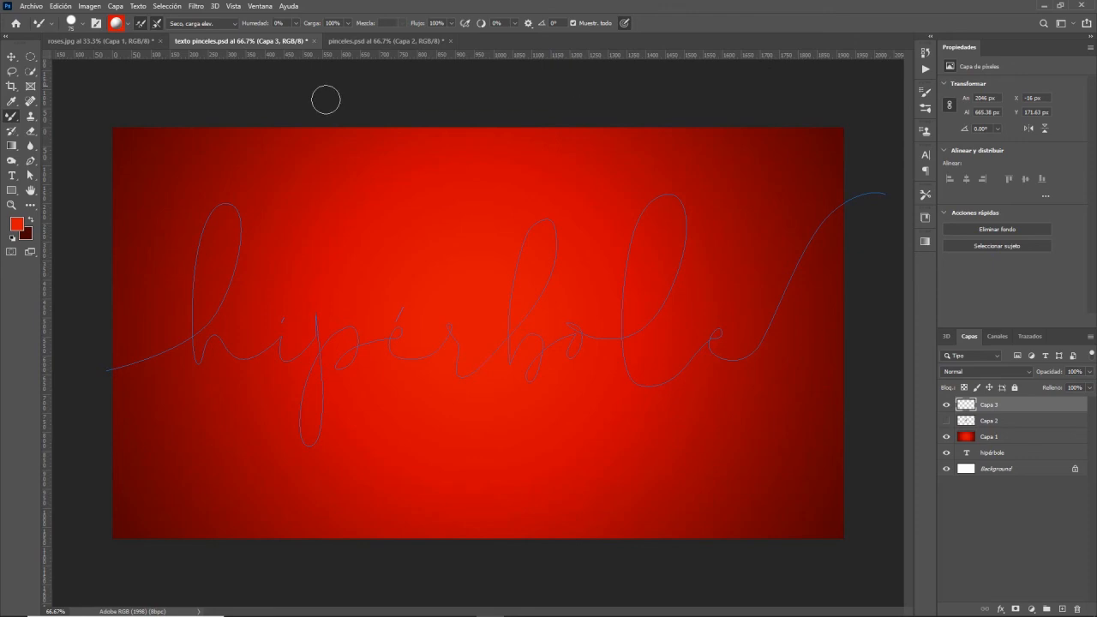
- Reduce the Mixer Brush to about 36 px, stroke the "hipérbole" work path with it on Capa 3, and deselect the path
{"action": "key", "text": "alt"}
{"action": "mouse_move", "coordinate": [440, 245]}
{"action": "left_mouse_down"}
{"action": "mouse_move", "coordinate": [430, 249]}
{"action": "mouse_move", "coordinate": [477, 255]}
{"action": "mouse_move", "coordinate": [420, 248]}
{"action": "left_mouse_up"}
{"action": "left_click", "coordinate": [1028, 336]}
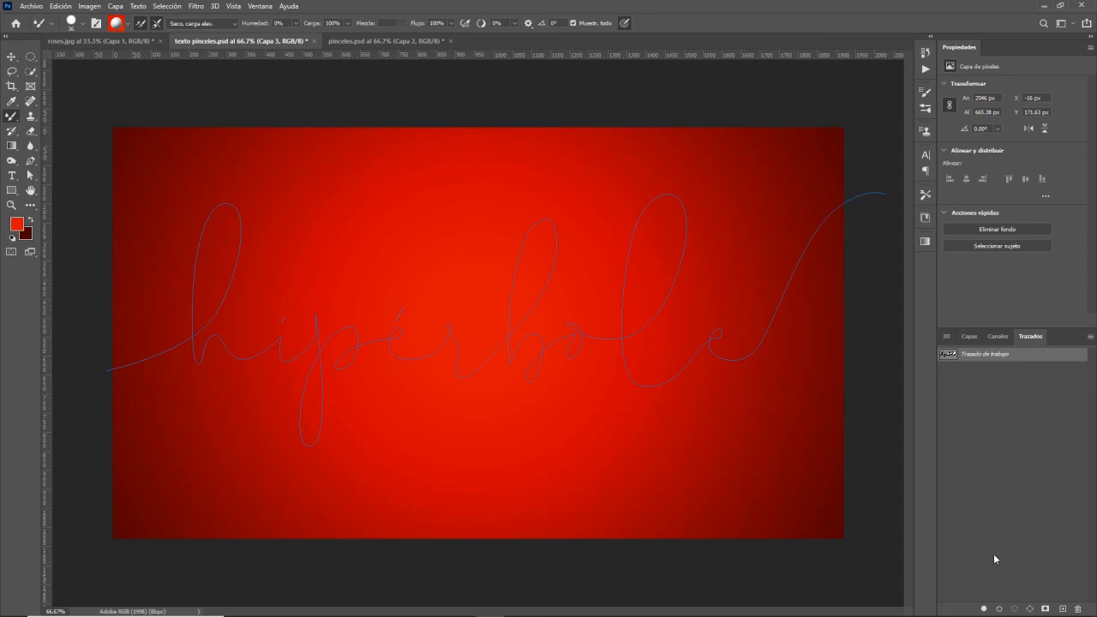
{"action": "left_click", "coordinate": [1089, 337]}
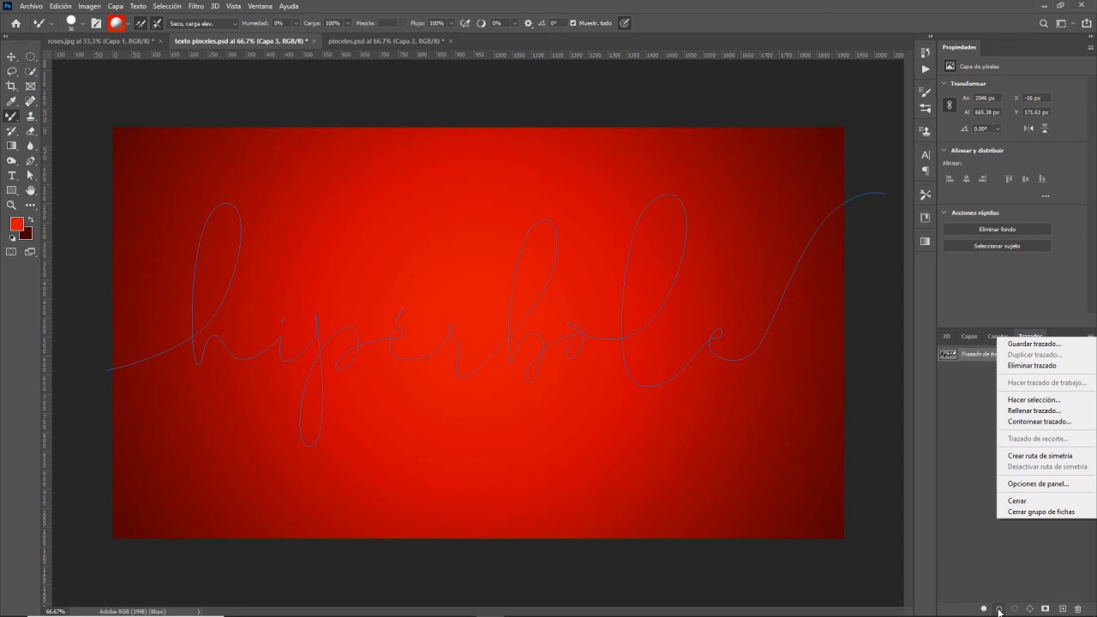
{"action": "left_click", "coordinate": [1023, 580]}
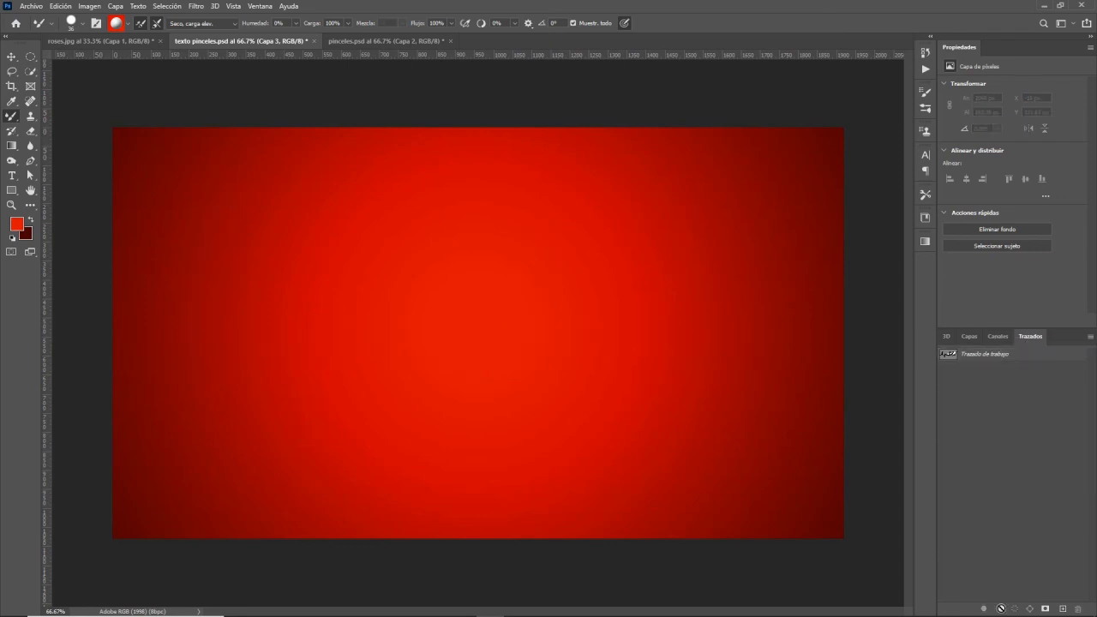
{"action": "left_click", "coordinate": [987, 355]}
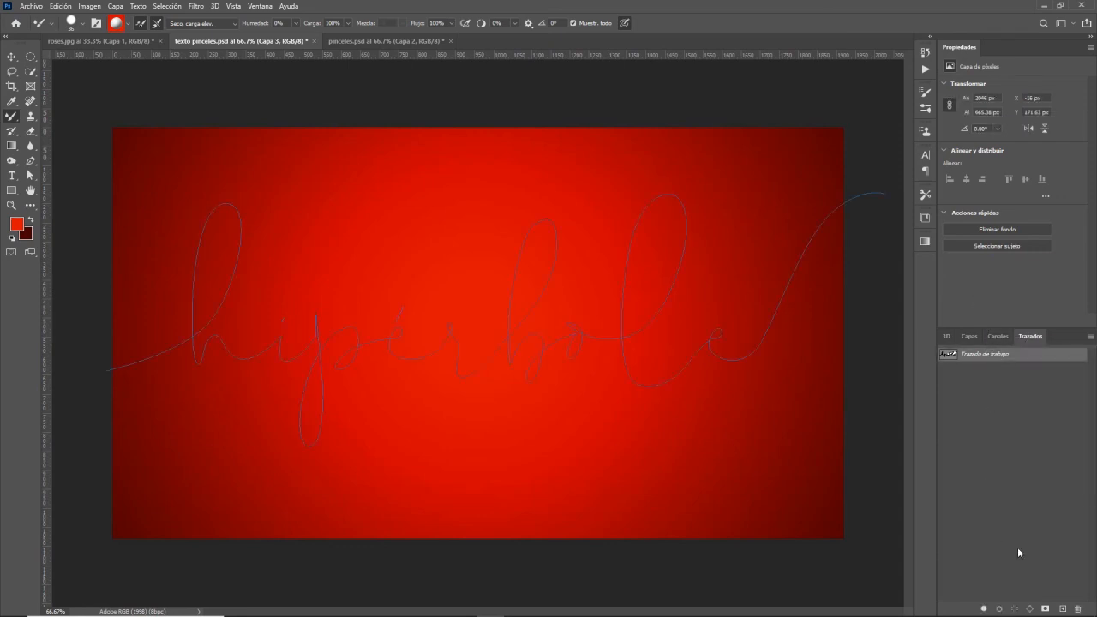
{"action": "left_click", "coordinate": [999, 608]}
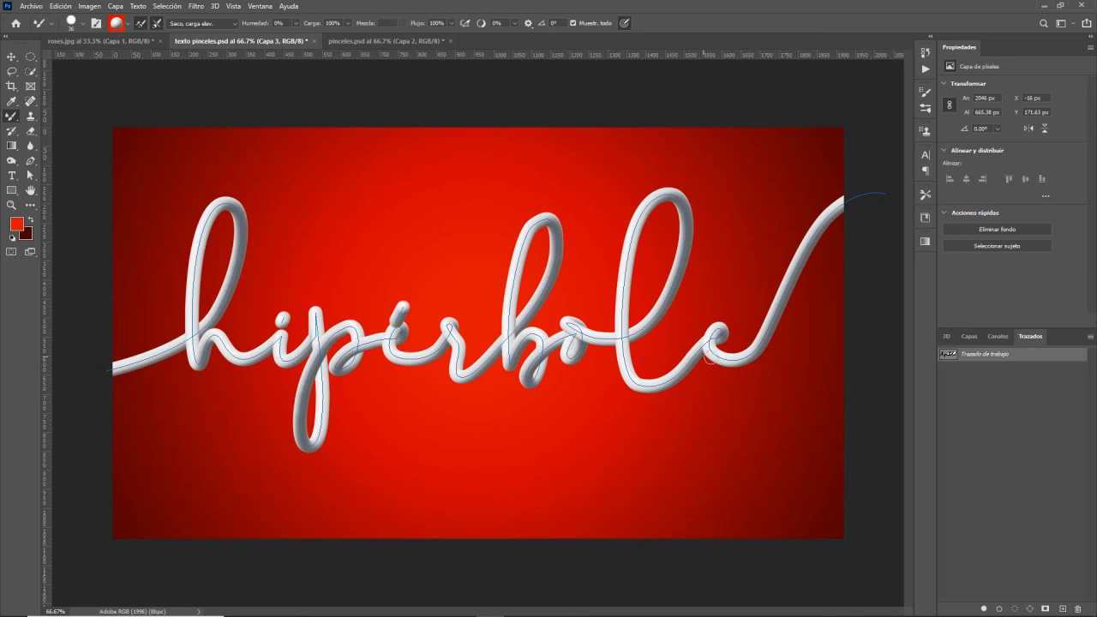
{"action": "left_click", "coordinate": [999, 409]}
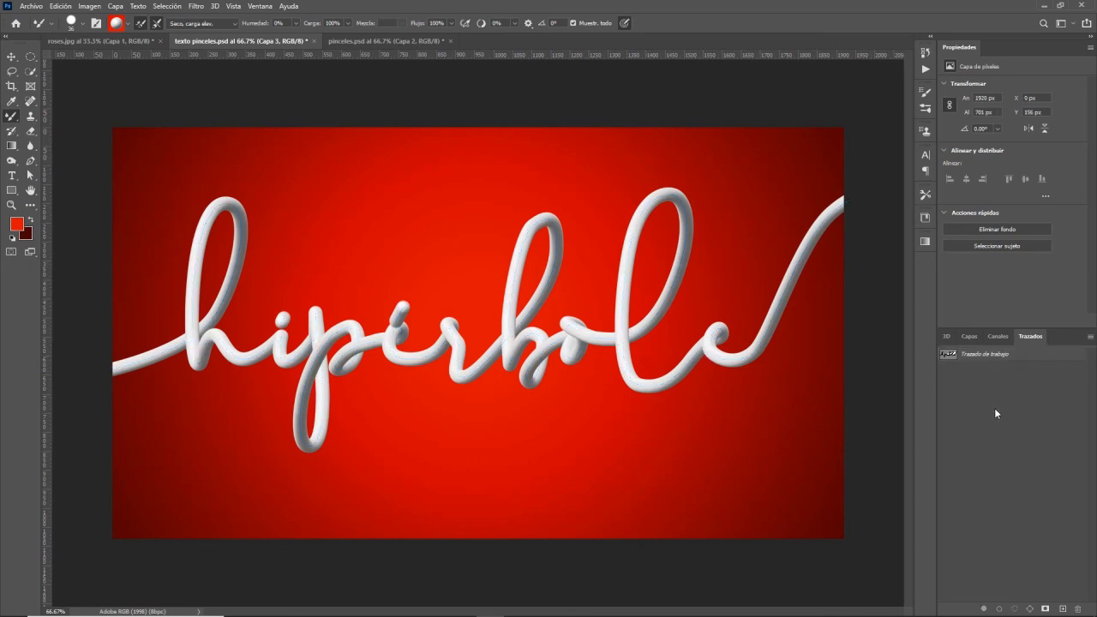
- Add a new layer above Capa 3 and hide Capa 3
{"action": "key", "text": "F7"}
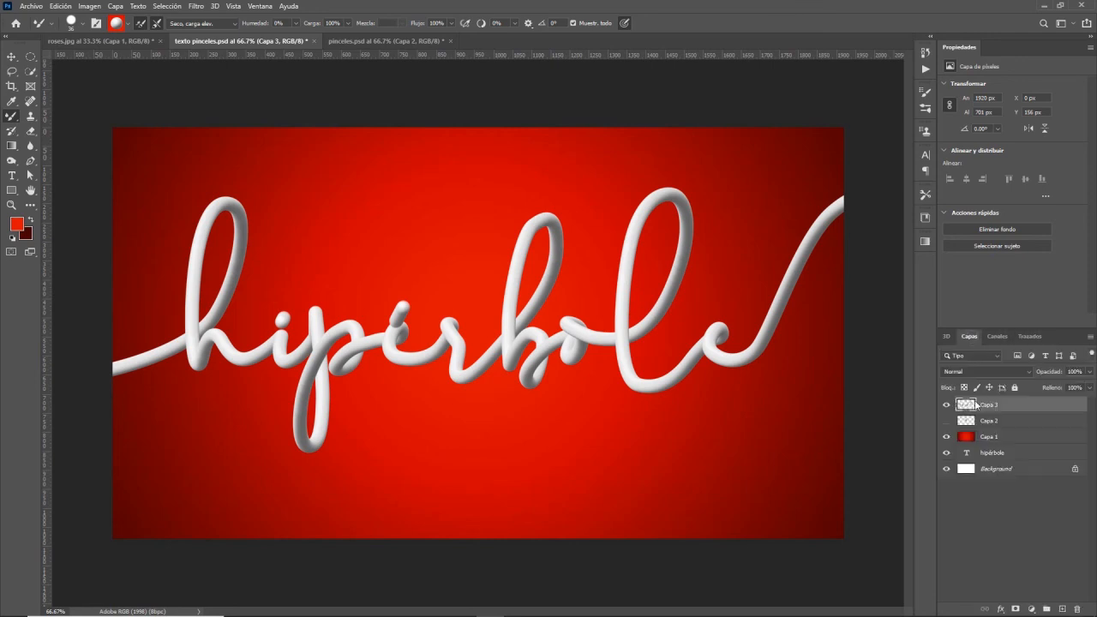
{"action": "left_click", "coordinate": [945, 421]}
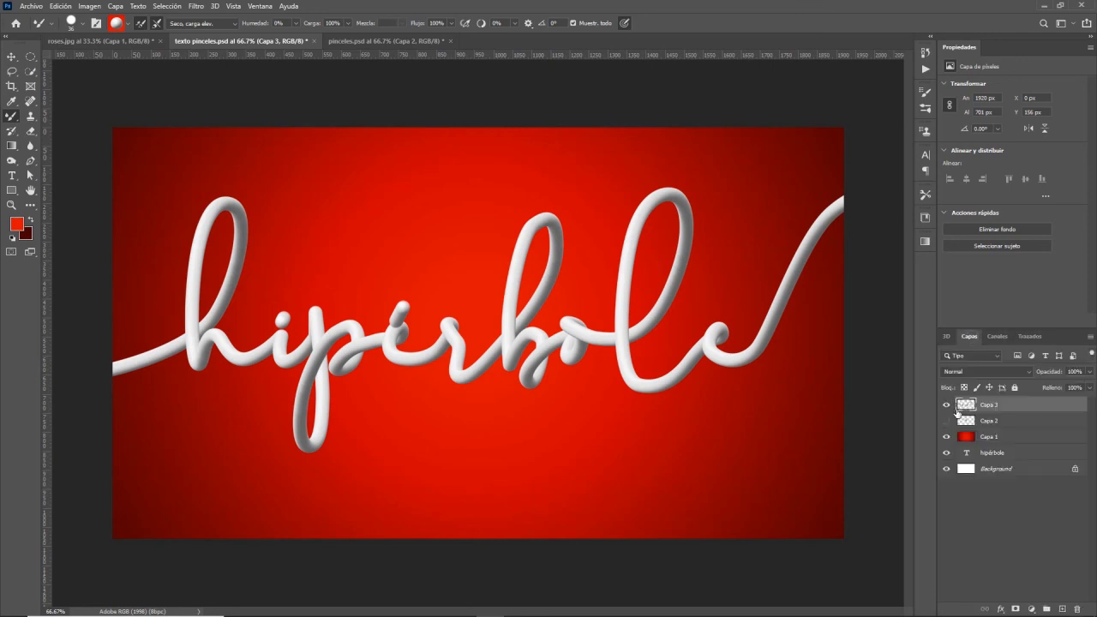
{"action": "left_click", "coordinate": [1062, 608]}
{"action": "left_click", "coordinate": [946, 421]}
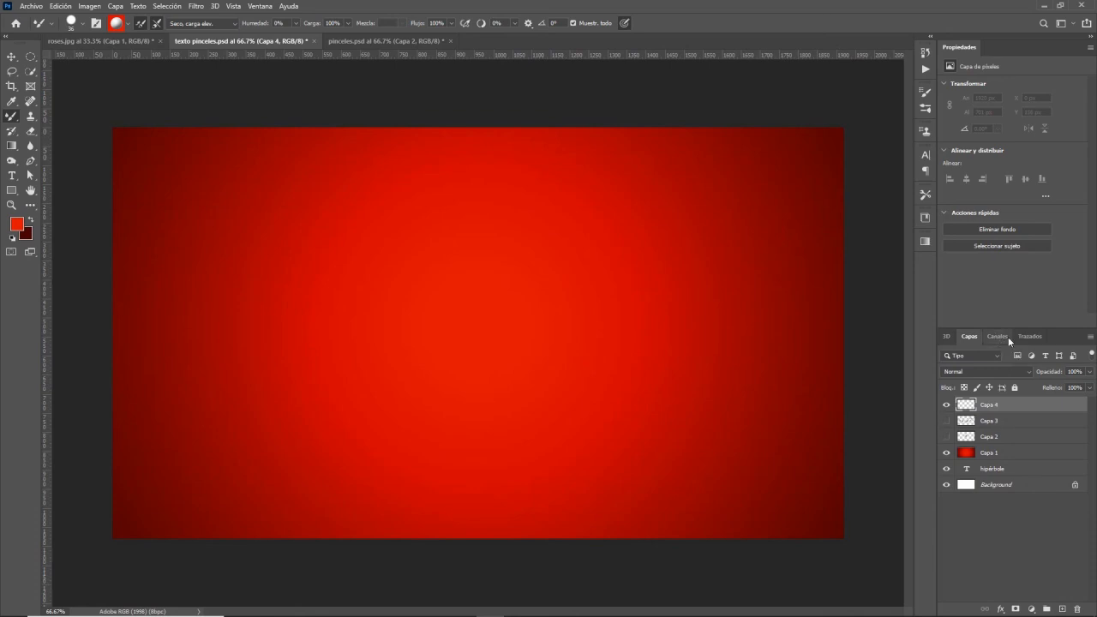
- Reduce the Mixer Brush to about 10 px and stroke the "hipérbole" work path with it on the empty layer
{"action": "left_click", "coordinate": [1029, 336]}
{"action": "left_click", "coordinate": [976, 354]}
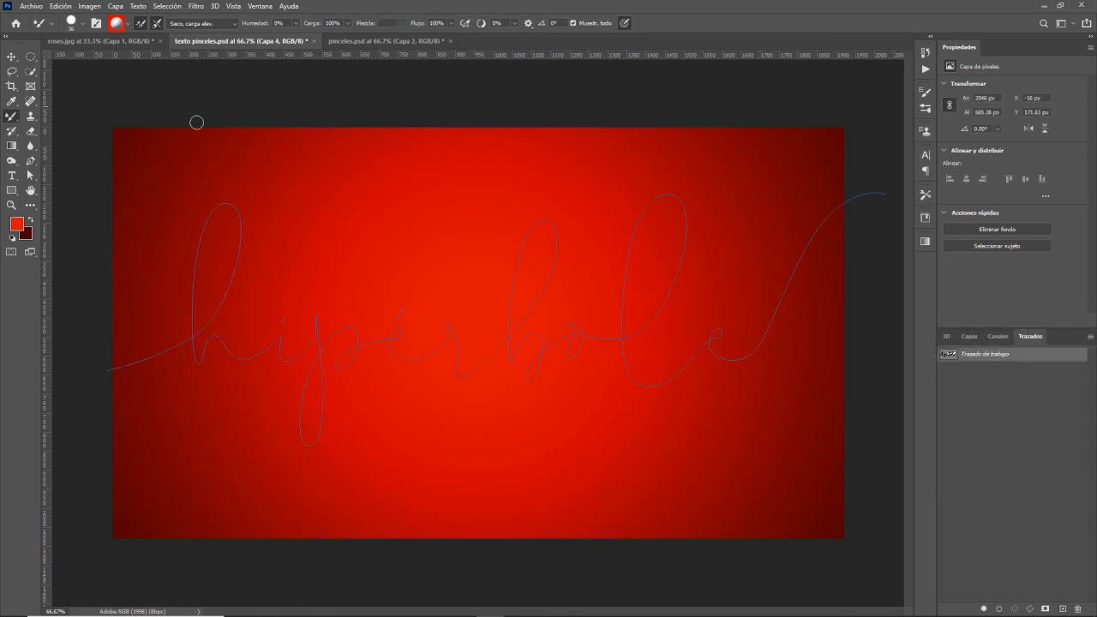
{"action": "key", "text": "alt"}
{"action": "left_click_drag", "start_coordinate": [327, 234], "coordinate": [306, 236]}
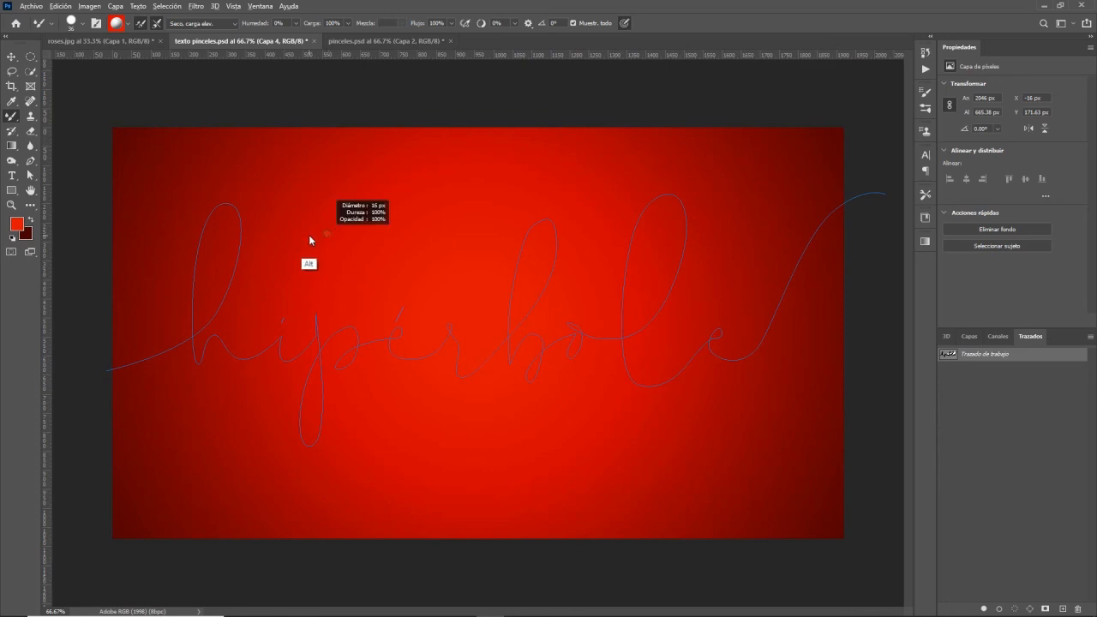
{"action": "left_click_drag", "start_coordinate": [308, 233], "coordinate": [309, 234]}
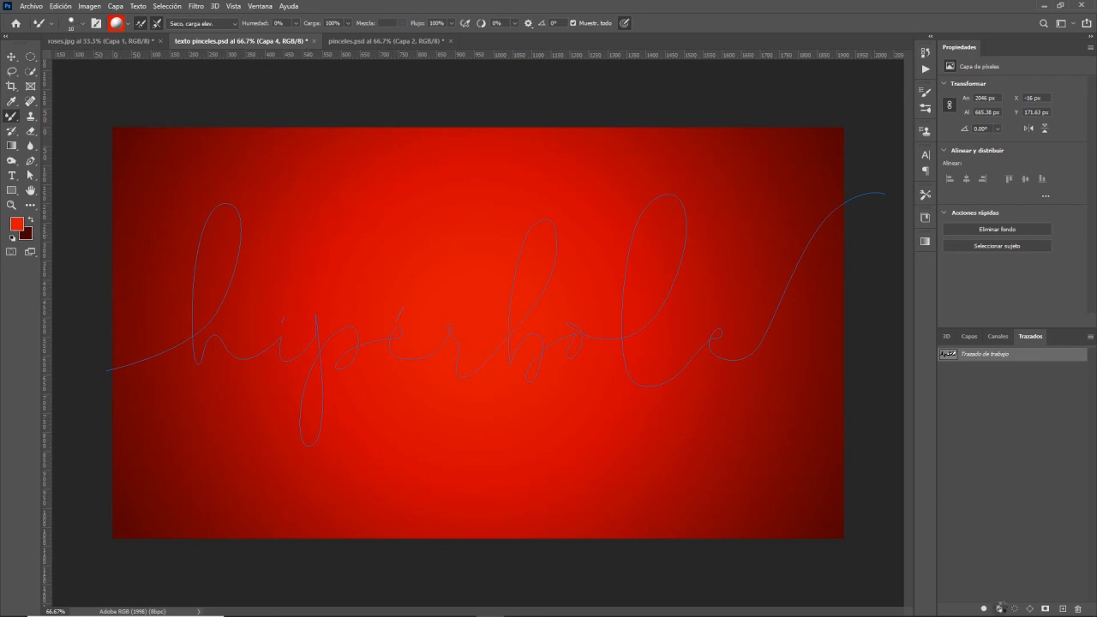
{"action": "left_click", "coordinate": [1002, 605]}
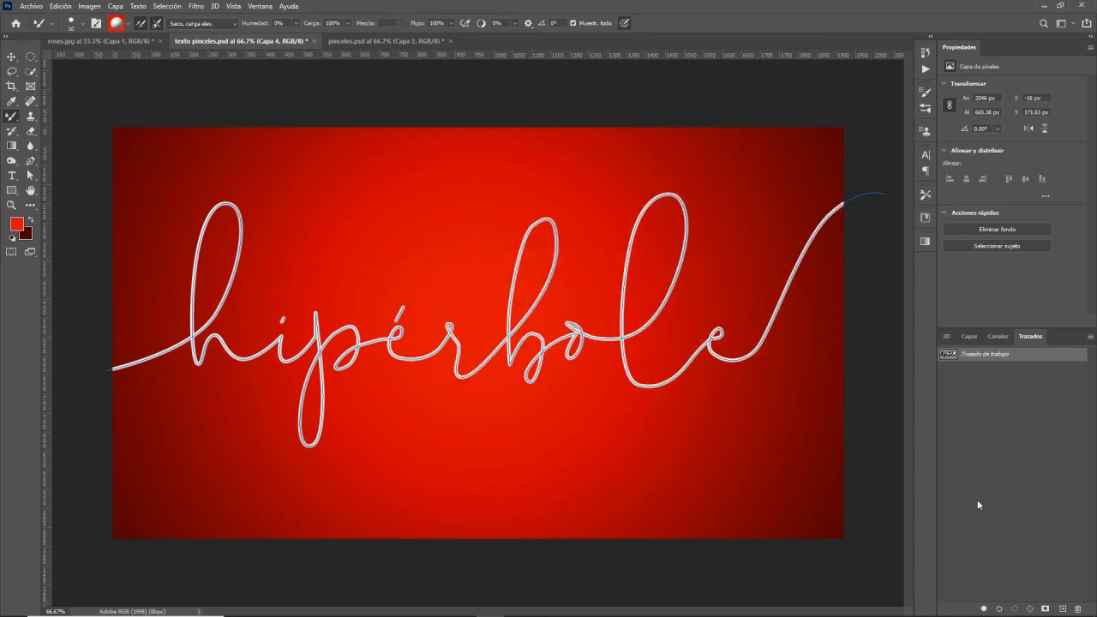
- Add another new layer on top and hide Capa 4 with the thin lettering
{"action": "left_click", "coordinate": [968, 336]}
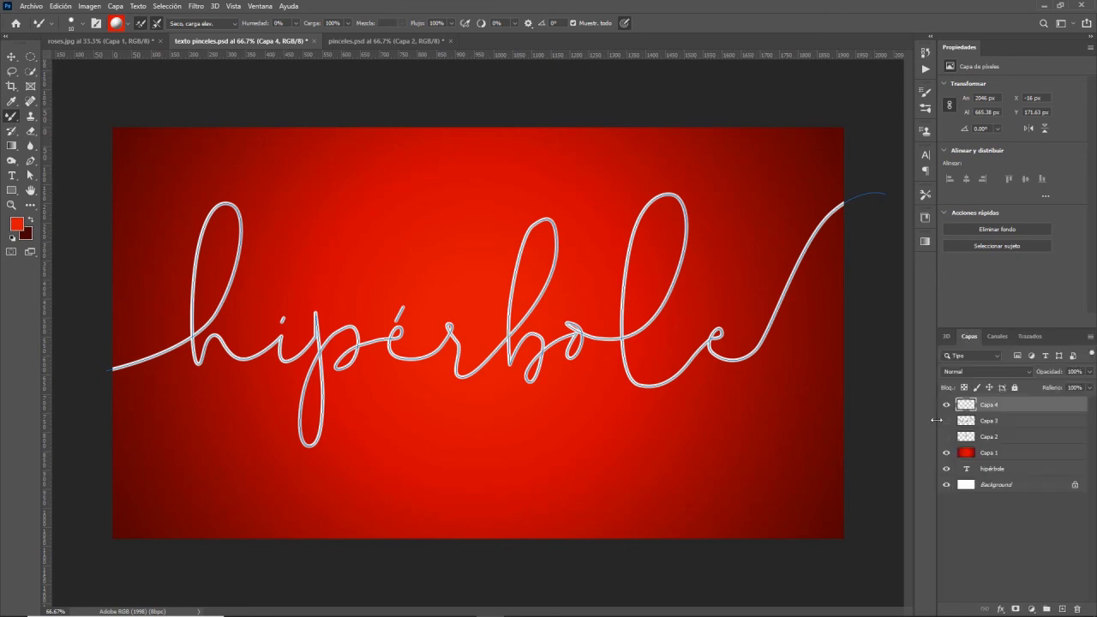
{"action": "left_click", "coordinate": [1062, 609]}
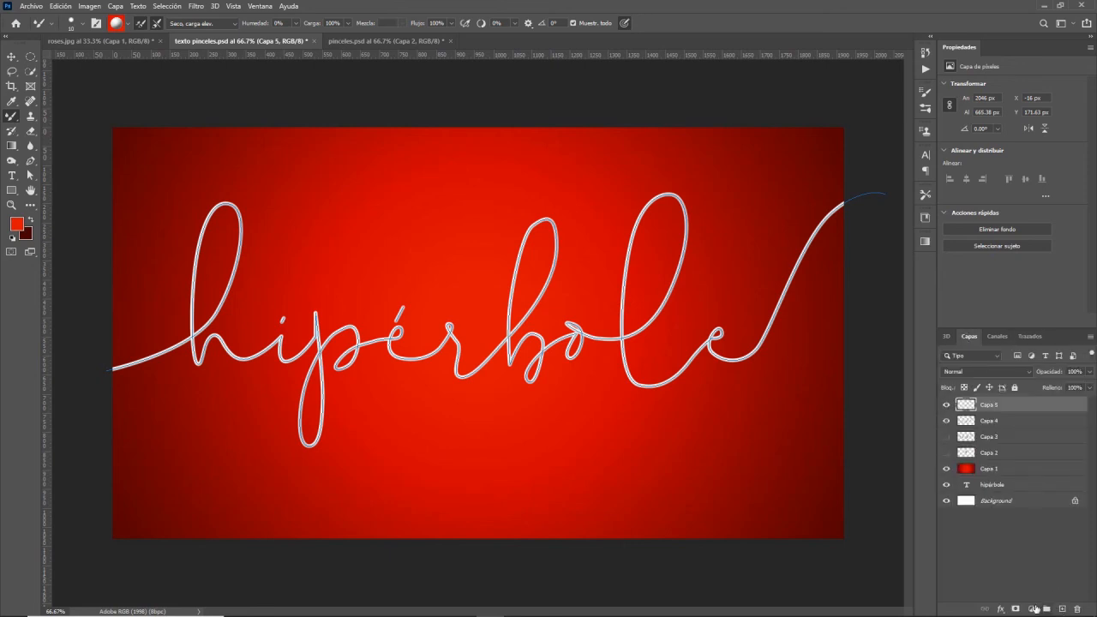
{"action": "left_click", "coordinate": [946, 421]}
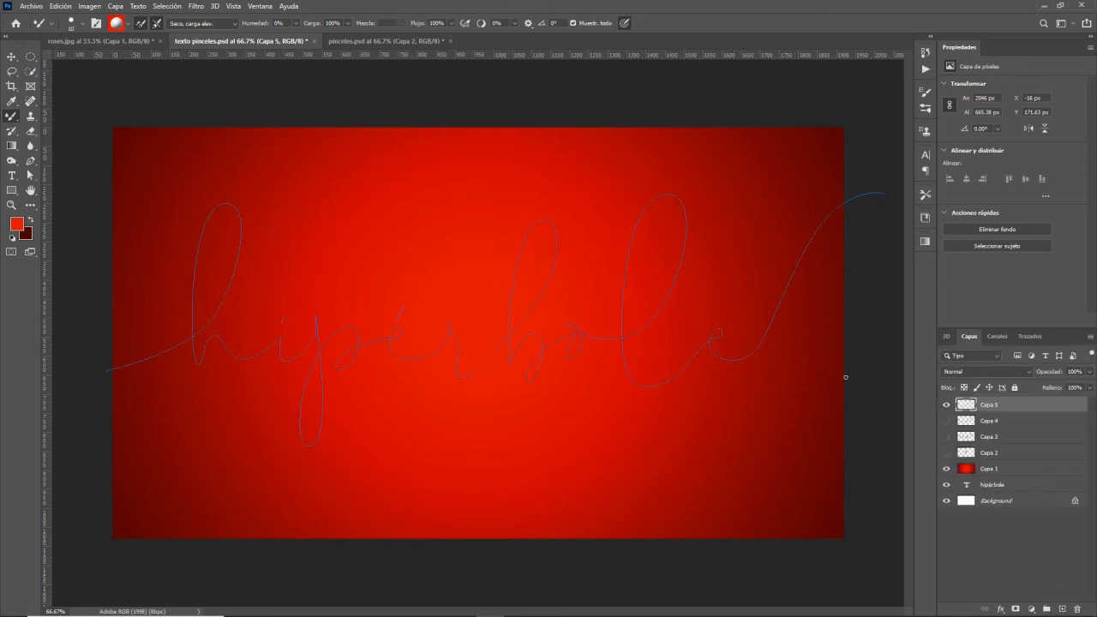
- Enlarge the Mixer Brush to about 82 px and stroke the "hipérbole" work path with it on Capa 5
{"action": "left_click", "coordinate": [1029, 337]}
{"action": "mouse_move", "coordinate": [487, 360]}
{"action": "left_mouse_down"}
{"action": "mouse_move", "coordinate": [519, 356]}
{"action": "mouse_move", "coordinate": [501, 359]}
{"action": "left_mouse_up"}
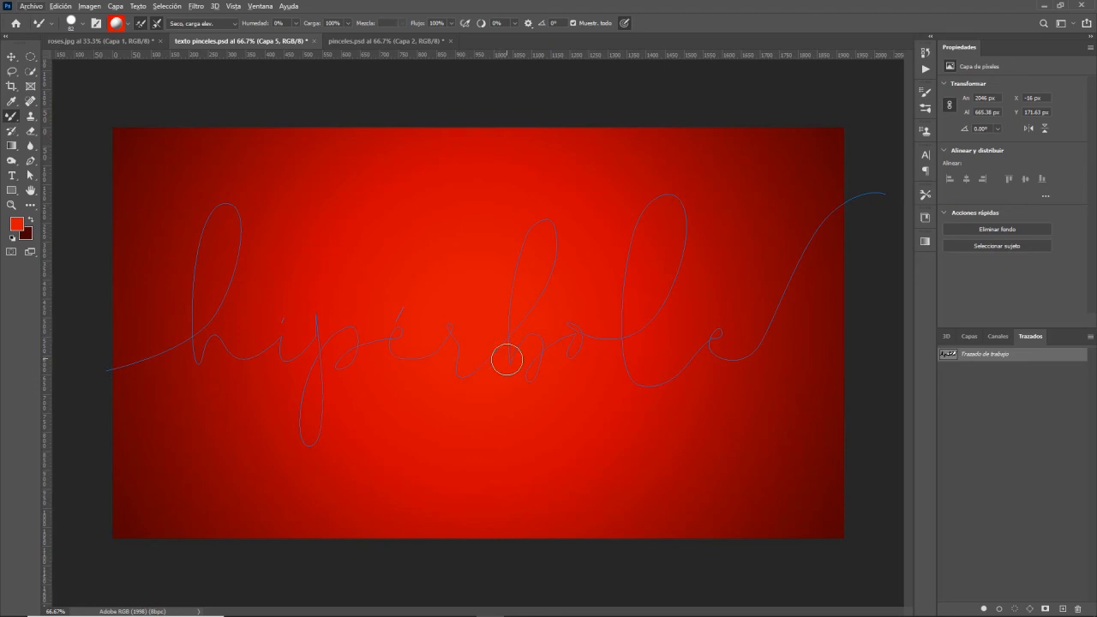
{"action": "left_click", "coordinate": [999, 608]}
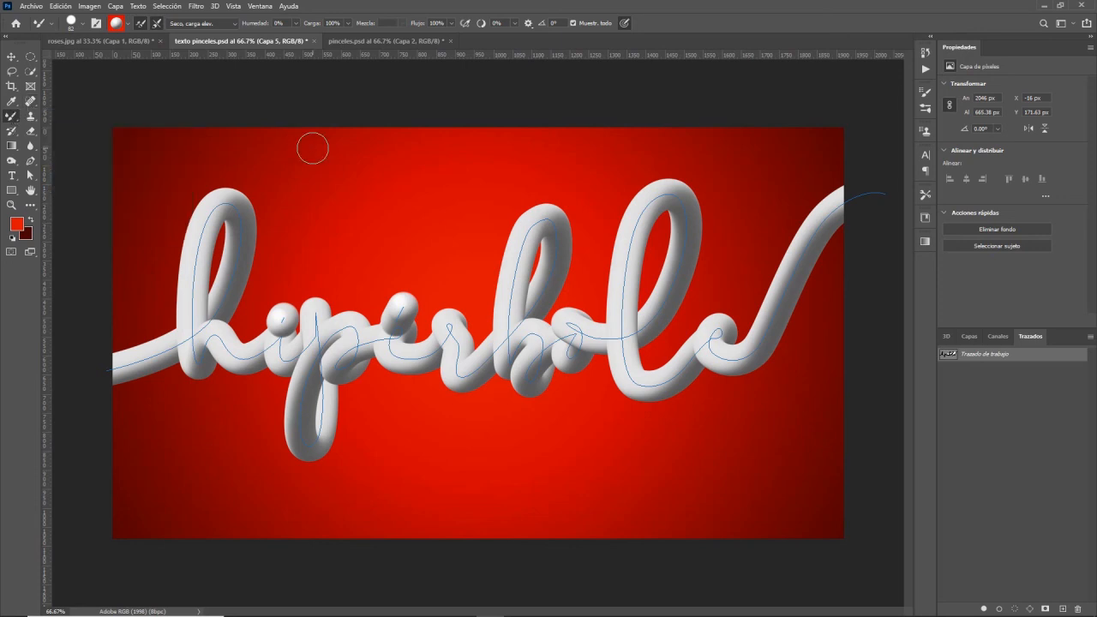
- Move the thick lettering layer Capa 5 below Capa 3, and show Capa 3 and Capa 4 stacked over it
{"action": "left_click", "coordinate": [969, 336]}
{"action": "left_click_drag", "start_coordinate": [1003, 405], "coordinate": [986, 443]}
{"action": "left_click", "coordinate": [946, 421]}
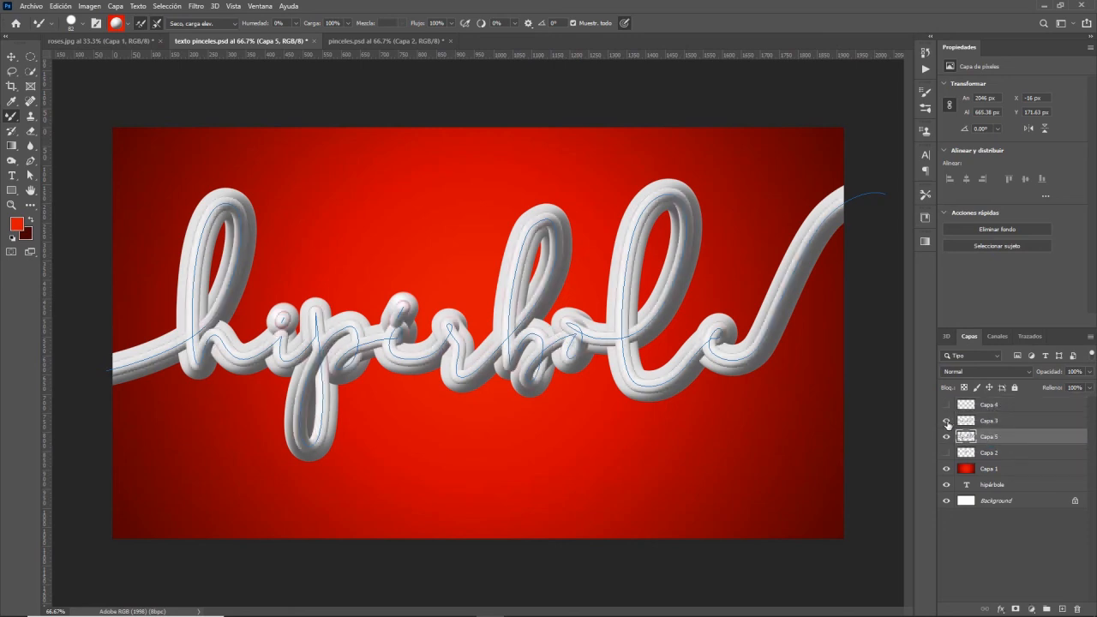
{"action": "left_click", "coordinate": [946, 405]}
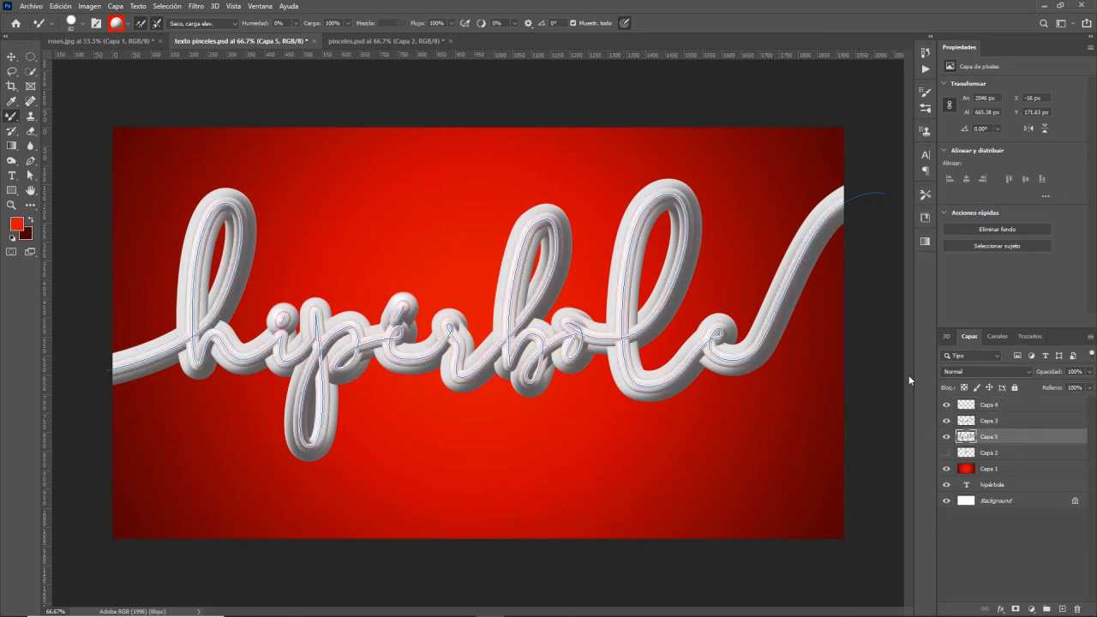
- Switch to the elliptical marquee and deselect all layers and the work path to leave the layered lettering unobstructed
{"action": "left_click", "coordinate": [30, 56]}
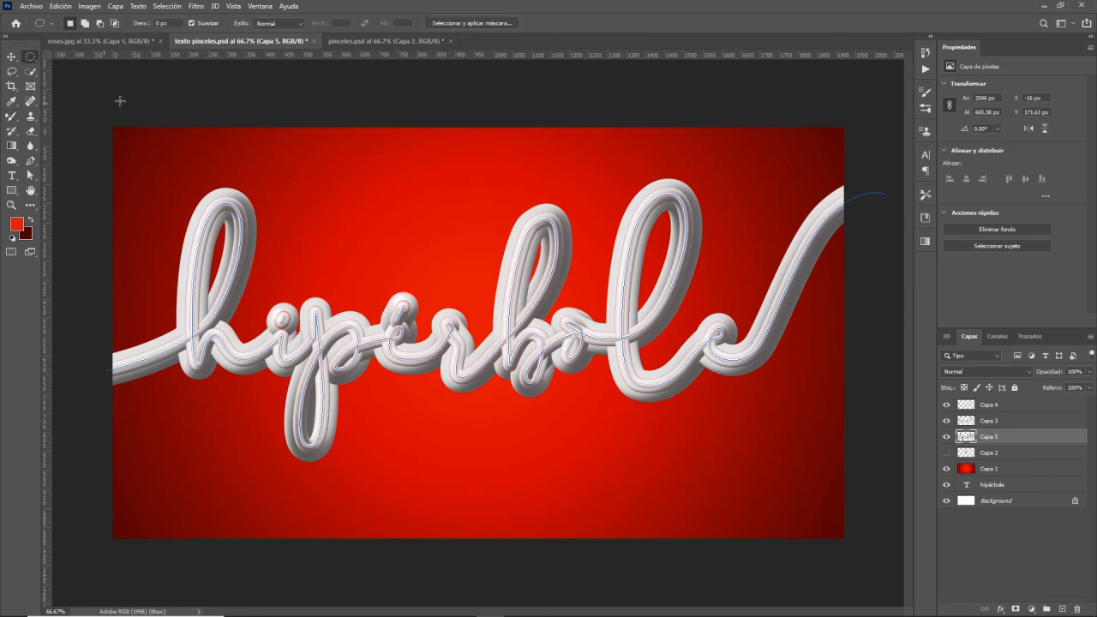
{"action": "left_click", "coordinate": [984, 543]}
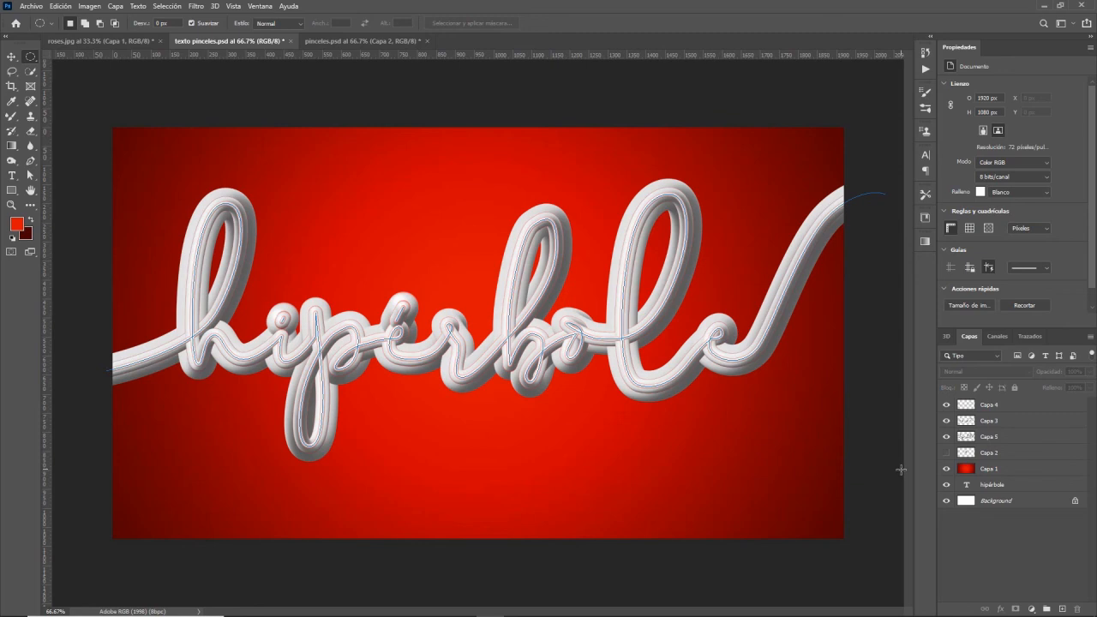
{"action": "left_click", "coordinate": [1029, 336]}
{"action": "left_click", "coordinate": [983, 429]}
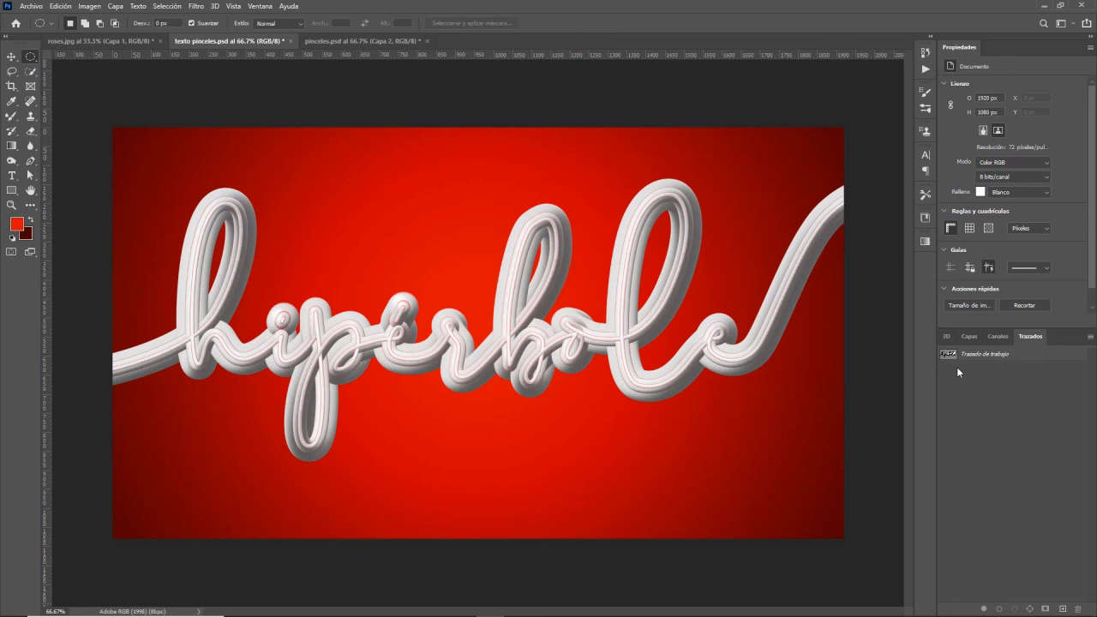
- Review the painted results in pinceles.psd and roses.jpg with the Mixer Brush active, and return to texto pinceles.psd
{"action": "left_click", "coordinate": [347, 40]}
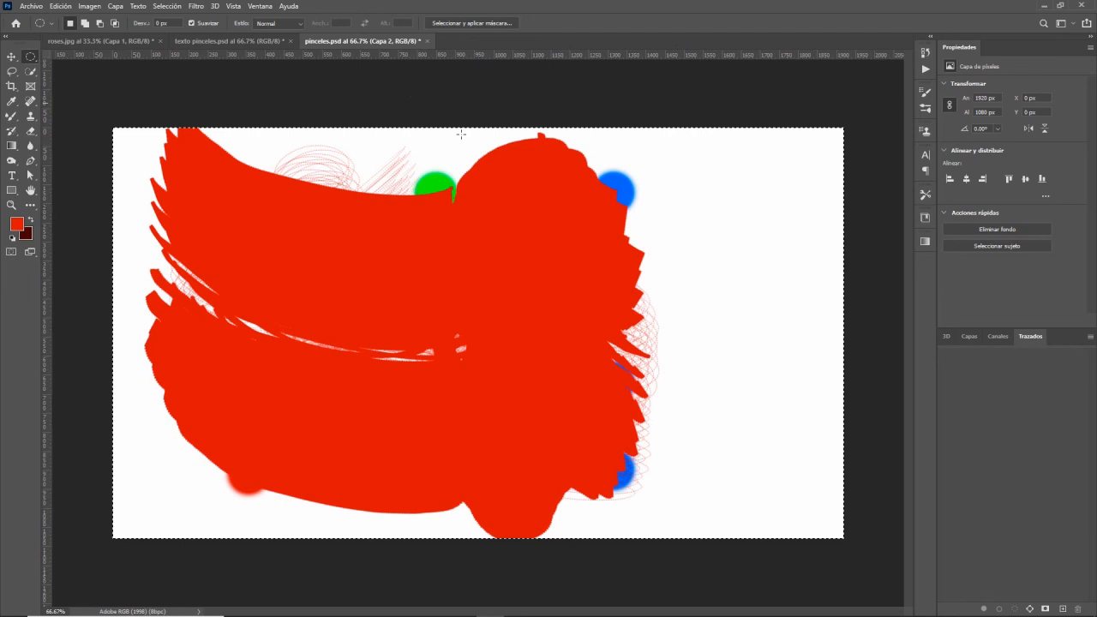
{"action": "left_click", "coordinate": [11, 116]}
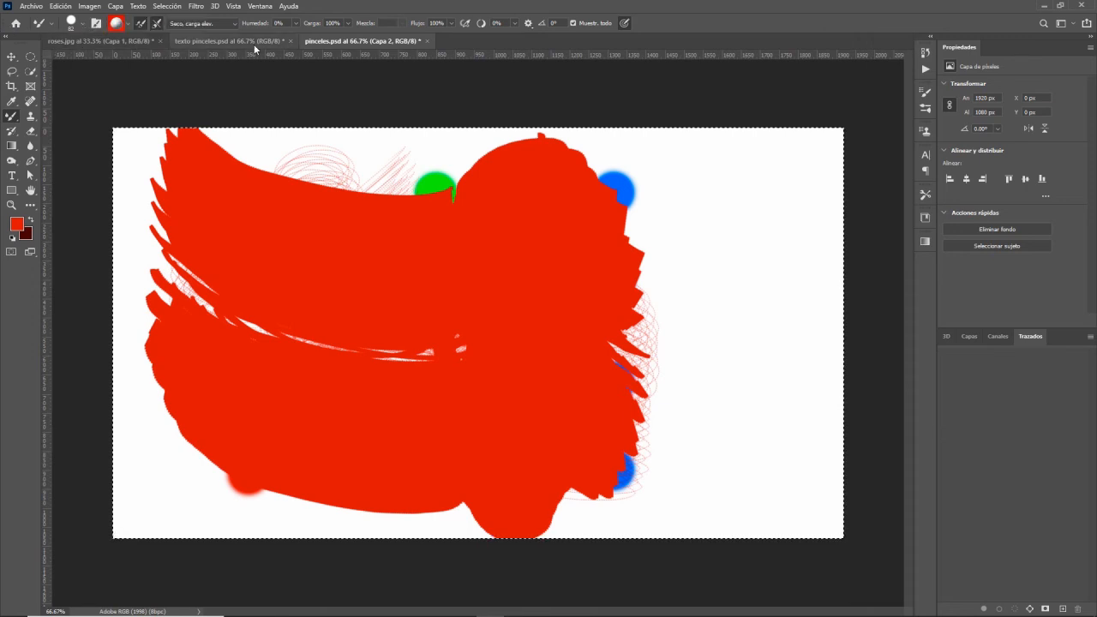
{"action": "left_click", "coordinate": [113, 40]}
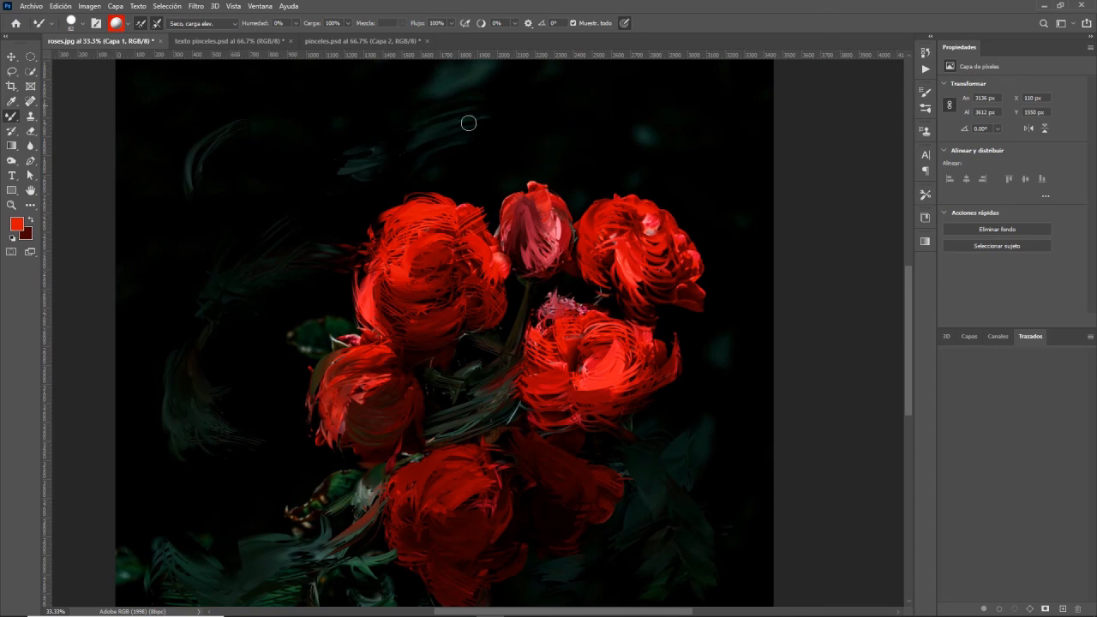
{"action": "left_click", "coordinate": [225, 43]}
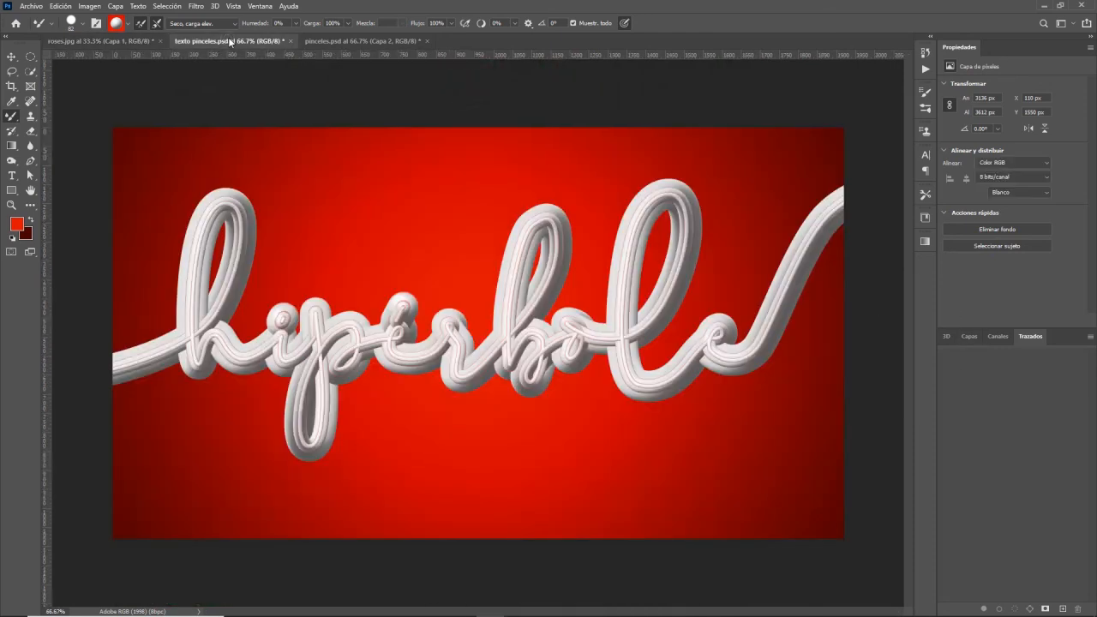